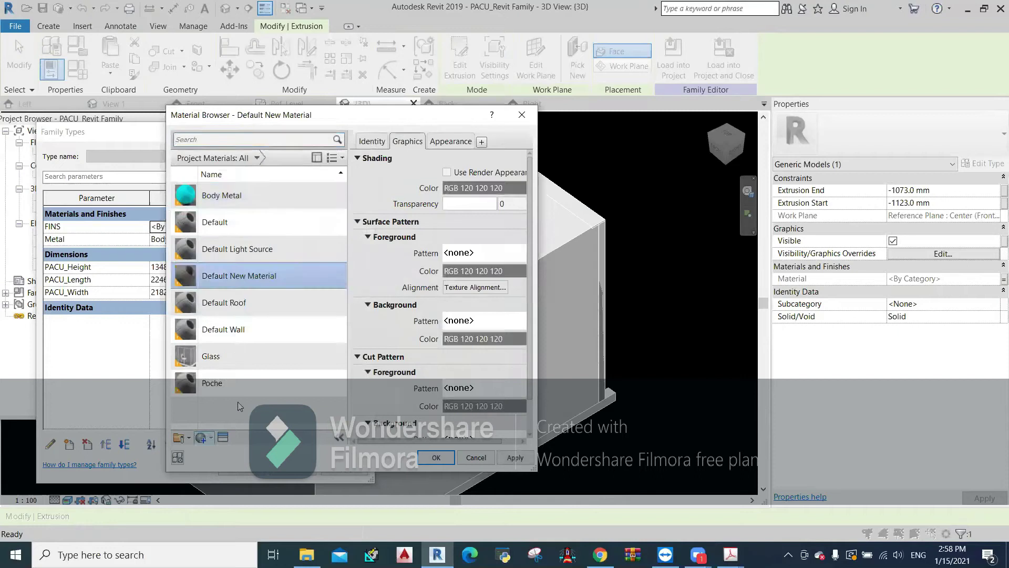
- Rename the new material to FINS and select it
{"action": "right_click", "coordinate": [240, 276]}
{"action": "left_click", "coordinate": [263, 310]}
{"action": "type", "text": "FINS"}
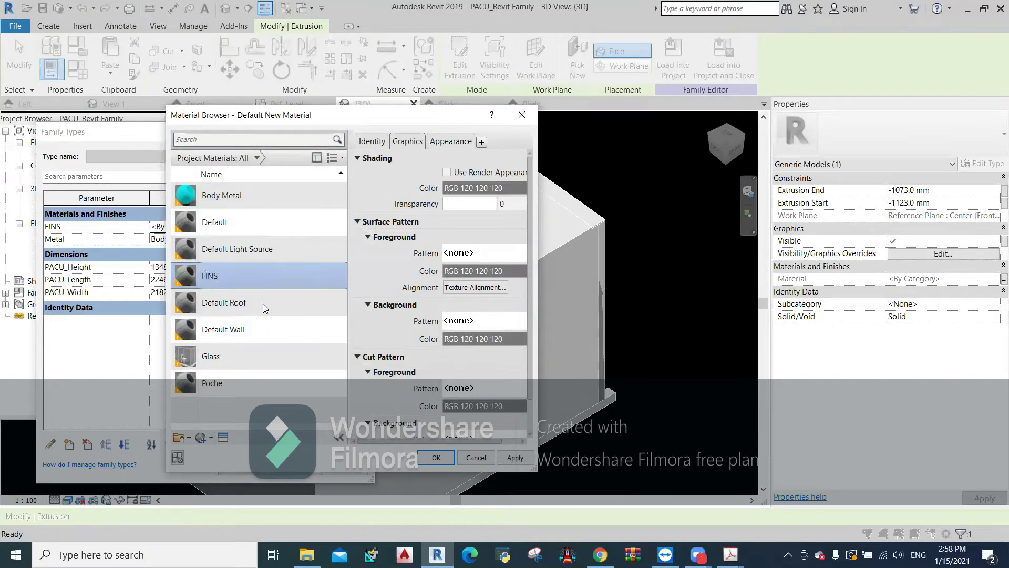
{"action": "key", "text": "Return"}
{"action": "left_click", "coordinate": [223, 330]}
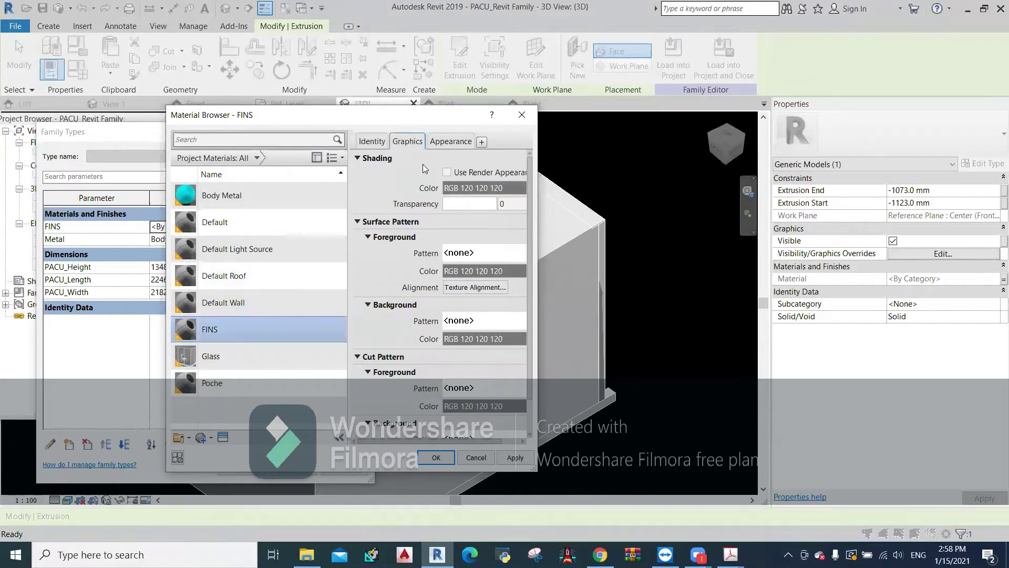
- Set the FINS graphics shading colour to cyan
{"action": "left_click", "coordinate": [465, 188]}
{"action": "left_click", "coordinate": [287, 305]}
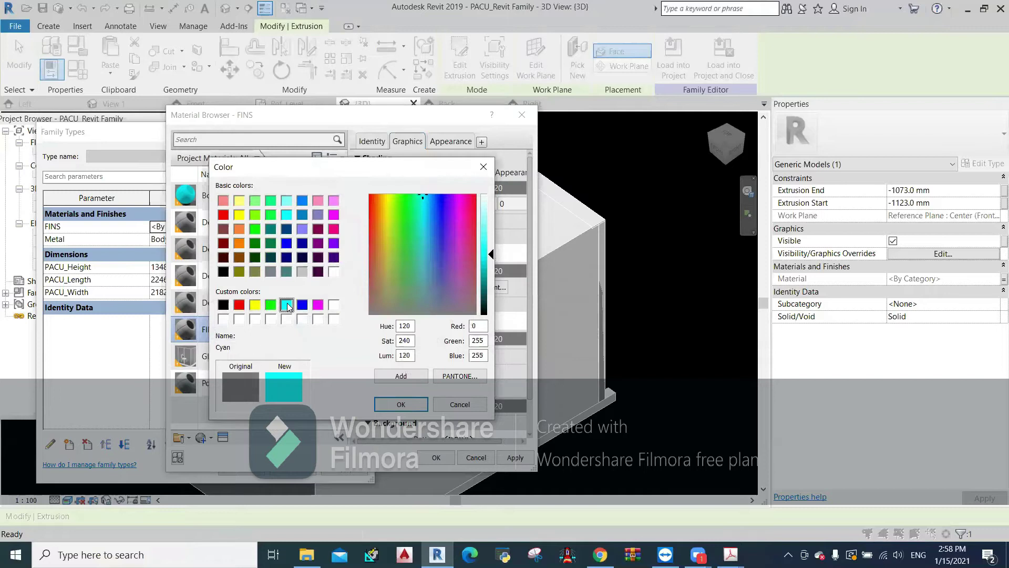
{"action": "left_click", "coordinate": [420, 402]}
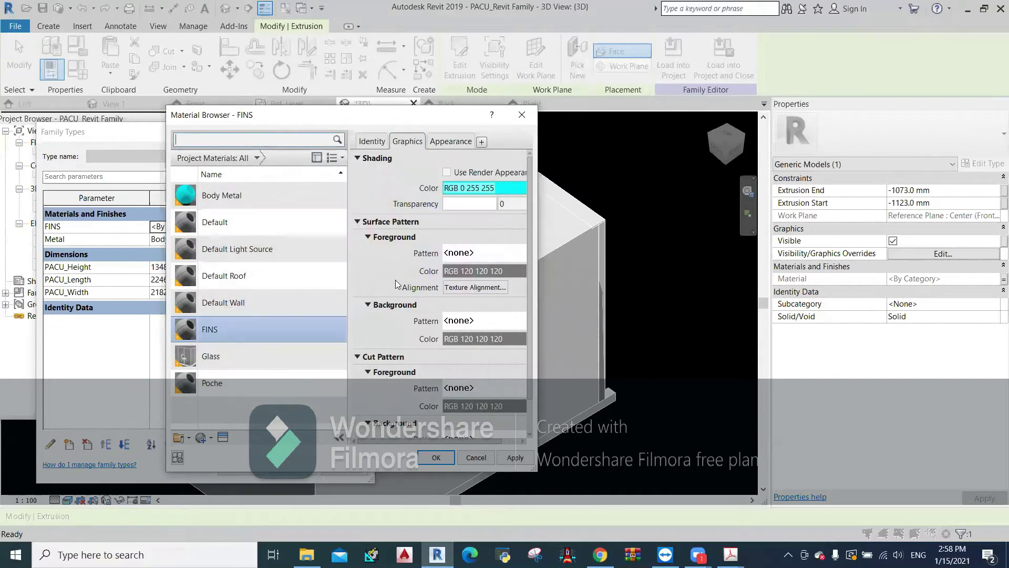
- Set the FINS appearance colour to cyan and close the Material Browser and Family Types
{"action": "left_click", "coordinate": [450, 142]}
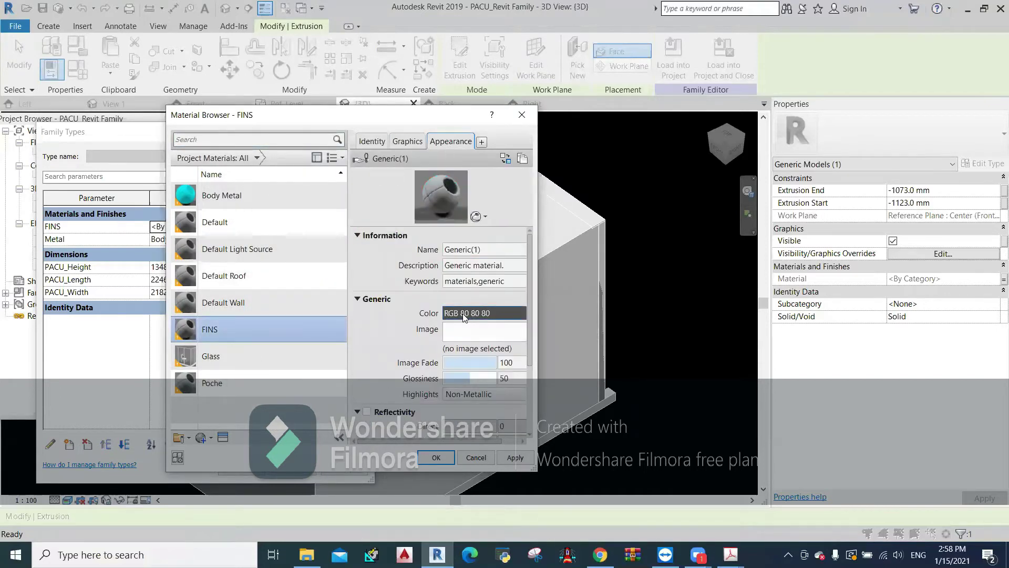
{"action": "left_click", "coordinate": [464, 314]}
{"action": "left_click", "coordinate": [287, 304]}
{"action": "left_click", "coordinate": [401, 403]}
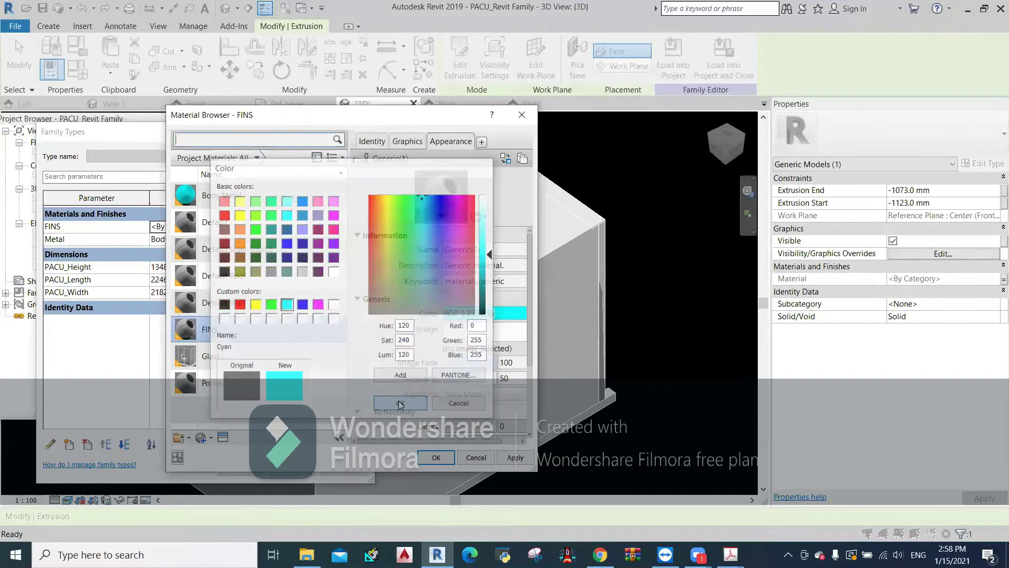
{"action": "left_click", "coordinate": [446, 462]}
{"action": "left_click", "coordinate": [243, 467]}
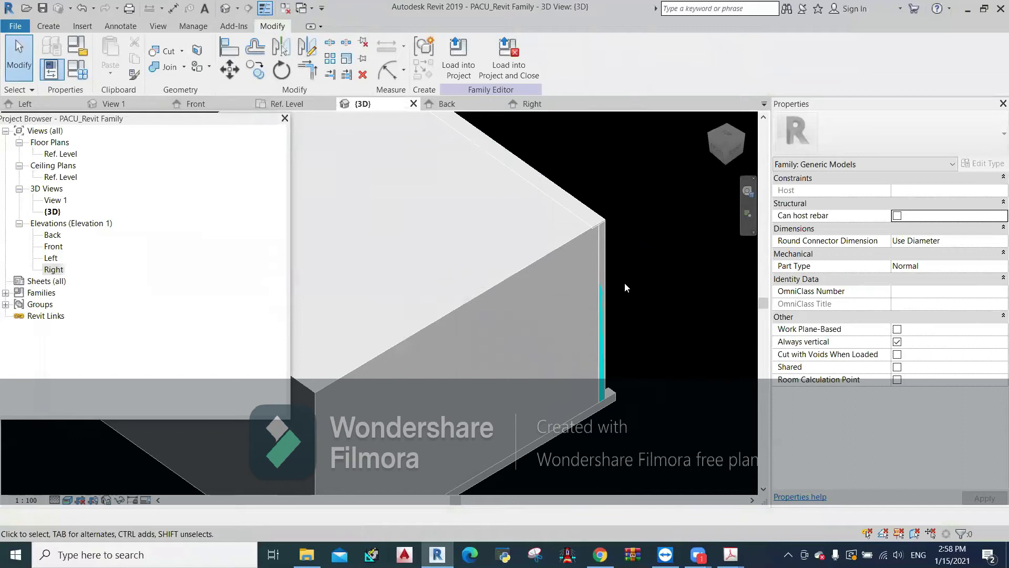
- Orbit to the fin, then reopen Family Types and the FINS material's Material Browser
{"action": "scroll", "coordinate": [490, 303], "scroll_direction": "down", "scroll_amount": 5}
{"action": "middle_click_drag", "start_coordinate": [490, 304], "coordinate": [434, 230], "text": "shift"}
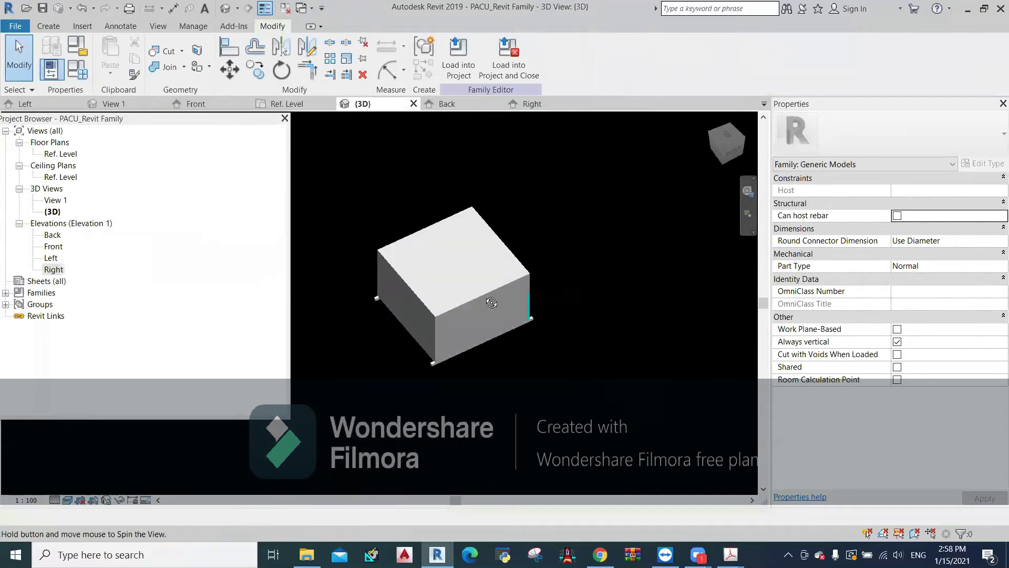
{"action": "scroll", "coordinate": [435, 230], "scroll_direction": "up", "scroll_amount": 3}
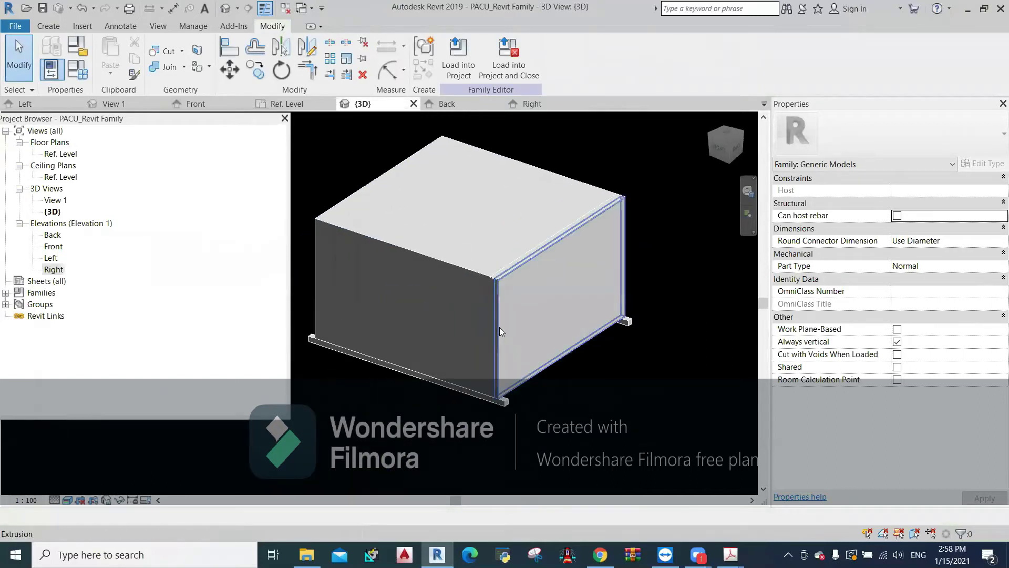
{"action": "left_click", "coordinate": [496, 344]}
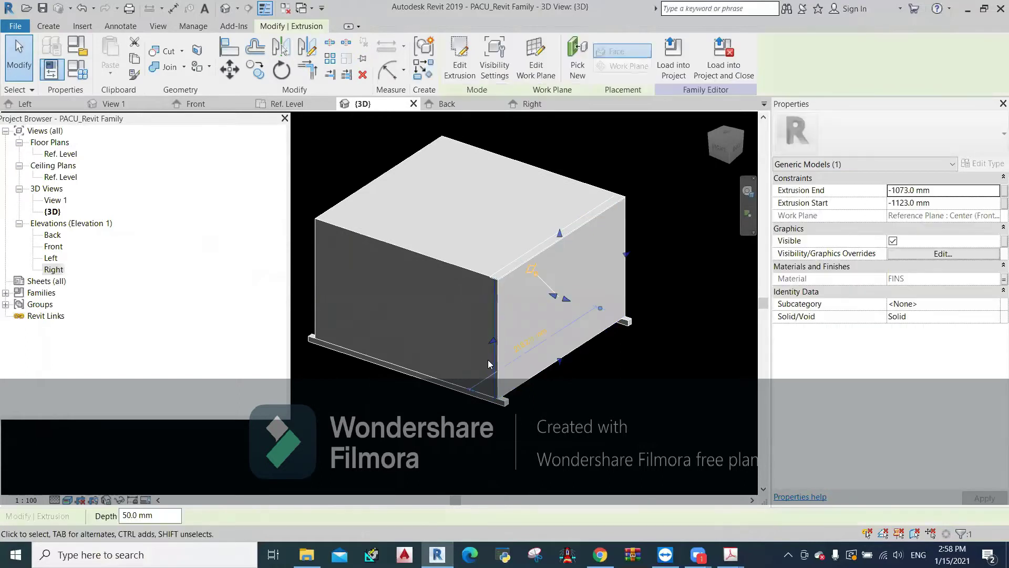
{"action": "middle_click_drag", "start_coordinate": [461, 358], "coordinate": [659, 330], "text": "shift"}
{"action": "left_click", "coordinate": [693, 345]}
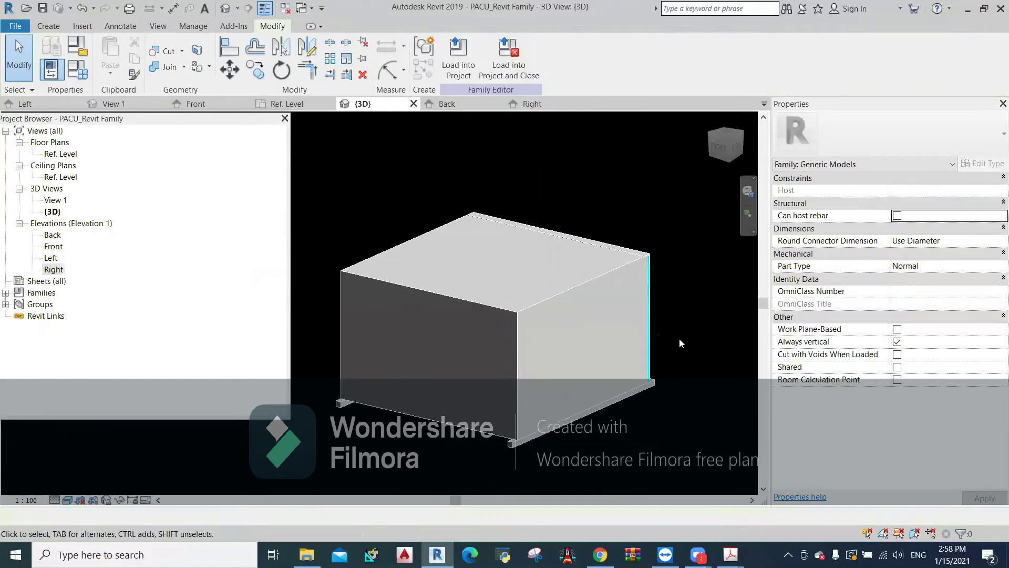
{"action": "left_click", "coordinate": [78, 69]}
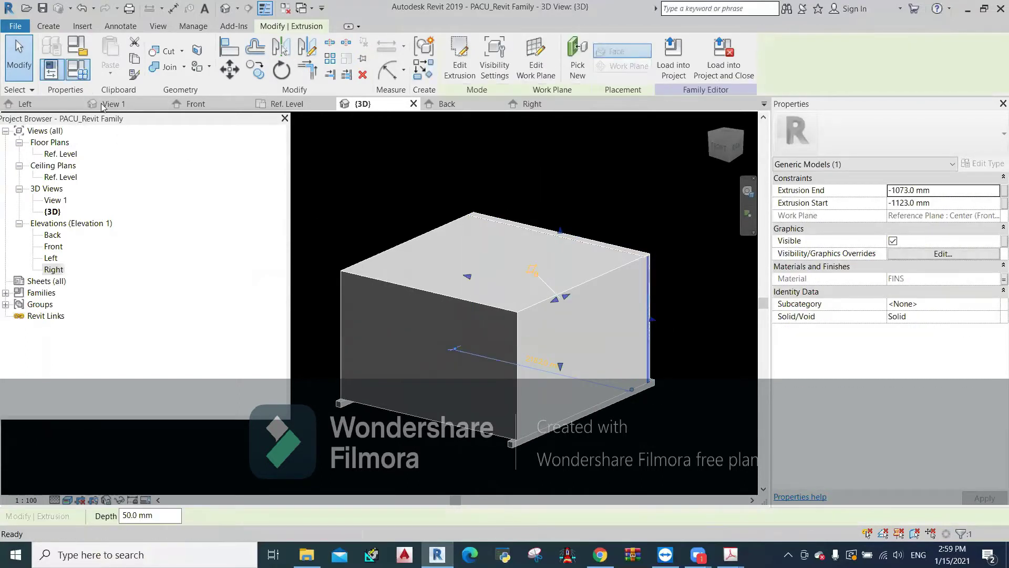
{"action": "left_click", "coordinate": [252, 226]}
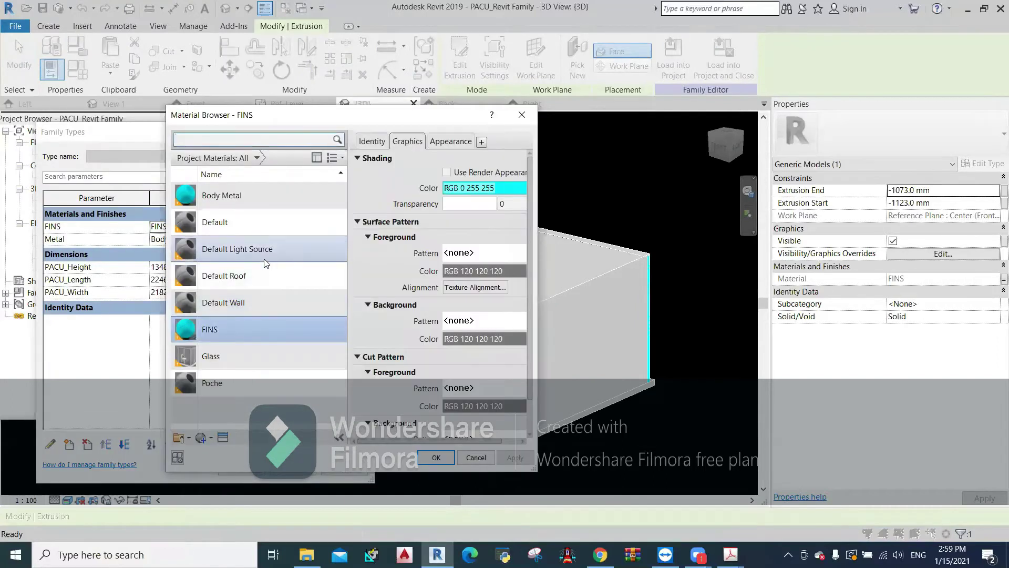
- Set the FINS surface pattern foreground colour to cyan
{"action": "left_click", "coordinate": [433, 144]}
{"action": "scroll", "coordinate": [467, 260], "scroll_direction": "down", "scroll_amount": 2}
{"action": "scroll", "coordinate": [468, 260], "scroll_direction": "down", "scroll_amount": 2}
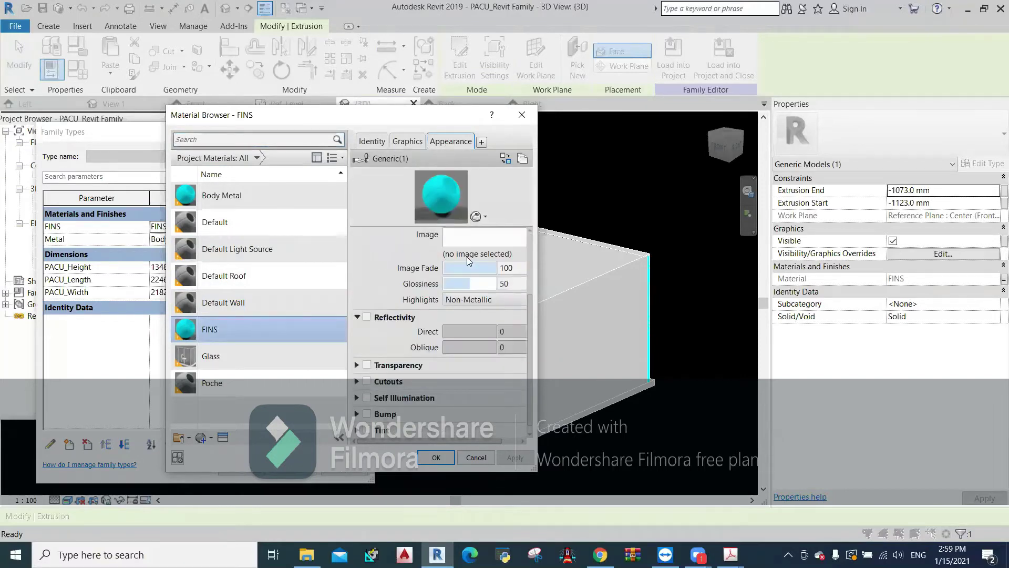
{"action": "scroll", "coordinate": [465, 298], "scroll_direction": "up", "scroll_amount": 5}
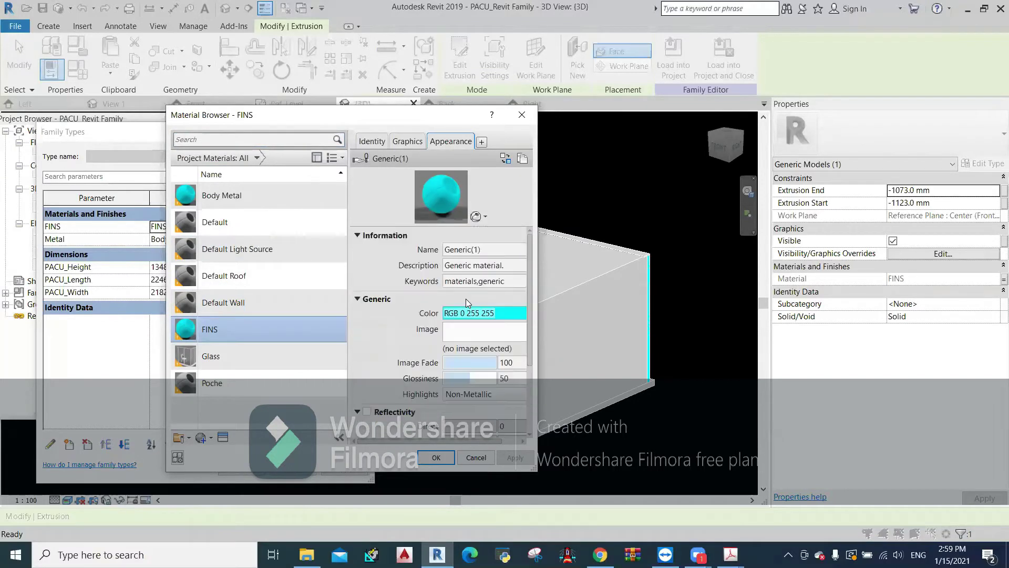
{"action": "left_click", "coordinate": [408, 140]}
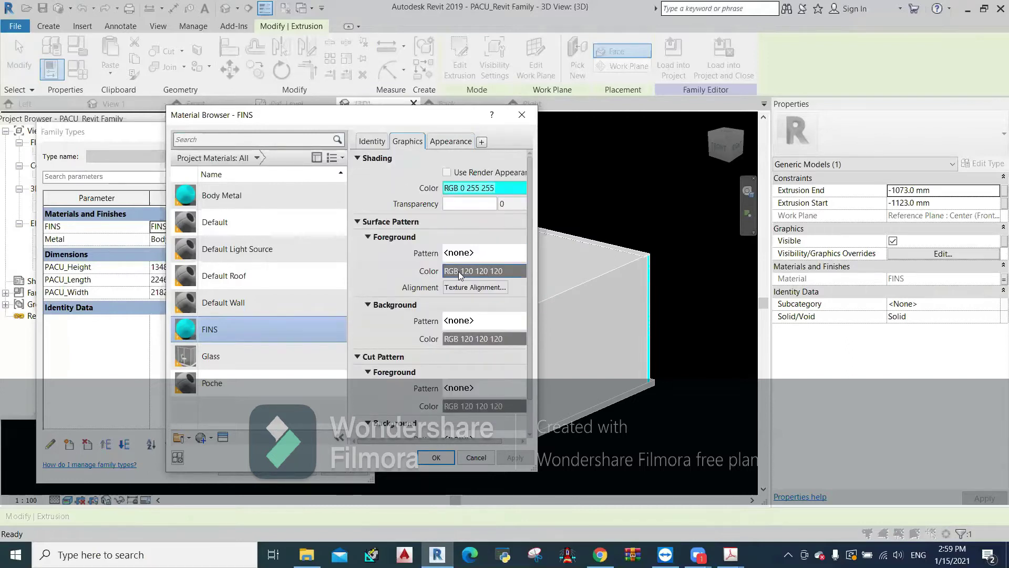
{"action": "left_click", "coordinate": [459, 271]}
{"action": "left_click", "coordinate": [287, 308]}
{"action": "left_click", "coordinate": [398, 416]}
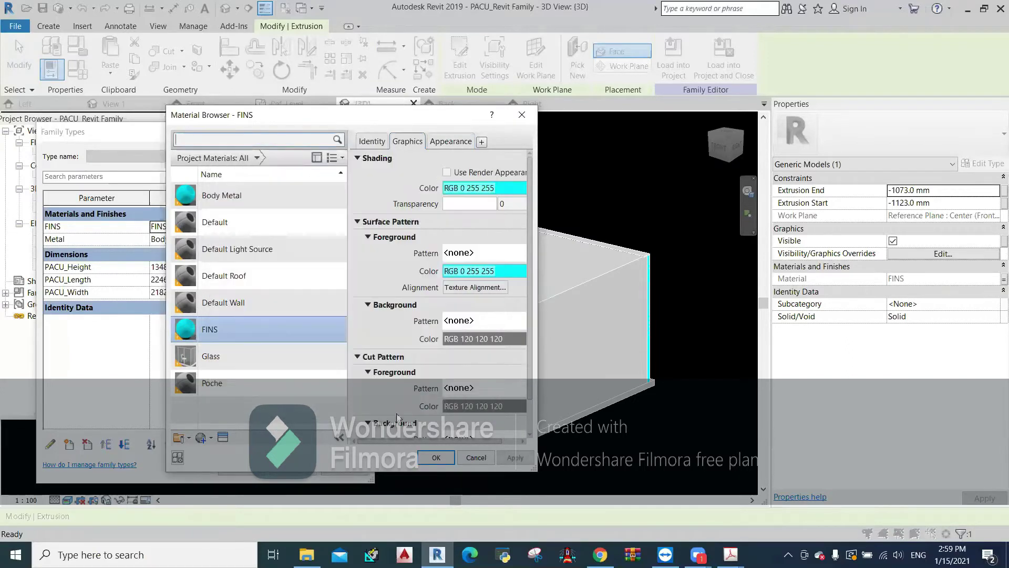
- Close the Material Browser and Family Types, orbit, and reselect the fin extrusion
{"action": "left_click", "coordinate": [434, 457]}
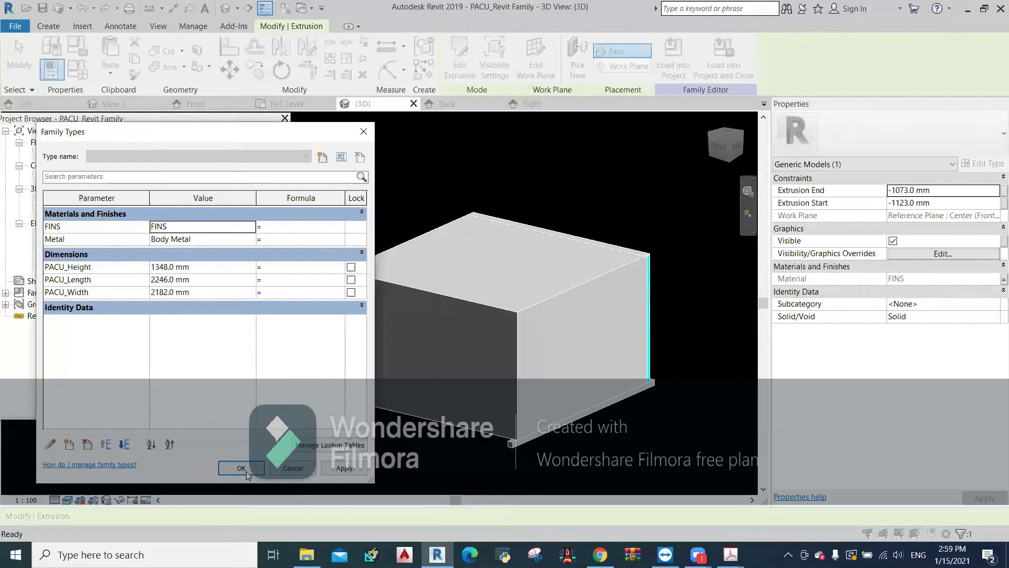
{"action": "left_click", "coordinate": [241, 468]}
{"action": "left_click", "coordinate": [552, 187]}
{"action": "mouse_move", "coordinate": [545, 196]}
{"action": "middle_mouse_down", "text": "shift"}
{"action": "mouse_move", "coordinate": [360, 254]}
{"action": "mouse_move", "coordinate": [368, 258]}
{"action": "middle_mouse_up", "text": "shift"}
{"action": "left_click", "coordinate": [496, 351]}
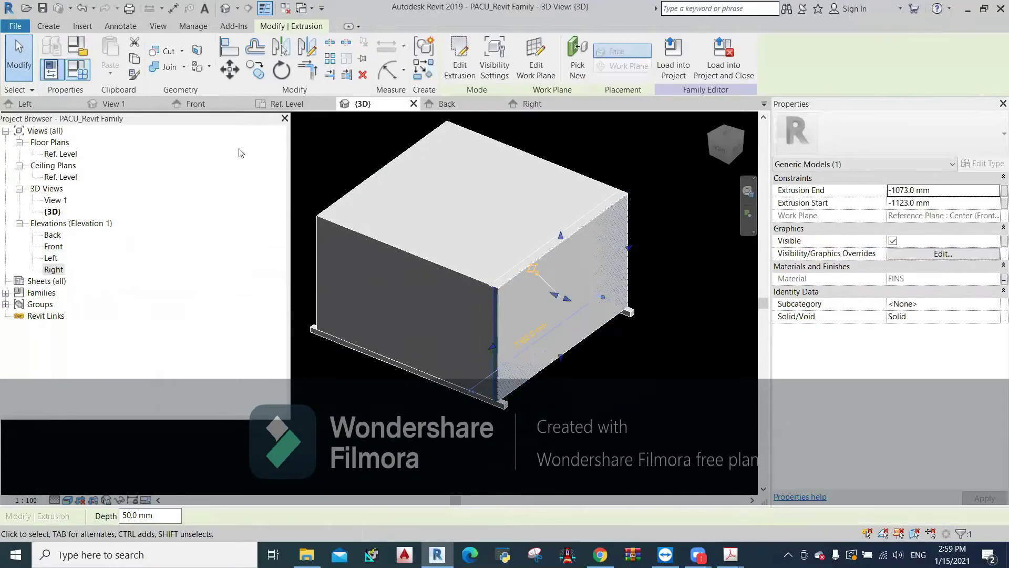
- Reopen the FINS material and set its surface pattern background colour to cyan
{"action": "left_click", "coordinate": [87, 76]}
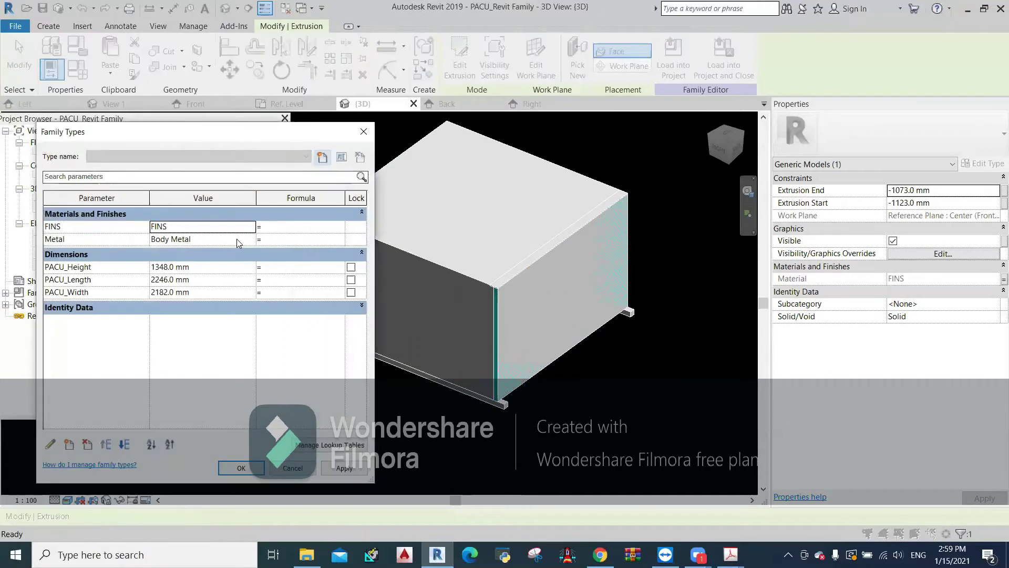
{"action": "left_click", "coordinate": [252, 228]}
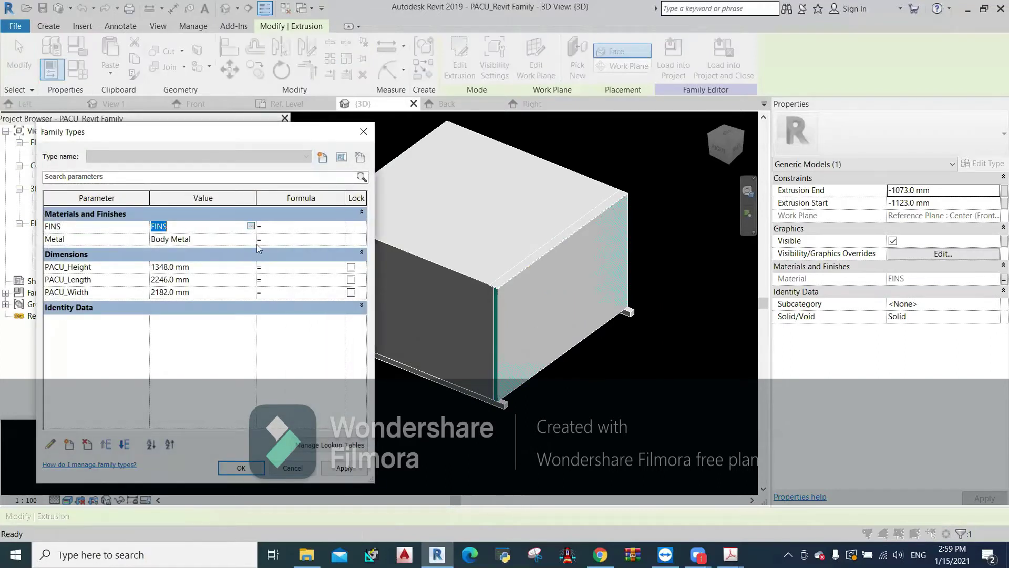
{"action": "left_click", "coordinate": [251, 226]}
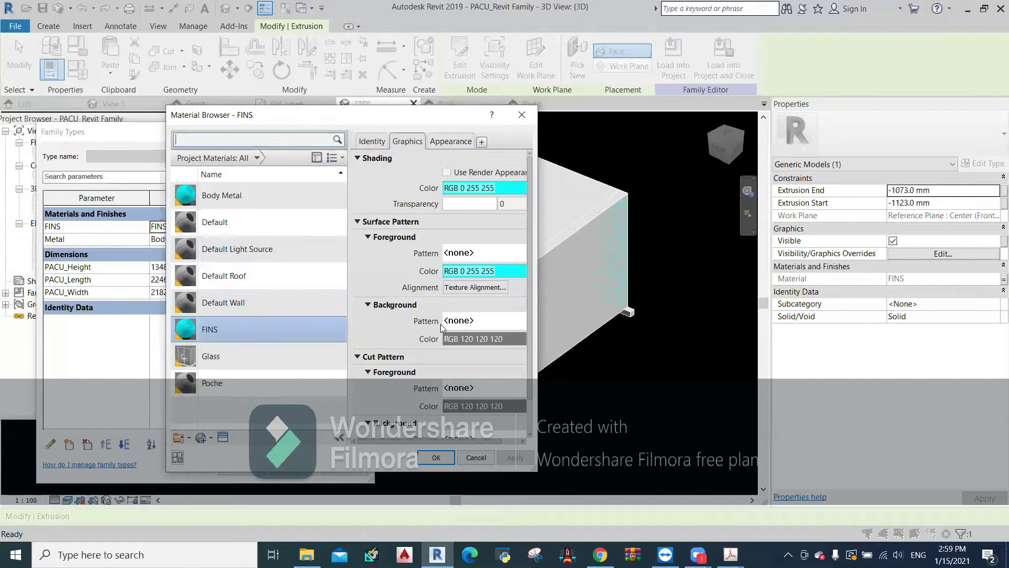
{"action": "left_click", "coordinate": [461, 339]}
{"action": "left_click", "coordinate": [286, 305]}
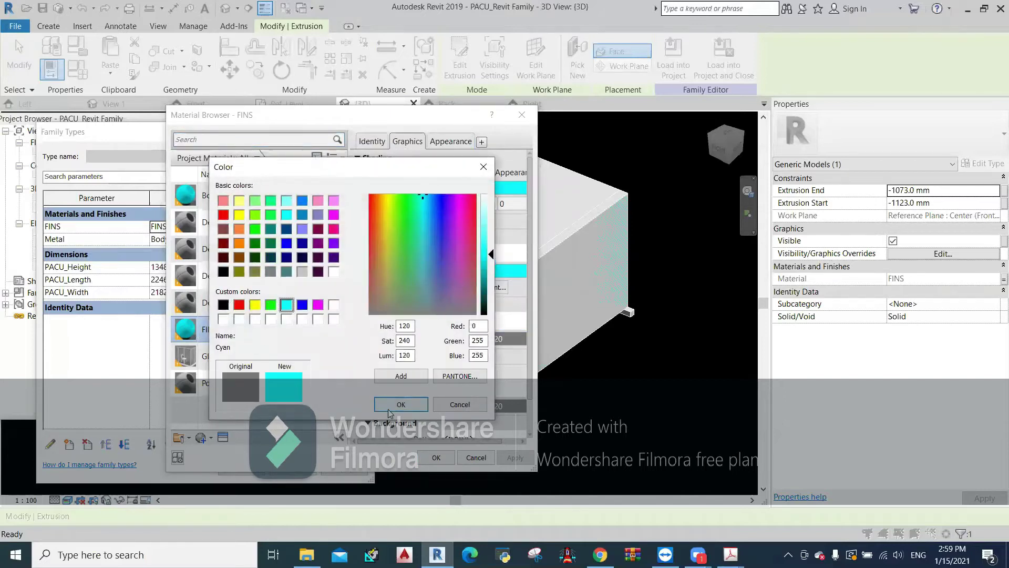
{"action": "left_click", "coordinate": [401, 404]}
- Set the FINS cut pattern foreground and background colours to cyan and close the Material Browser
{"action": "scroll", "coordinate": [463, 315], "scroll_direction": "down", "scroll_amount": 3}
{"action": "left_click", "coordinate": [473, 369]}
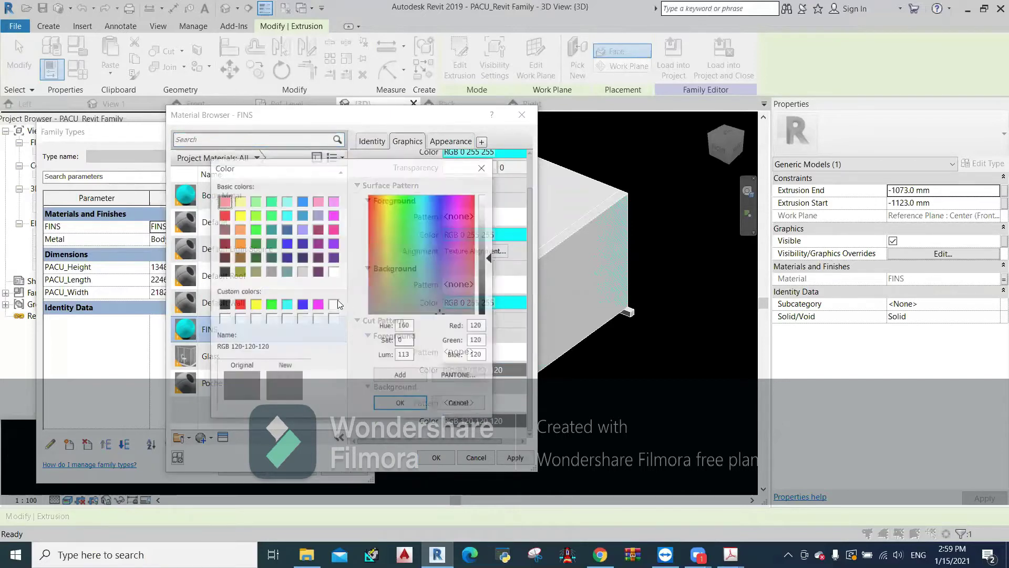
{"action": "left_click", "coordinate": [287, 304]}
{"action": "left_click", "coordinate": [400, 402]}
{"action": "left_click", "coordinate": [458, 423]}
{"action": "left_click", "coordinate": [286, 304]}
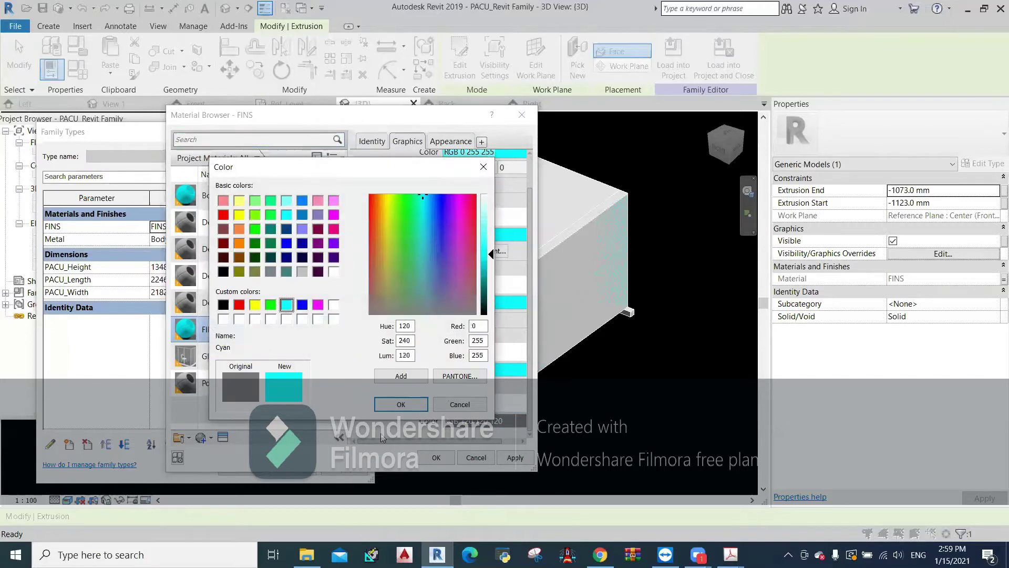
{"action": "left_click", "coordinate": [400, 404]}
{"action": "left_click", "coordinate": [420, 462]}
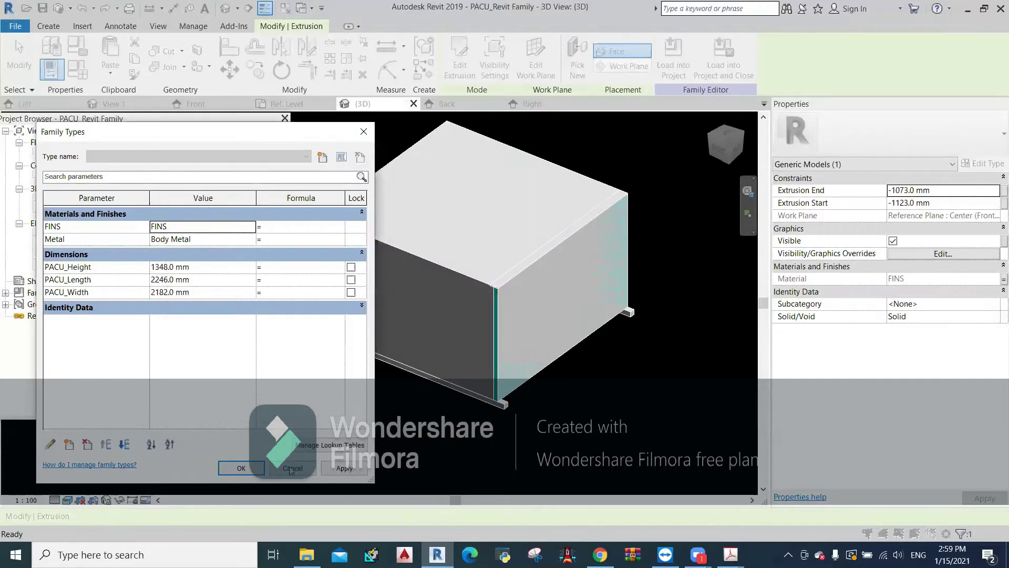
- Close Family Types and reselect the fin extrusion
{"action": "left_click", "coordinate": [240, 468]}
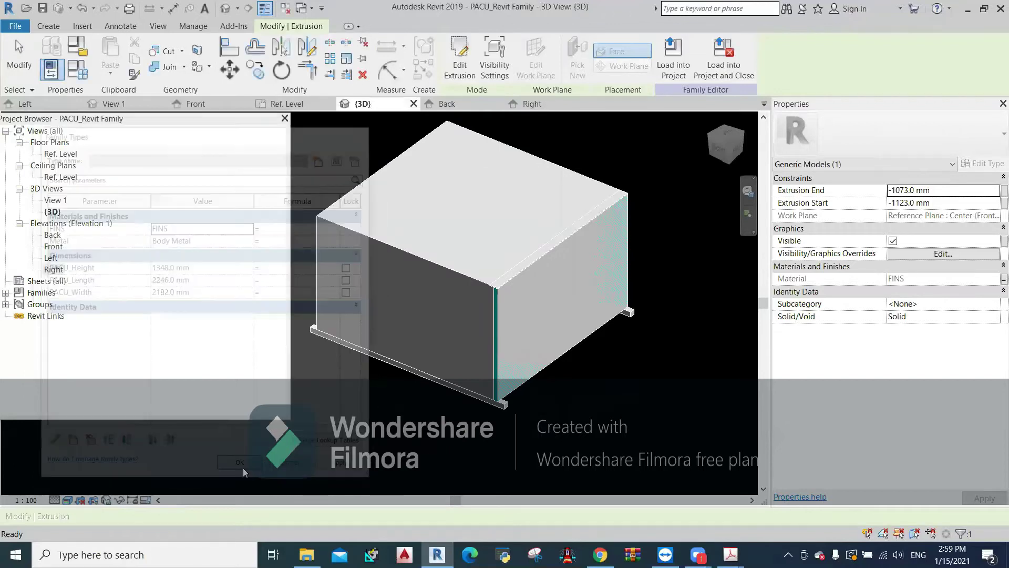
{"action": "left_click", "coordinate": [501, 324]}
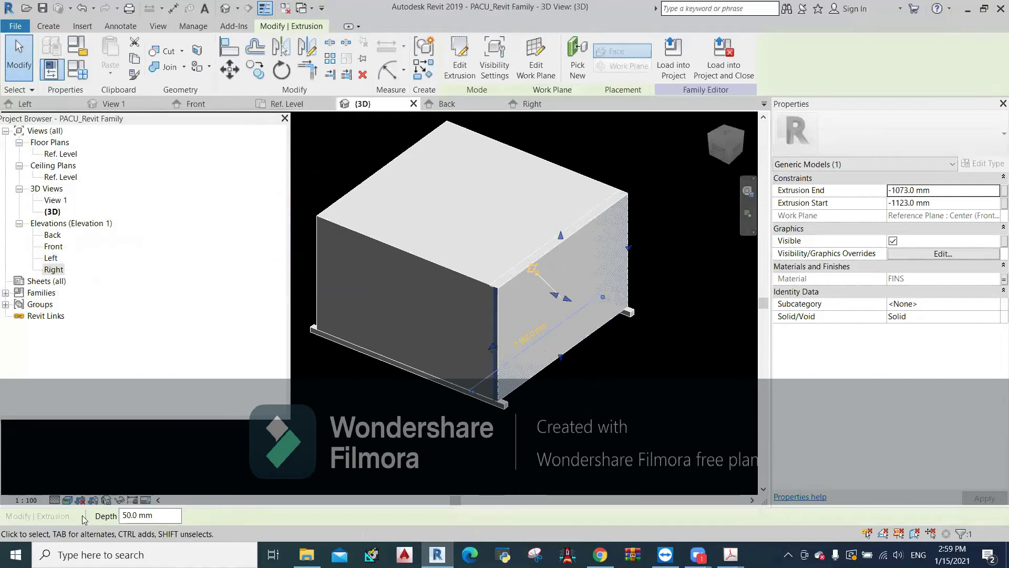
{"action": "left_click", "coordinate": [68, 499]}
{"action": "key", "text": "Escape"}
{"action": "left_click", "coordinate": [392, 440]}
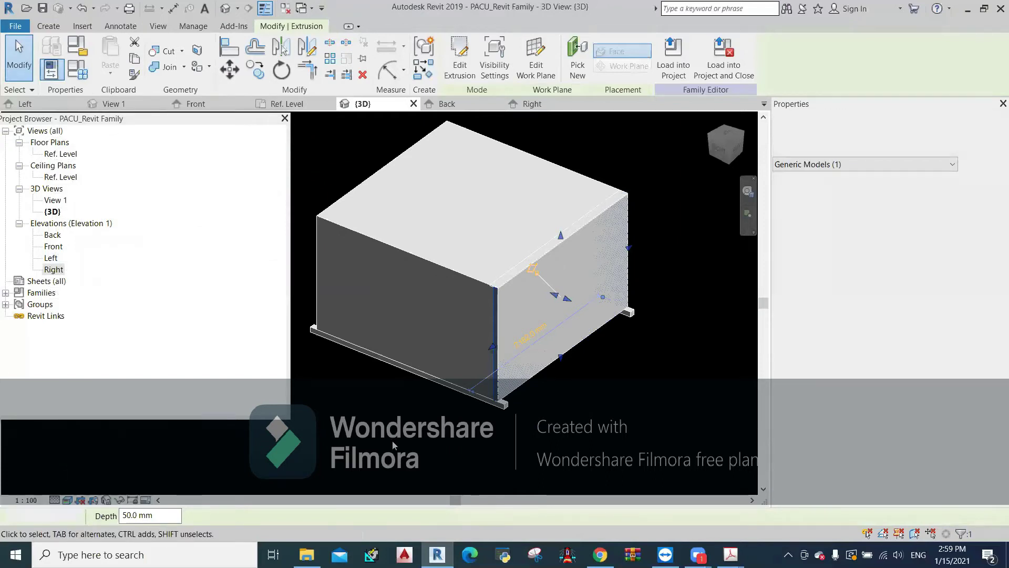
{"action": "left_click", "coordinate": [499, 350]}
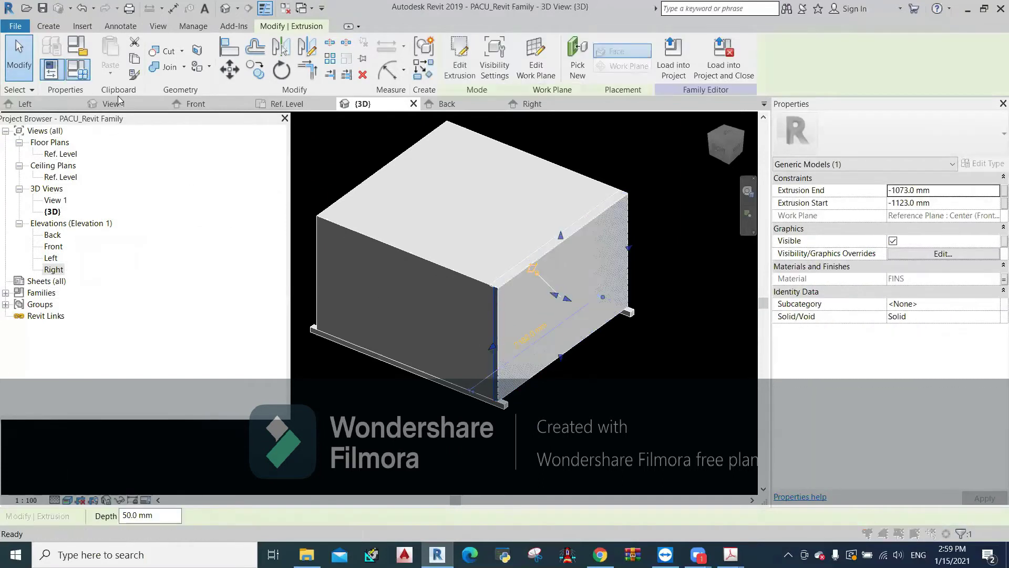
- Reopen the FINS material and review its appearance and self-illumination settings
{"action": "left_click", "coordinate": [77, 68]}
{"action": "left_click", "coordinate": [252, 226]}
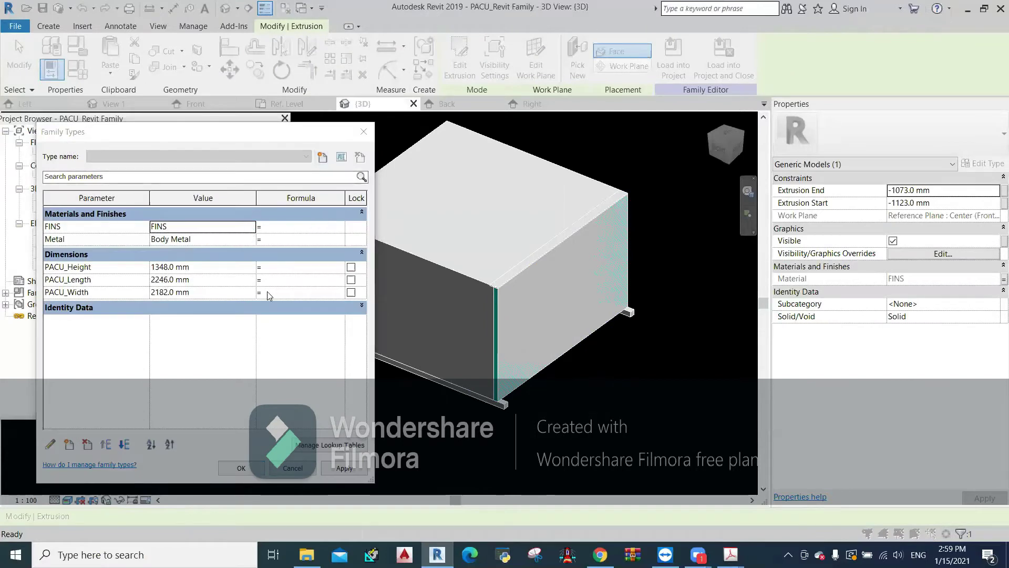
{"action": "left_click", "coordinate": [462, 142]}
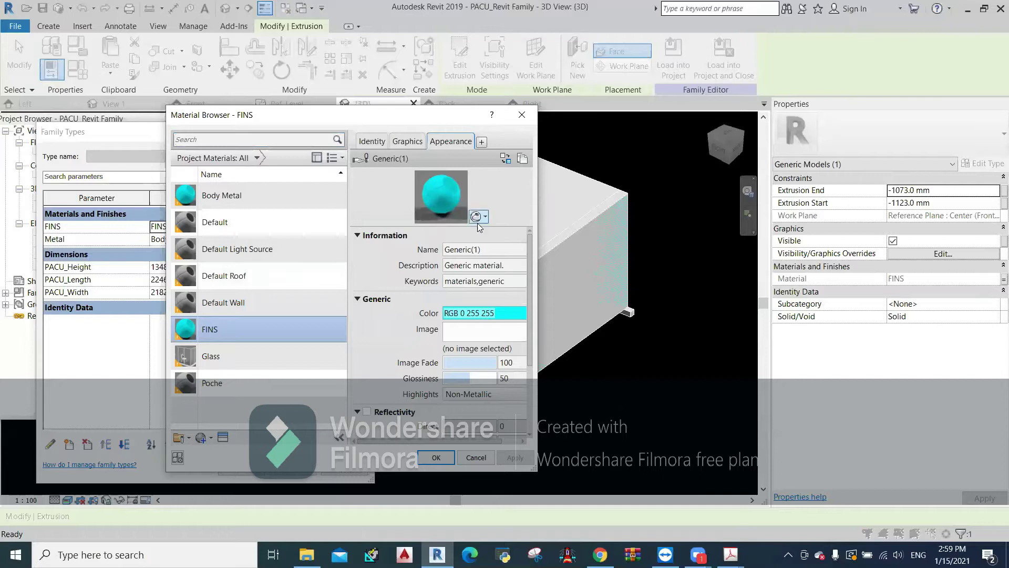
{"action": "scroll", "coordinate": [483, 253], "scroll_direction": "down", "scroll_amount": 2}
{"action": "scroll", "coordinate": [482, 254], "scroll_direction": "down", "scroll_amount": 2}
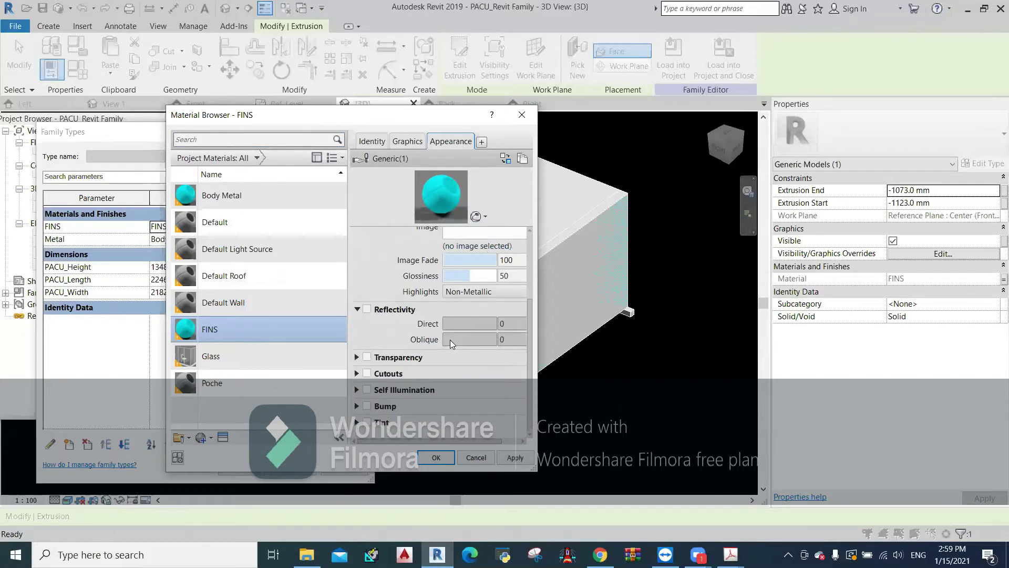
{"action": "left_click", "coordinate": [356, 390]}
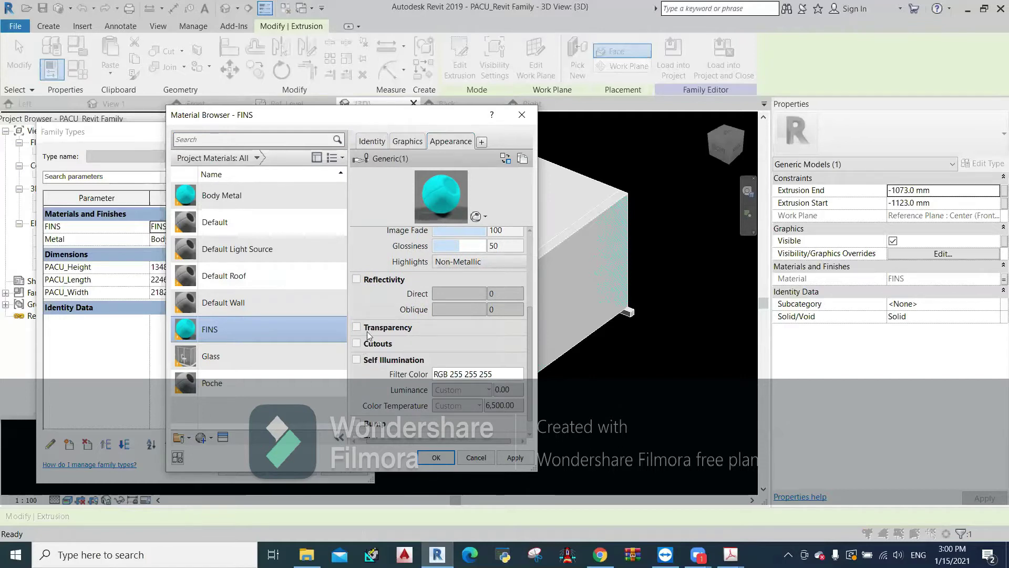
{"action": "scroll", "coordinate": [377, 316], "scroll_direction": "up", "scroll_amount": 2}
{"action": "scroll", "coordinate": [377, 317], "scroll_direction": "up", "scroll_amount": 1}
{"action": "scroll", "coordinate": [377, 316], "scroll_direction": "up", "scroll_amount": 1}
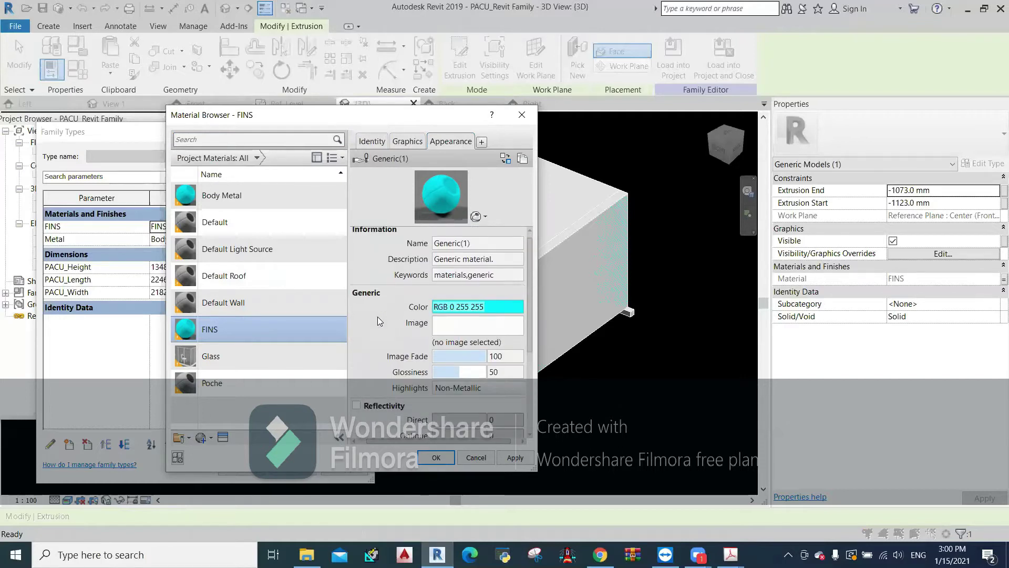
{"action": "scroll", "coordinate": [378, 317], "scroll_direction": "up", "scroll_amount": 1}
- Reapply cyan as the FINS appearance colour and close the Material Browser
{"action": "left_click", "coordinate": [444, 314]}
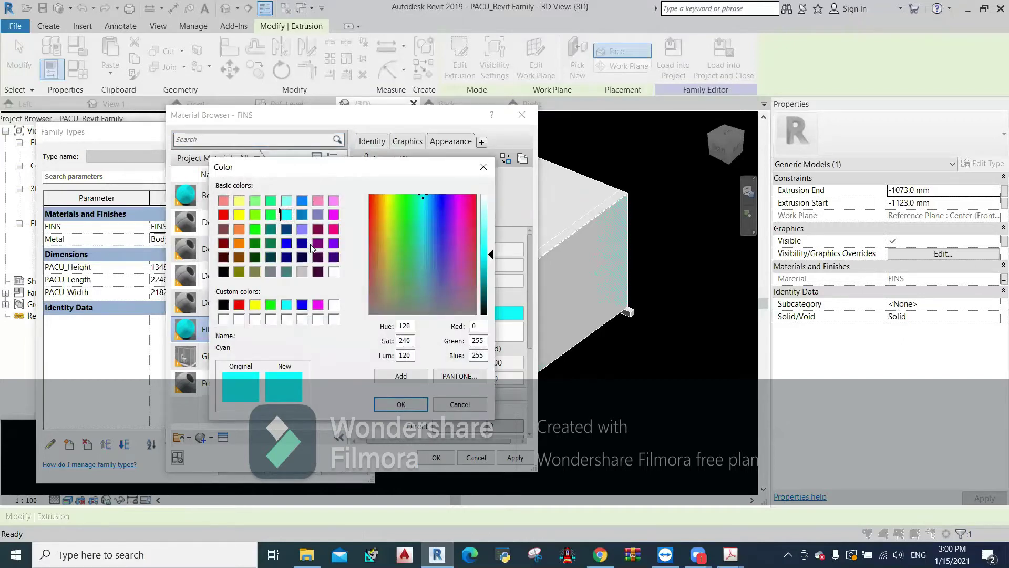
{"action": "left_click", "coordinate": [284, 306]}
{"action": "left_click", "coordinate": [401, 404]}
{"action": "left_click", "coordinate": [513, 459]}
{"action": "left_click", "coordinate": [448, 461]}
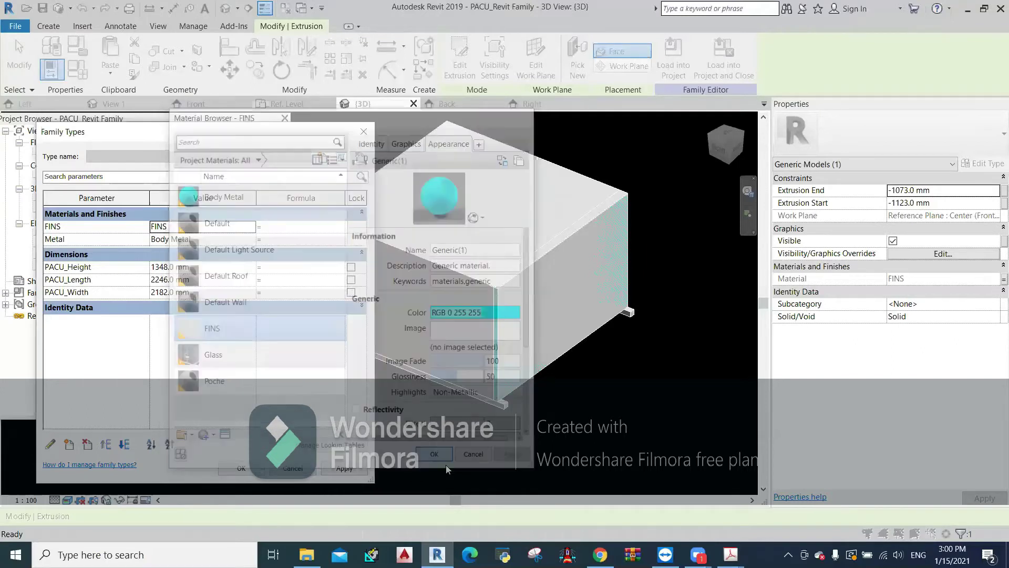
- Close Family Types, reselect the fin extrusion, and reopen Family Types showing FINS, Metal and PACU dimensions
{"action": "left_click", "coordinate": [240, 467]}
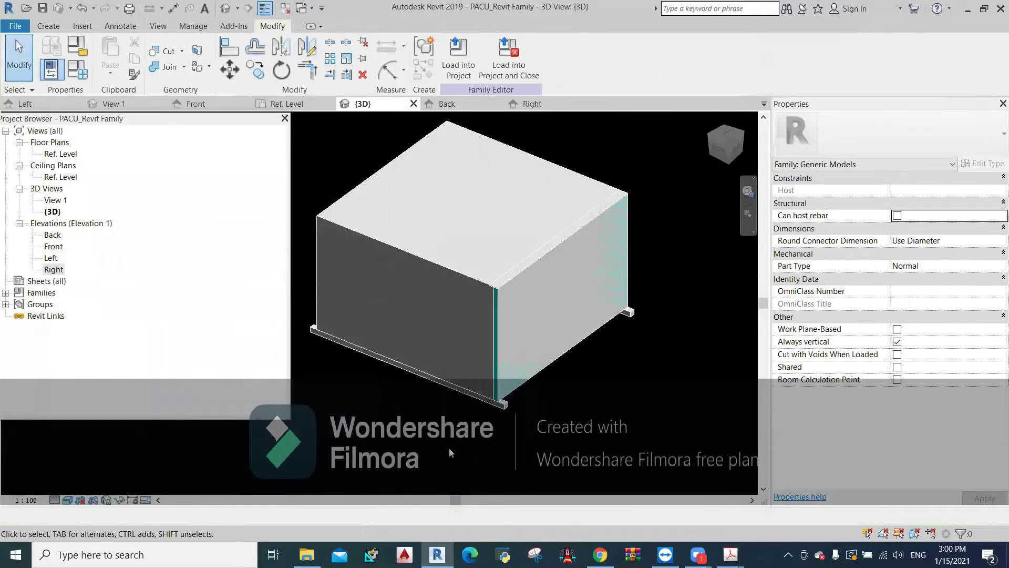
{"action": "left_click", "coordinate": [528, 378]}
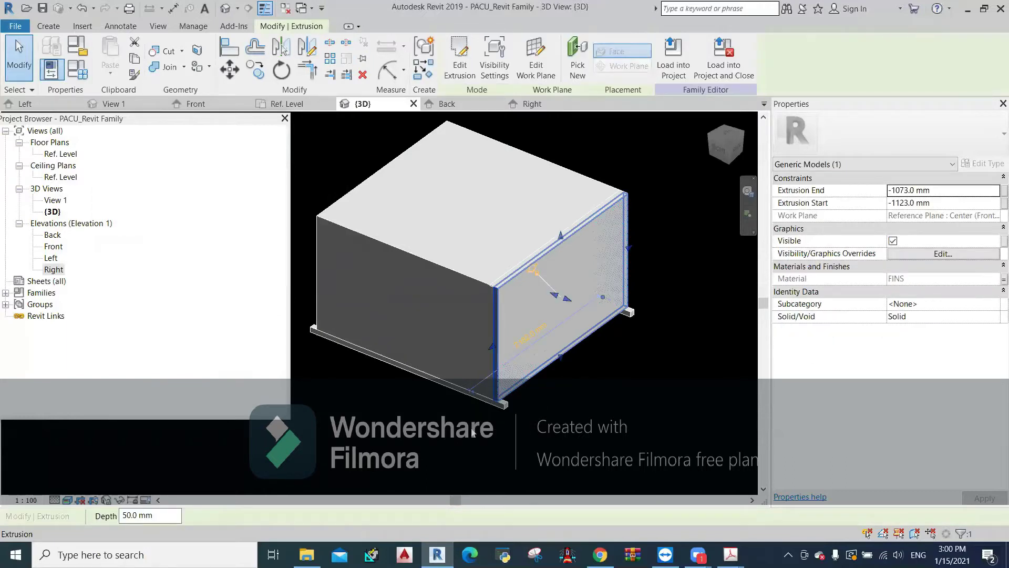
{"action": "left_click", "coordinate": [457, 453]}
{"action": "left_click", "coordinate": [498, 383]}
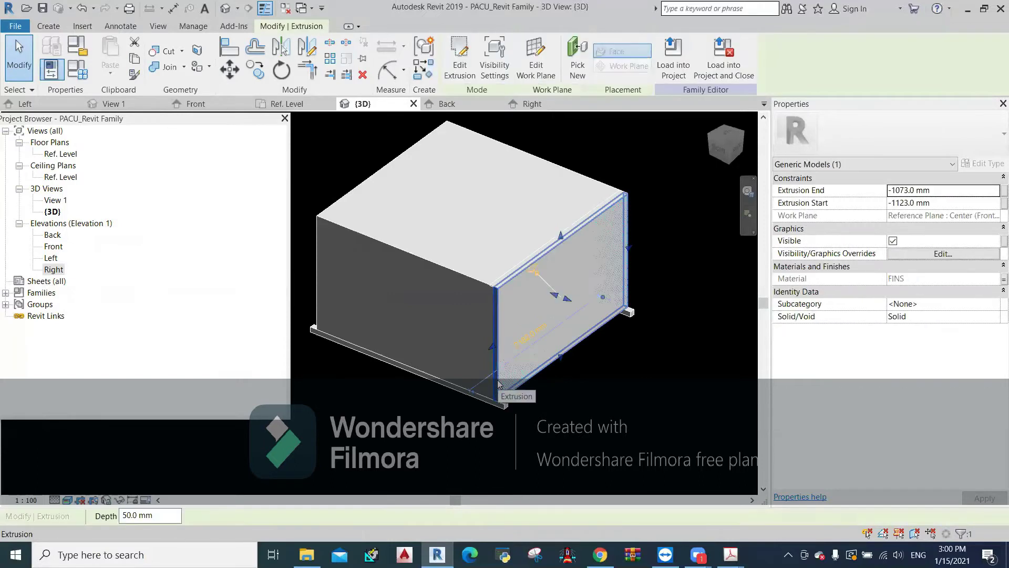
{"action": "left_click", "coordinate": [80, 74]}
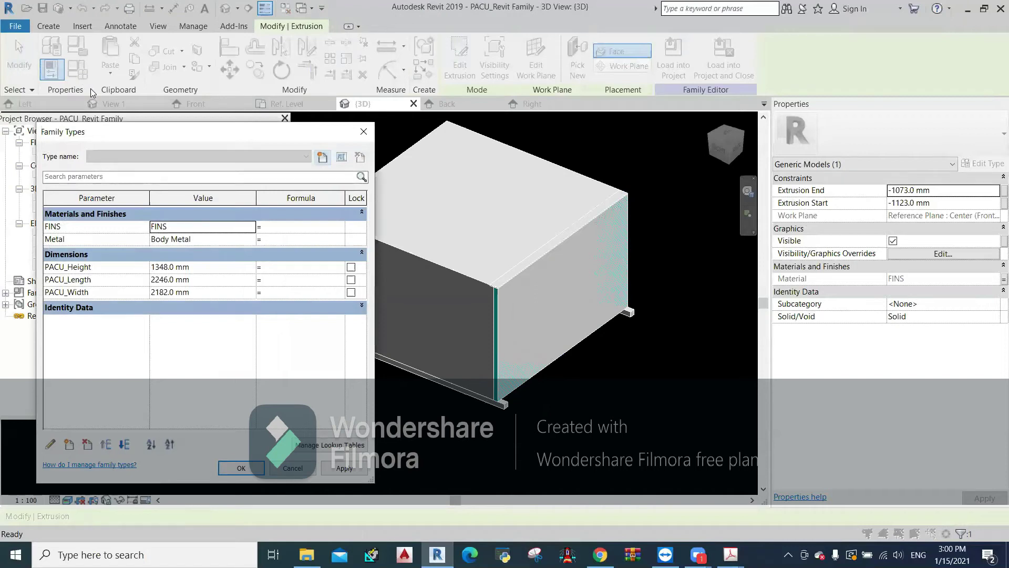
- Darken the FINS shading colour to RGB 0 206 206
{"action": "left_click", "coordinate": [252, 230]}
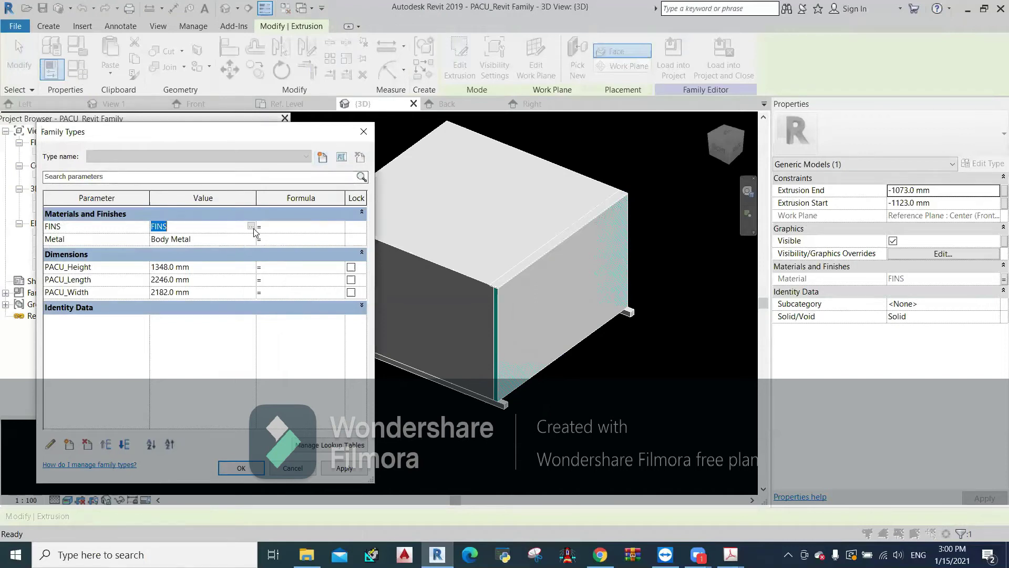
{"action": "left_click", "coordinate": [251, 225]}
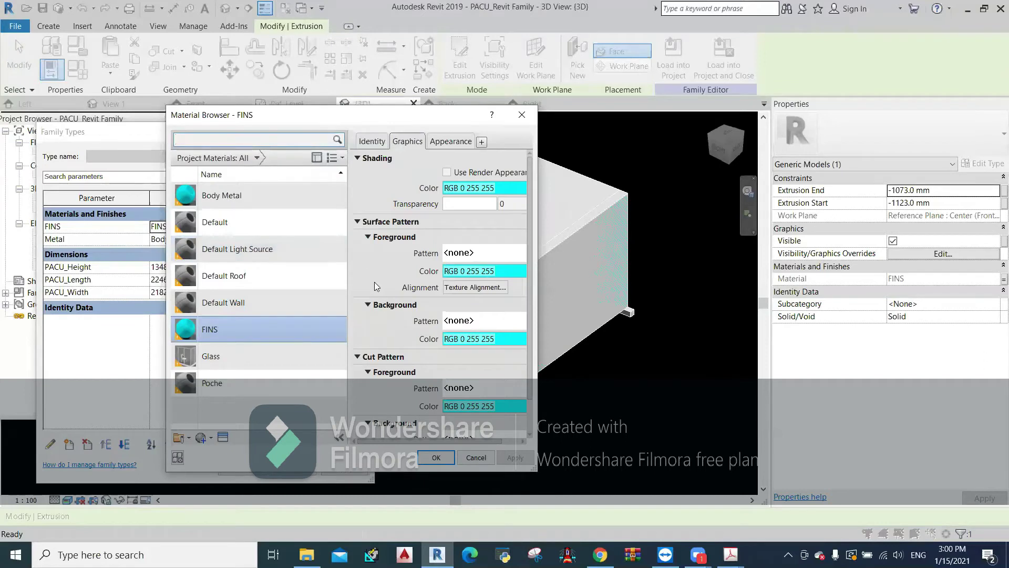
{"action": "left_click", "coordinate": [356, 222]}
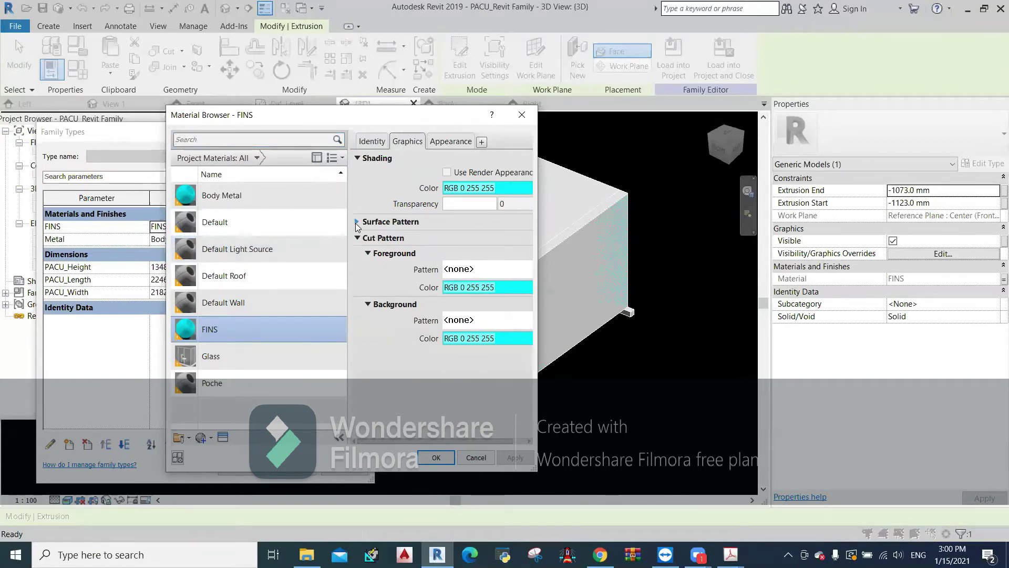
{"action": "left_click", "coordinate": [356, 222]}
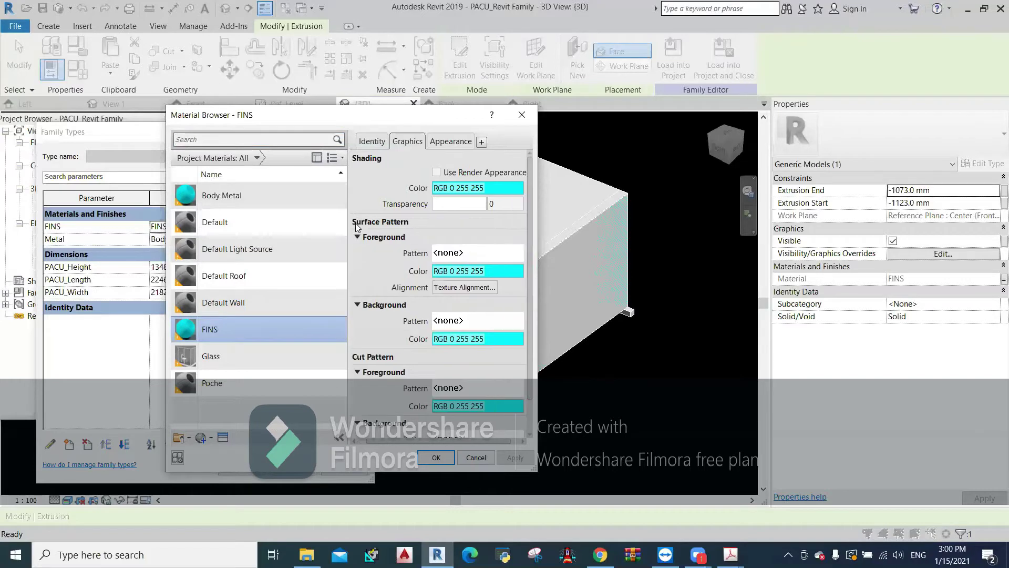
{"action": "left_click", "coordinate": [495, 188]}
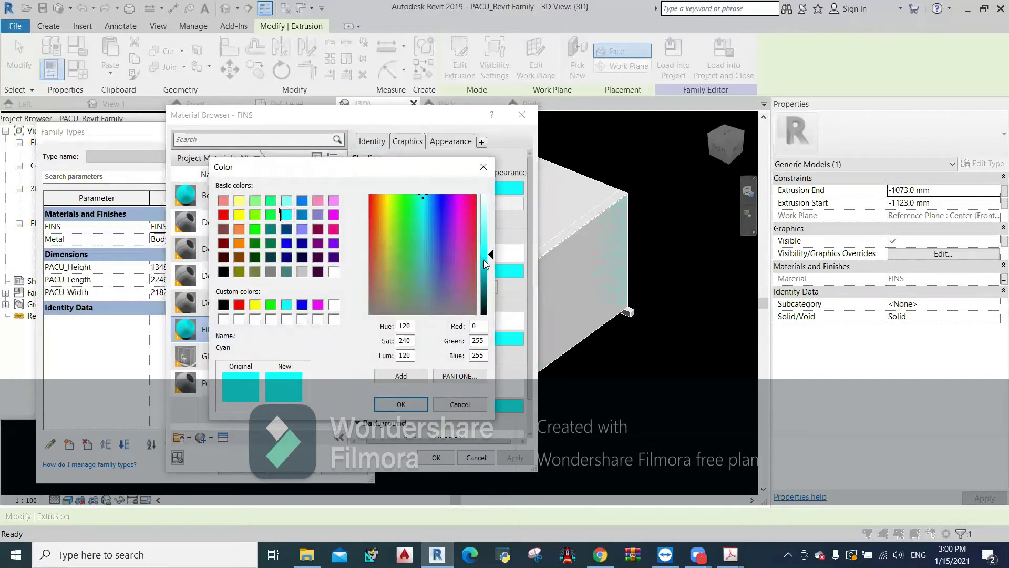
{"action": "left_click_drag", "start_coordinate": [486, 263], "coordinate": [488, 265]}
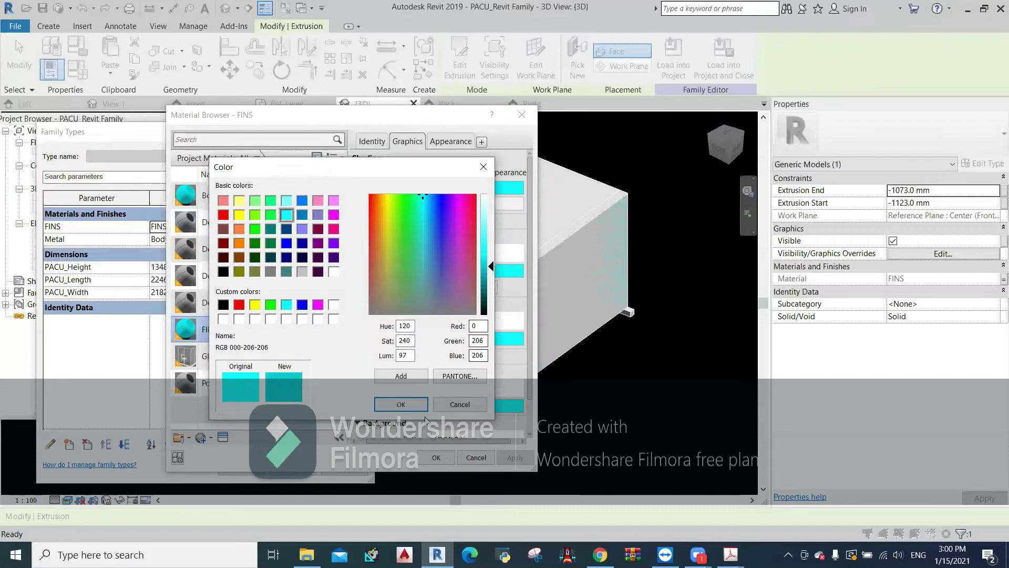
{"action": "left_click", "coordinate": [424, 405]}
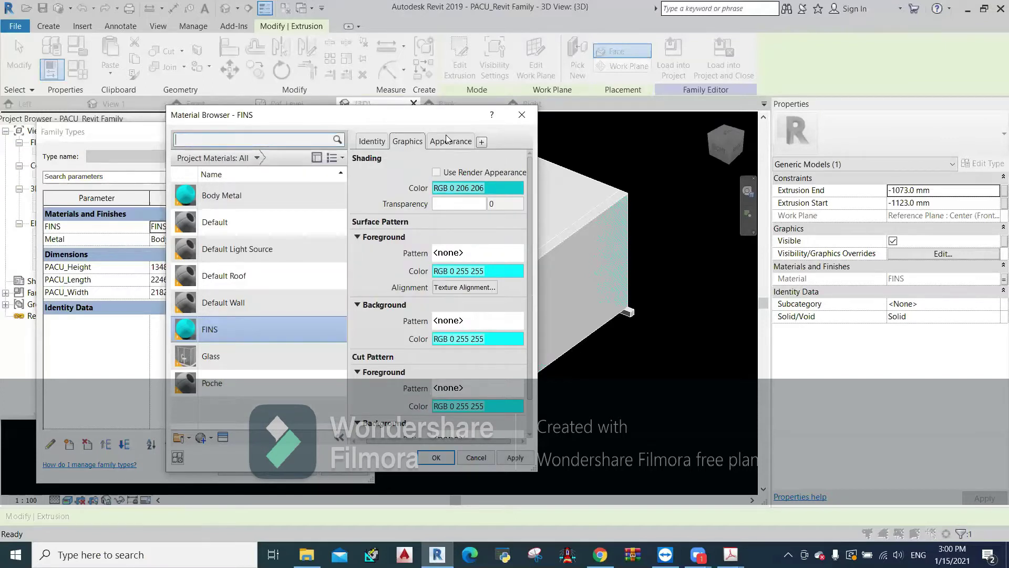
- Darken the FINS appearance colour to RGB 0 174 174 and close both dialogs
{"action": "left_click", "coordinate": [446, 140]}
{"action": "left_click", "coordinate": [488, 313]}
{"action": "left_click_drag", "start_coordinate": [486, 271], "coordinate": [489, 278]}
{"action": "left_click", "coordinate": [401, 404]}
{"action": "left_click", "coordinate": [433, 458]}
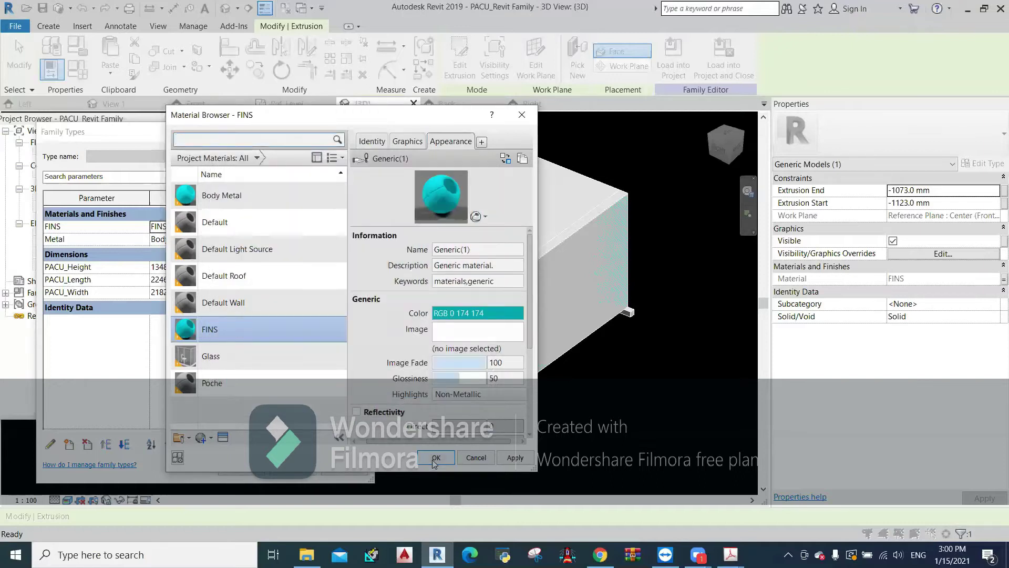
{"action": "left_click", "coordinate": [241, 468]}
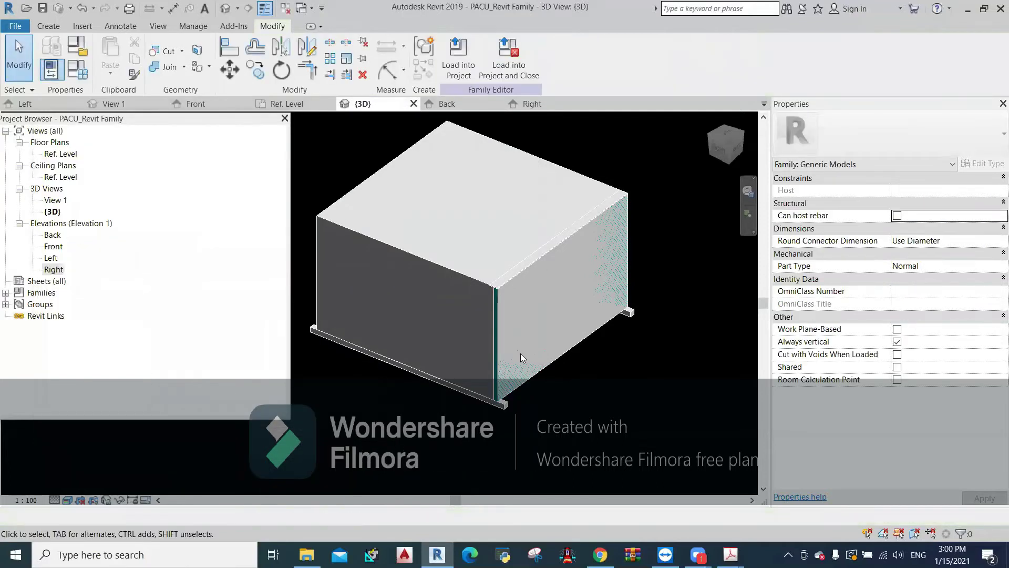
- Extend the fin extrusion's depth to 81.4 mm by dragging its shape handle
{"action": "left_click", "coordinate": [496, 333]}
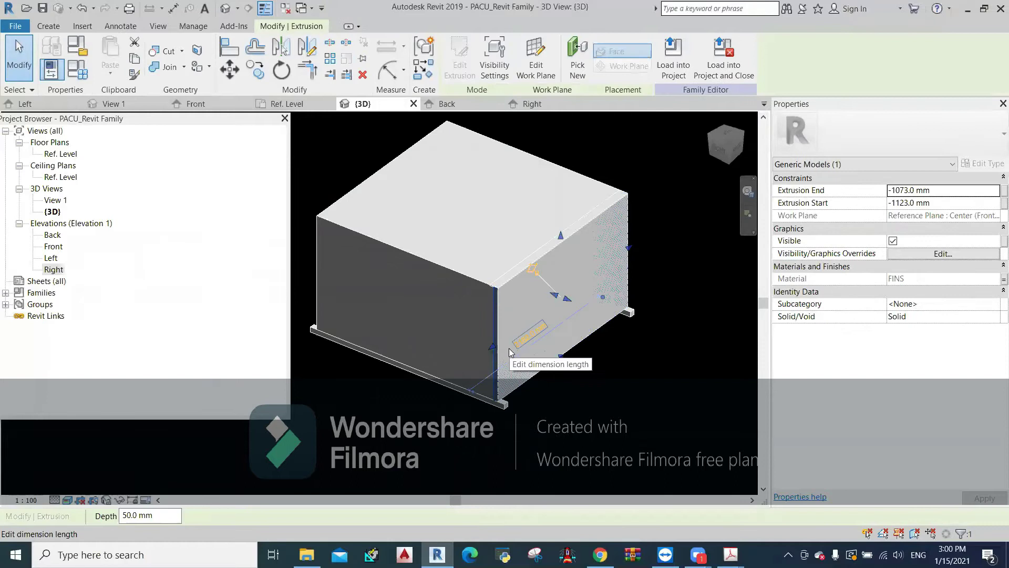
{"action": "scroll", "coordinate": [552, 334], "scroll_direction": "up", "scroll_amount": 1}
{"action": "scroll", "coordinate": [560, 315], "scroll_direction": "up", "scroll_amount": 3}
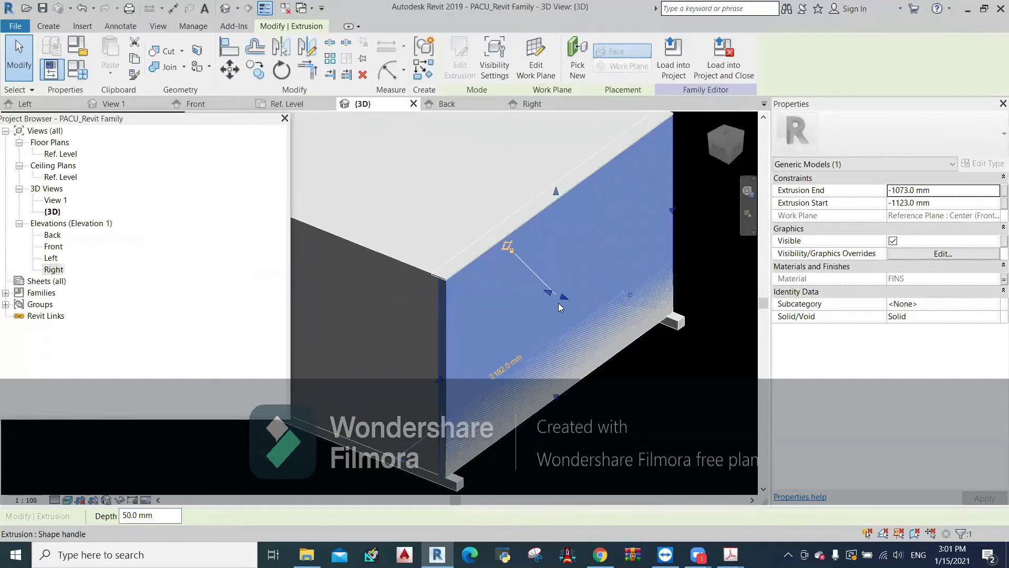
{"action": "left_click_drag", "start_coordinate": [563, 304], "coordinate": [567, 301]}
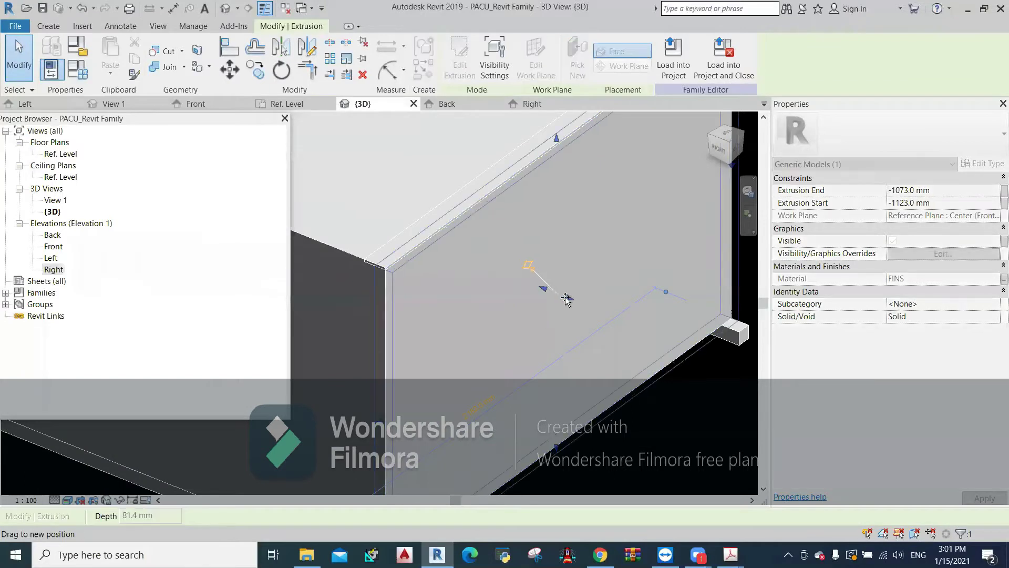
{"action": "key", "text": "Escape"}
- Orbit the 3D view to inspect the teal fin, then switch to the Ref. Level plan
{"action": "scroll", "coordinate": [564, 348], "scroll_direction": "down", "scroll_amount": 4}
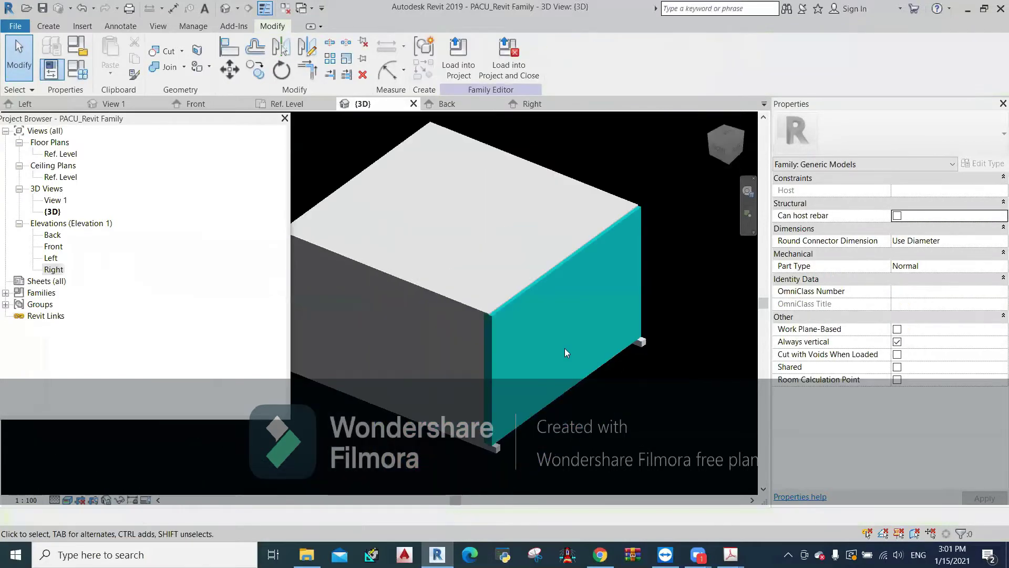
{"action": "middle_click_drag", "start_coordinate": [590, 408], "coordinate": [642, 381], "text": "shift"}
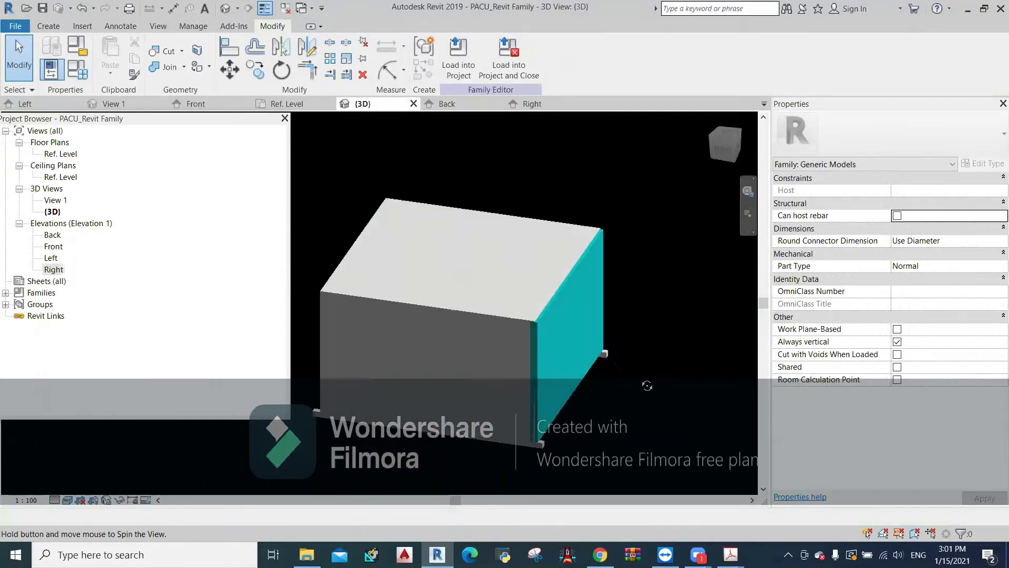
{"action": "left_click", "coordinate": [582, 411]}
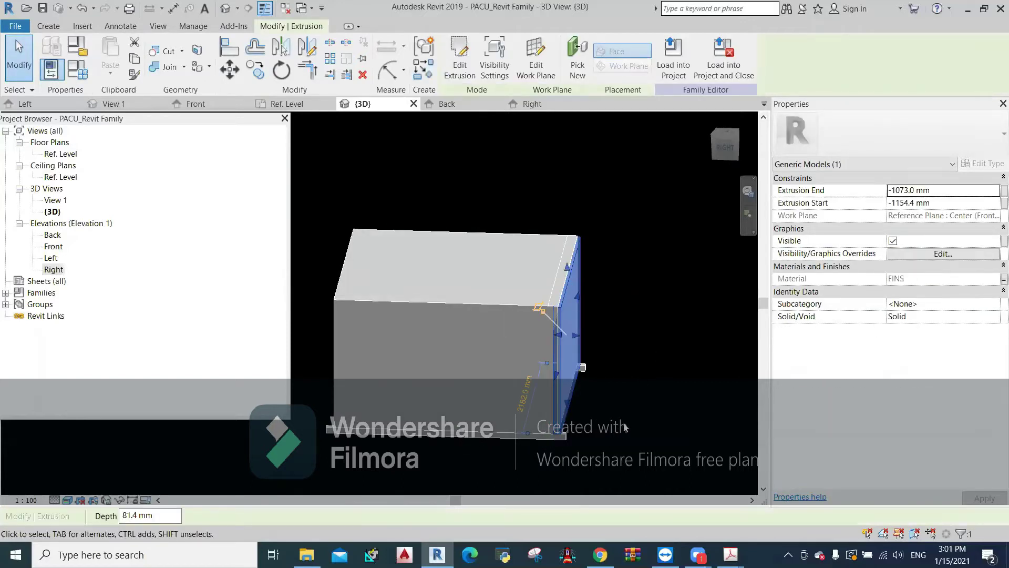
{"action": "key", "text": "Escape"}
{"action": "middle_click_drag", "start_coordinate": [406, 190], "coordinate": [449, 291], "text": "shift"}
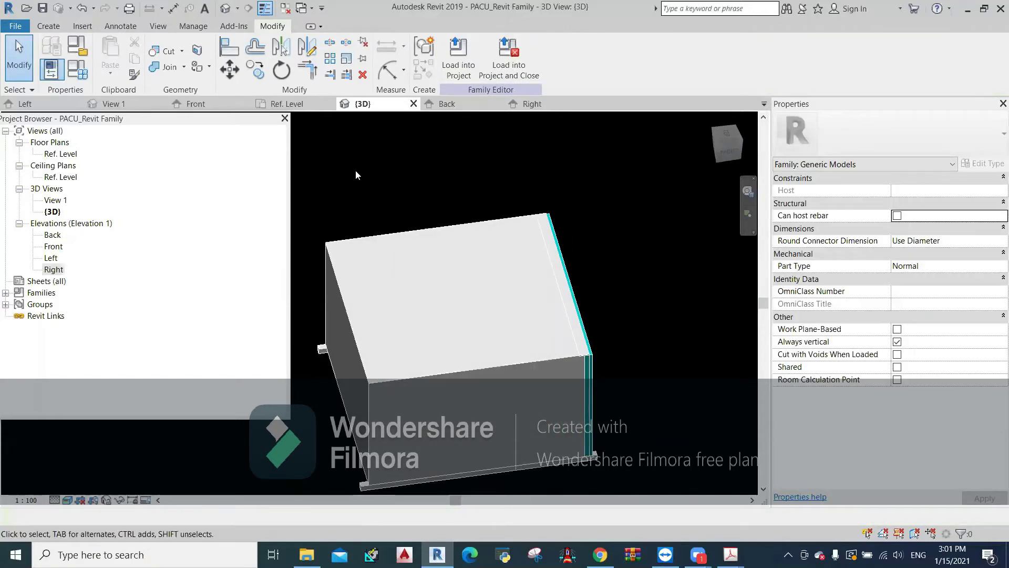
{"action": "left_click", "coordinate": [292, 104]}
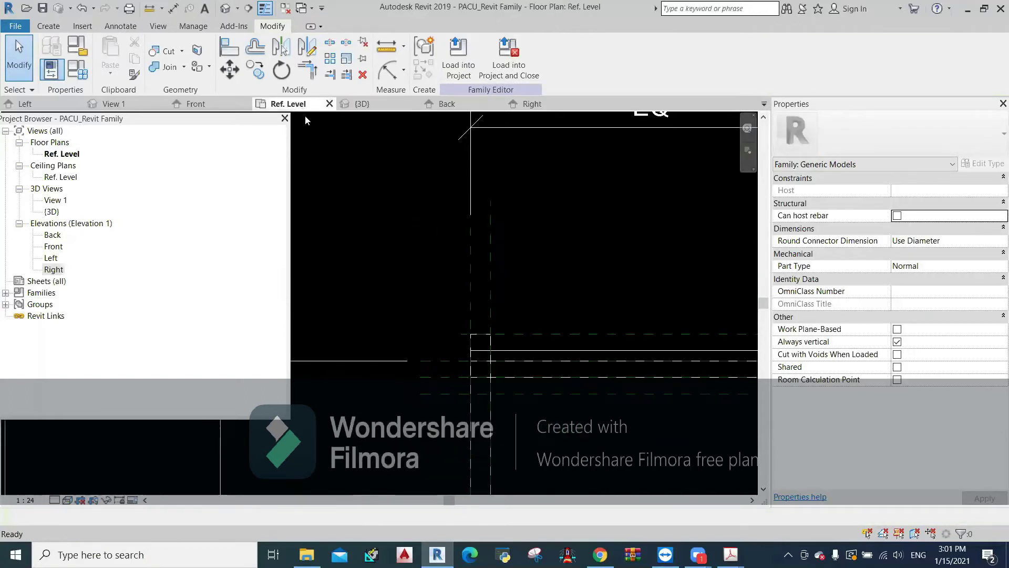
- Pan the plan and select the horizontal reference plane, starting then cancelling a rotation
{"action": "left_click", "coordinate": [528, 348]}
{"action": "middle_click_drag", "start_coordinate": [554, 295], "coordinate": [372, 303]}
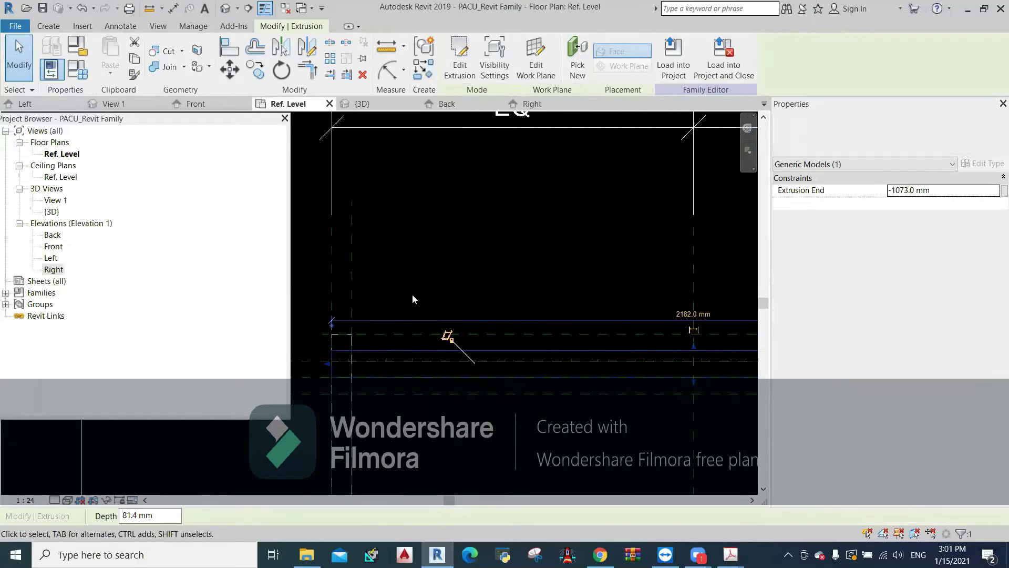
{"action": "left_click_drag", "start_coordinate": [693, 348], "coordinate": [691, 347]}
{"action": "left_click", "coordinate": [473, 264]}
{"action": "scroll", "coordinate": [466, 257], "scroll_direction": "up", "scroll_amount": 2}
{"action": "left_click", "coordinate": [403, 370]}
{"action": "left_click", "coordinate": [252, 71]}
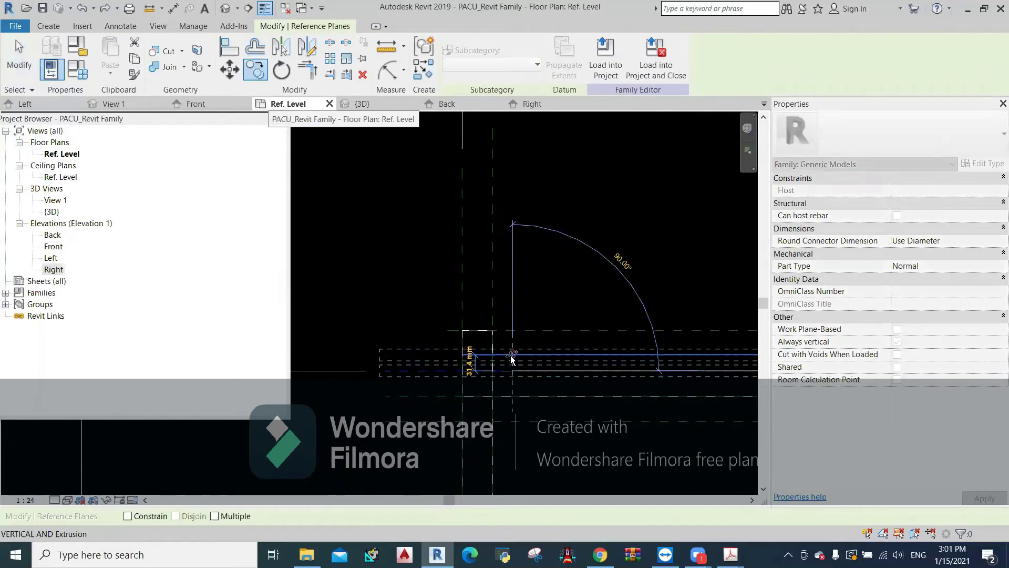
{"action": "key", "text": "Escape"}
{"action": "key", "text": "Escape"}
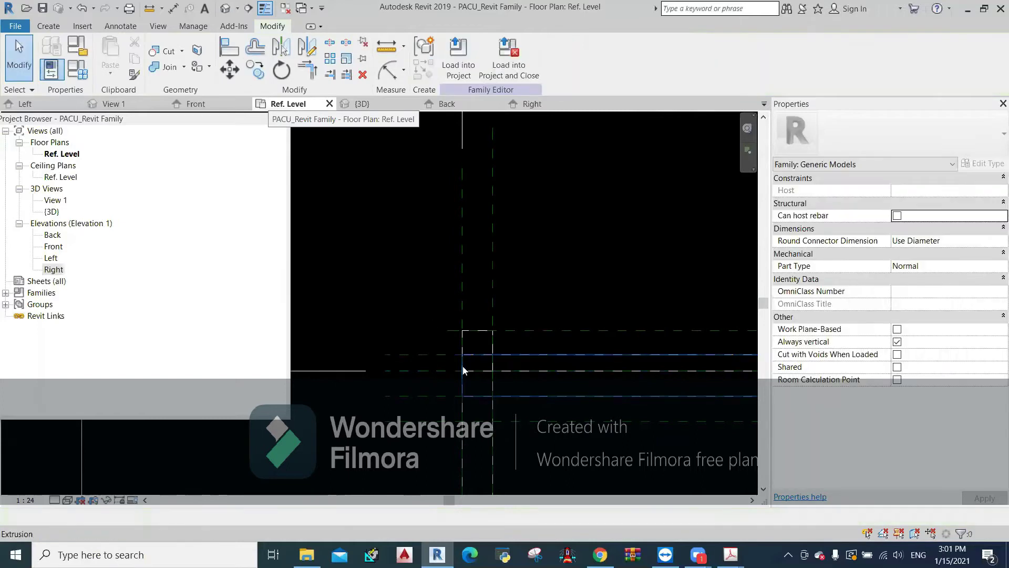
{"action": "left_click", "coordinate": [462, 366]}
{"action": "mouse_move", "coordinate": [547, 380]}
{"action": "middle_mouse_down"}
{"action": "mouse_move", "coordinate": [389, 382]}
{"action": "mouse_move", "coordinate": [461, 366]}
{"action": "middle_mouse_up"}
{"action": "key", "text": "Escape"}
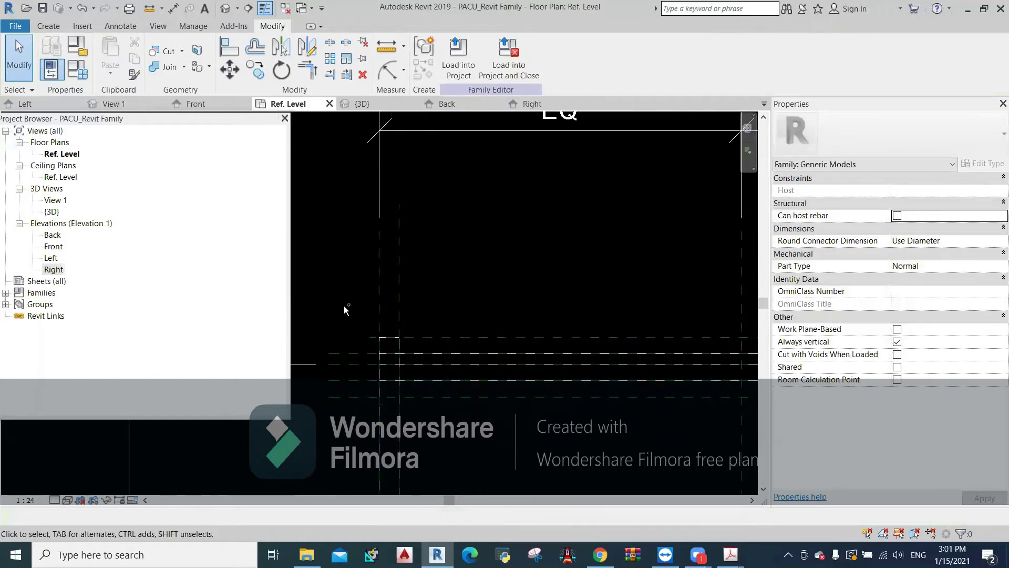
- Change the fin extrusion's thickness by dragging its shape handle in plan
{"action": "scroll", "coordinate": [343, 305], "scroll_direction": "up", "scroll_amount": 2}
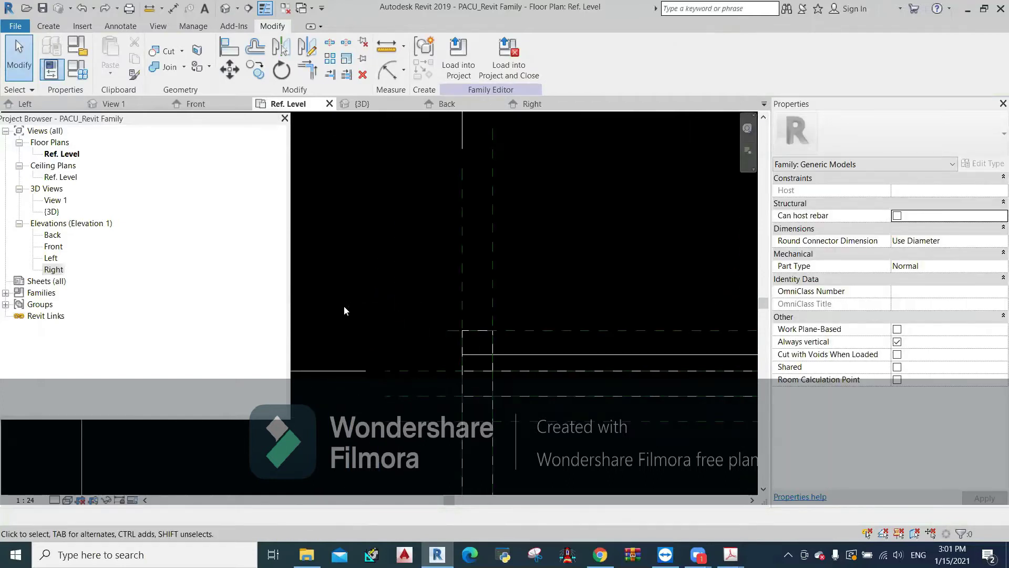
{"action": "left_click", "coordinate": [428, 371]}
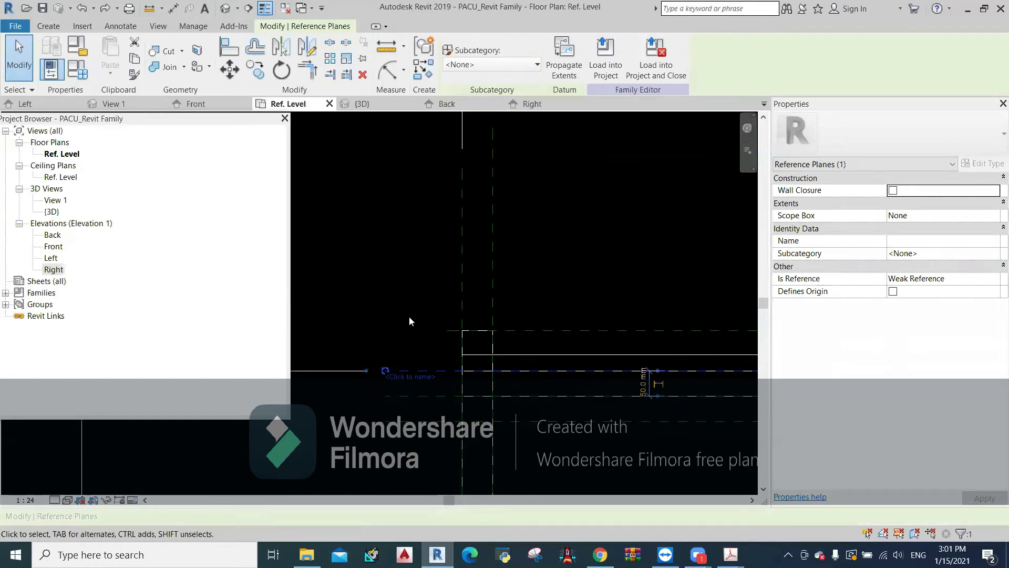
{"action": "left_click", "coordinate": [541, 355]}
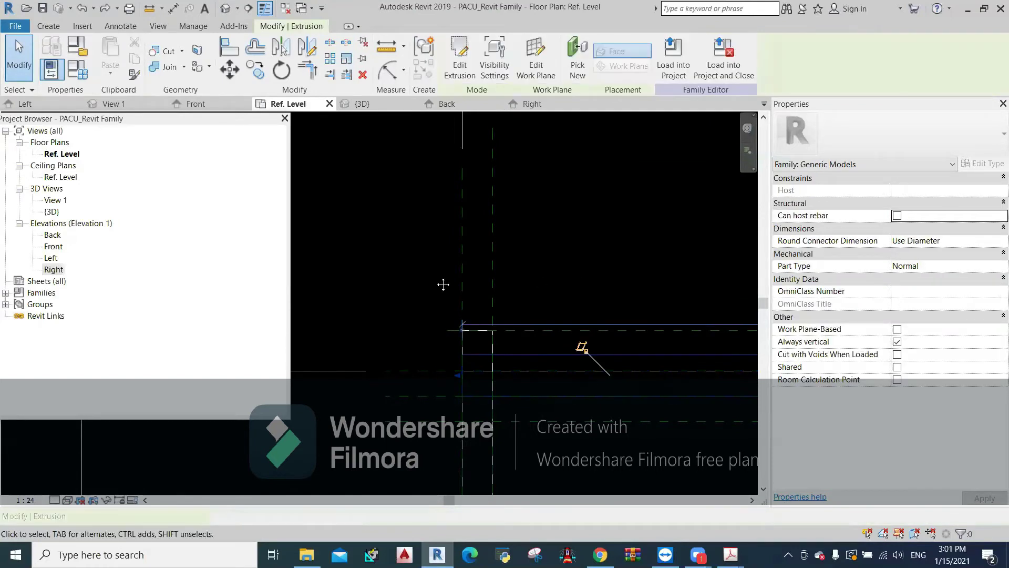
{"action": "scroll", "coordinate": [401, 304], "scroll_direction": "down", "scroll_amount": 1}
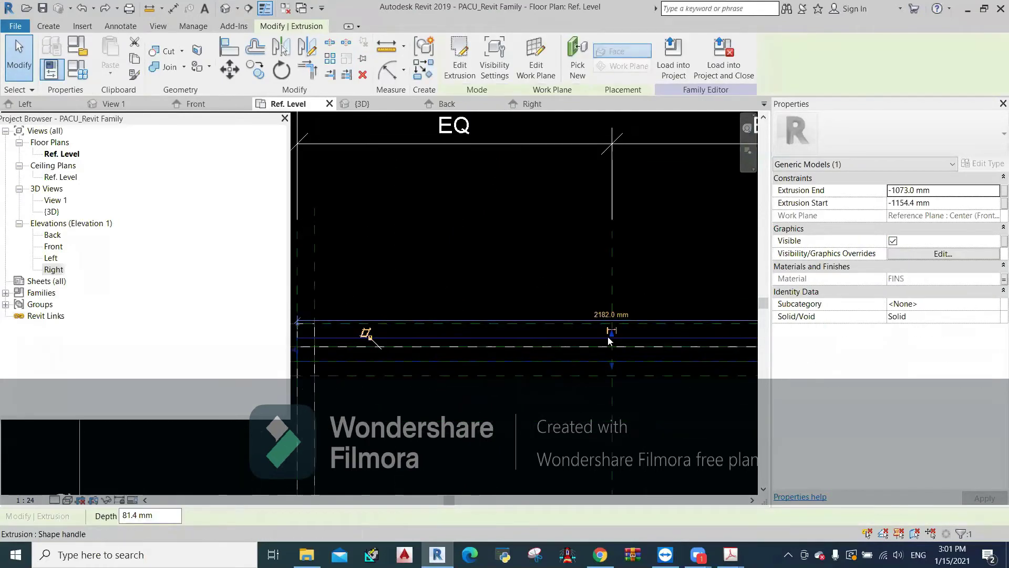
{"action": "left_click_drag", "start_coordinate": [612, 333], "coordinate": [612, 346]}
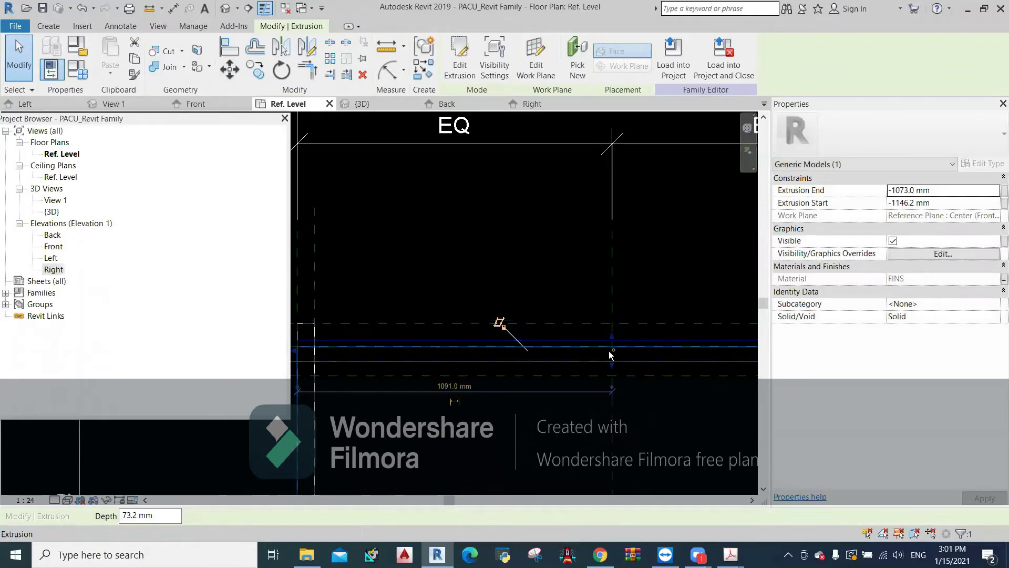
{"action": "left_click", "coordinate": [429, 267]}
{"action": "middle_click_drag", "start_coordinate": [429, 267], "coordinate": [566, 270]}
{"action": "scroll", "coordinate": [413, 370], "scroll_direction": "up", "scroll_amount": 2}
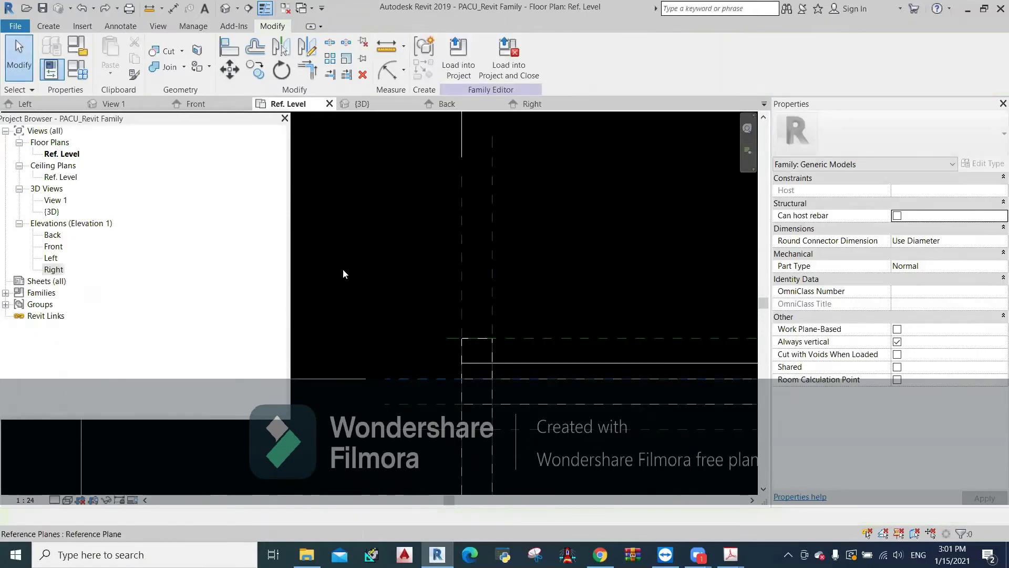
- Move the horizontal reference plane slightly upward with MV, then start Align
{"action": "left_click", "coordinate": [389, 380]}
{"action": "key", "text": "m"}
{"action": "key", "text": "v"}
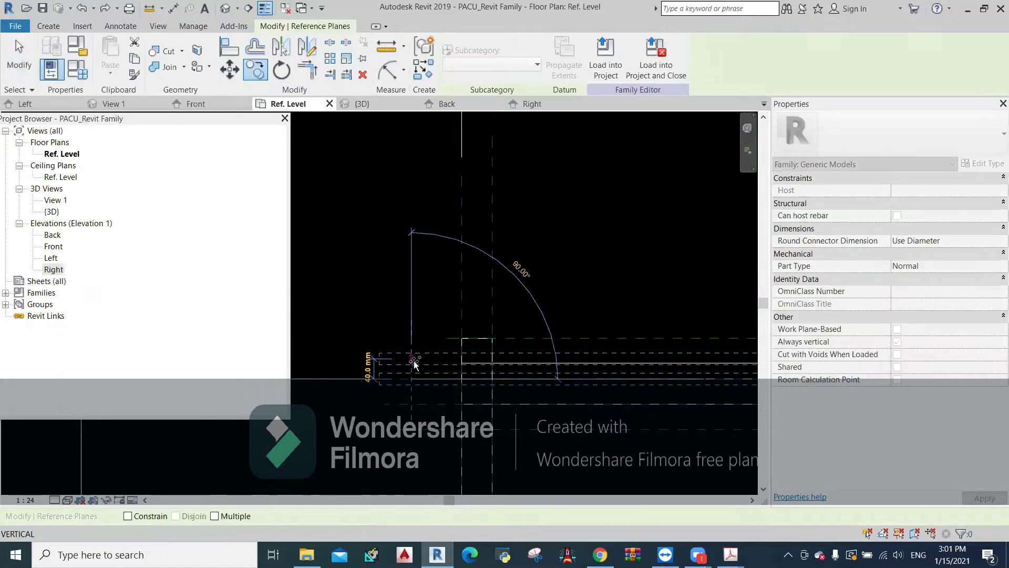
{"action": "left_click_drag", "start_coordinate": [414, 373], "coordinate": [394, 360]}
{"action": "left_click", "coordinate": [346, 237]}
{"action": "left_click", "coordinate": [230, 48]}
{"action": "middle_click_drag", "start_coordinate": [502, 369], "coordinate": [440, 387]}
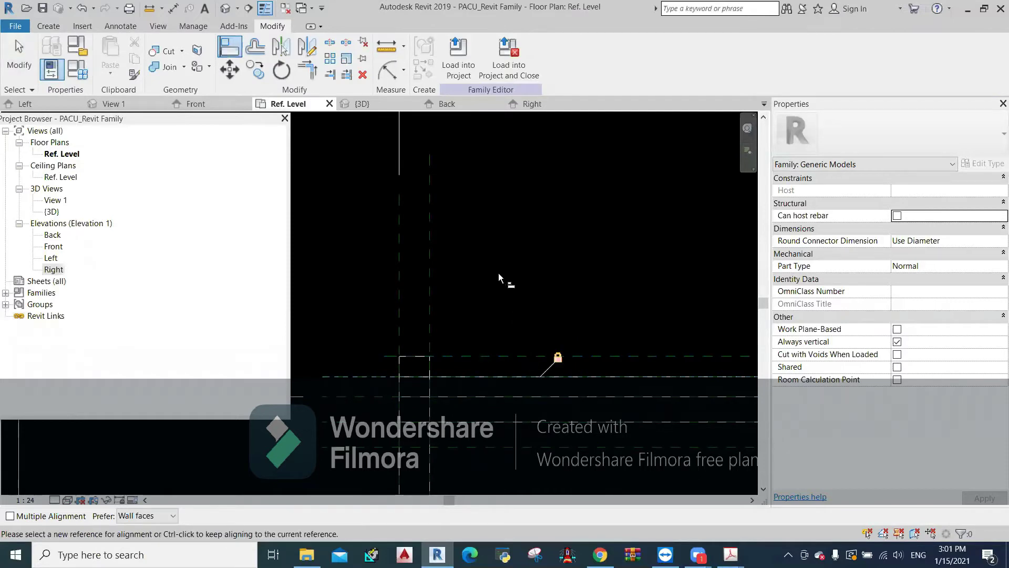
- Try thickening the fin in {3D}, discard the constraint error, and reopen the Ref. Level plan
{"action": "key", "text": "ctrl+Tab"}
{"action": "mouse_move", "coordinate": [616, 408]}
{"action": "middle_mouse_down", "text": "shift"}
{"action": "mouse_move", "coordinate": [614, 385]}
{"action": "mouse_move", "coordinate": [572, 339]}
{"action": "middle_mouse_up", "text": "shift"}
{"action": "left_click", "coordinate": [603, 367]}
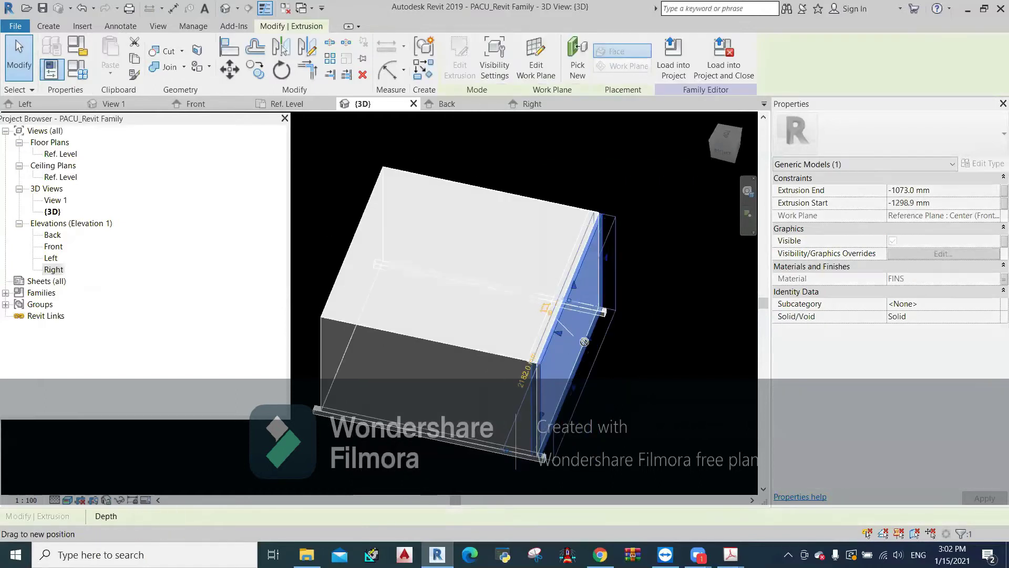
{"action": "left_click_drag", "start_coordinate": [573, 339], "coordinate": [590, 340]}
{"action": "left_click", "coordinate": [965, 525]}
{"action": "mouse_move", "coordinate": [622, 373]}
{"action": "middle_mouse_down", "text": "shift"}
{"action": "mouse_move", "coordinate": [695, 424]}
{"action": "mouse_move", "coordinate": [569, 316]}
{"action": "middle_mouse_up", "text": "shift"}
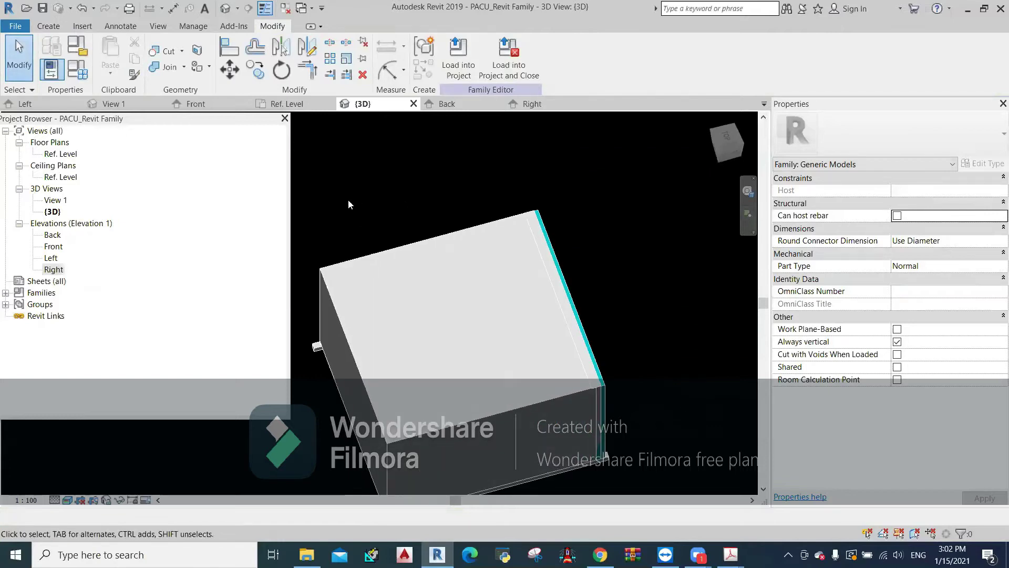
{"action": "double_click", "coordinate": [61, 154]}
- Add a 40 mm aligned dimension between the two horizontal reference planes
{"action": "middle_click_drag", "start_coordinate": [367, 263], "coordinate": [475, 261]}
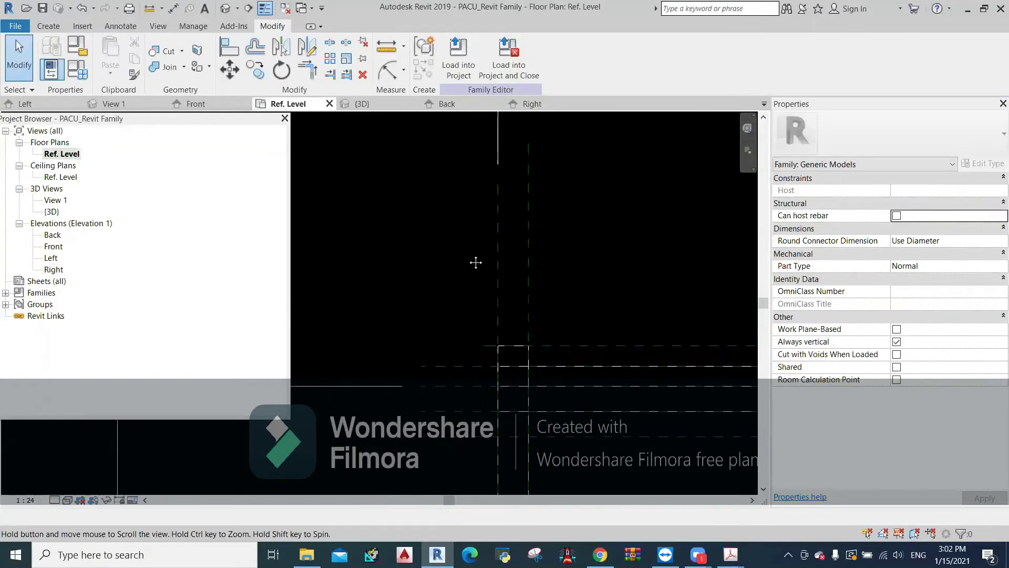
{"action": "left_click", "coordinate": [120, 26]}
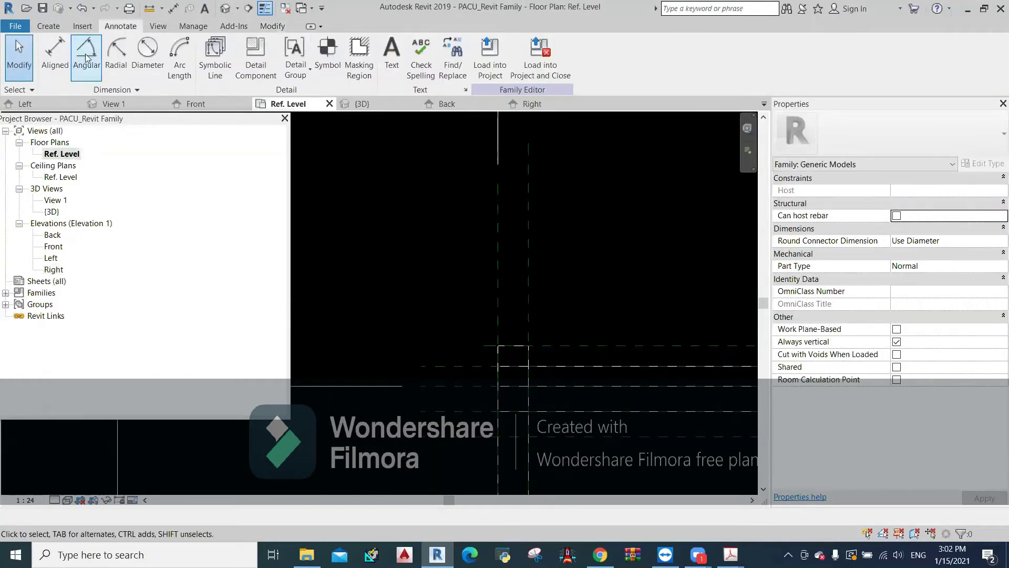
{"action": "left_click", "coordinate": [55, 53]}
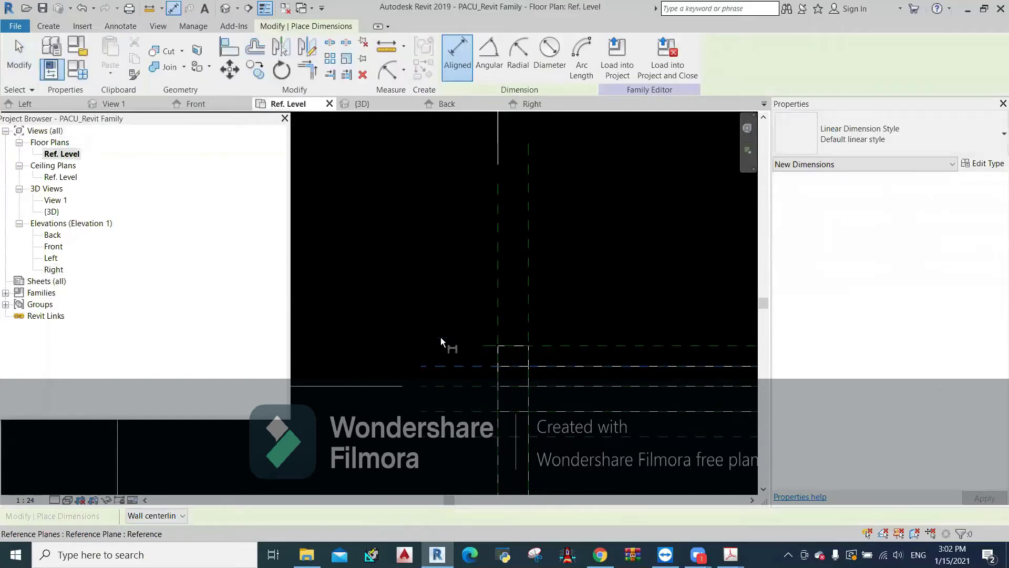
{"action": "scroll", "coordinate": [452, 288], "scroll_direction": "down", "scroll_amount": 2}
{"action": "middle_click_drag", "start_coordinate": [452, 287], "coordinate": [583, 307]}
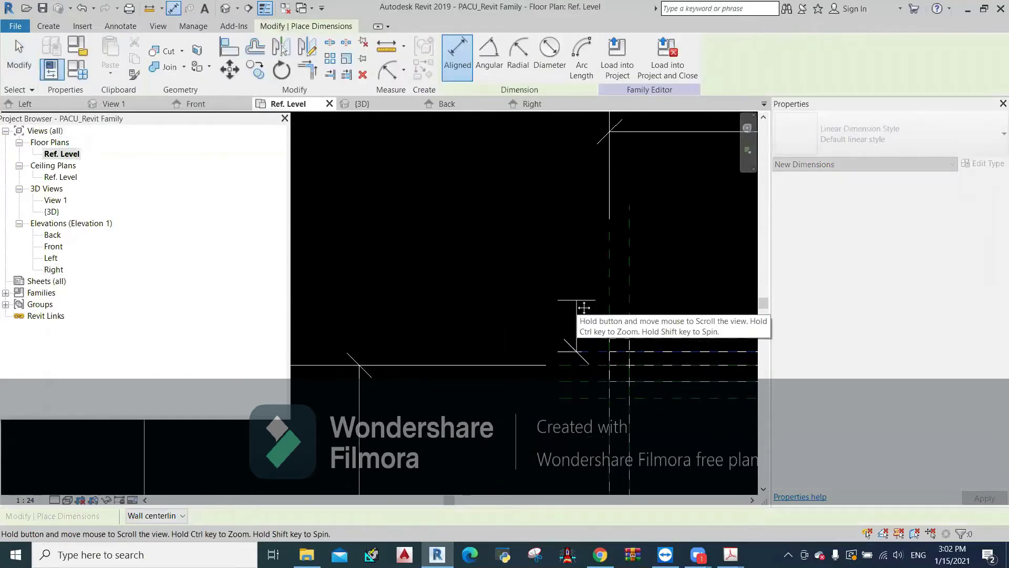
{"action": "scroll", "coordinate": [577, 355], "scroll_direction": "up", "scroll_amount": 2}
{"action": "left_click", "coordinate": [571, 363]}
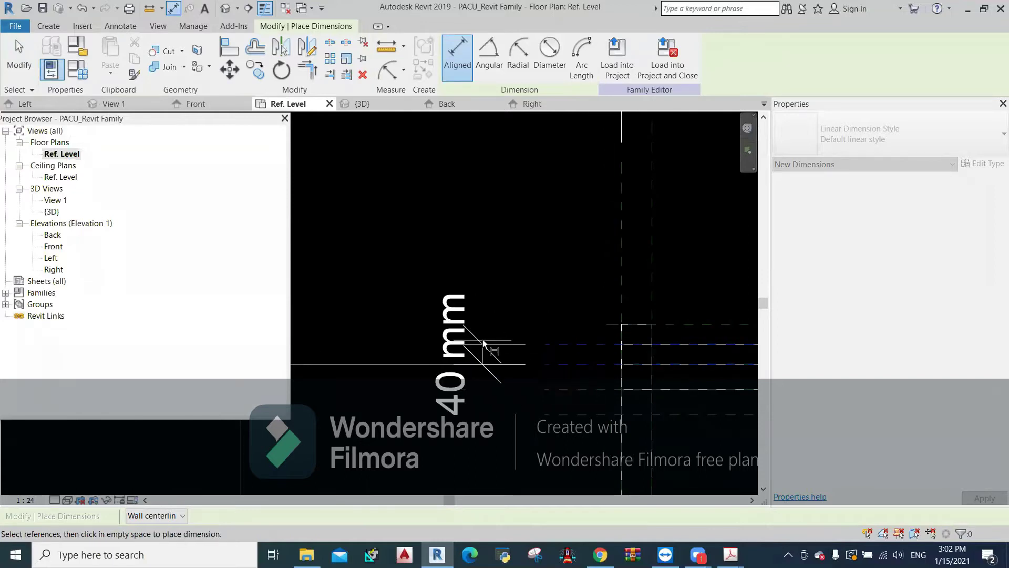
{"action": "left_click", "coordinate": [483, 342]}
{"action": "key", "text": "Escape"}
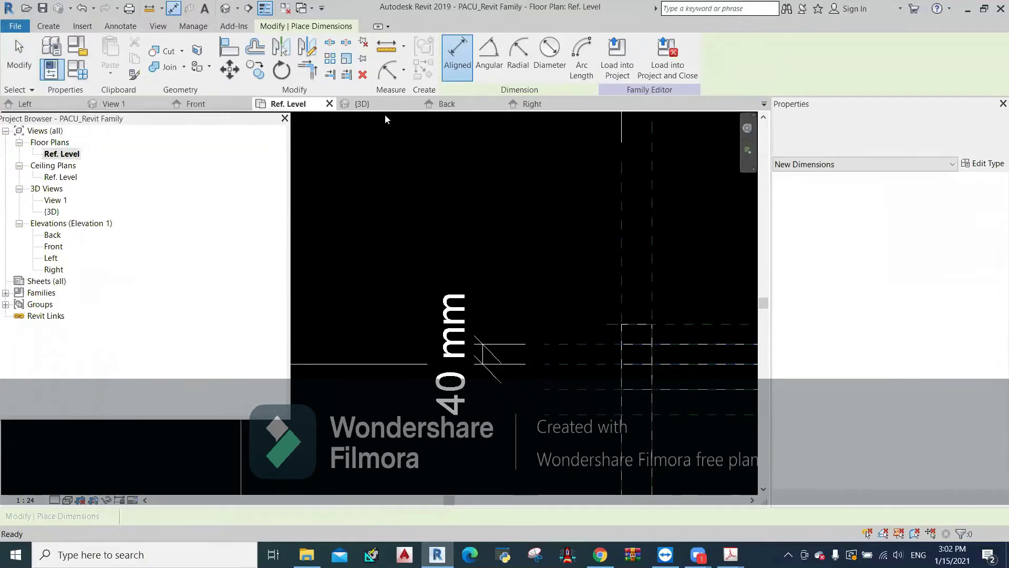
- Switch to the 3D view, orbit the box slightly, and bring up Family Types
{"action": "left_click", "coordinate": [381, 105]}
{"action": "middle_click_drag", "start_coordinate": [459, 194], "coordinate": [482, 143], "text": "shift"}
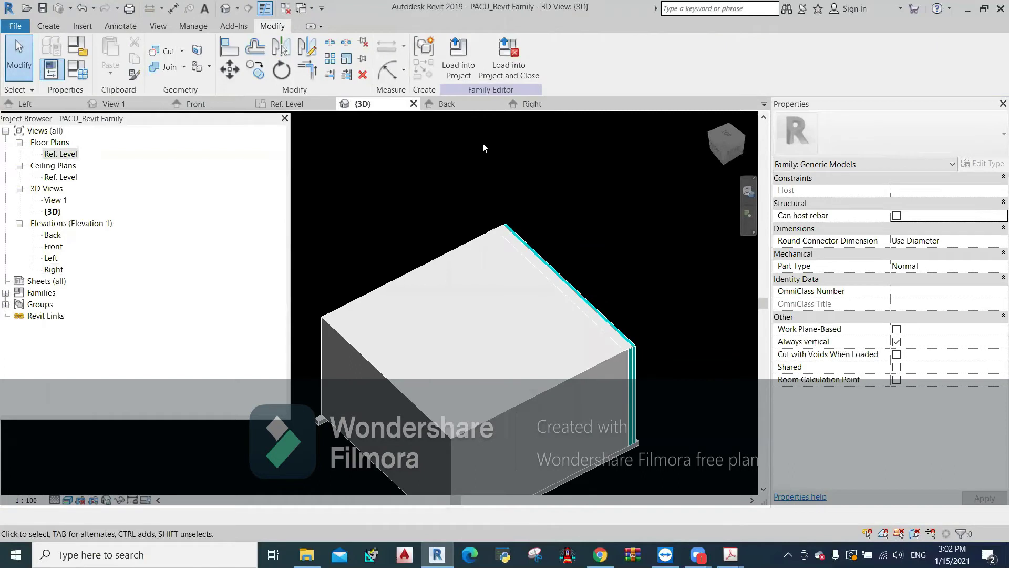
{"action": "scroll", "coordinate": [416, 159], "scroll_direction": "down", "scroll_amount": 3}
{"action": "mouse_move", "coordinate": [384, 181]}
{"action": "middle_mouse_down", "text": "shift"}
{"action": "mouse_move", "coordinate": [415, 187]}
{"action": "mouse_move", "coordinate": [414, 178]}
{"action": "middle_mouse_up", "text": "shift"}
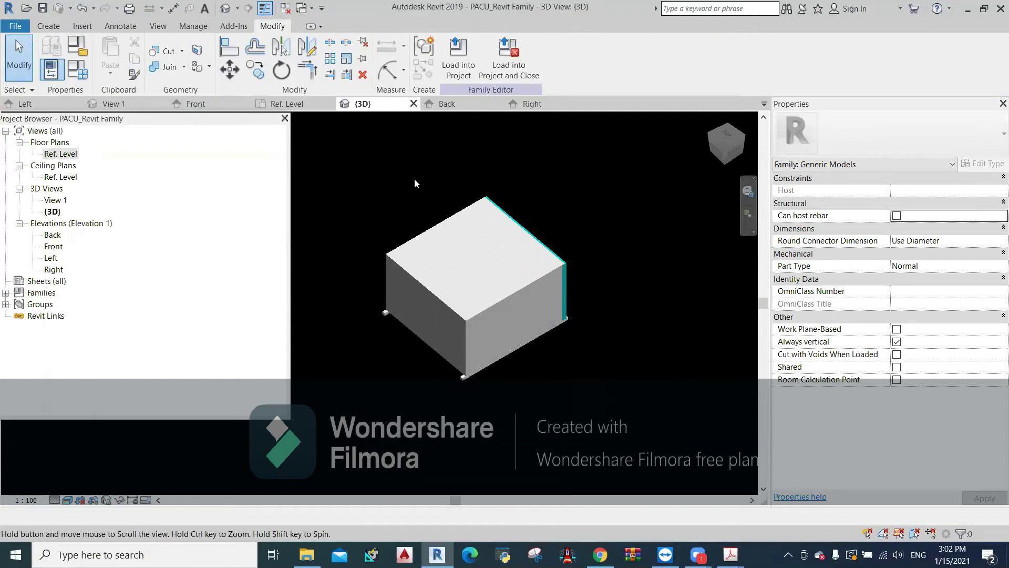
{"action": "left_click", "coordinate": [77, 69]}
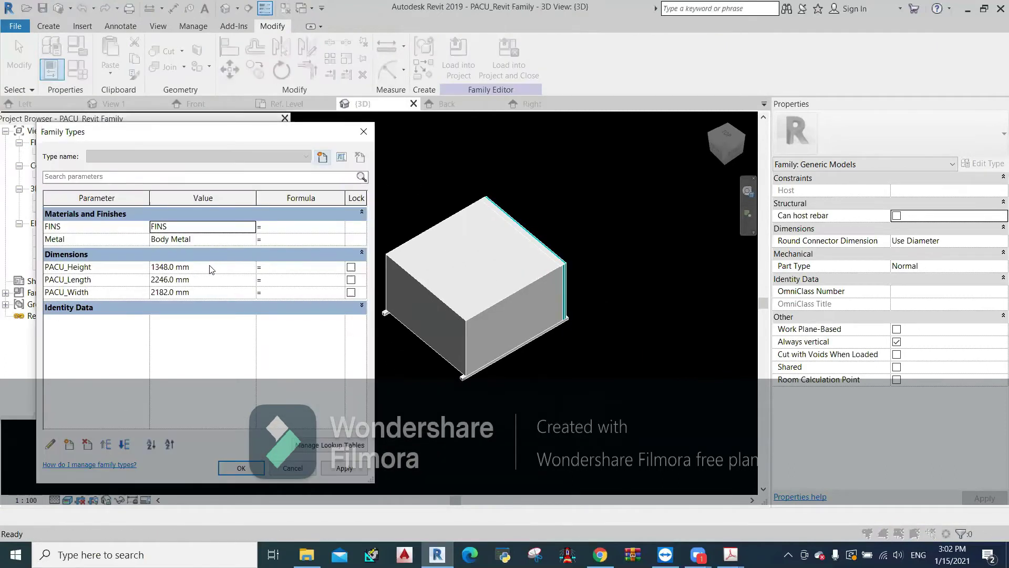
- Set PACU_Height 2000, PACU_Length 3000 and PACU_Width 4000 mm, then apply
{"action": "left_click", "coordinate": [211, 268]}
{"action": "type", "text": "2"}
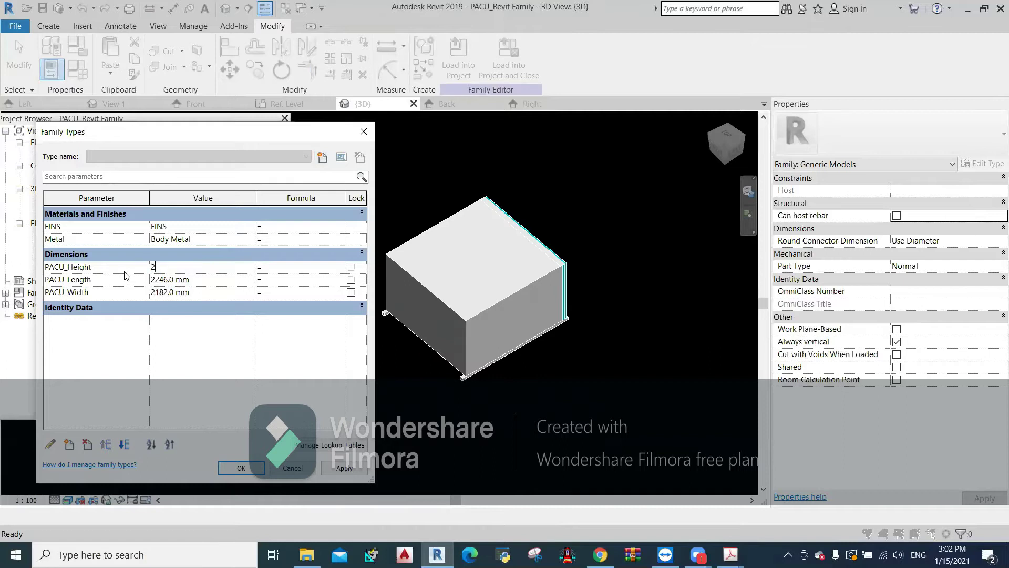
{"action": "type", "text": "000"}
{"action": "left_click", "coordinate": [198, 279]}
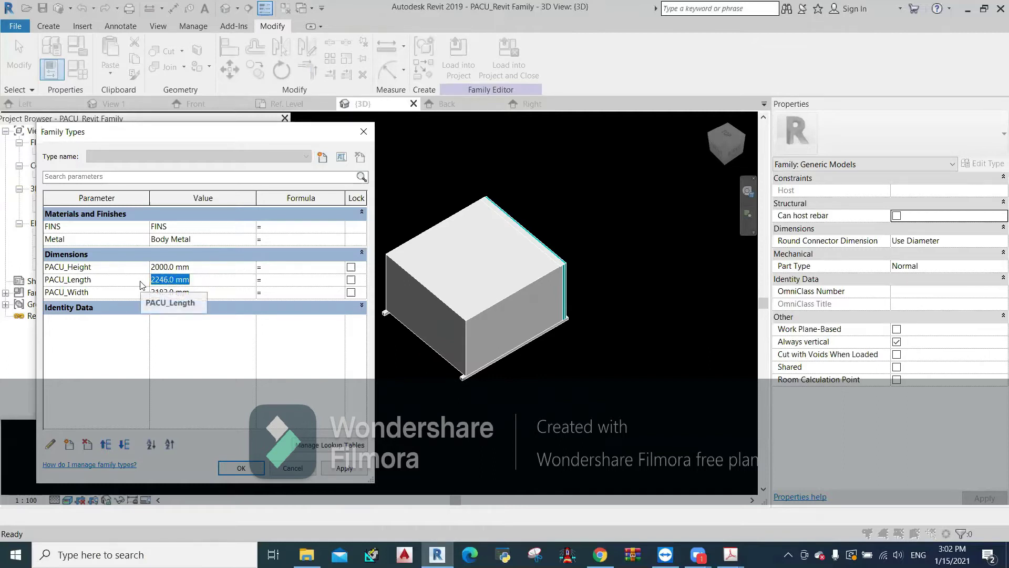
{"action": "type", "text": "3000"}
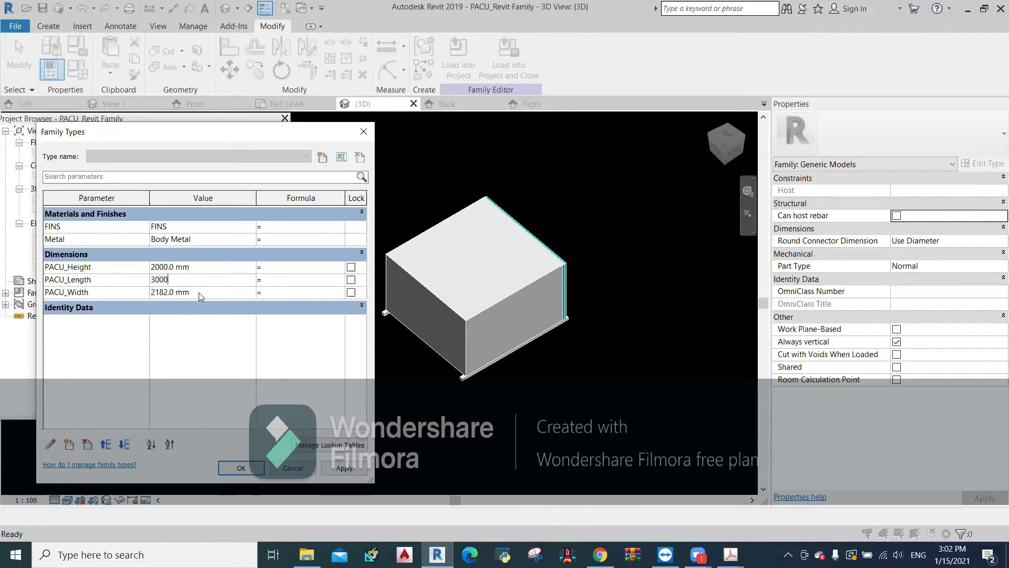
{"action": "left_click", "coordinate": [199, 293]}
{"action": "type", "text": "4000"}
{"action": "left_click", "coordinate": [343, 468]}
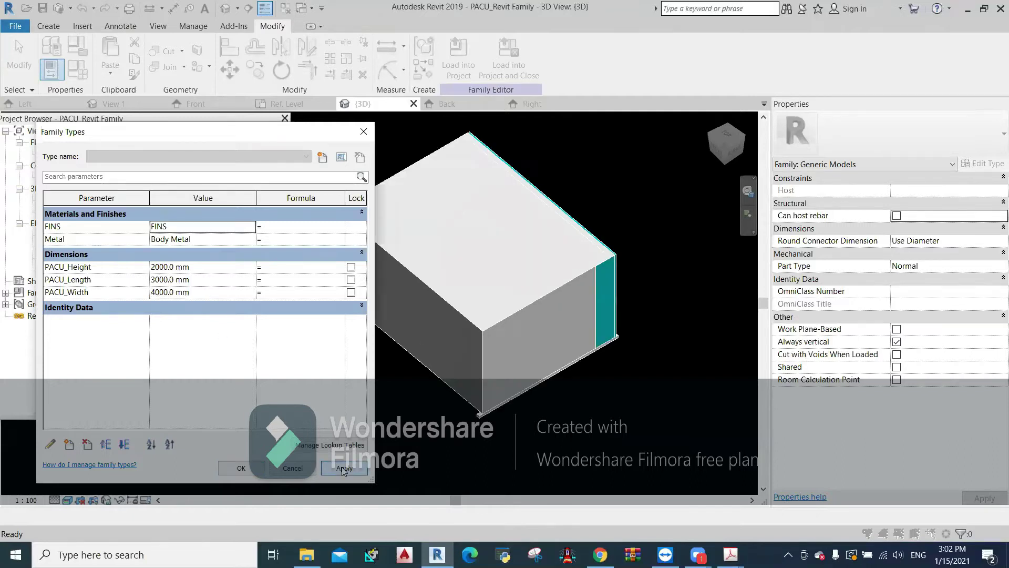
{"action": "left_click", "coordinate": [242, 468]}
{"action": "middle_click_drag", "start_coordinate": [503, 391], "coordinate": [489, 312], "text": "shift"}
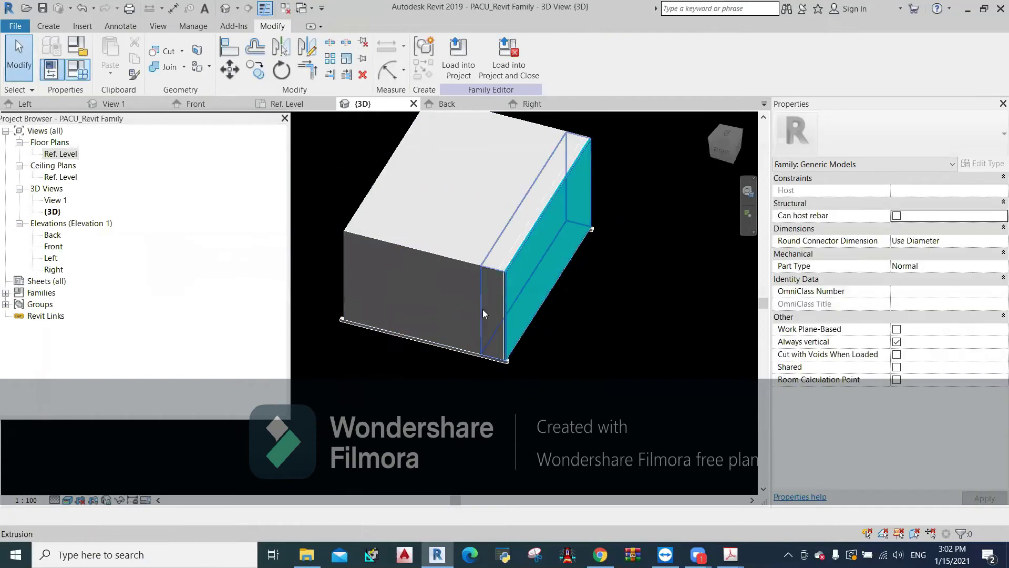
- Select the fin extrusion, open the Ref. Level plan, and try adjusting its end depth
{"action": "left_click", "coordinate": [488, 316]}
{"action": "left_click", "coordinate": [465, 396]}
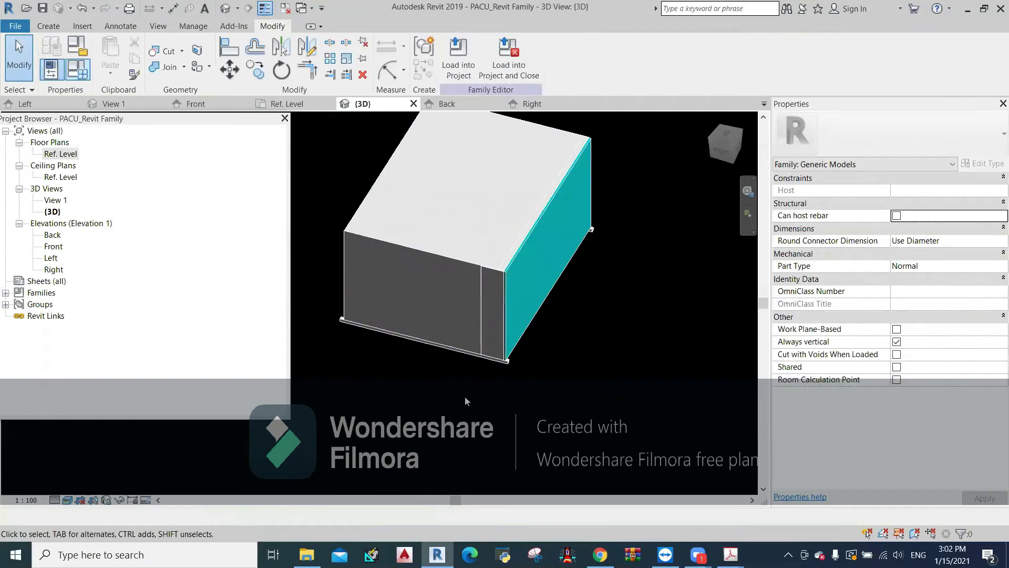
{"action": "scroll", "coordinate": [464, 395], "scroll_direction": "down", "scroll_amount": 2}
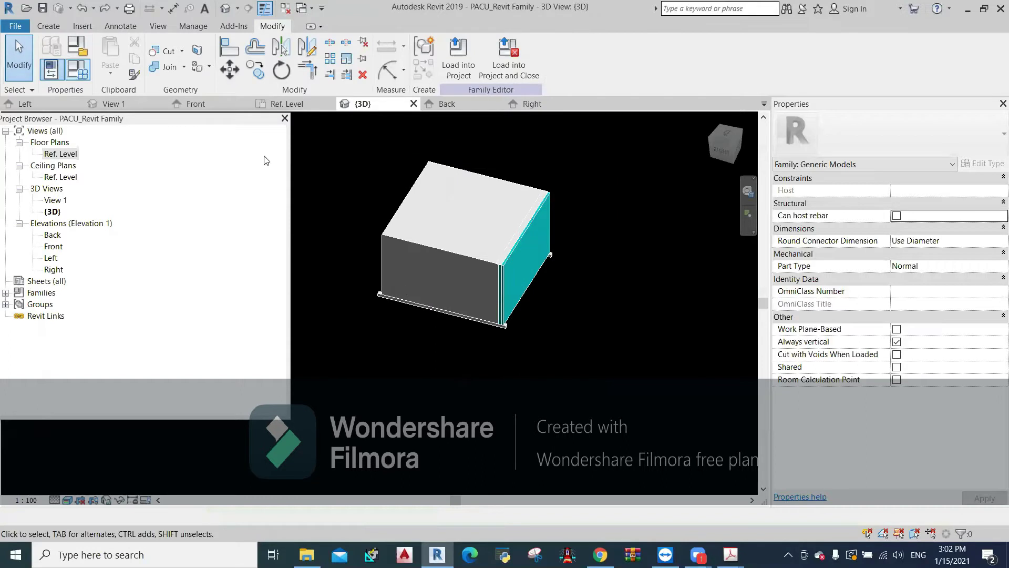
{"action": "scroll", "coordinate": [517, 296], "scroll_direction": "up", "scroll_amount": 2}
{"action": "scroll", "coordinate": [519, 333], "scroll_direction": "up", "scroll_amount": 2}
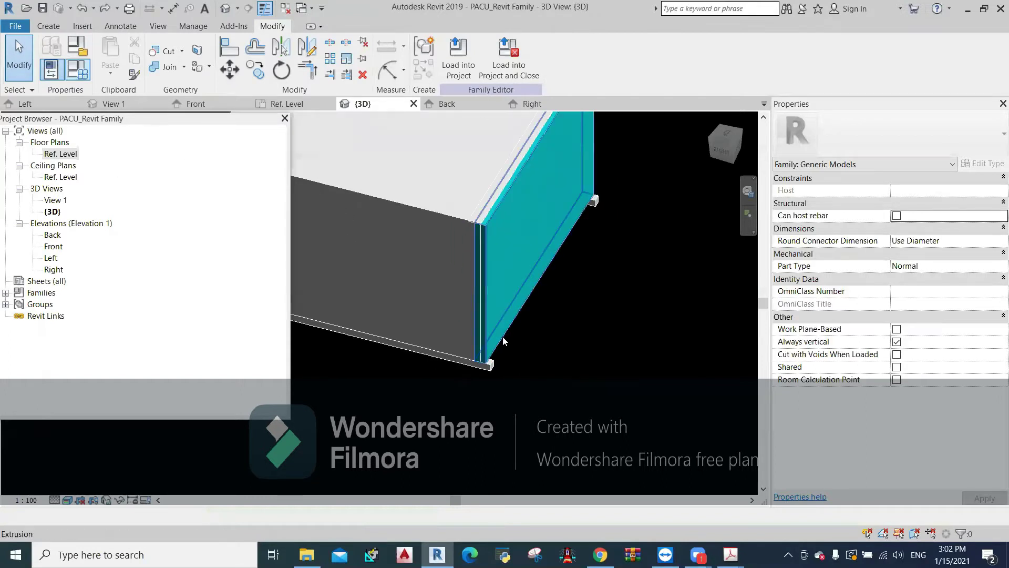
{"action": "left_click", "coordinate": [503, 336]}
{"action": "double_click", "coordinate": [59, 154]}
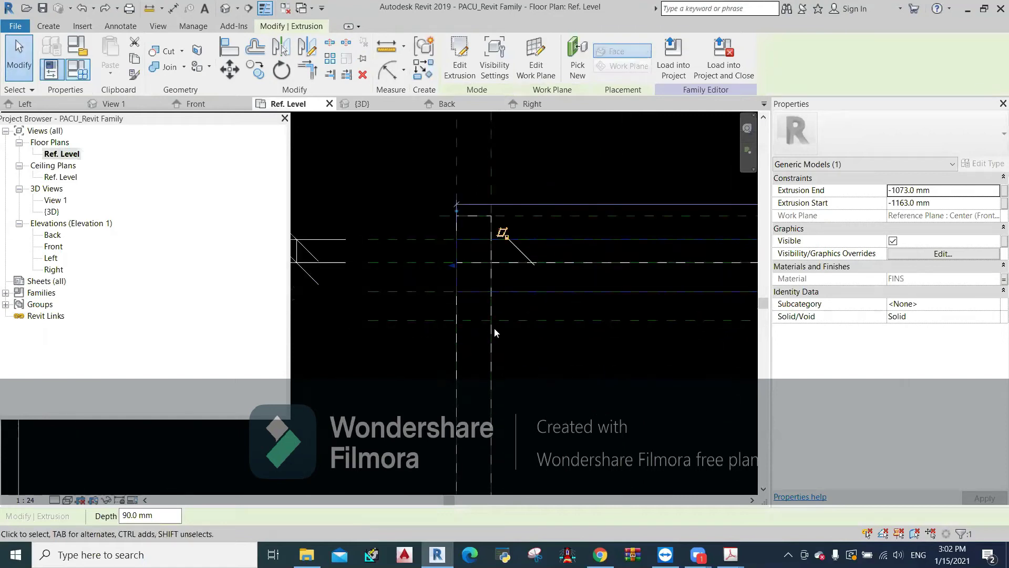
{"action": "middle_click_drag", "start_coordinate": [494, 327], "coordinate": [301, 352]}
{"action": "left_click_drag", "start_coordinate": [573, 350], "coordinate": [574, 360]}
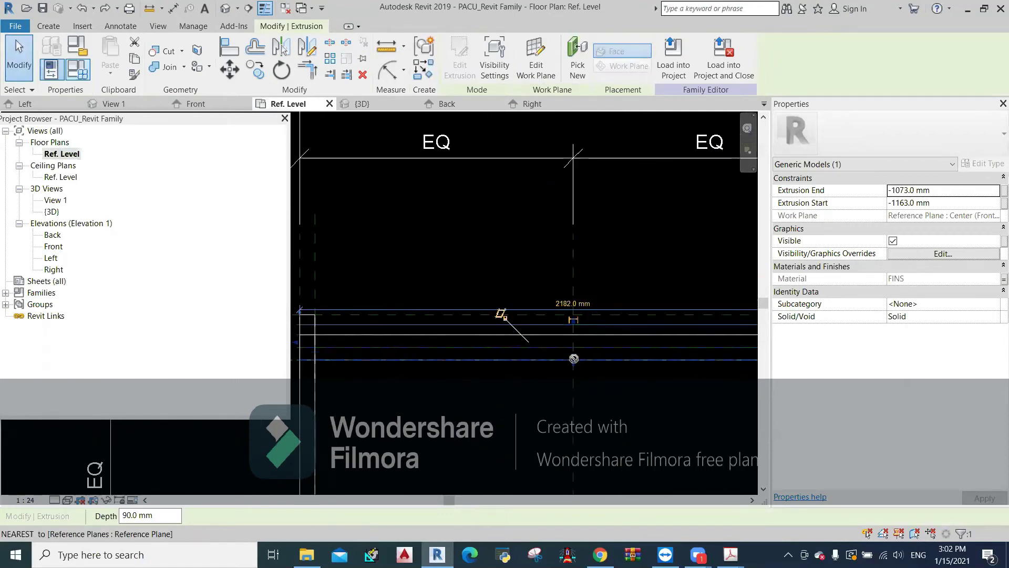
{"action": "key", "text": "Escape"}
{"action": "key", "text": "Escape"}
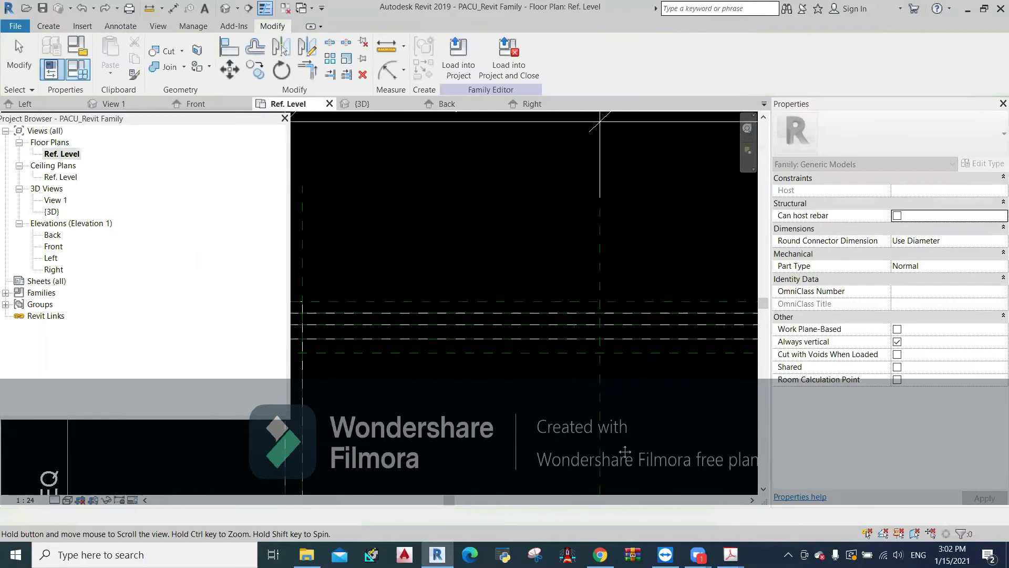
{"action": "scroll", "coordinate": [475, 359], "scroll_direction": "up", "scroll_amount": 3}
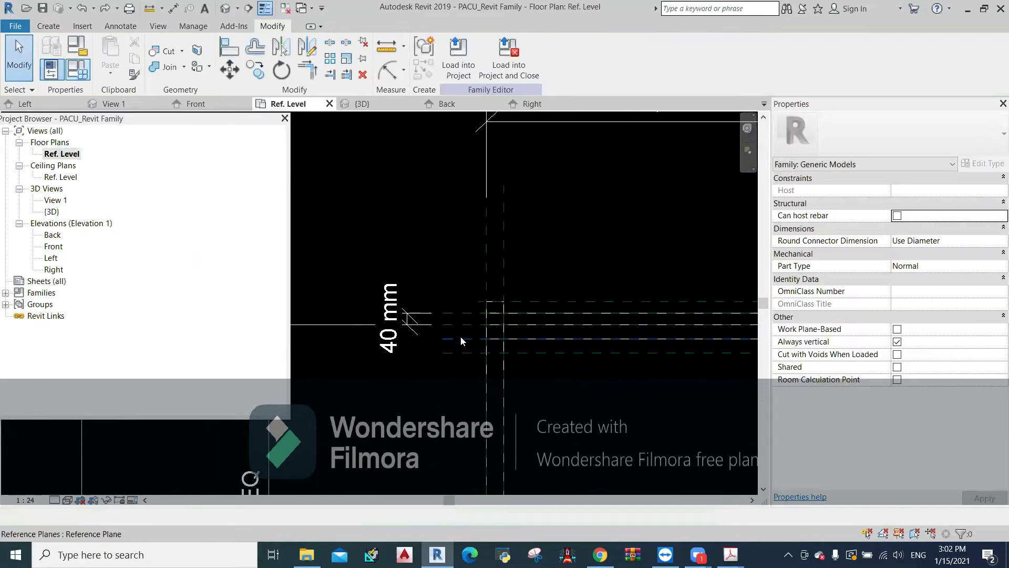
- Place a 50 mm aligned dimension beside the 40 mm one, then return to 3D
{"action": "left_click", "coordinate": [120, 26]}
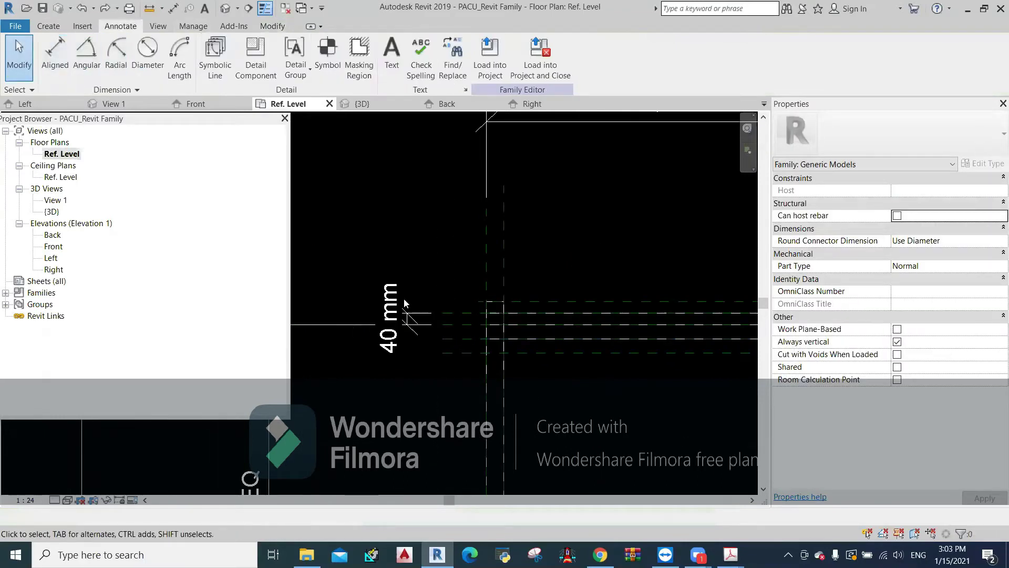
{"action": "scroll", "coordinate": [436, 313], "scroll_direction": "up", "scroll_amount": 2}
{"action": "left_click", "coordinate": [54, 48]}
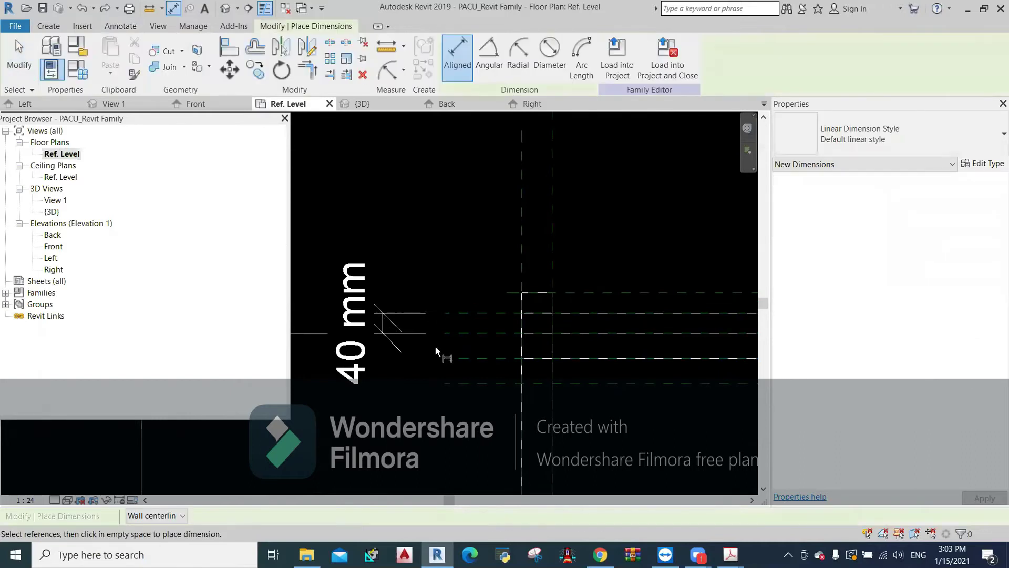
{"action": "left_click", "coordinate": [467, 335]}
{"action": "scroll", "coordinate": [459, 337], "scroll_direction": "down", "scroll_amount": 2}
{"action": "middle_click_drag", "start_coordinate": [418, 365], "coordinate": [529, 387]}
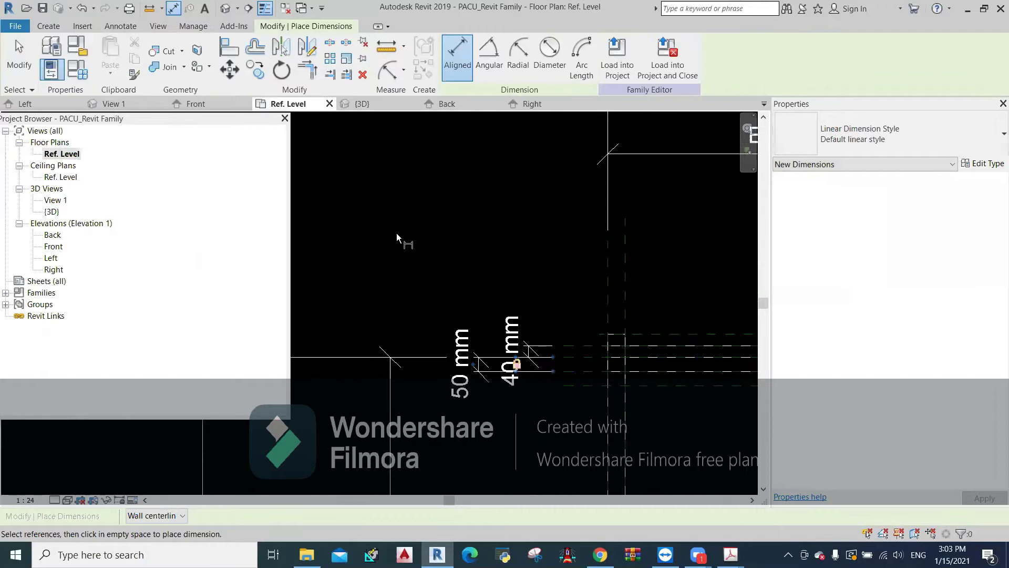
{"action": "key", "text": "Escape"}
{"action": "key", "text": "Escape"}
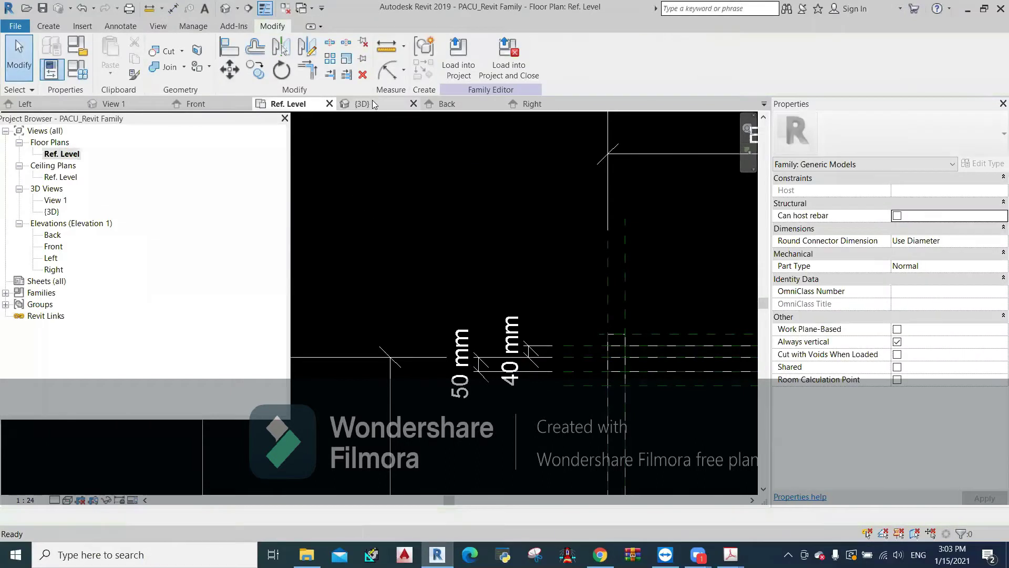
{"action": "left_click", "coordinate": [362, 103]}
{"action": "left_click", "coordinate": [77, 69]}
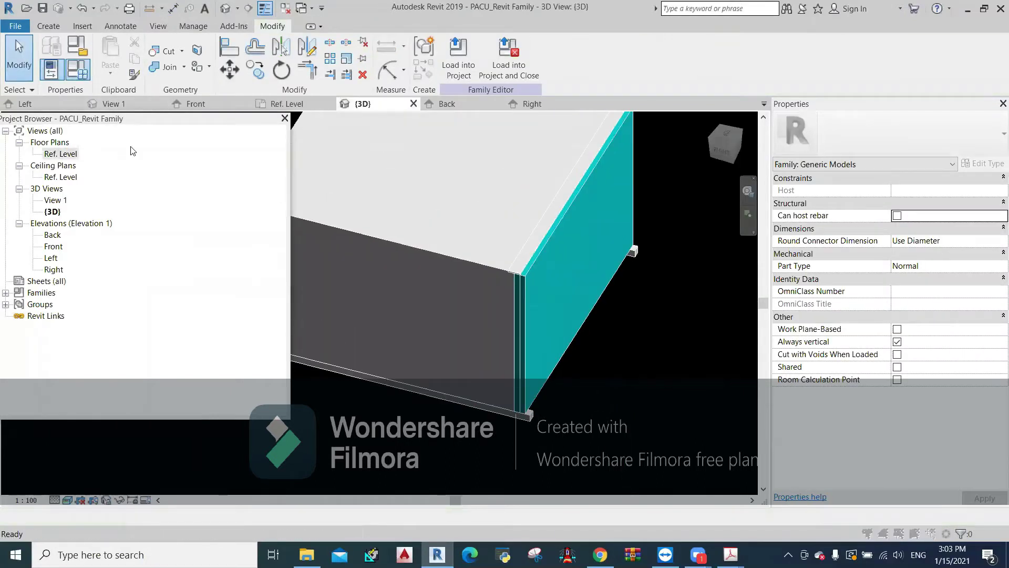
{"action": "left_click", "coordinate": [205, 271]}
{"action": "type", "text": "2"}
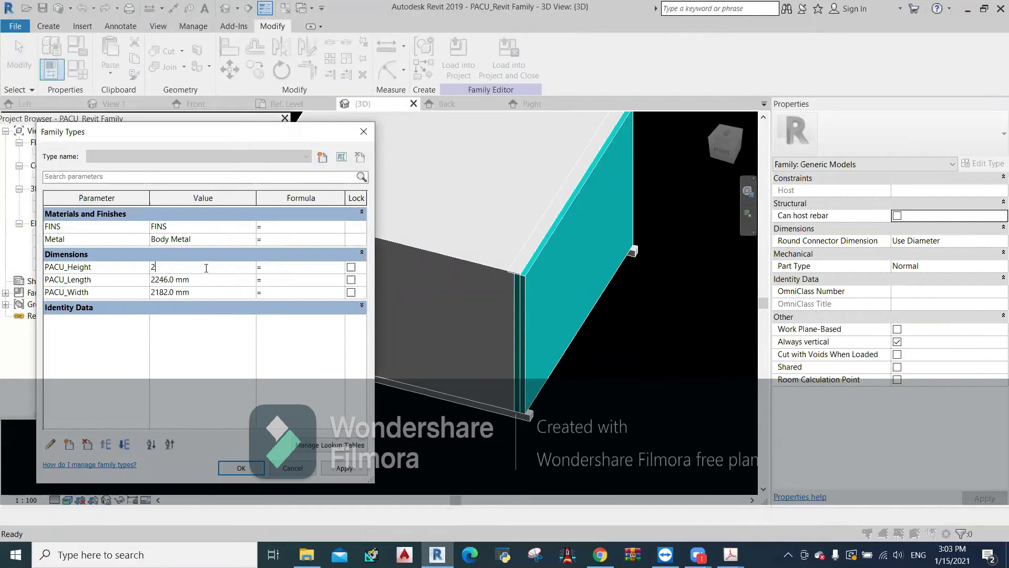
{"action": "type", "text": "0"}
{"action": "left_click", "coordinate": [211, 284]}
{"action": "type", "text": "3000"}
{"action": "left_click", "coordinate": [212, 295]}
{"action": "type", "text": "40"}
{"action": "left_click", "coordinate": [241, 467]}
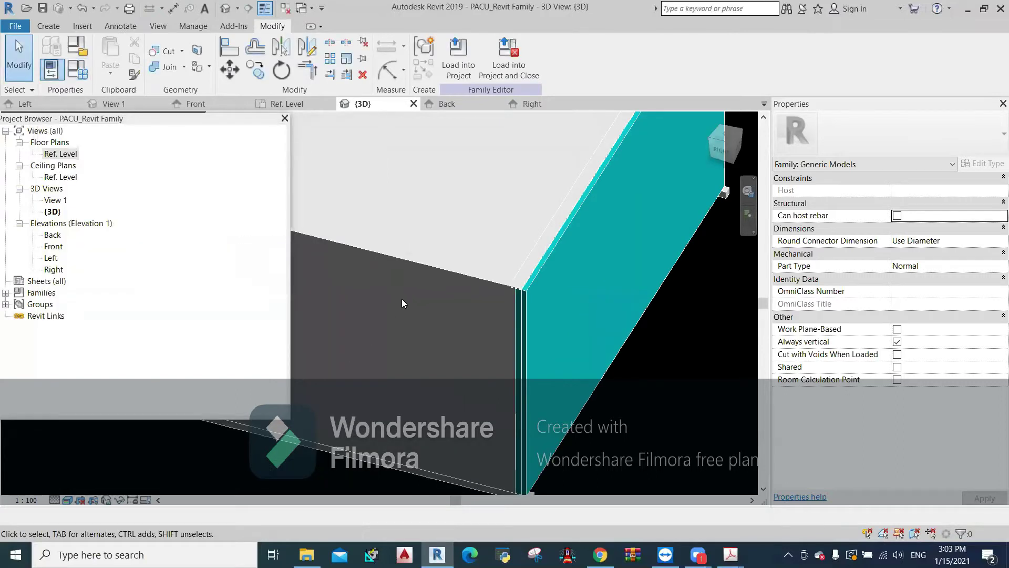
{"action": "scroll", "coordinate": [402, 303], "scroll_direction": "down", "scroll_amount": 5}
{"action": "middle_click_drag", "start_coordinate": [399, 305], "coordinate": [540, 389], "text": "shift"}
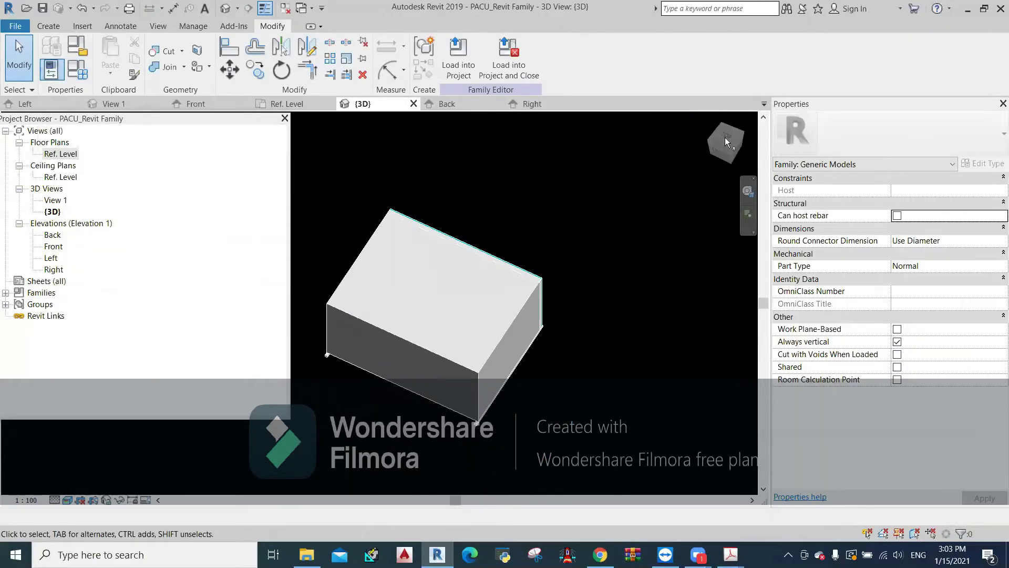
{"action": "left_click", "coordinate": [724, 138]}
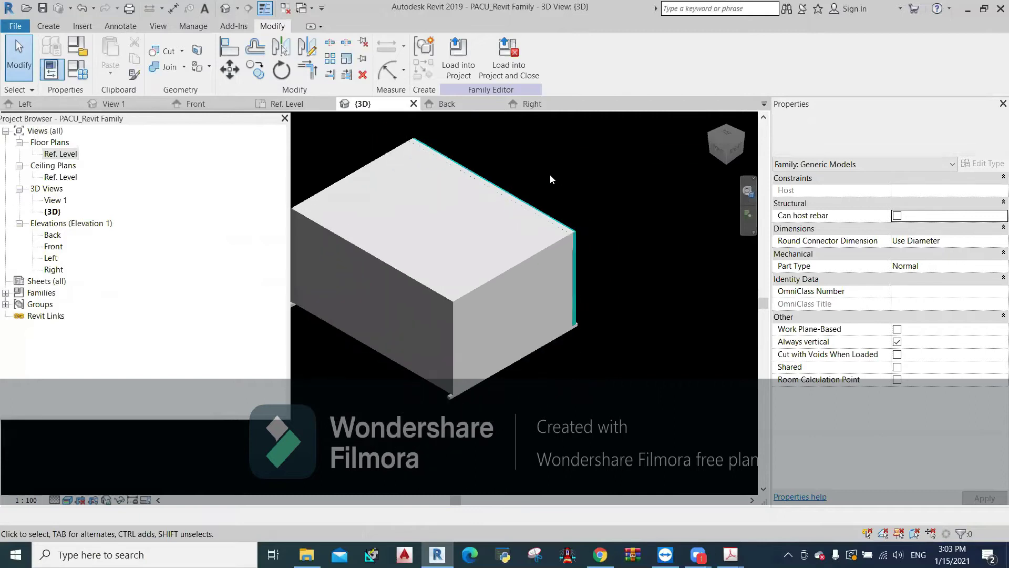
{"action": "scroll", "coordinate": [550, 179], "scroll_direction": "down", "scroll_amount": 2}
{"action": "scroll", "coordinate": [393, 191], "scroll_direction": "up", "scroll_amount": 3}
{"action": "mouse_move", "coordinate": [393, 192]}
{"action": "middle_mouse_down"}
{"action": "mouse_move", "coordinate": [539, 214]}
{"action": "mouse_move", "coordinate": [530, 209]}
{"action": "middle_mouse_up"}
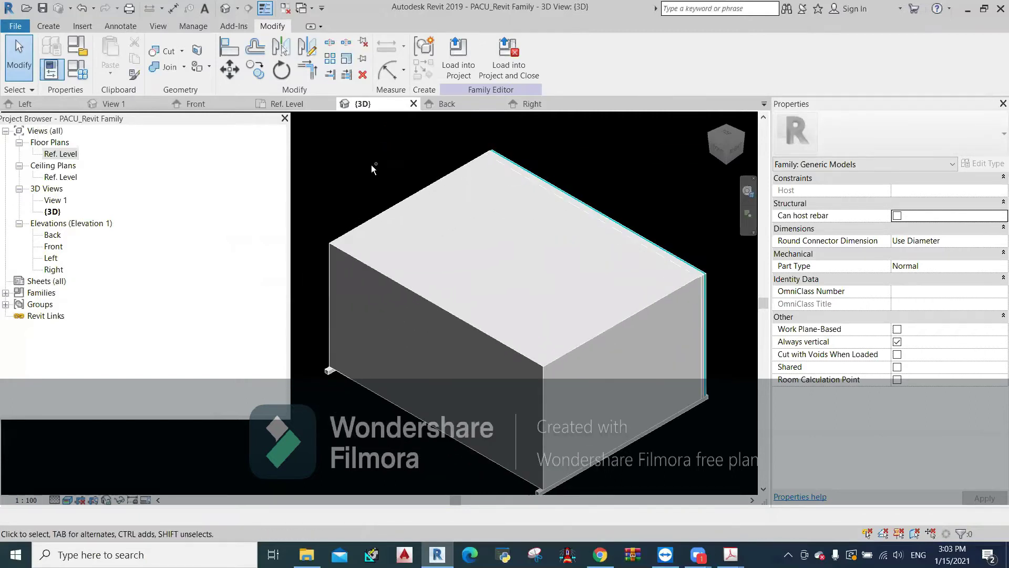
{"action": "scroll", "coordinate": [372, 166], "scroll_direction": "up", "scroll_amount": 2}
{"action": "left_click", "coordinate": [78, 69]}
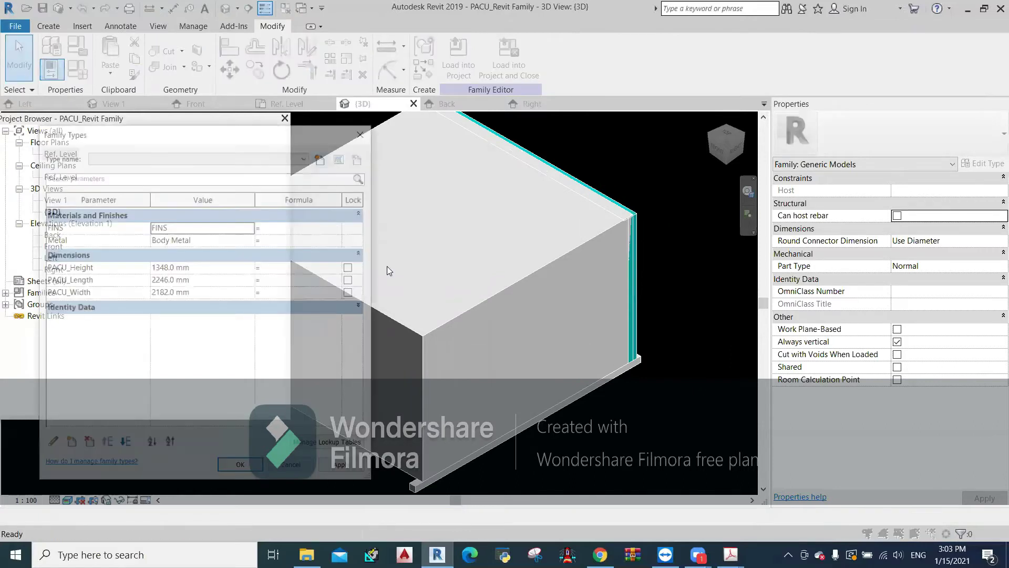
{"action": "left_click", "coordinate": [293, 468]}
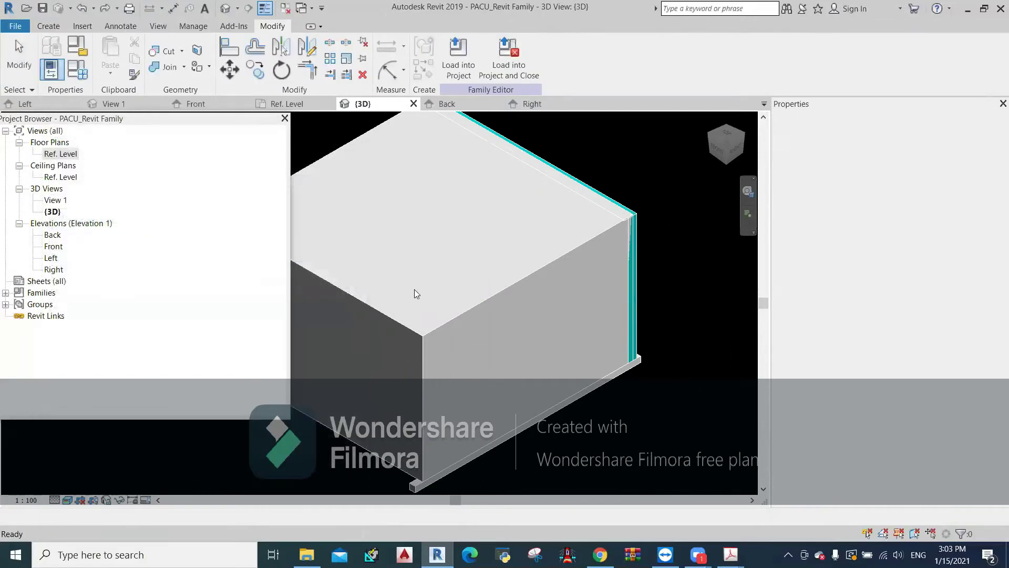
{"action": "scroll", "coordinate": [414, 289], "scroll_direction": "down", "scroll_amount": 3}
{"action": "middle_click_drag", "start_coordinate": [417, 259], "coordinate": [500, 295]}
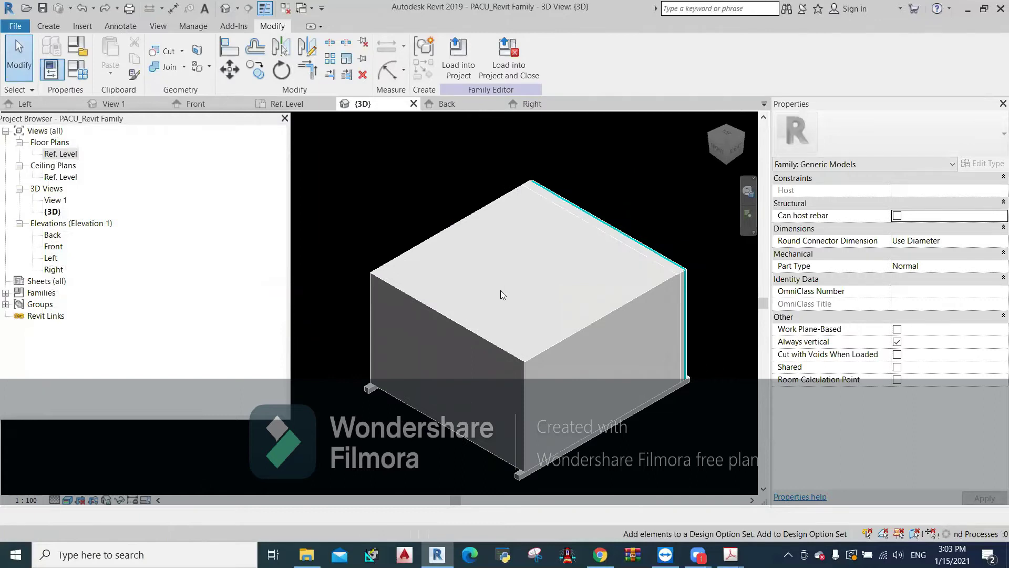
{"action": "left_click", "coordinate": [84, 72]}
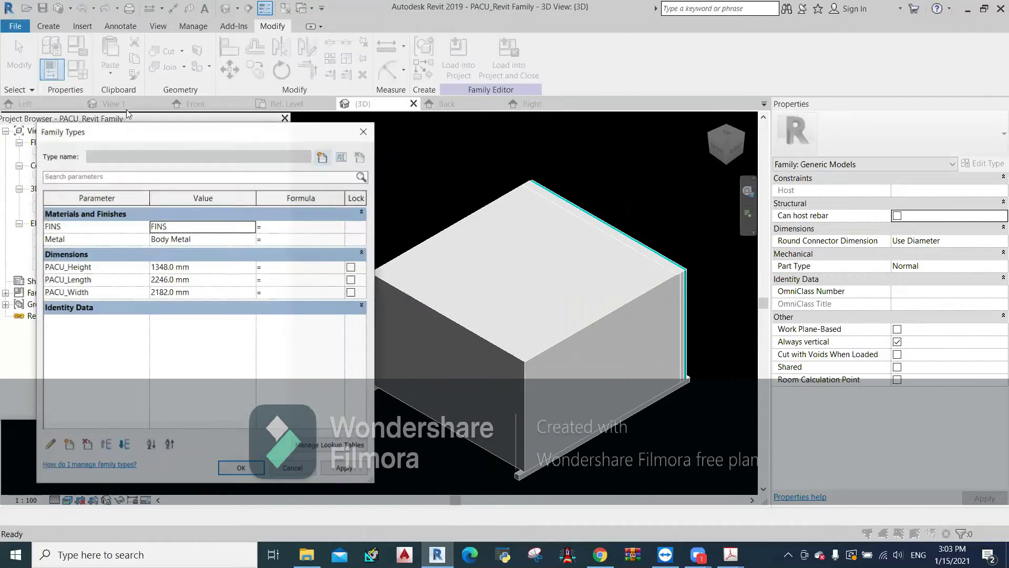
{"action": "left_click", "coordinate": [199, 267]}
{"action": "type", "text": "2000"}
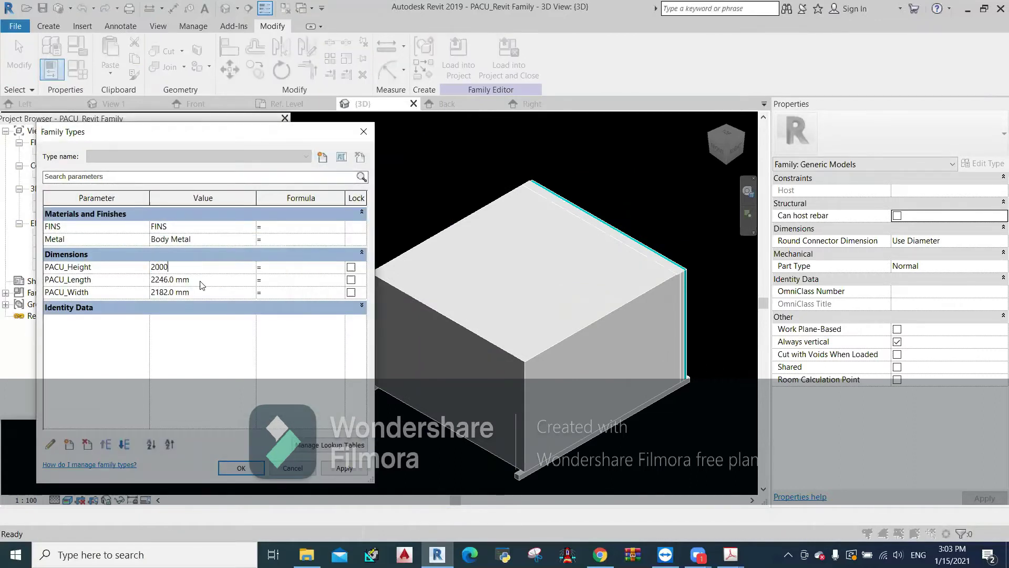
{"action": "left_click", "coordinate": [201, 281]}
{"action": "type", "text": "3000"}
{"action": "left_click", "coordinate": [201, 293]}
{"action": "type", "text": "4000"}
{"action": "left_click", "coordinate": [358, 468]}
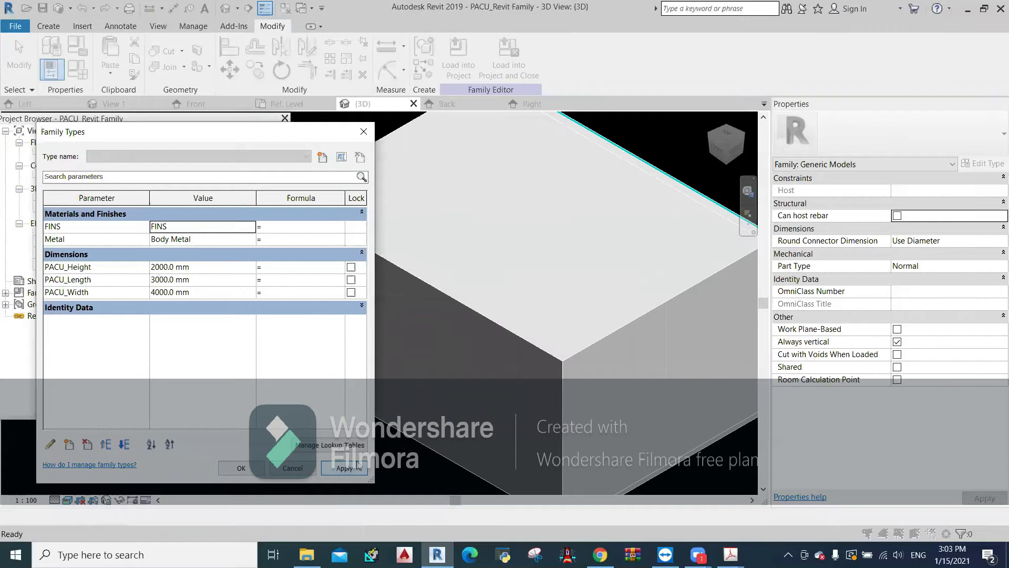
{"action": "left_click", "coordinate": [307, 468]}
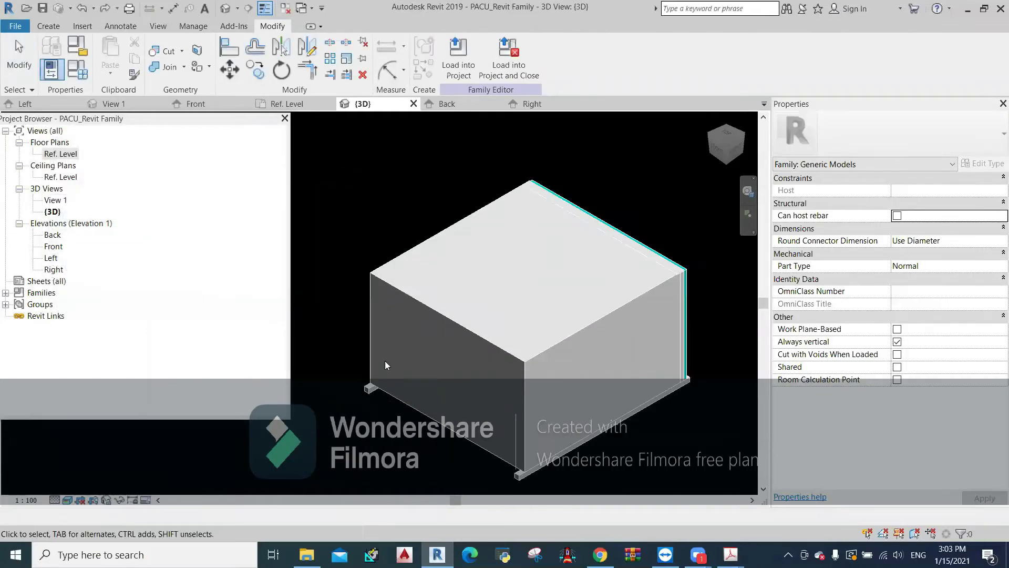
{"action": "middle_click_drag", "start_coordinate": [375, 181], "coordinate": [384, 216]}
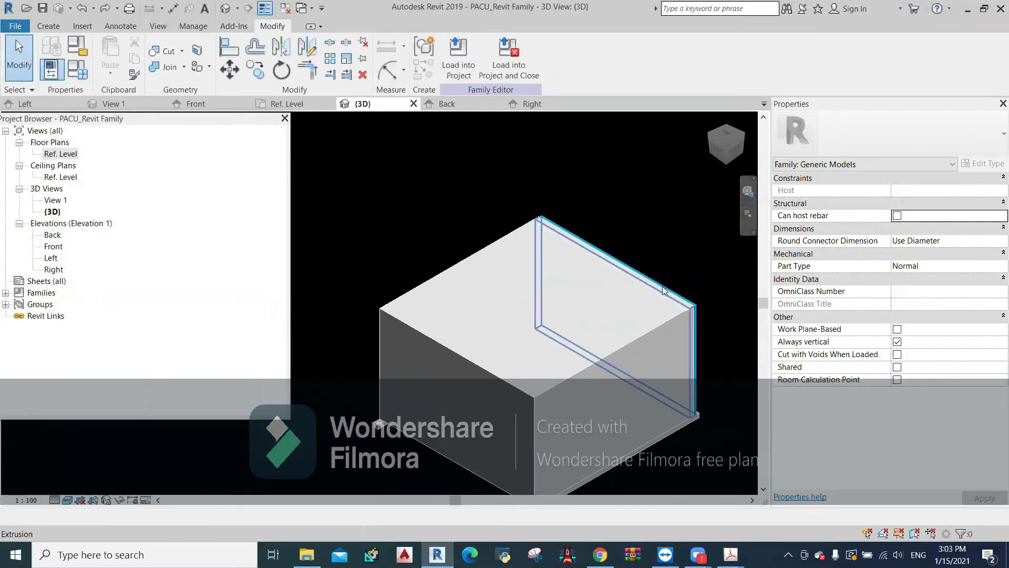
{"action": "scroll", "coordinate": [664, 290], "scroll_direction": "up", "scroll_amount": 2}
{"action": "scroll", "coordinate": [626, 371], "scroll_direction": "down", "scroll_amount": 2}
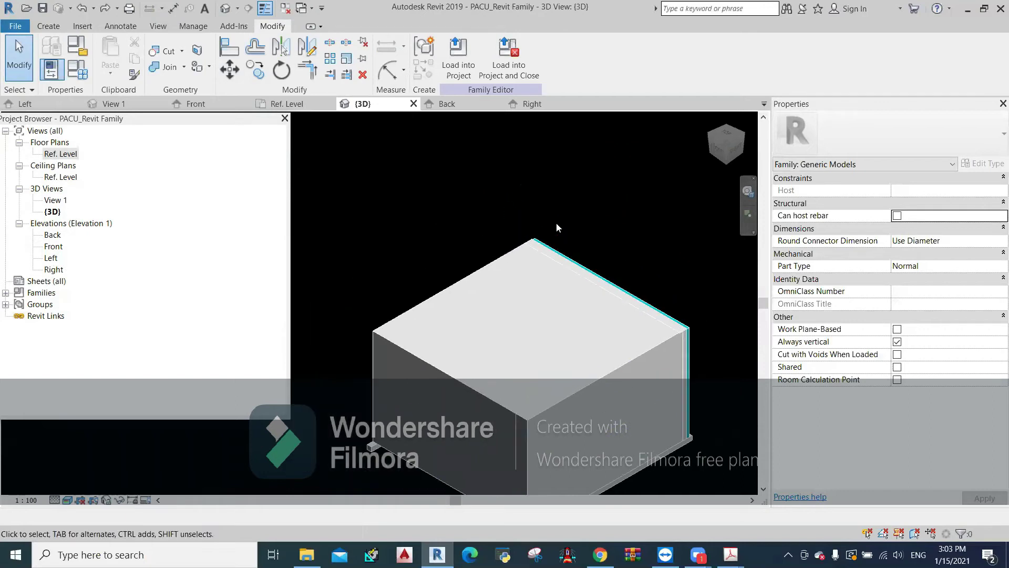
{"action": "middle_click_drag", "start_coordinate": [553, 225], "coordinate": [527, 185]}
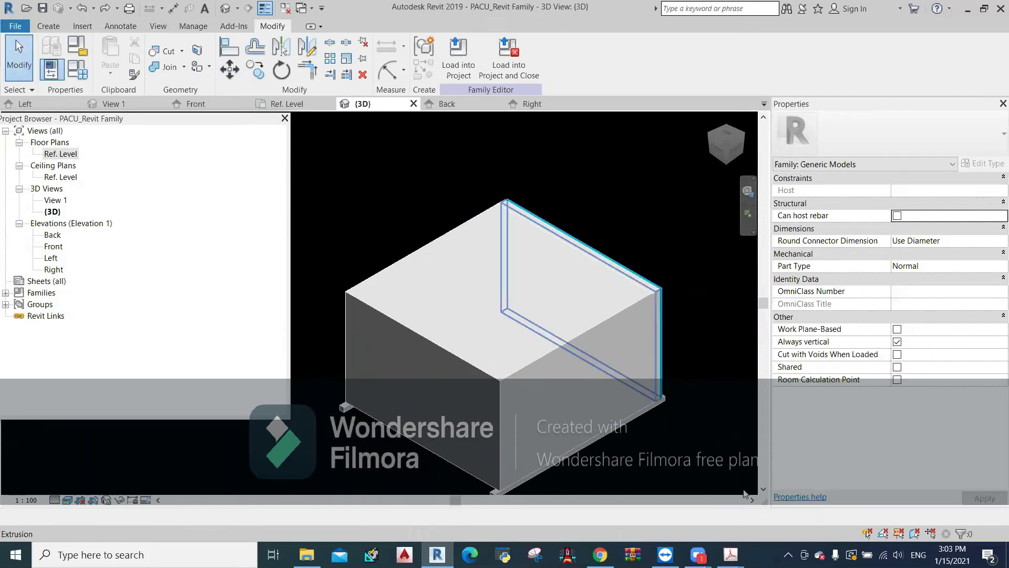
- Check the 50TJM unit drawing in Acrobat, then edit the FINS value in Revit's Family Types
{"action": "mouse_move", "coordinate": [730, 553]}
{"action": "left_click", "coordinate": [678, 522]}
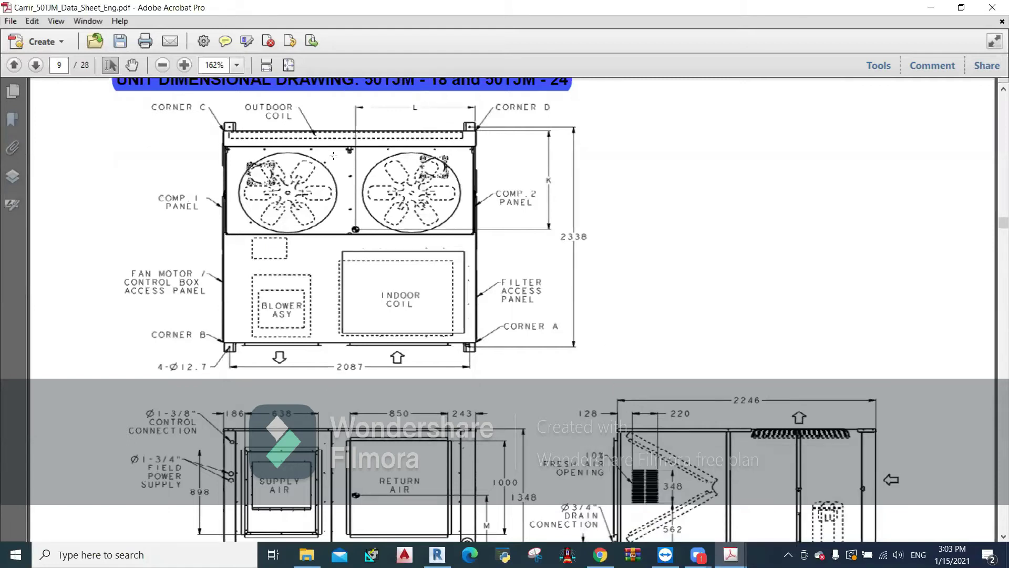
{"action": "scroll", "coordinate": [331, 186], "scroll_direction": "down", "scroll_amount": 1}
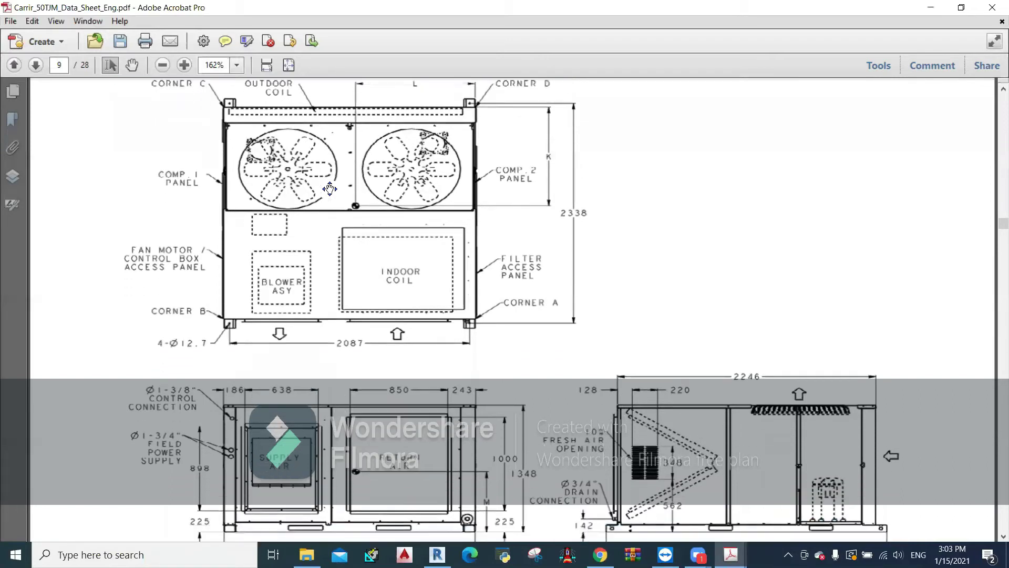
{"action": "scroll", "coordinate": [330, 171], "scroll_direction": "up", "scroll_amount": 4}
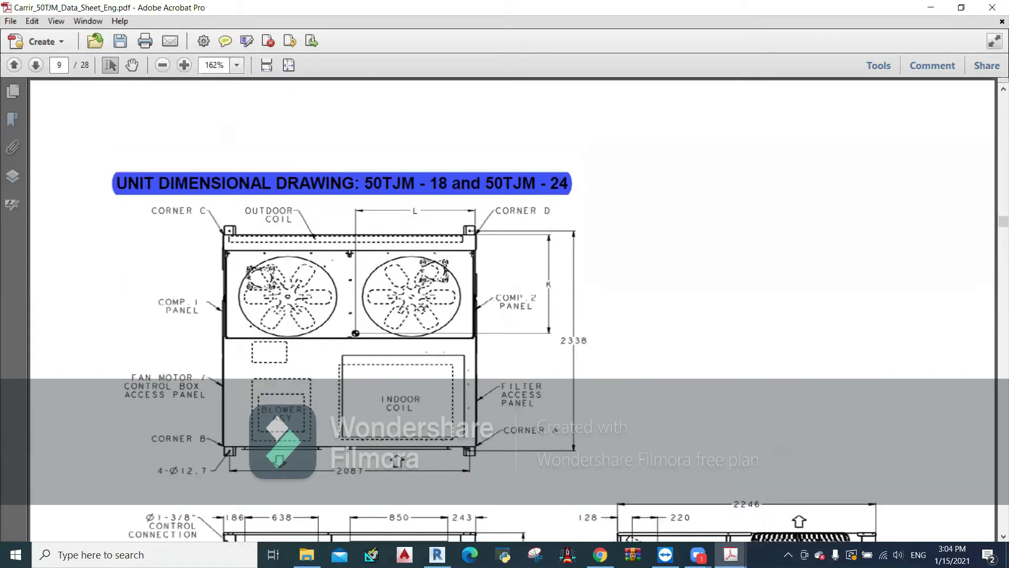
{"action": "left_click", "coordinate": [436, 555]}
{"action": "left_click", "coordinate": [77, 69]}
{"action": "left_click", "coordinate": [181, 227]}
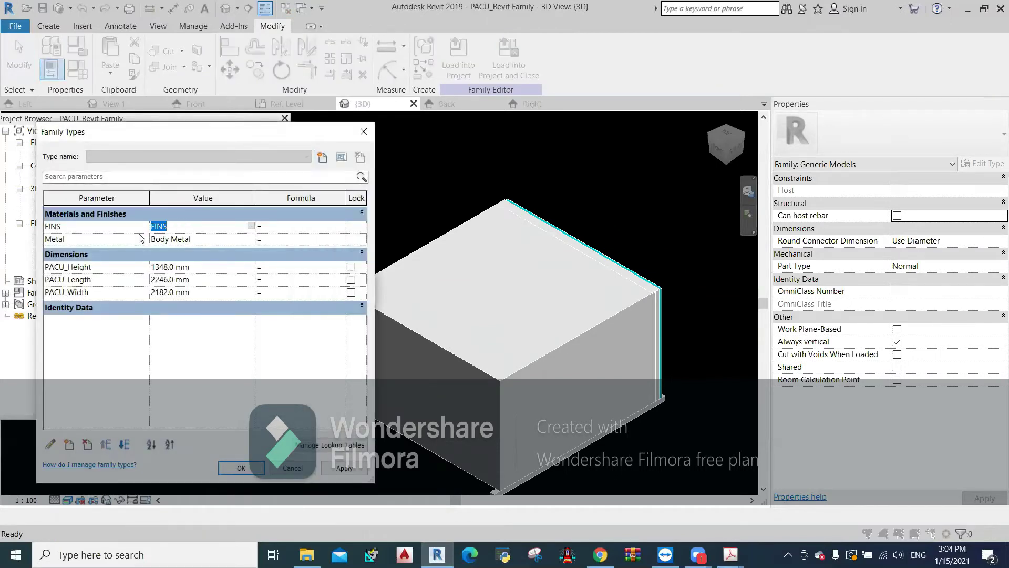
{"action": "left_click", "coordinate": [91, 231]}
{"action": "left_click", "coordinate": [292, 468]}
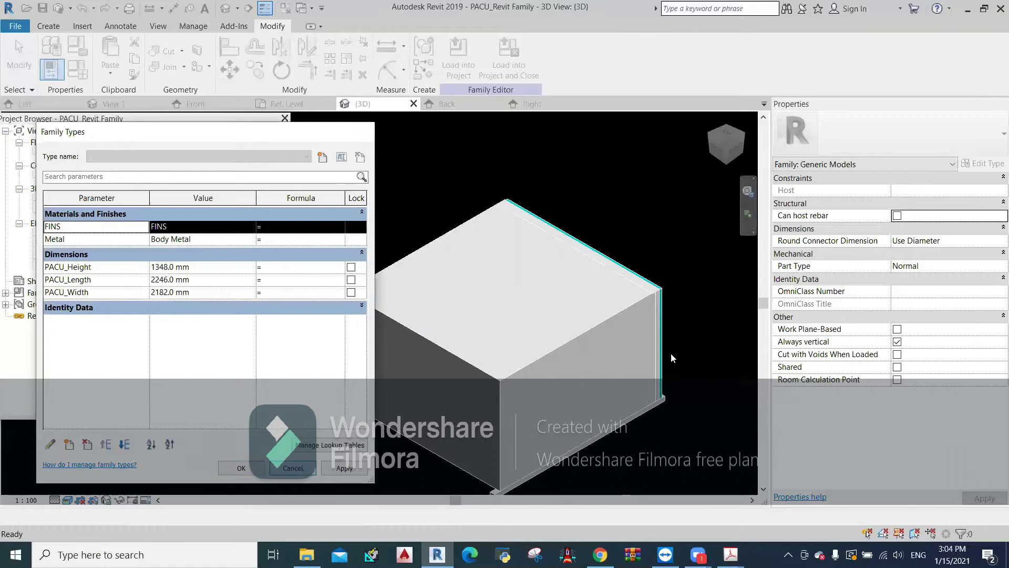
{"action": "scroll", "coordinate": [666, 313], "scroll_direction": "up", "scroll_amount": 5}
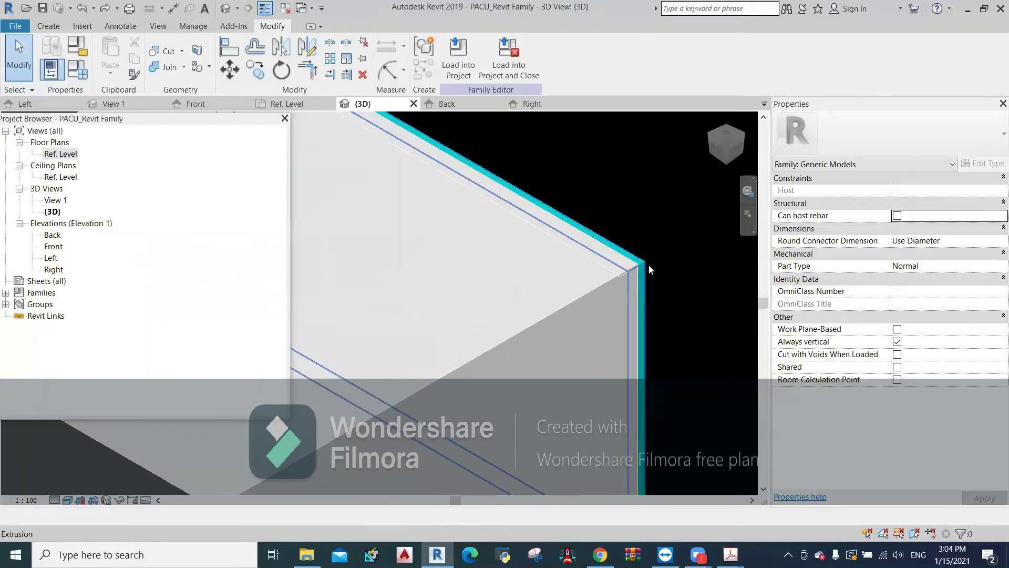
{"action": "left_click", "coordinate": [649, 263]}
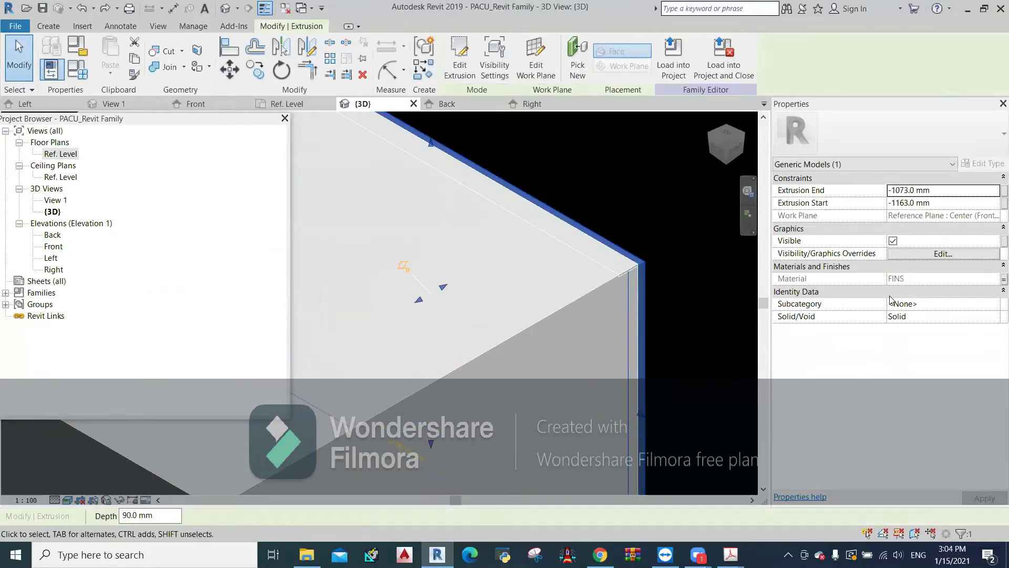
{"action": "left_click", "coordinate": [1003, 279]}
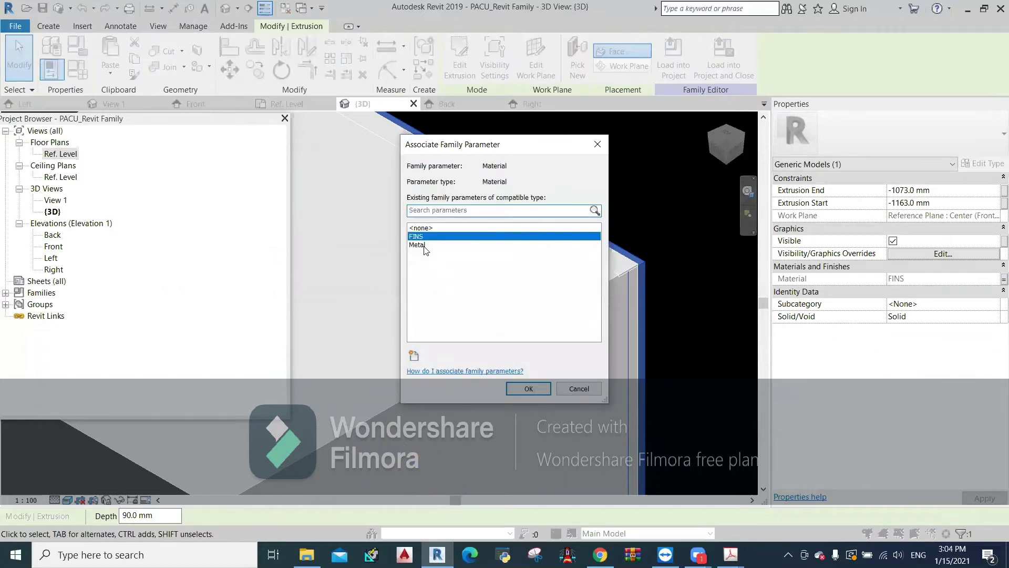
{"action": "left_click", "coordinate": [413, 356]}
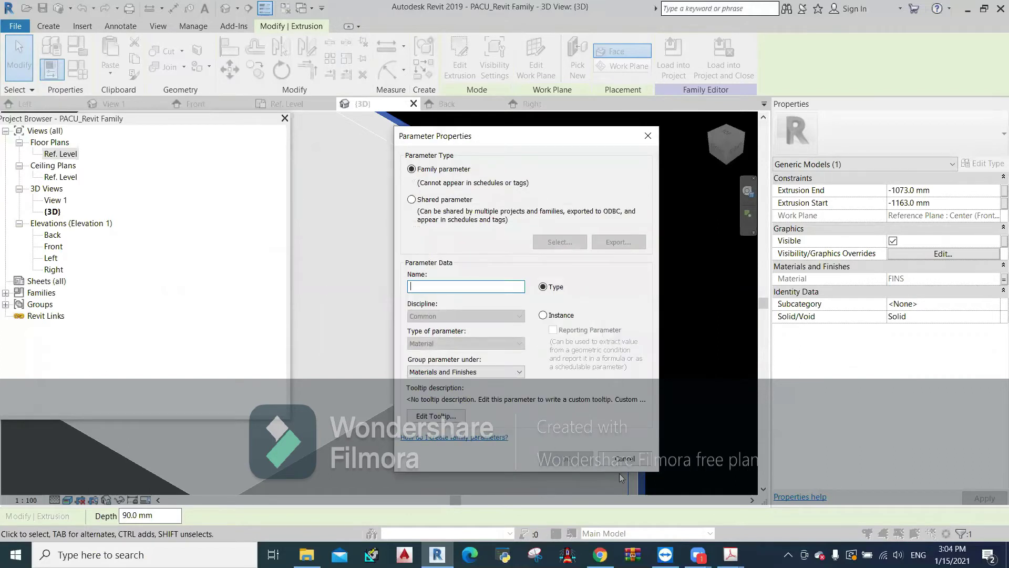
{"action": "left_click", "coordinate": [622, 458]}
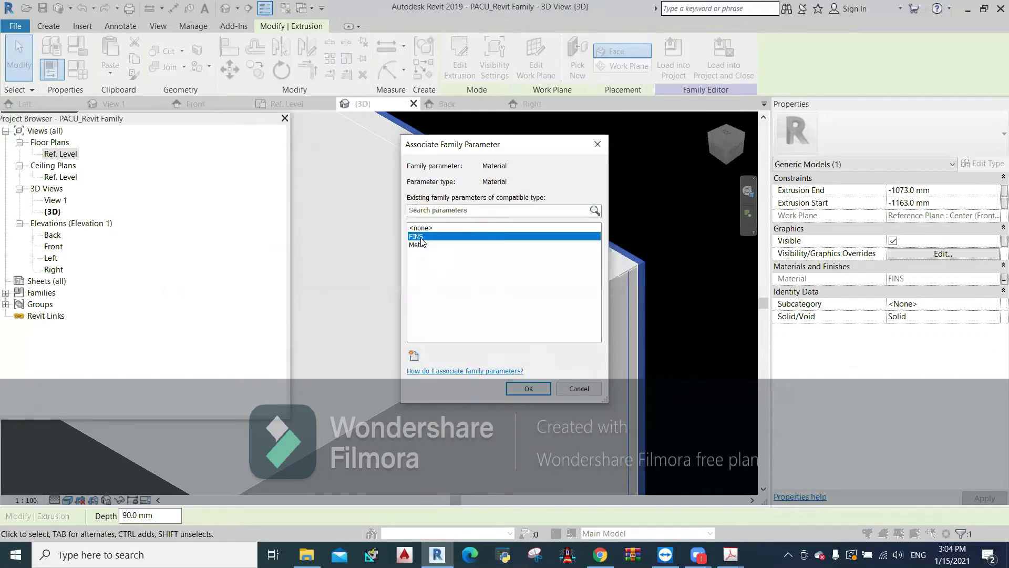
{"action": "left_click", "coordinate": [579, 389]}
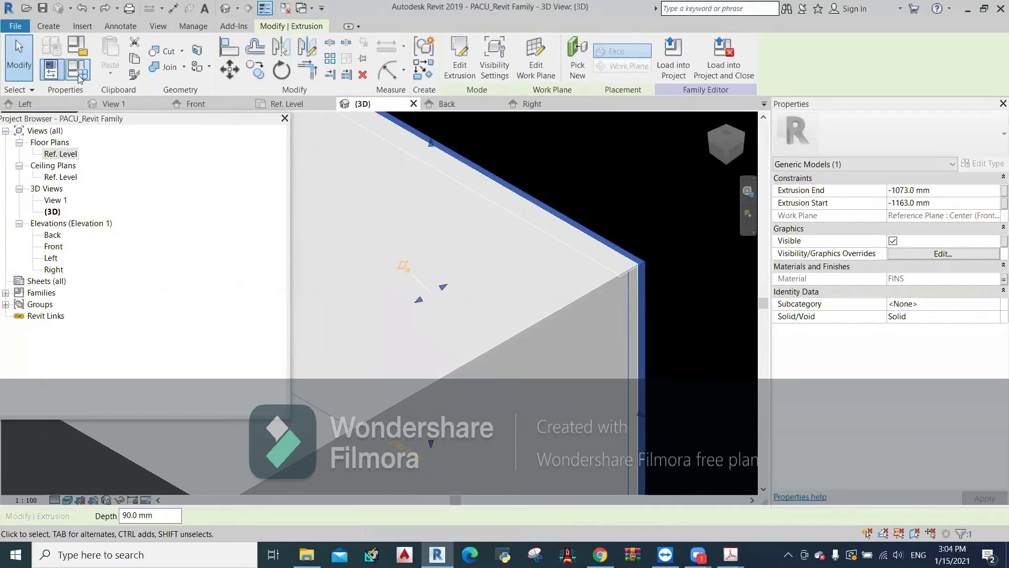
{"action": "left_click", "coordinate": [51, 69]}
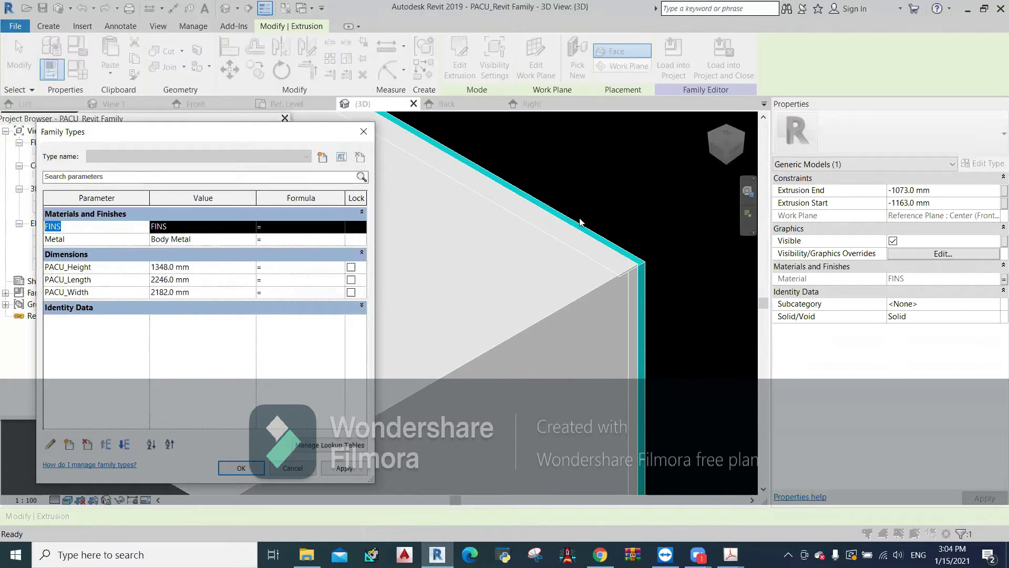
{"action": "left_click", "coordinate": [289, 469]}
{"action": "key", "text": "Escape"}
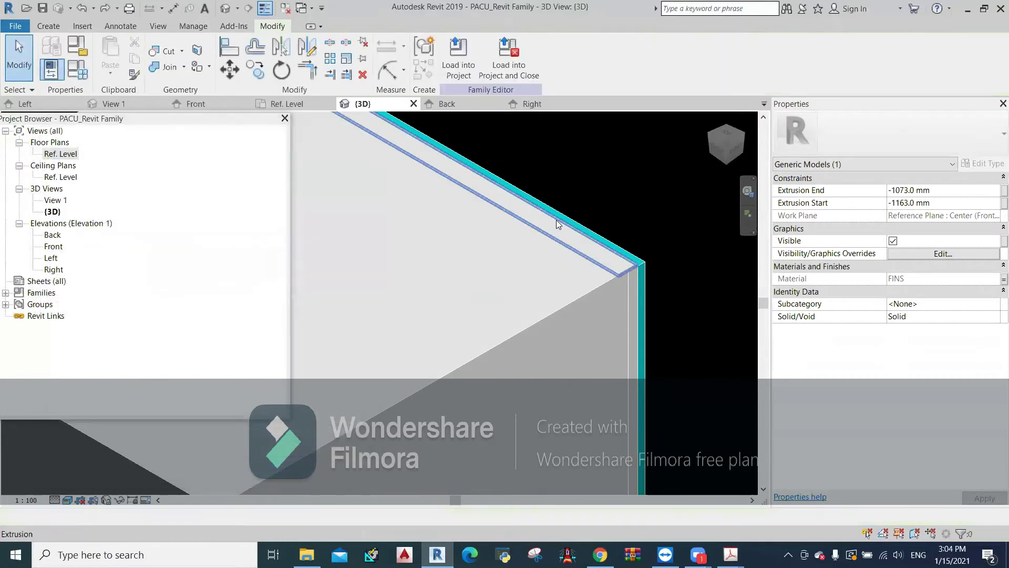
{"action": "scroll", "coordinate": [499, 232], "scroll_direction": "down", "scroll_amount": 5}
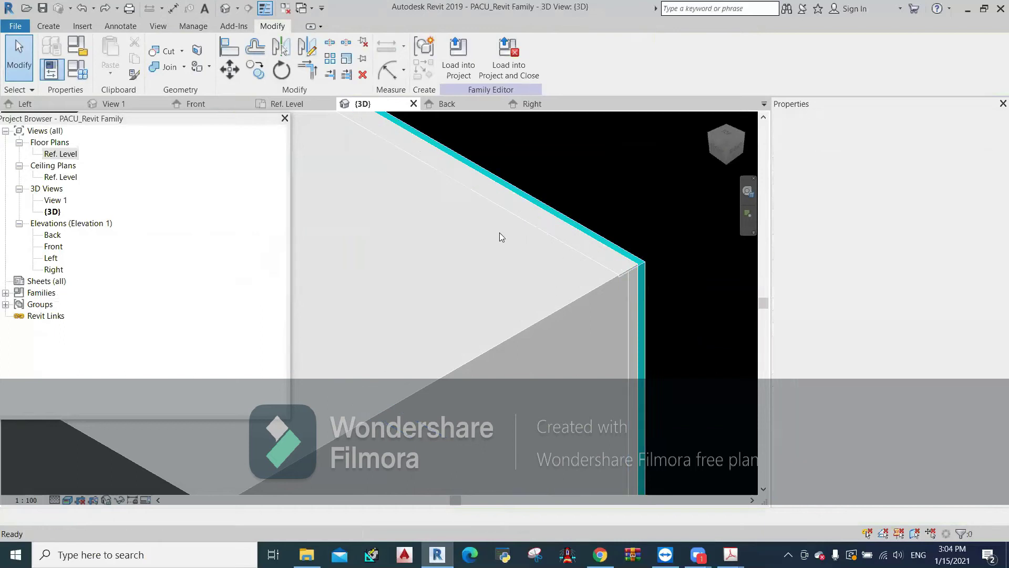
{"action": "scroll", "coordinate": [482, 229], "scroll_direction": "down", "scroll_amount": 3}
{"action": "middle_click_drag", "start_coordinate": [454, 250], "coordinate": [620, 269]}
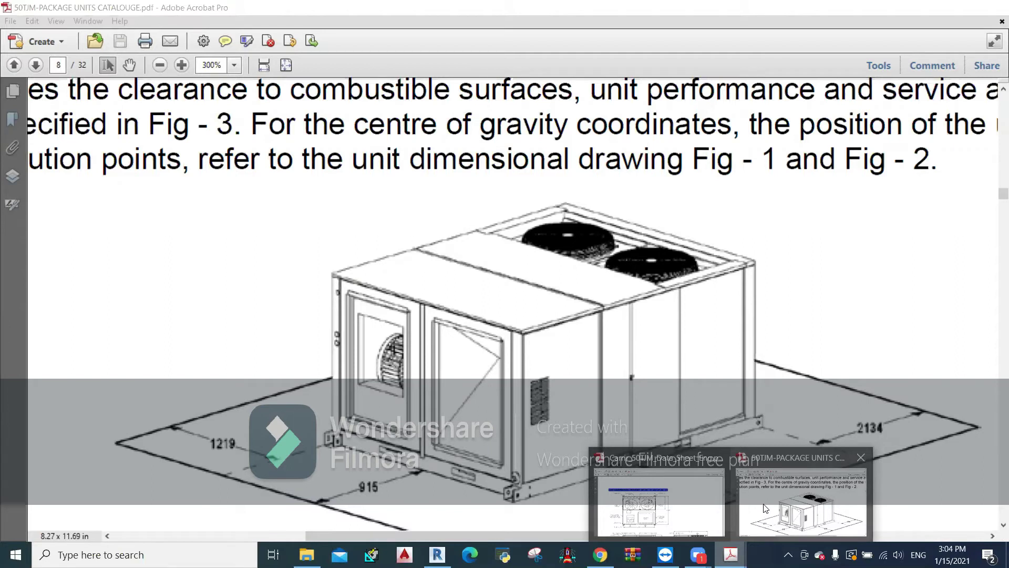
- Scroll the 50TJM data sheet to the dimensions table on page 9
{"action": "left_click", "coordinate": [659, 502]}
{"action": "scroll", "coordinate": [489, 416], "scroll_direction": "down", "scroll_amount": 8}
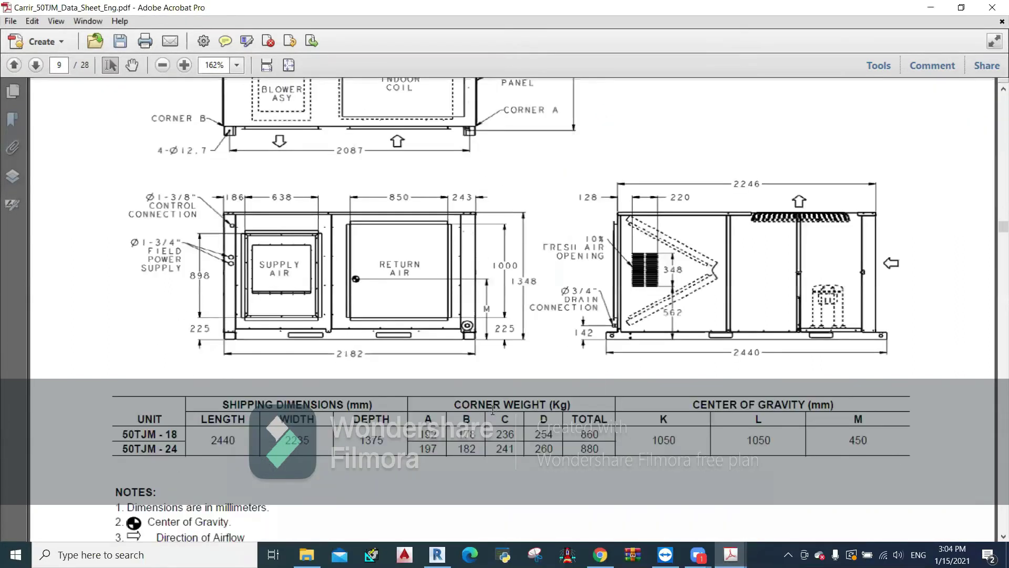
{"action": "scroll", "coordinate": [492, 409], "scroll_direction": "up", "scroll_amount": 1}
{"action": "scroll", "coordinate": [499, 398], "scroll_direction": "up", "scroll_amount": 2}
{"action": "scroll", "coordinate": [499, 398], "scroll_direction": "up", "scroll_amount": 2}
{"action": "scroll", "coordinate": [500, 399], "scroll_direction": "up", "scroll_amount": 2}
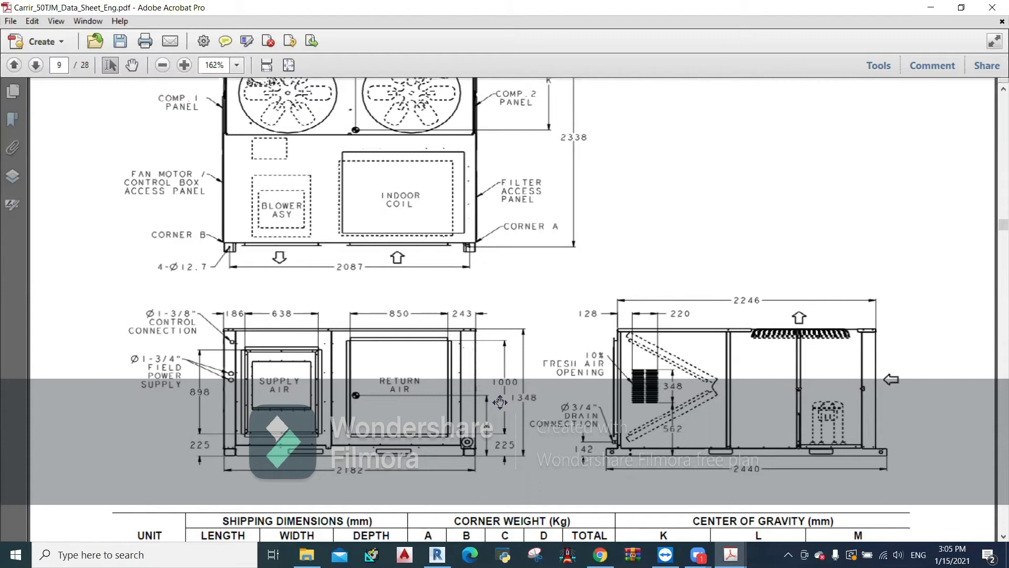
{"action": "scroll", "coordinate": [499, 402], "scroll_direction": "up", "scroll_amount": 2}
{"action": "scroll", "coordinate": [500, 400], "scroll_direction": "up", "scroll_amount": 3}
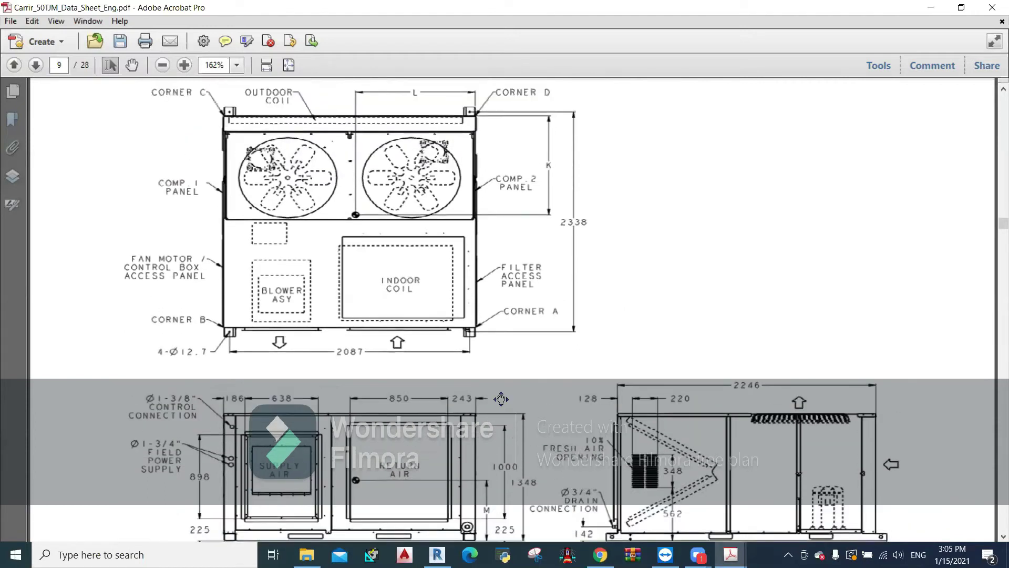
{"action": "scroll", "coordinate": [502, 400], "scroll_direction": "up", "scroll_amount": 2}
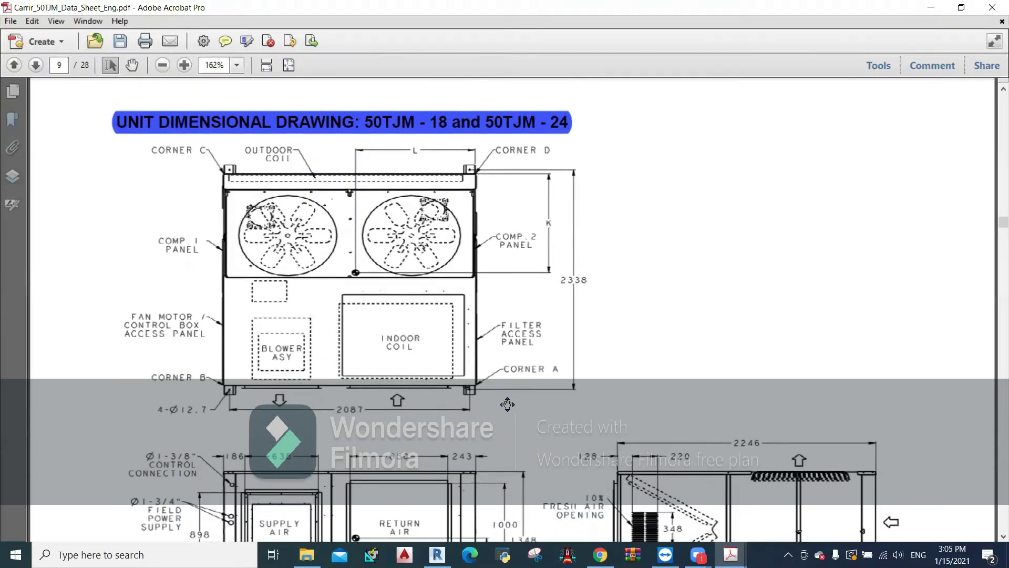
{"action": "scroll", "coordinate": [513, 419], "scroll_direction": "down", "scroll_amount": 3}
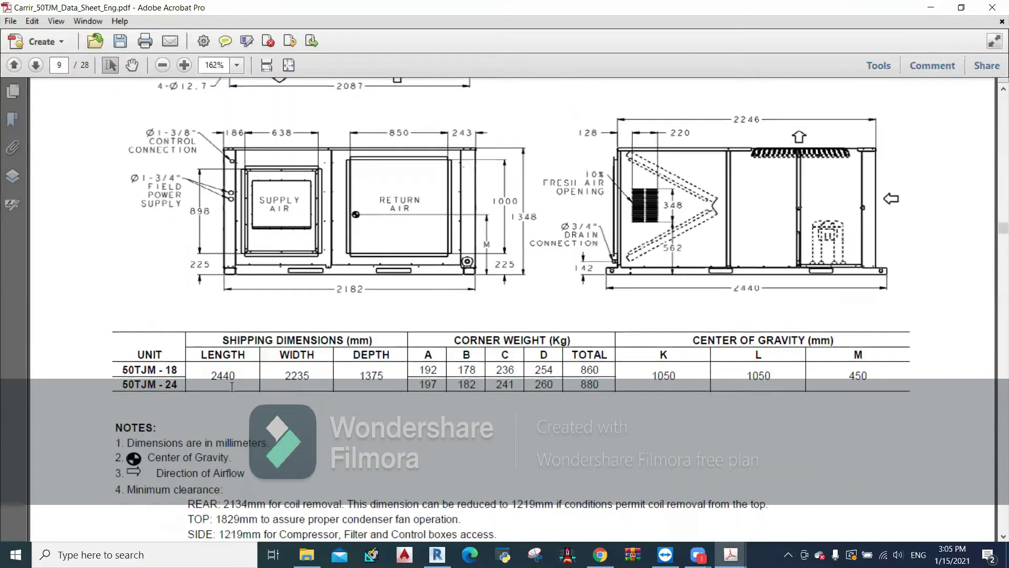
{"action": "scroll", "coordinate": [467, 257], "scroll_direction": "up", "scroll_amount": 9}
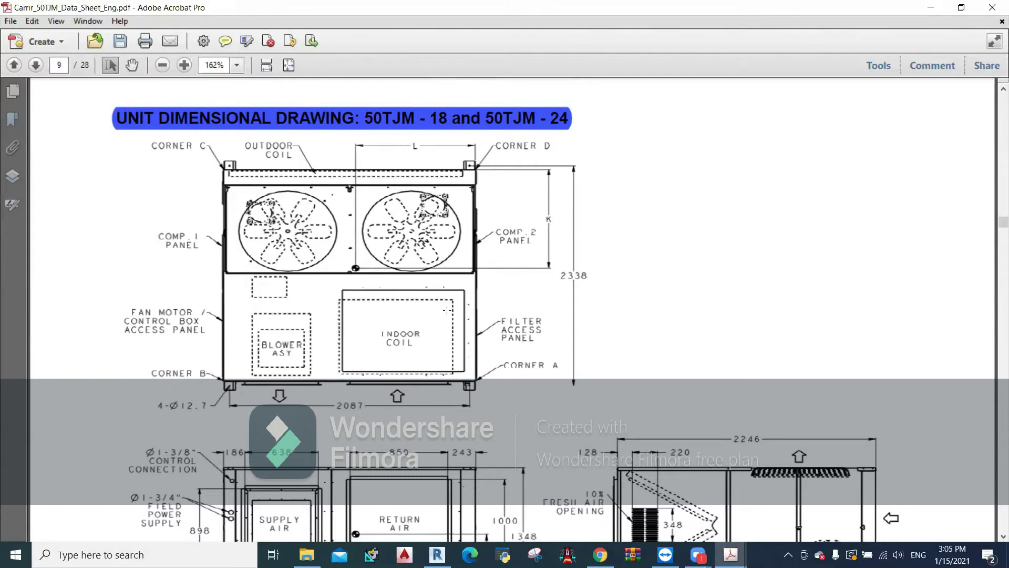
{"action": "scroll", "coordinate": [447, 314], "scroll_direction": "down", "scroll_amount": 5}
{"action": "scroll", "coordinate": [447, 314], "scroll_direction": "down", "scroll_amount": 5}
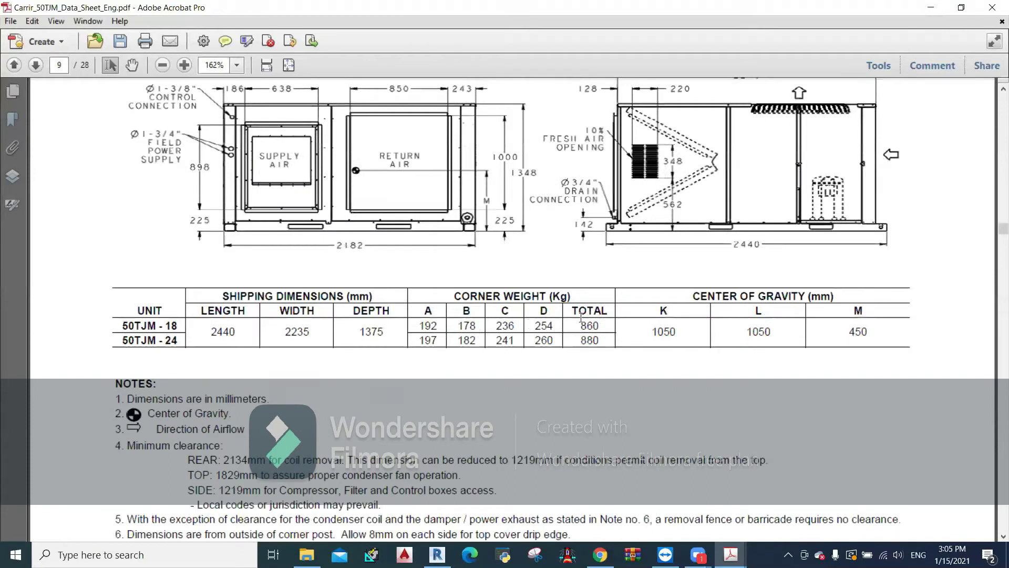
- Highlight the K centre-of-gravity value 1050, then go back to Revit
{"action": "left_click", "coordinate": [250, 46]}
{"action": "scroll", "coordinate": [370, 179], "scroll_direction": "up", "scroll_amount": 3}
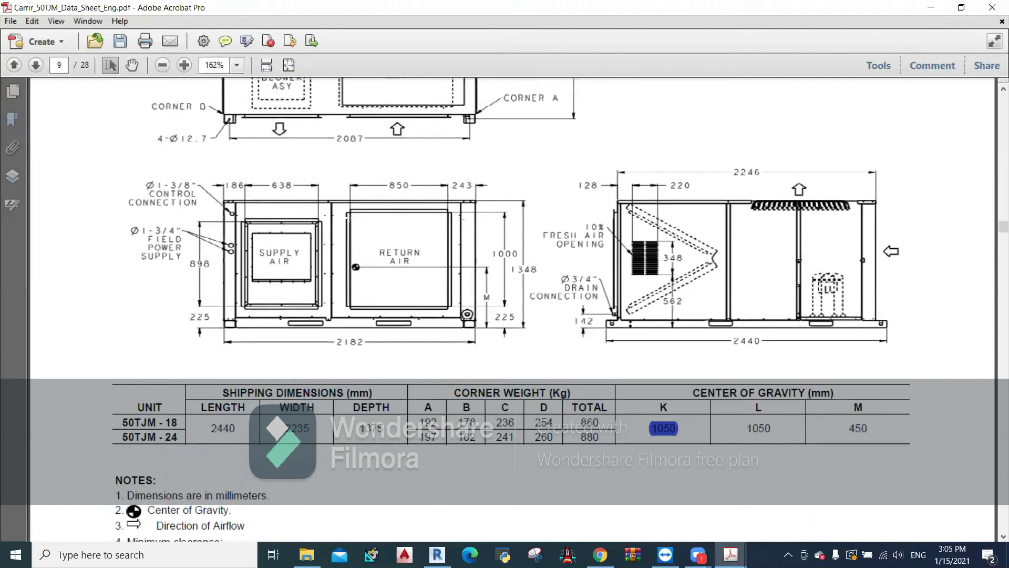
{"action": "scroll", "coordinate": [349, 217], "scroll_direction": "up", "scroll_amount": 1}
{"action": "scroll", "coordinate": [352, 252], "scroll_direction": "down", "scroll_amount": 3}
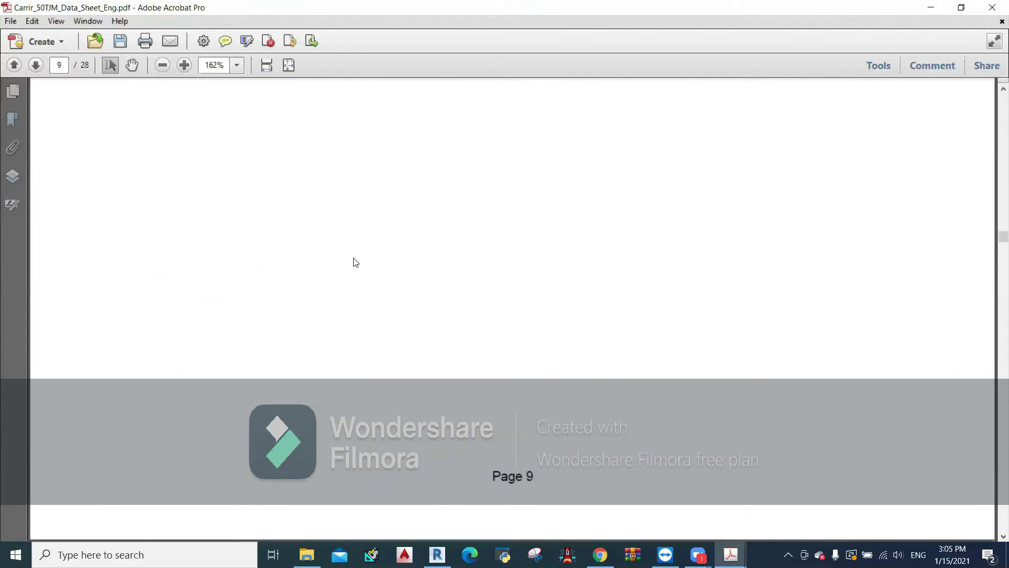
{"action": "scroll", "coordinate": [362, 325], "scroll_direction": "down", "scroll_amount": 6}
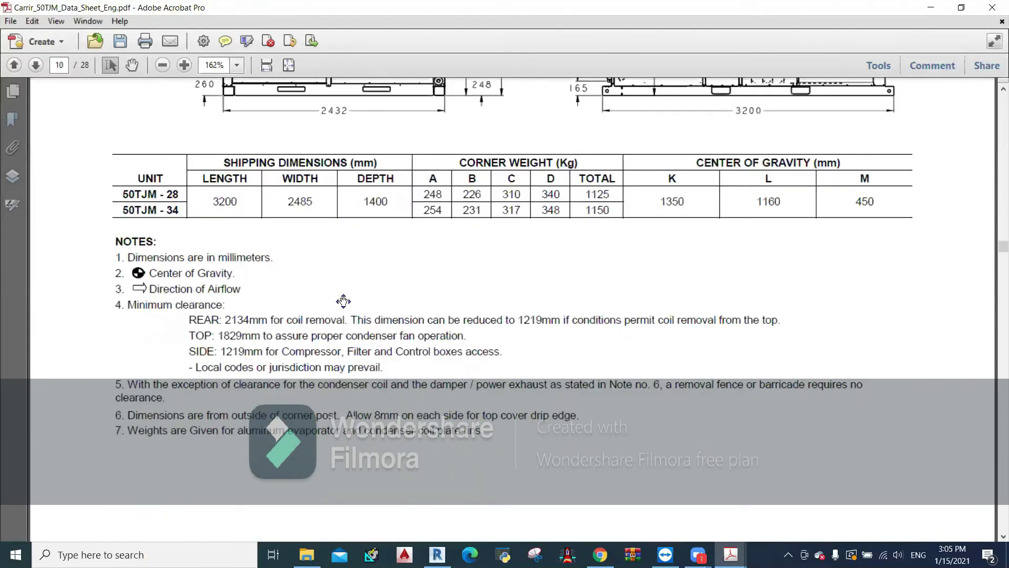
{"action": "scroll", "coordinate": [342, 300], "scroll_direction": "up", "scroll_amount": 2}
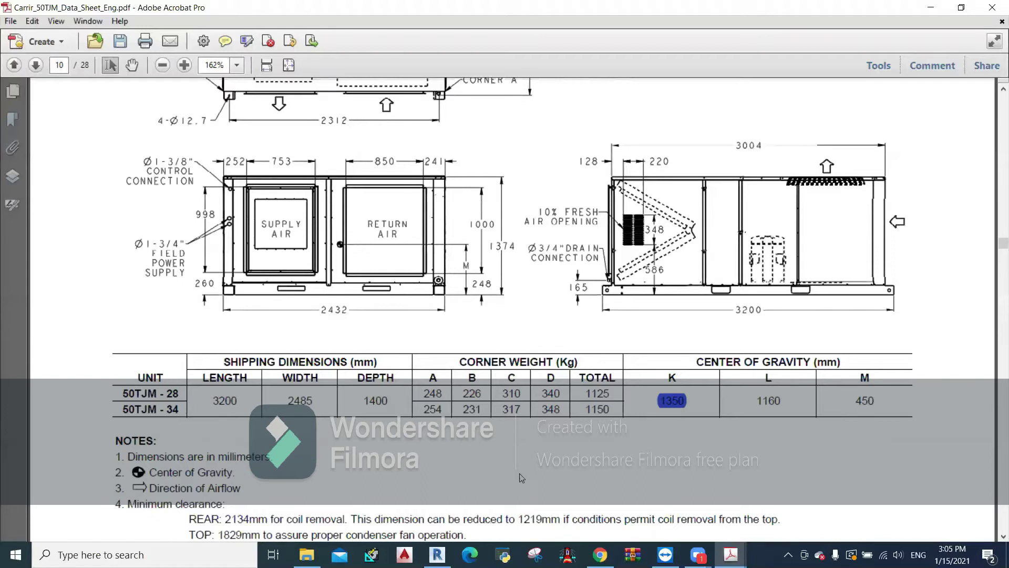
{"action": "mouse_move", "coordinate": [436, 554]}
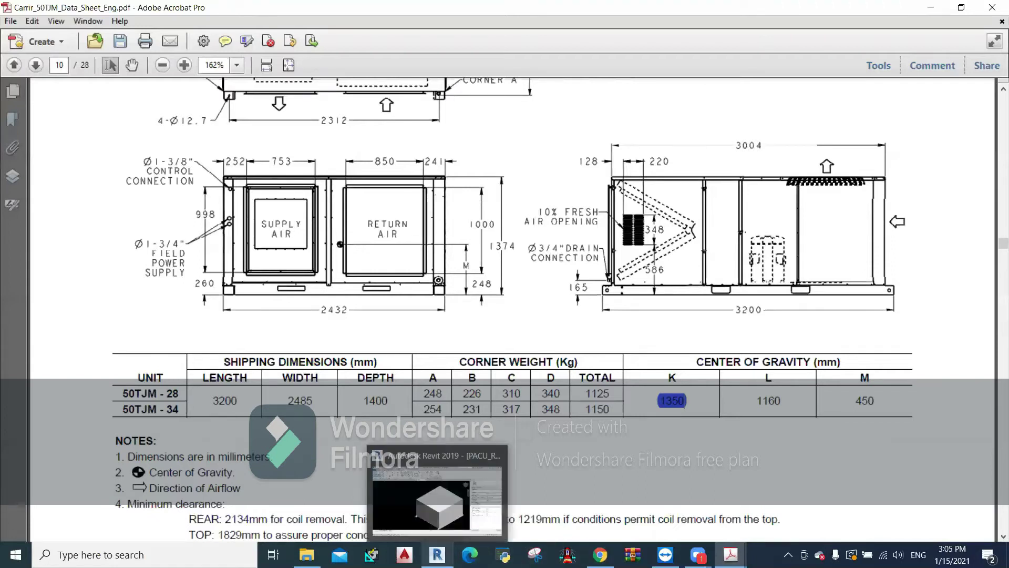
{"action": "left_click", "coordinate": [436, 500]}
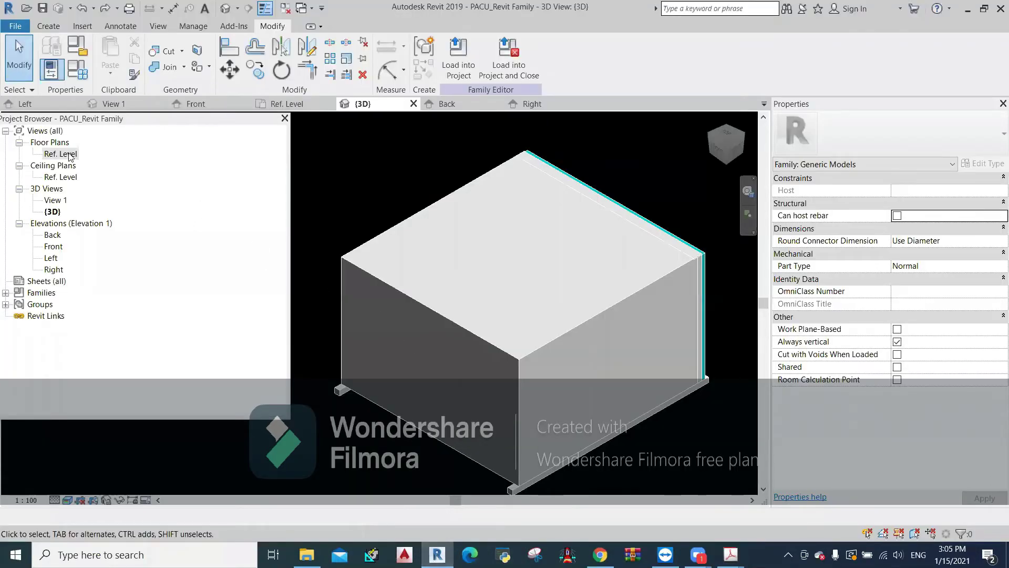
- Open the Ref. Level floor plan and frame the whole family outline
{"action": "double_click", "coordinate": [69, 154]}
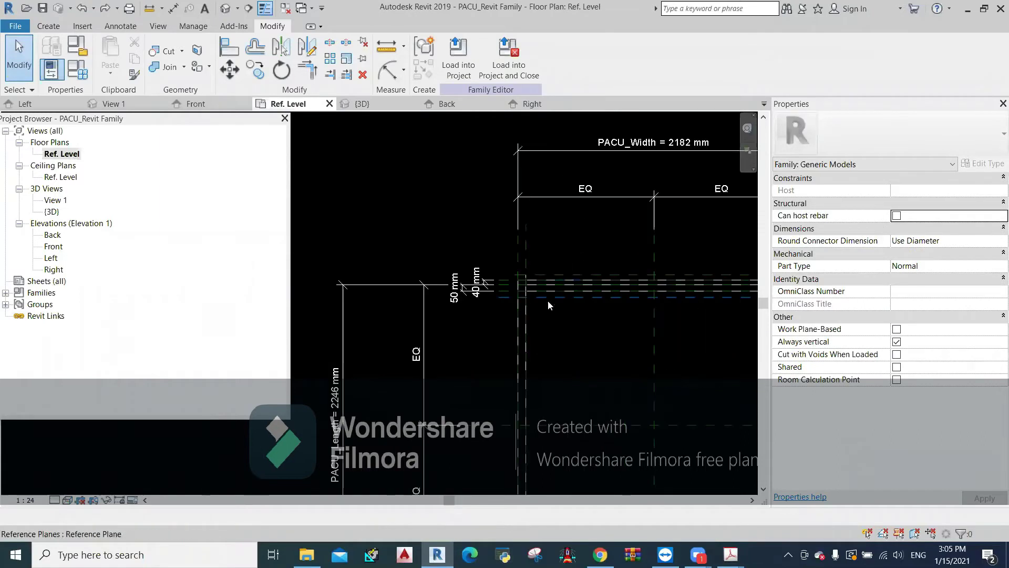
{"action": "scroll", "coordinate": [547, 294], "scroll_direction": "up", "scroll_amount": 3}
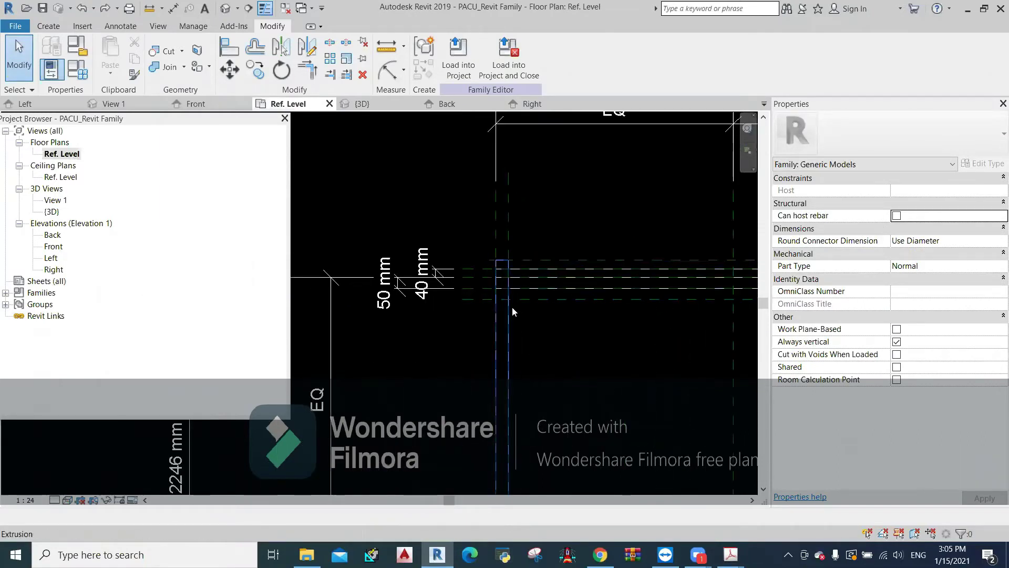
{"action": "scroll", "coordinate": [565, 286], "scroll_direction": "down", "scroll_amount": 1}
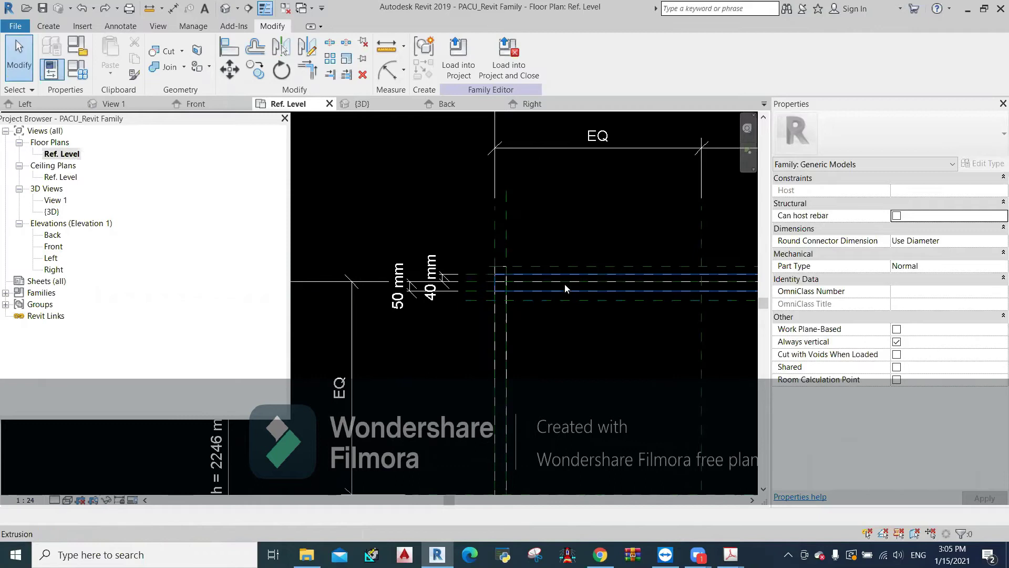
{"action": "middle_click_drag", "start_coordinate": [564, 284], "coordinate": [462, 257]}
{"action": "scroll", "coordinate": [455, 253], "scroll_direction": "down", "scroll_amount": 2}
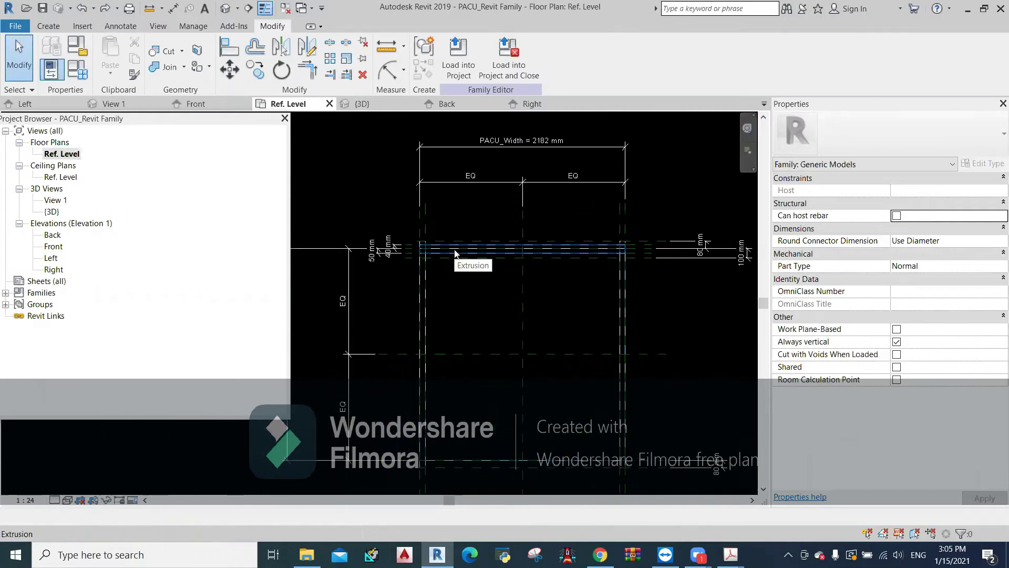
{"action": "scroll", "coordinate": [612, 256], "scroll_direction": "up", "scroll_amount": 2}
{"action": "scroll", "coordinate": [612, 256], "scroll_direction": "up", "scroll_amount": 2}
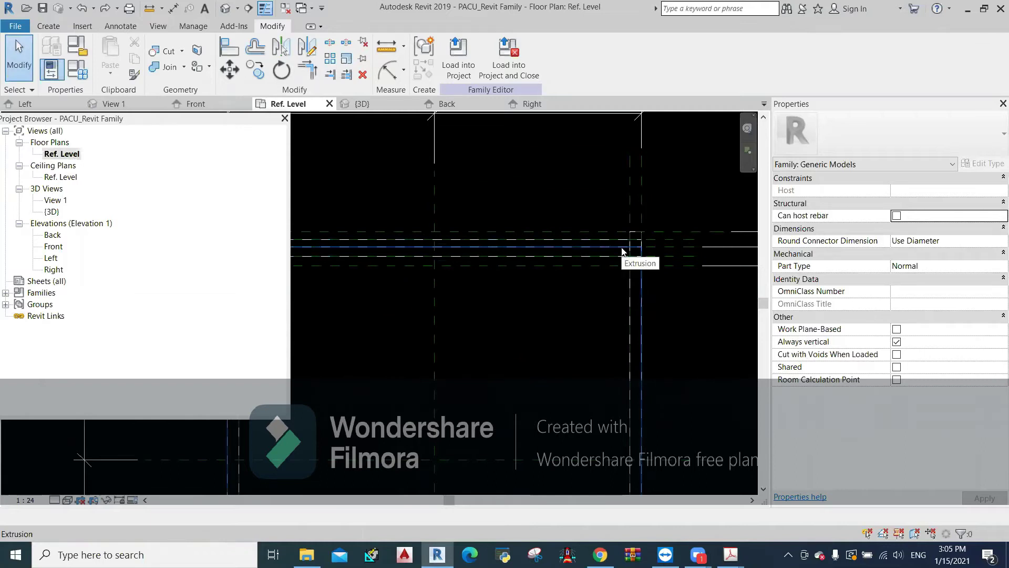
- Copy the top horizontal reference plane 1335 mm downward
{"action": "left_click", "coordinate": [655, 247]}
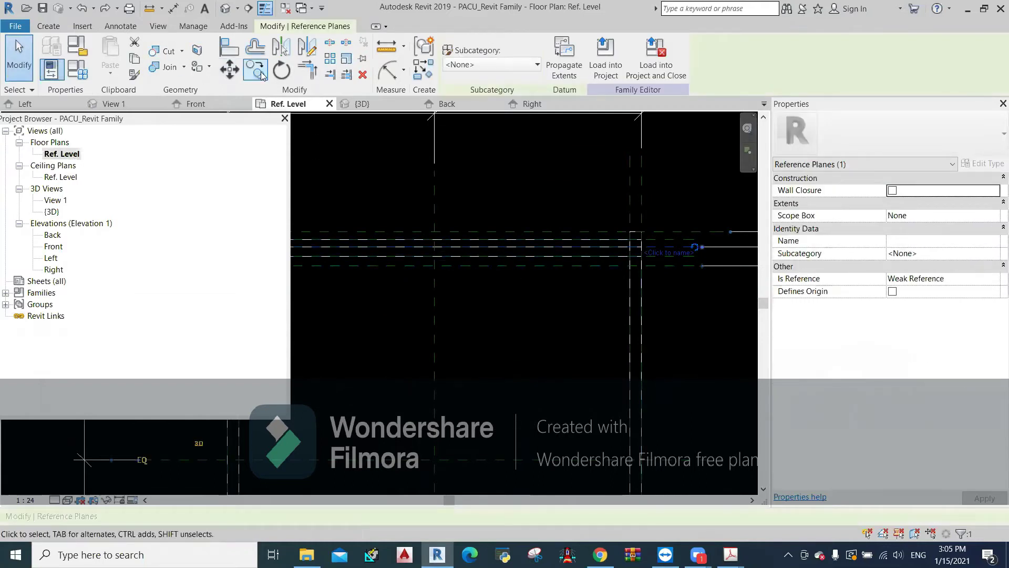
{"action": "left_click", "coordinate": [261, 75]}
{"action": "left_click", "coordinate": [506, 327]}
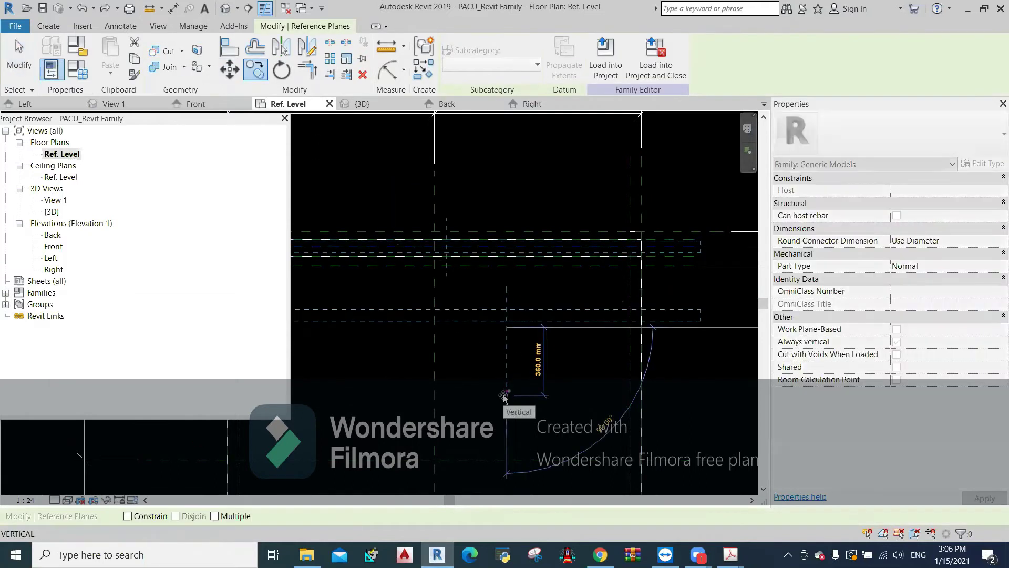
{"action": "type", "text": "133"}
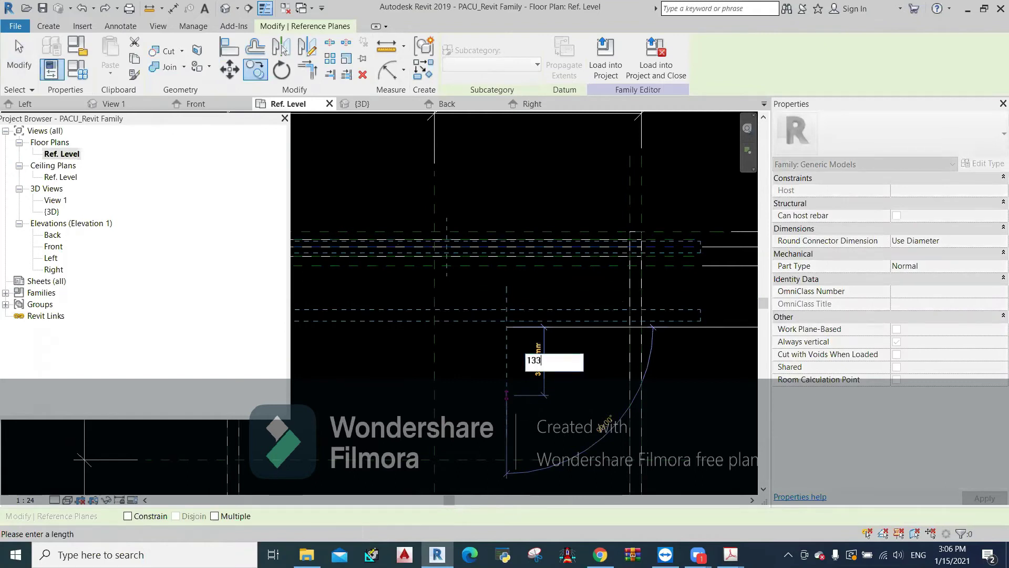
{"action": "type", "text": "5"}
{"action": "key", "text": "Return"}
{"action": "scroll", "coordinate": [485, 374], "scroll_direction": "down", "scroll_amount": 2}
{"action": "mouse_move", "coordinate": [480, 372]}
{"action": "middle_mouse_down"}
{"action": "mouse_move", "coordinate": [519, 312]}
{"action": "mouse_move", "coordinate": [511, 308]}
{"action": "middle_mouse_up"}
{"action": "left_click", "coordinate": [511, 309]}
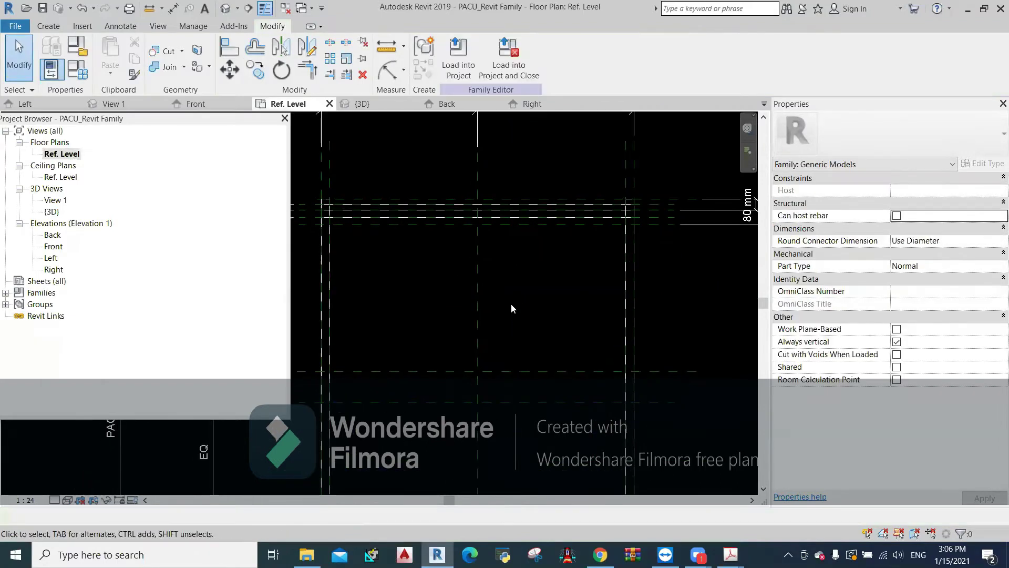
{"action": "left_click", "coordinate": [533, 402]}
{"action": "scroll", "coordinate": [478, 338], "scroll_direction": "down", "scroll_amount": 2}
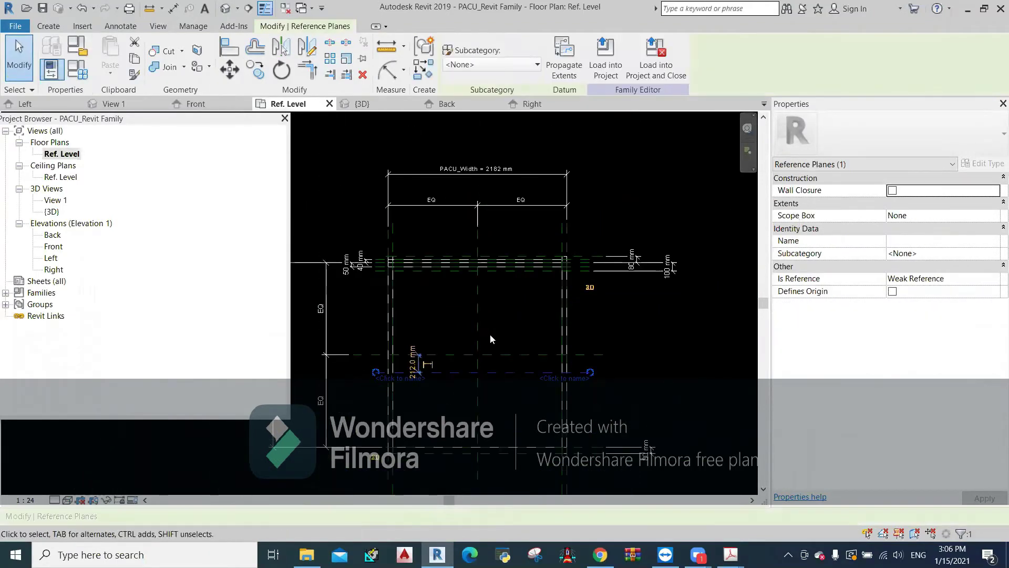
{"action": "scroll", "coordinate": [493, 335], "scroll_direction": "up", "scroll_amount": 2}
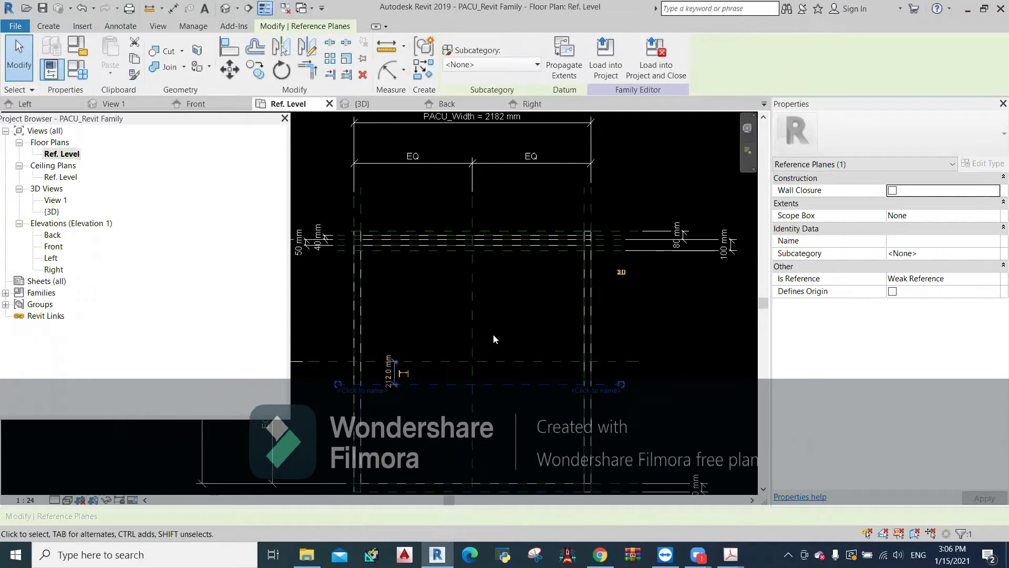
{"action": "left_click", "coordinate": [521, 312]}
{"action": "left_click", "coordinate": [120, 26]}
{"action": "left_click", "coordinate": [19, 52]}
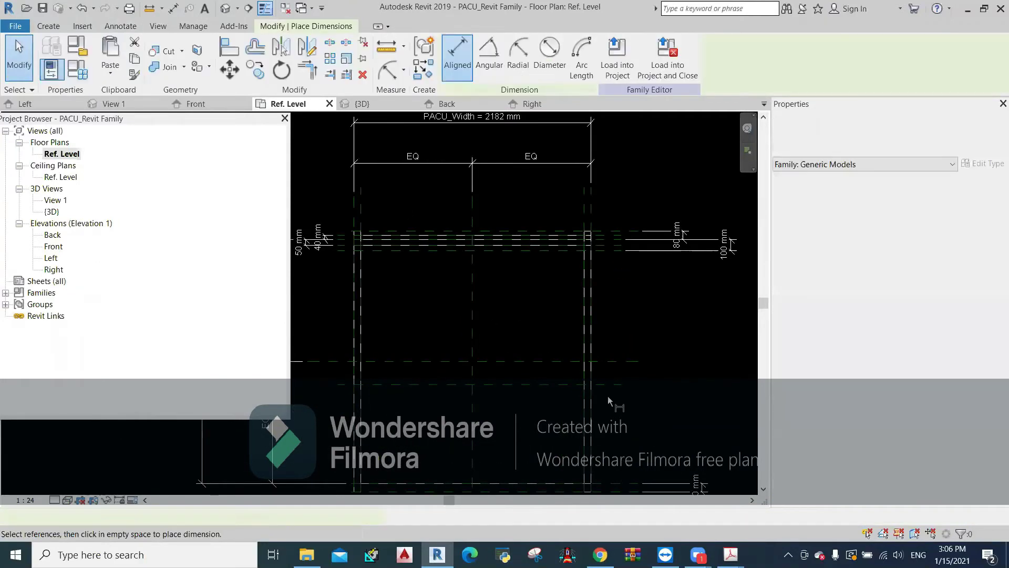
- Exit the dimension tool and briefly select then deselect the box extrusion
{"action": "scroll", "coordinate": [618, 288], "scroll_direction": "up", "scroll_amount": 3}
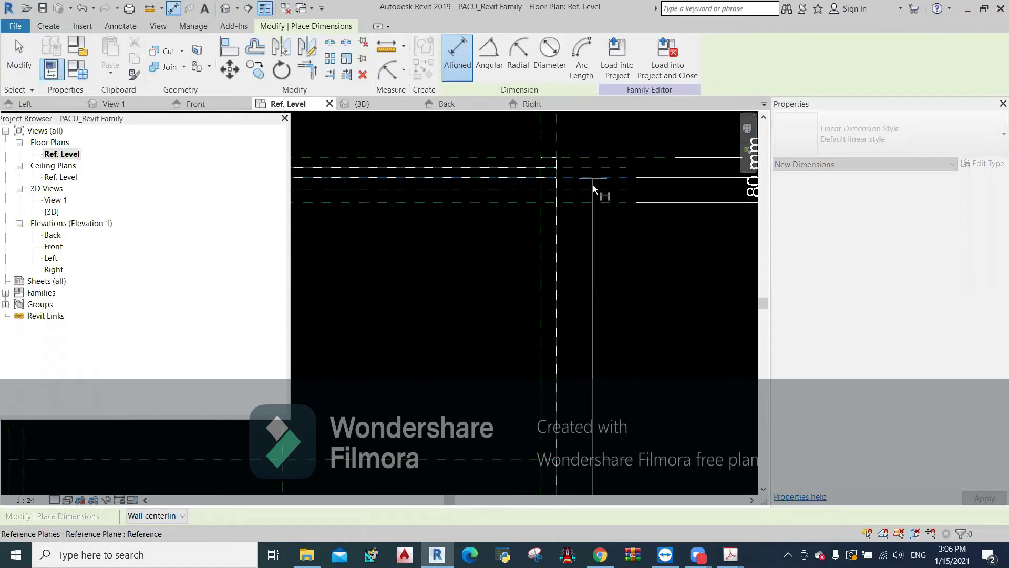
{"action": "scroll", "coordinate": [592, 184], "scroll_direction": "down", "scroll_amount": 3}
{"action": "key", "text": "Escape"}
{"action": "key", "text": "Escape"}
{"action": "scroll", "coordinate": [595, 245], "scroll_direction": "up", "scroll_amount": 3}
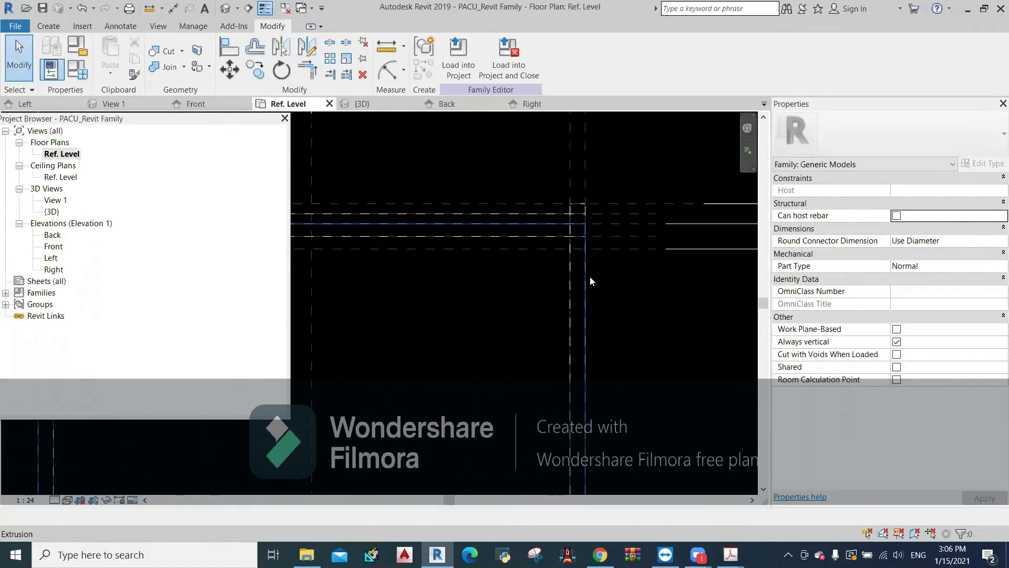
{"action": "left_click", "coordinate": [590, 277]}
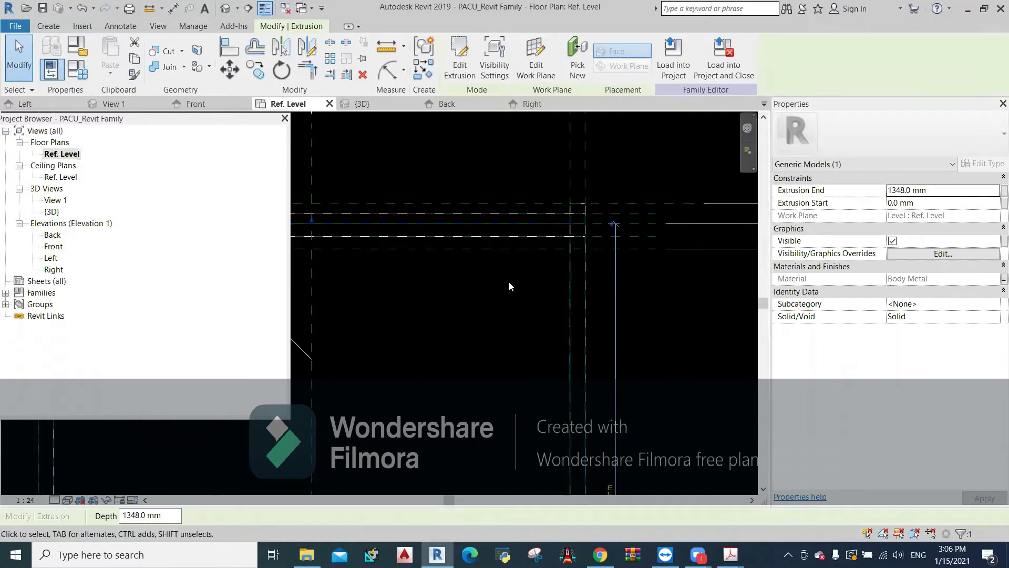
{"action": "left_click", "coordinate": [517, 267]}
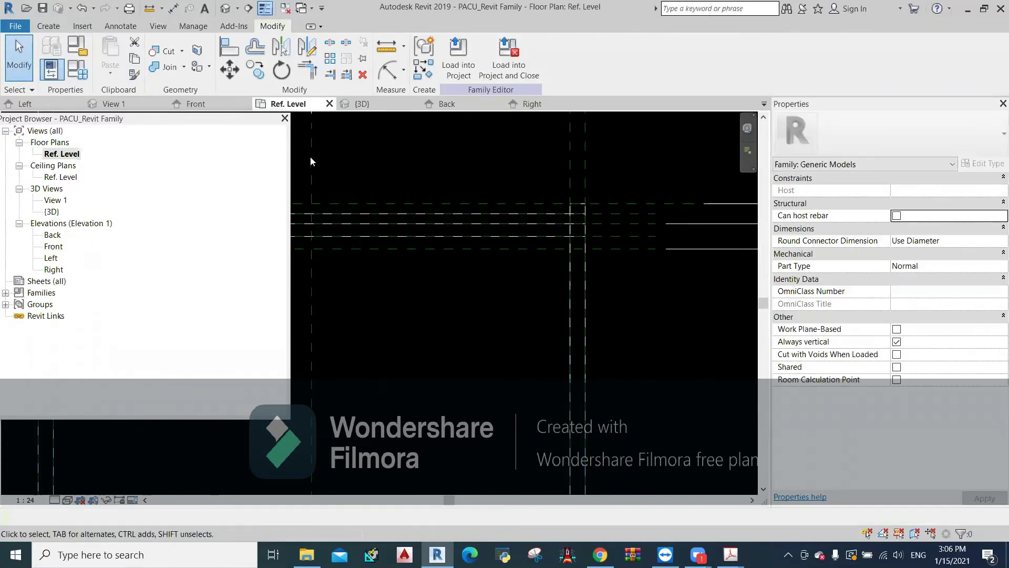
- Dimension the 1335 mm spacing between the top reference plane and the copied one
{"action": "left_click", "coordinate": [114, 27]}
{"action": "left_click", "coordinate": [55, 56]}
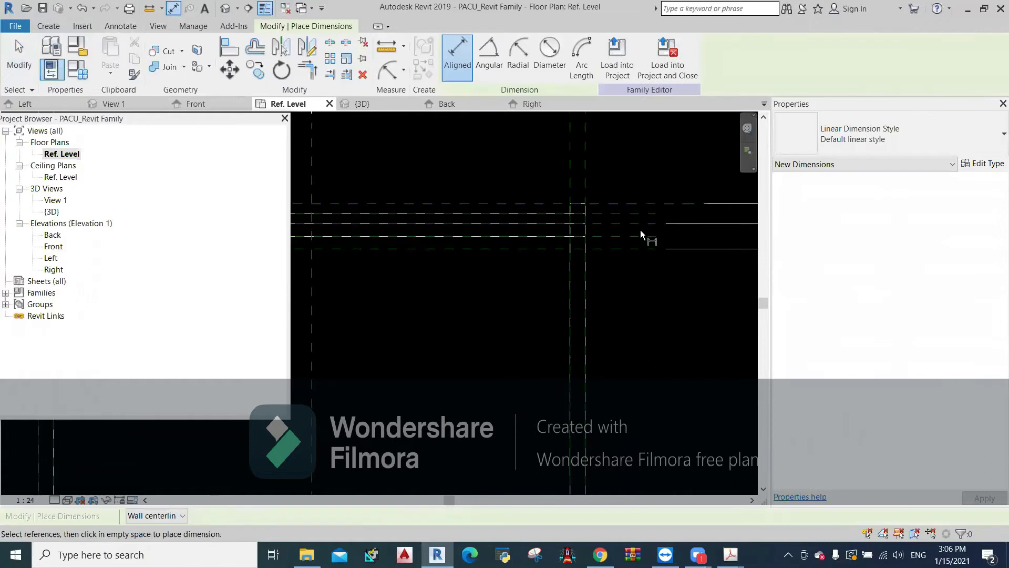
{"action": "left_click", "coordinate": [632, 226]}
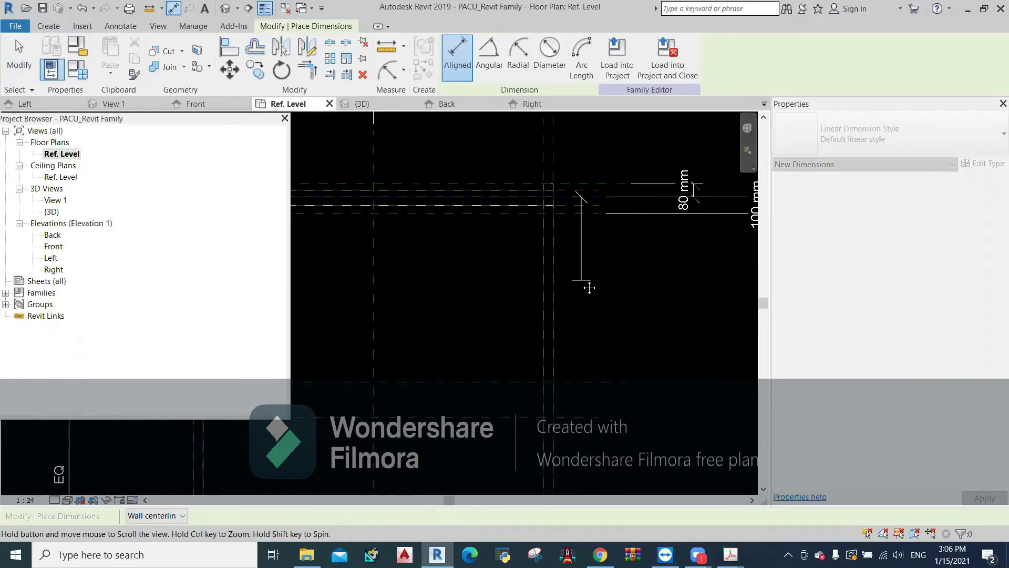
{"action": "scroll", "coordinate": [594, 308], "scroll_direction": "down", "scroll_amount": 3}
{"action": "left_click", "coordinate": [580, 370]}
{"action": "middle_click_drag", "start_coordinate": [703, 368], "coordinate": [604, 383]}
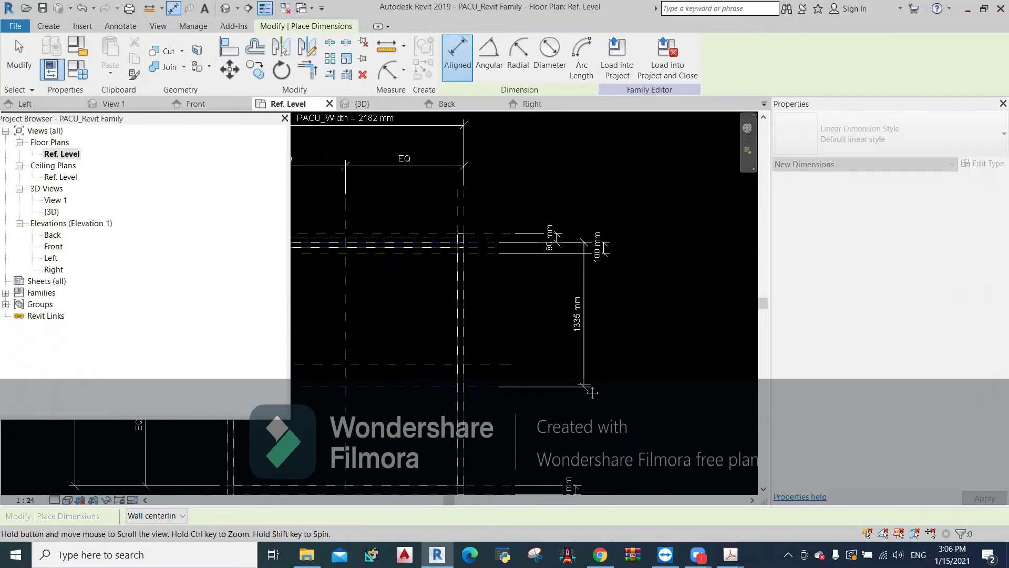
{"action": "left_click", "coordinate": [634, 383]}
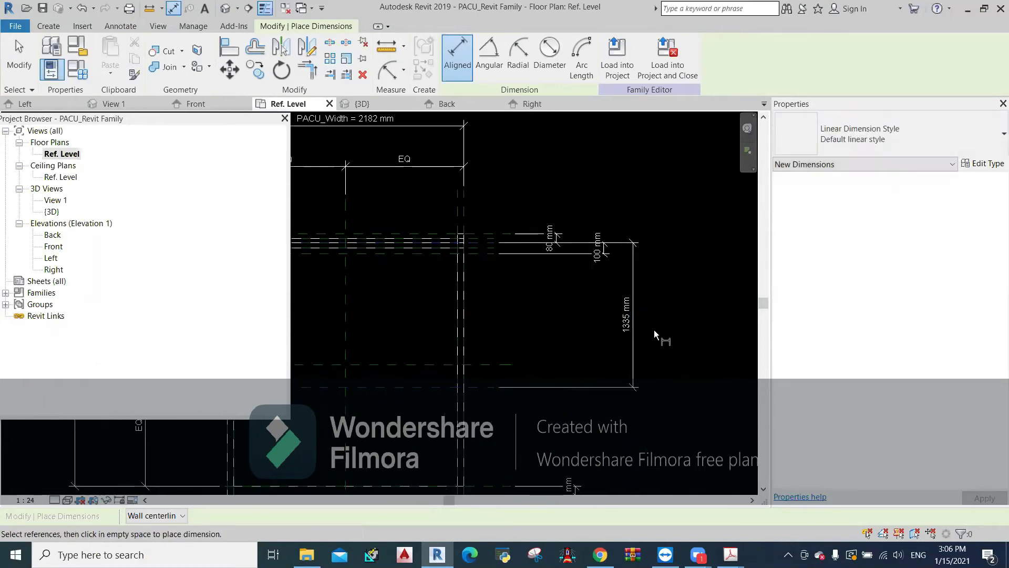
{"action": "key", "text": "Escape"}
{"action": "middle_click_drag", "start_coordinate": [484, 351], "coordinate": [633, 269]}
{"action": "left_click", "coordinate": [545, 307]}
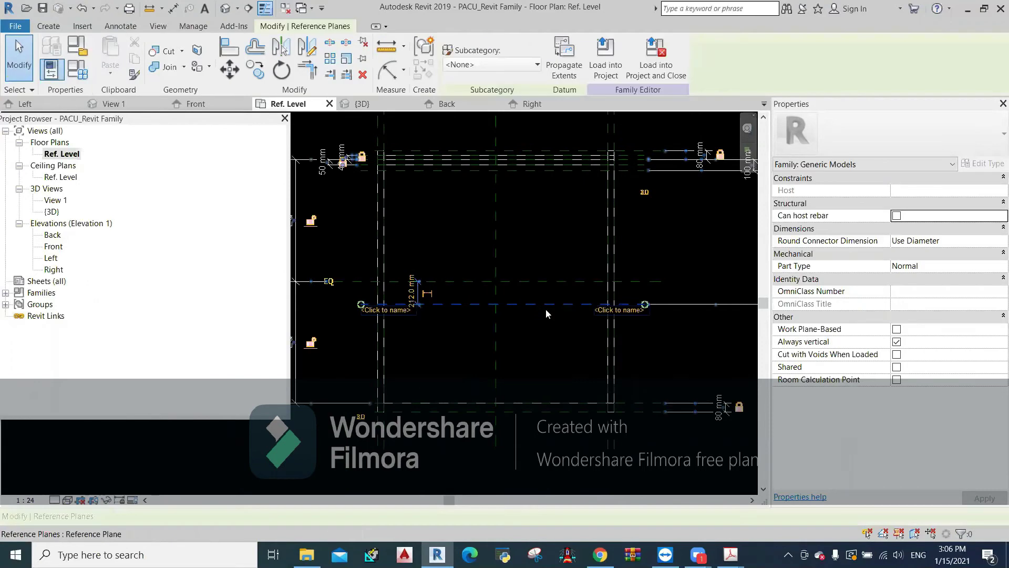
{"action": "key", "text": "Escape"}
{"action": "scroll", "coordinate": [375, 315], "scroll_direction": "up", "scroll_amount": 3}
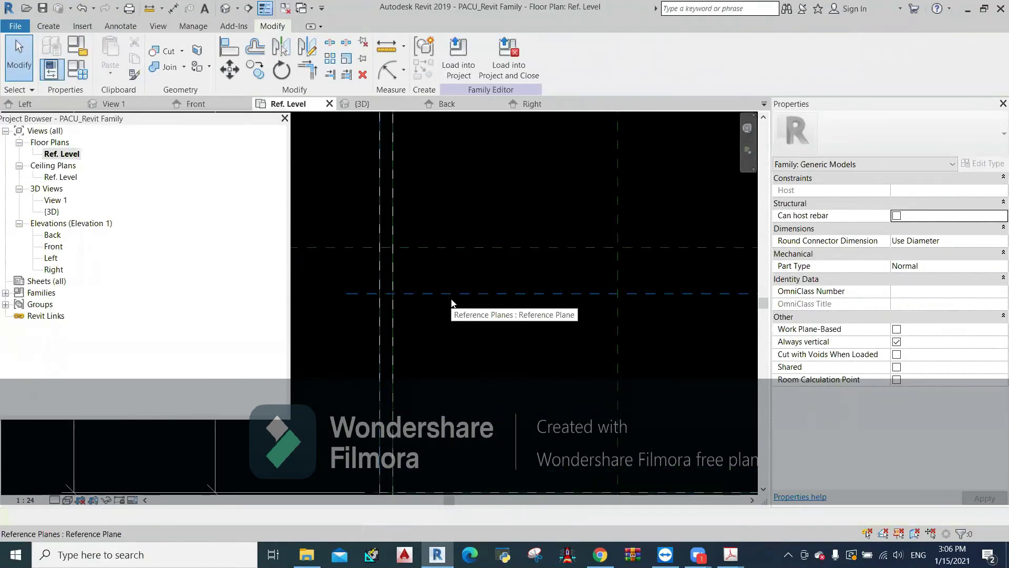
- Create a 250 mm rectangular solid extrusion sketched between locked reference-plane intersections
{"action": "left_click", "coordinate": [56, 30]}
{"action": "left_click", "coordinate": [112, 57]}
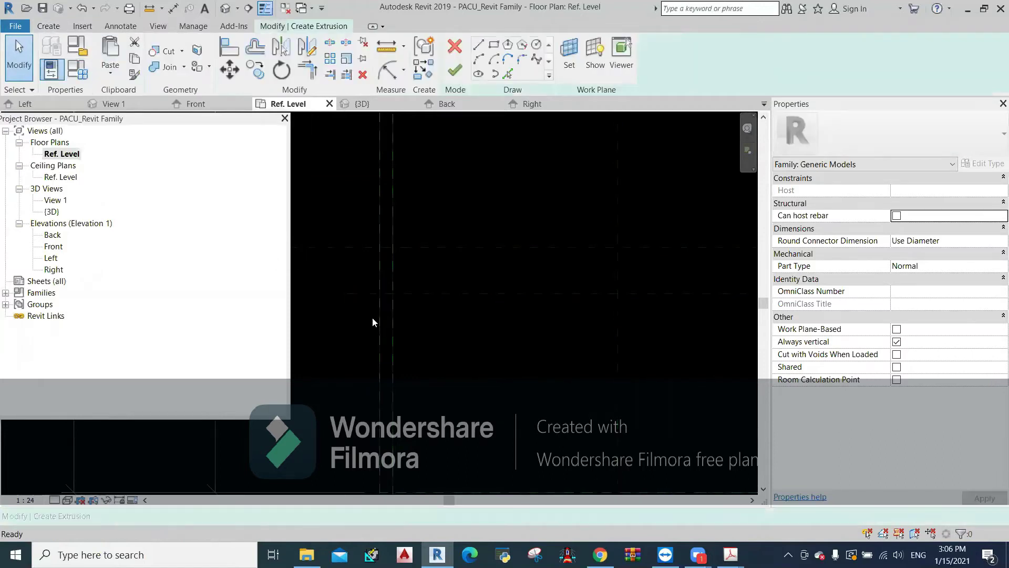
{"action": "left_click", "coordinate": [492, 44]}
{"action": "left_click", "coordinate": [380, 294]}
{"action": "scroll", "coordinate": [530, 390], "scroll_direction": "up", "scroll_amount": 5}
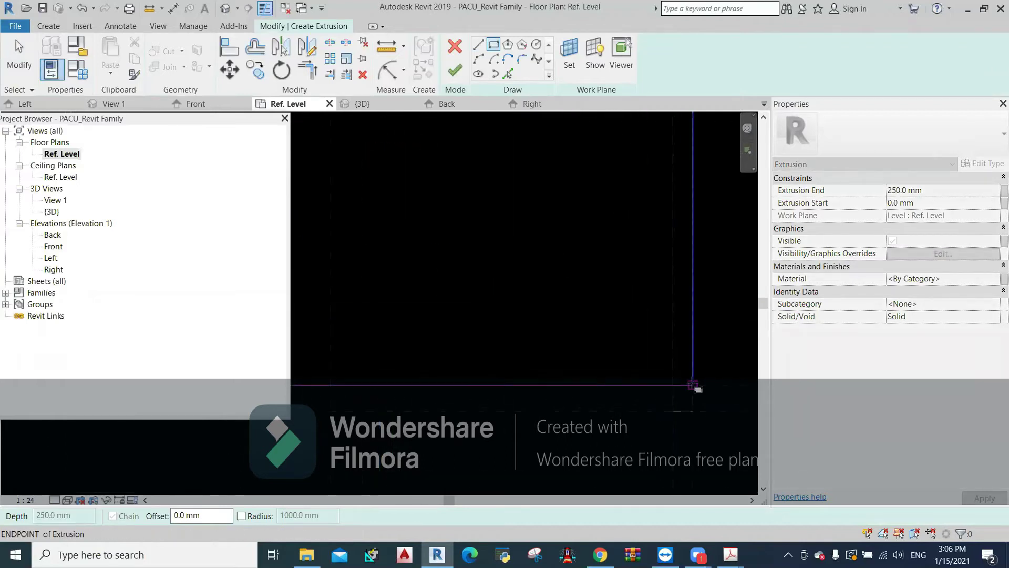
{"action": "left_click", "coordinate": [693, 385]}
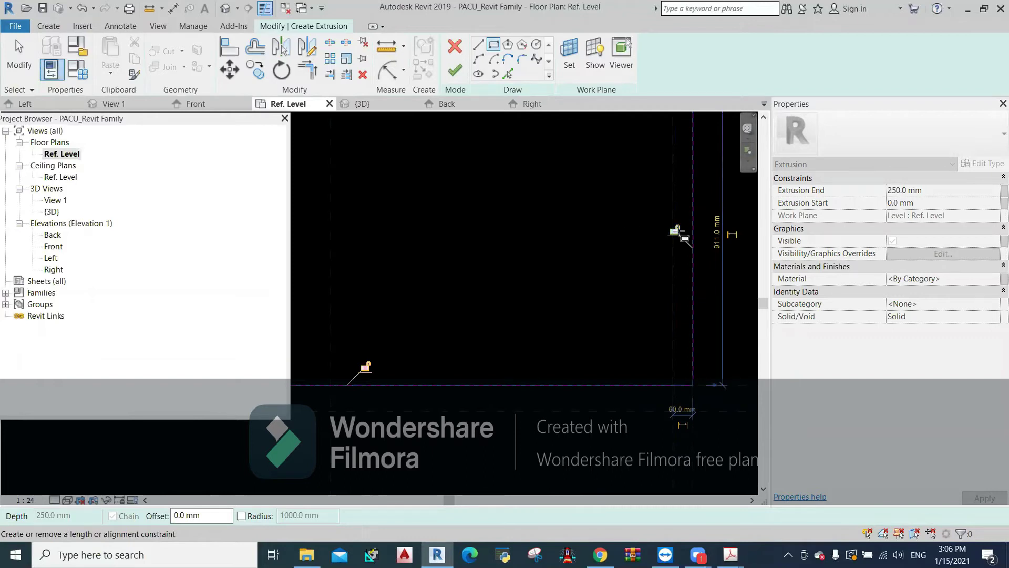
{"action": "mouse_move", "coordinate": [350, 303]}
{"action": "middle_mouse_down"}
{"action": "mouse_move", "coordinate": [682, 346]}
{"action": "mouse_move", "coordinate": [457, 316]}
{"action": "mouse_move", "coordinate": [541, 372]}
{"action": "middle_mouse_up"}
{"action": "middle_click_drag", "start_coordinate": [550, 293], "coordinate": [366, 287]}
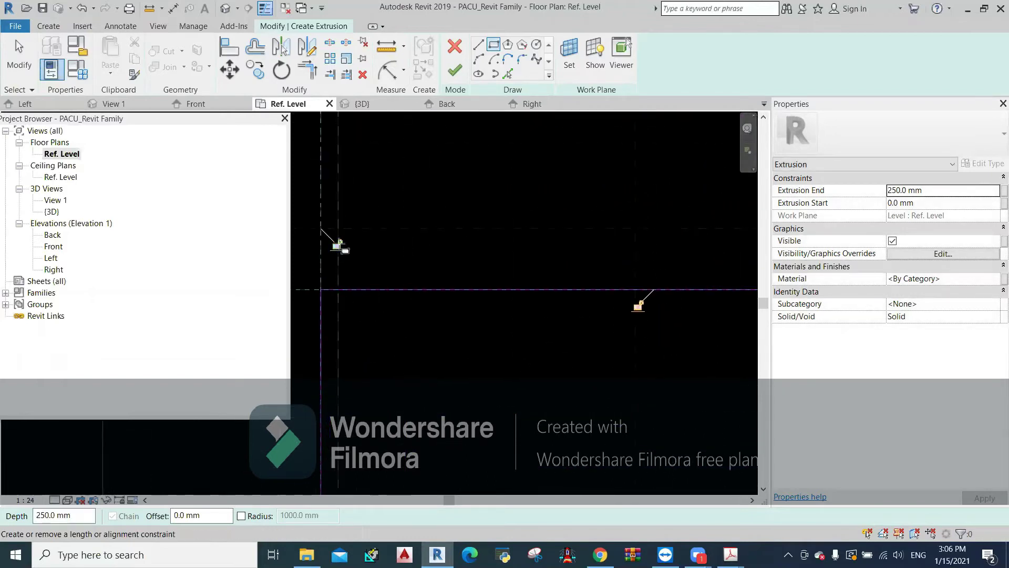
{"action": "scroll", "coordinate": [488, 328], "scroll_direction": "down", "scroll_amount": 2}
{"action": "mouse_move", "coordinate": [473, 336]}
{"action": "middle_mouse_down"}
{"action": "mouse_move", "coordinate": [510, 361]}
{"action": "mouse_move", "coordinate": [507, 333]}
{"action": "middle_mouse_up"}
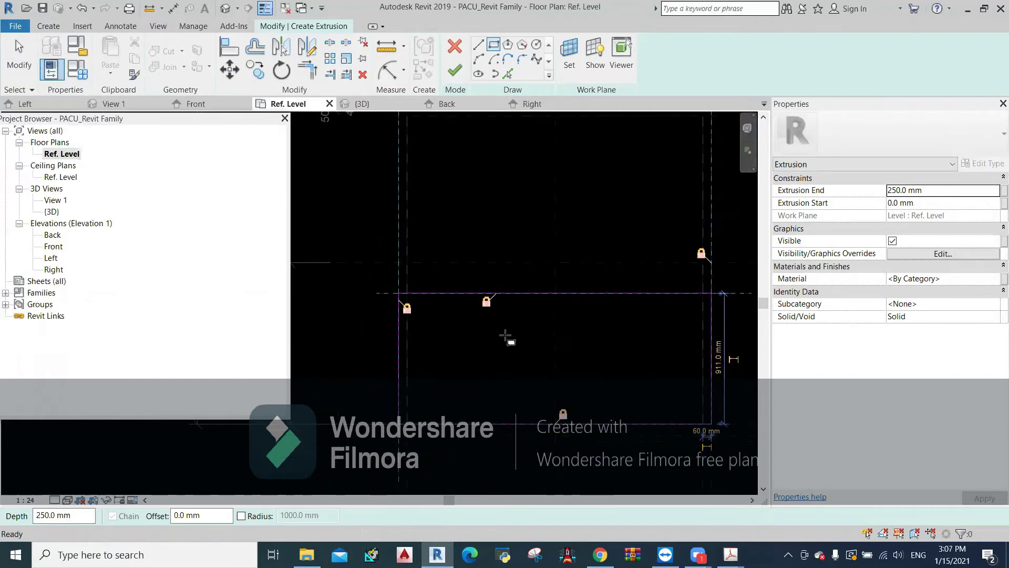
{"action": "left_click", "coordinate": [455, 70]}
{"action": "left_click", "coordinate": [465, 157]}
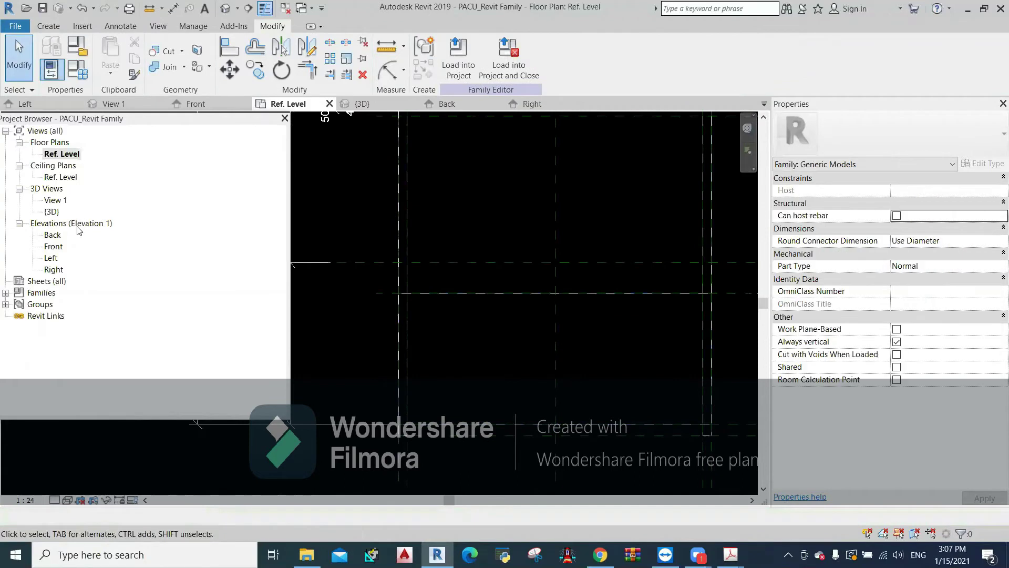
- Inspect the new extrusion in the Back, Front, Left and Right elevations, ending in 3D
{"action": "double_click", "coordinate": [53, 235]}
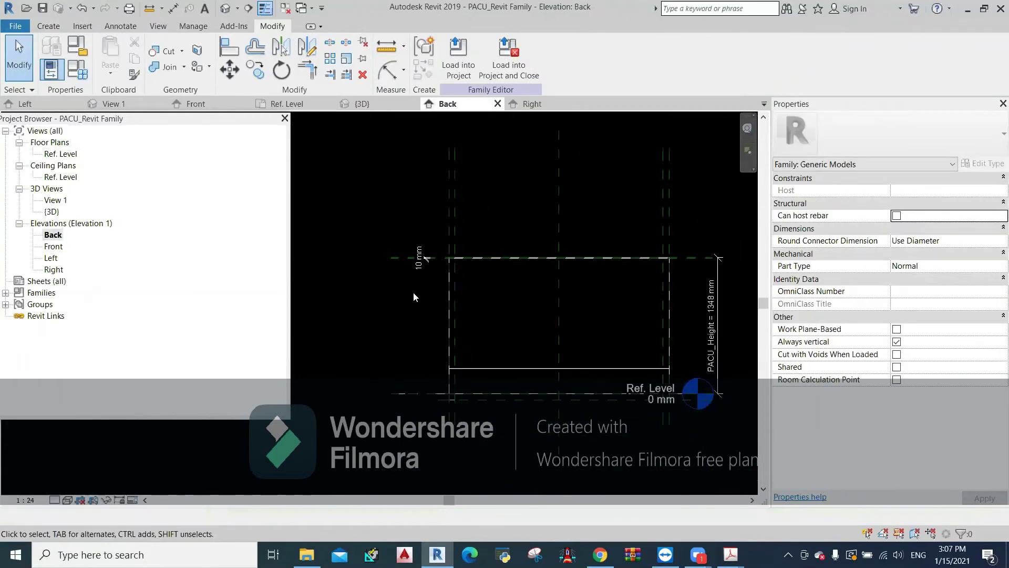
{"action": "double_click", "coordinate": [53, 246]}
{"action": "double_click", "coordinate": [52, 259]}
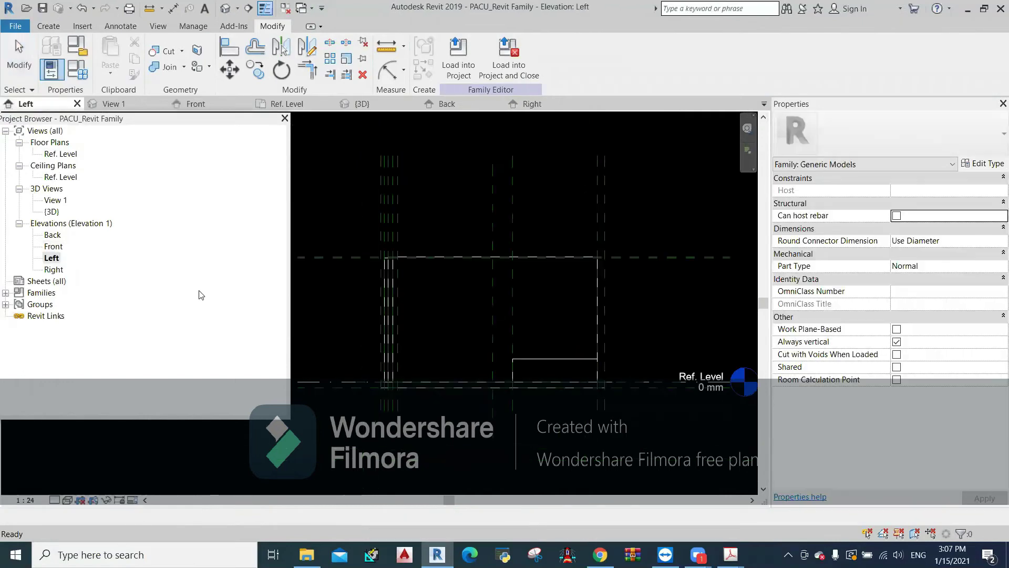
{"action": "scroll", "coordinate": [386, 253], "scroll_direction": "up", "scroll_amount": 5}
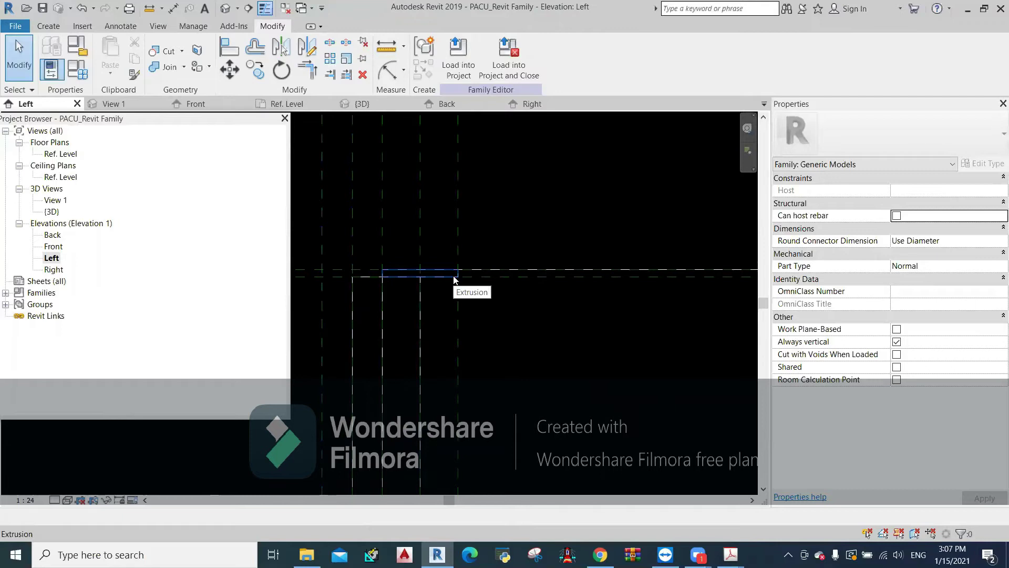
{"action": "left_click", "coordinate": [434, 277]}
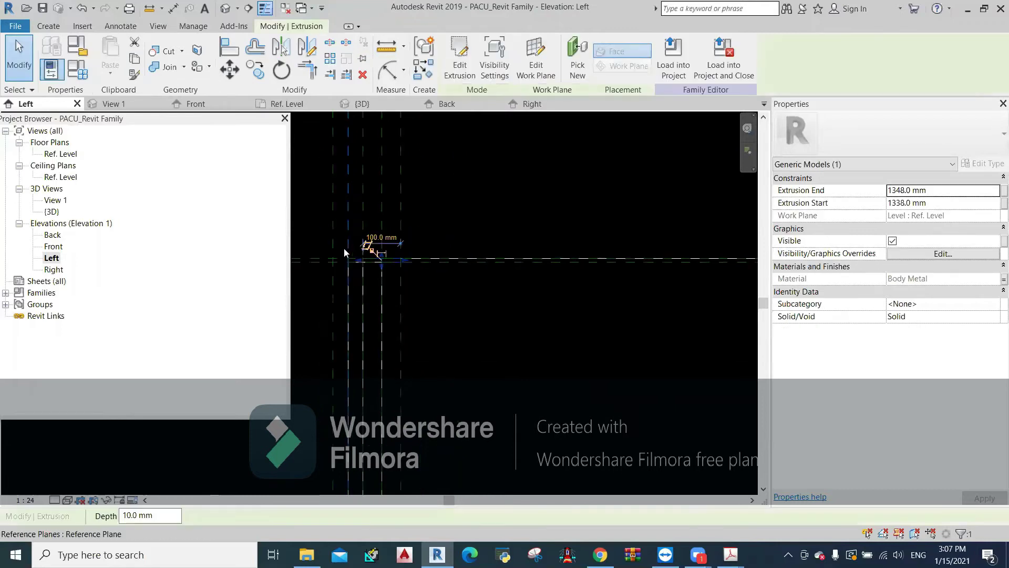
{"action": "left_click", "coordinate": [361, 252]}
{"action": "scroll", "coordinate": [361, 252], "scroll_direction": "up", "scroll_amount": 2}
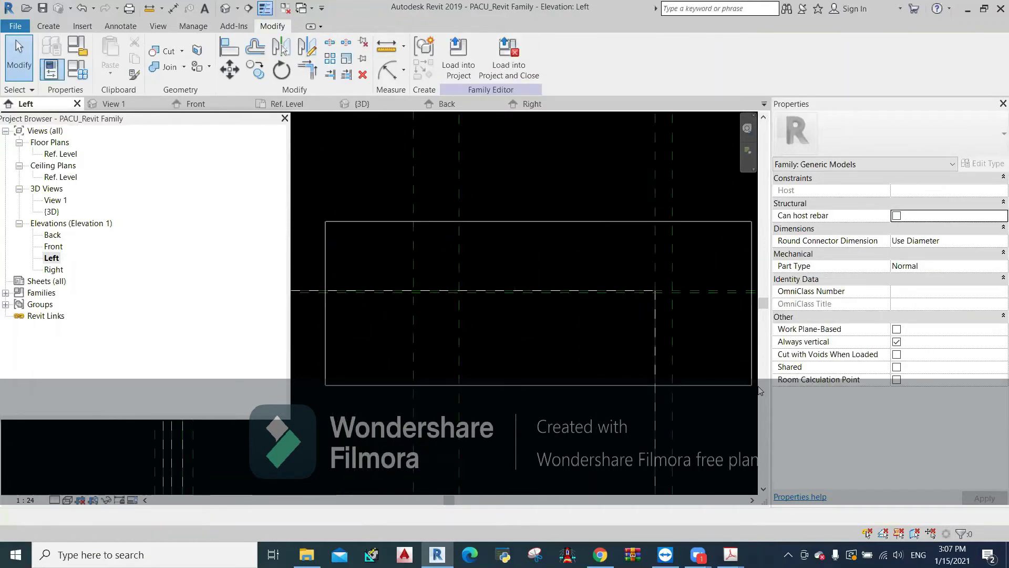
{"action": "double_click", "coordinate": [54, 269]}
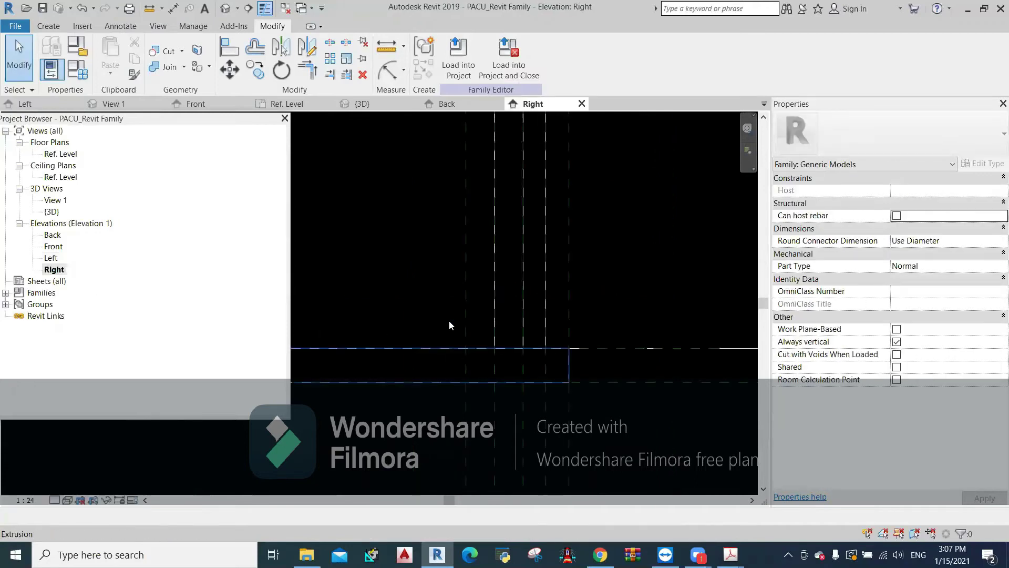
{"action": "left_click", "coordinate": [375, 105]}
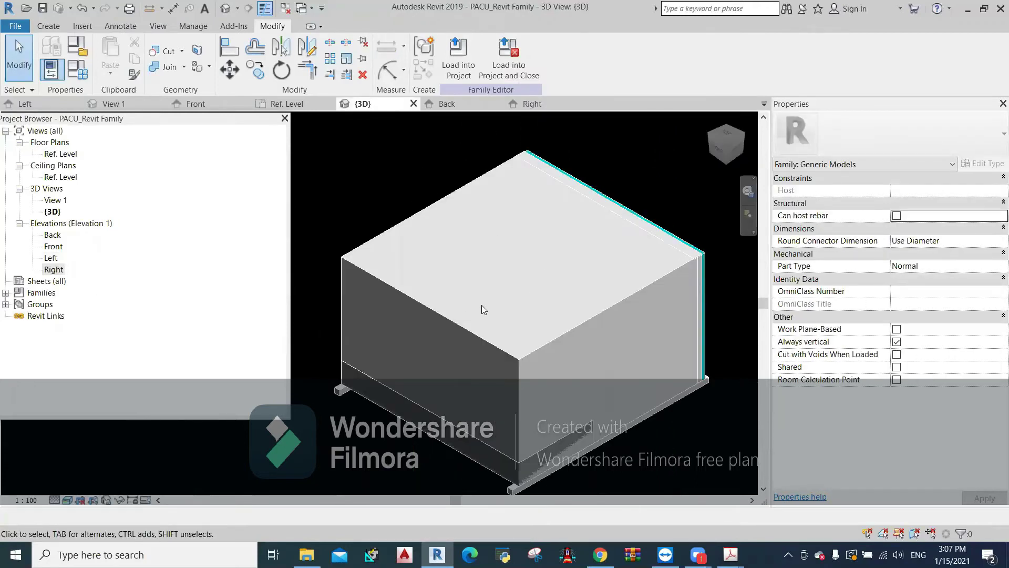
- Drag the extrusion's top face up to the box top and lock it
{"action": "left_click", "coordinate": [443, 426]}
{"action": "mouse_move", "coordinate": [440, 369]}
{"action": "left_mouse_down"}
{"action": "mouse_move", "coordinate": [464, 321]}
{"action": "mouse_move", "coordinate": [461, 288]}
{"action": "left_mouse_up"}
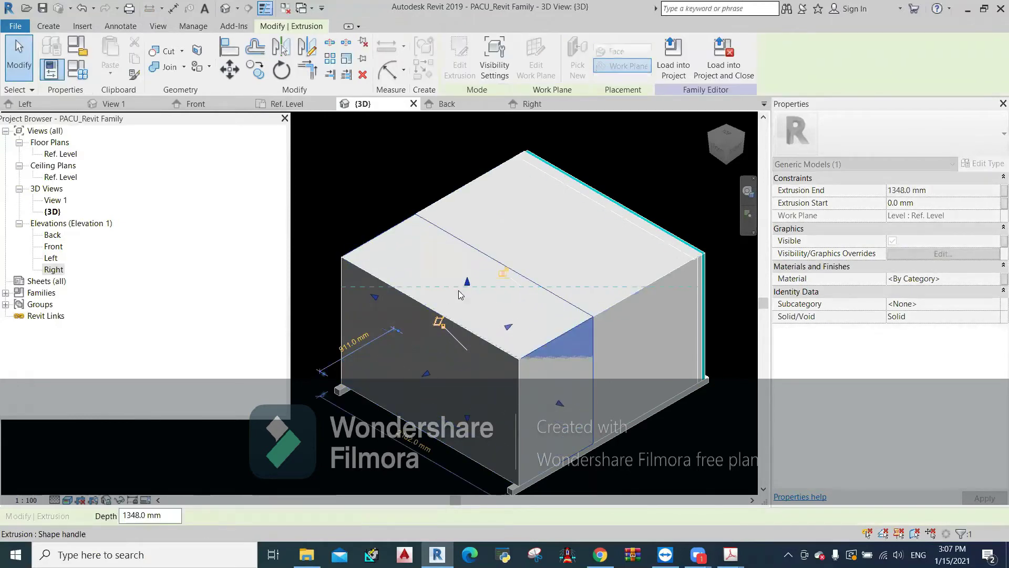
{"action": "left_click", "coordinate": [503, 274]}
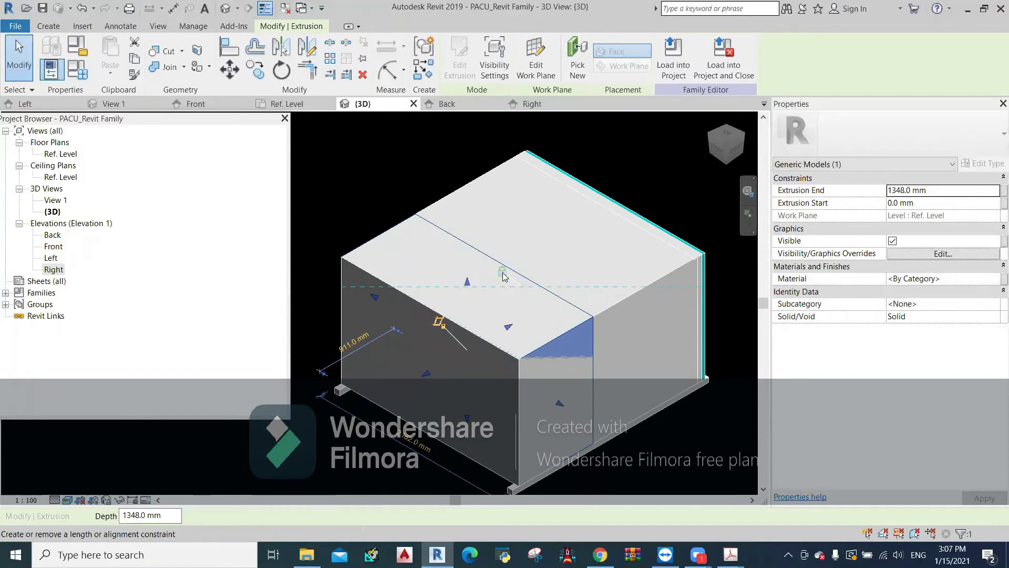
{"action": "key", "text": "Escape"}
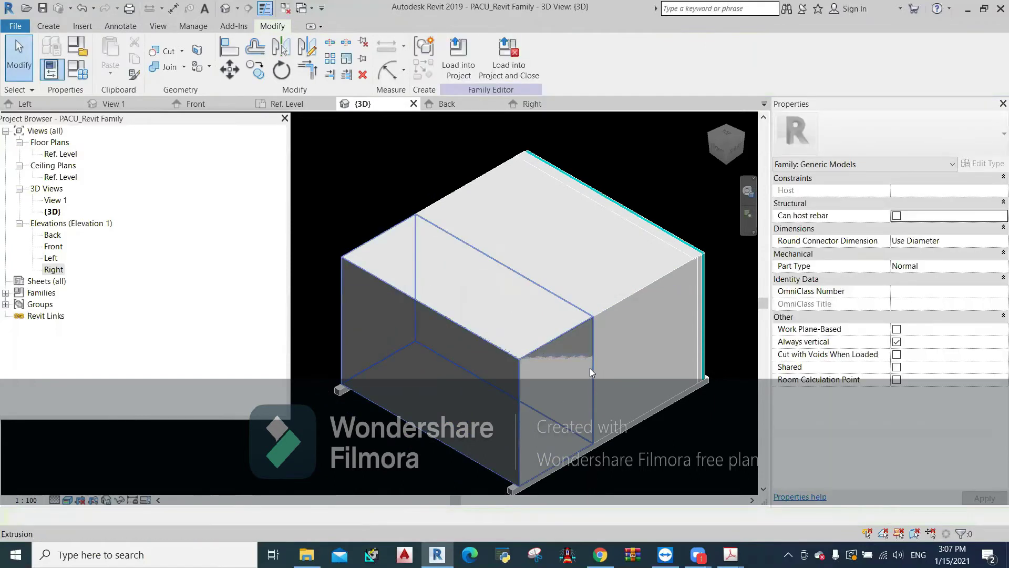
{"action": "left_click", "coordinate": [438, 399]}
{"action": "mouse_move", "coordinate": [441, 389]}
{"action": "left_mouse_down"}
{"action": "mouse_move", "coordinate": [422, 379]}
{"action": "mouse_move", "coordinate": [420, 399]}
{"action": "left_mouse_up"}
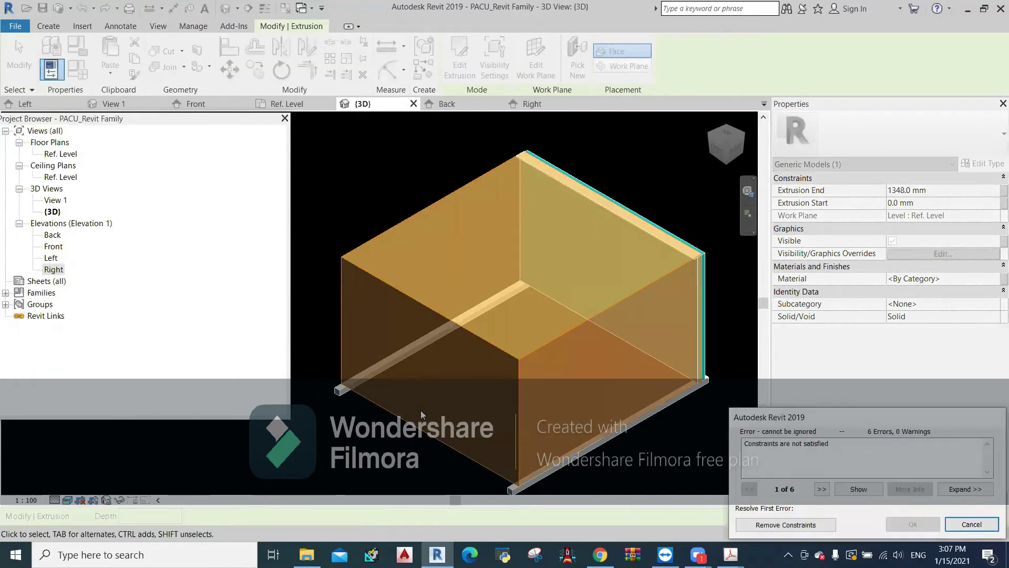
{"action": "key", "text": "Escape"}
- Raise the bottom face to make a 115.8 mm slab ending at 1348 mm, then view Left elevation
{"action": "left_click", "coordinate": [592, 388]}
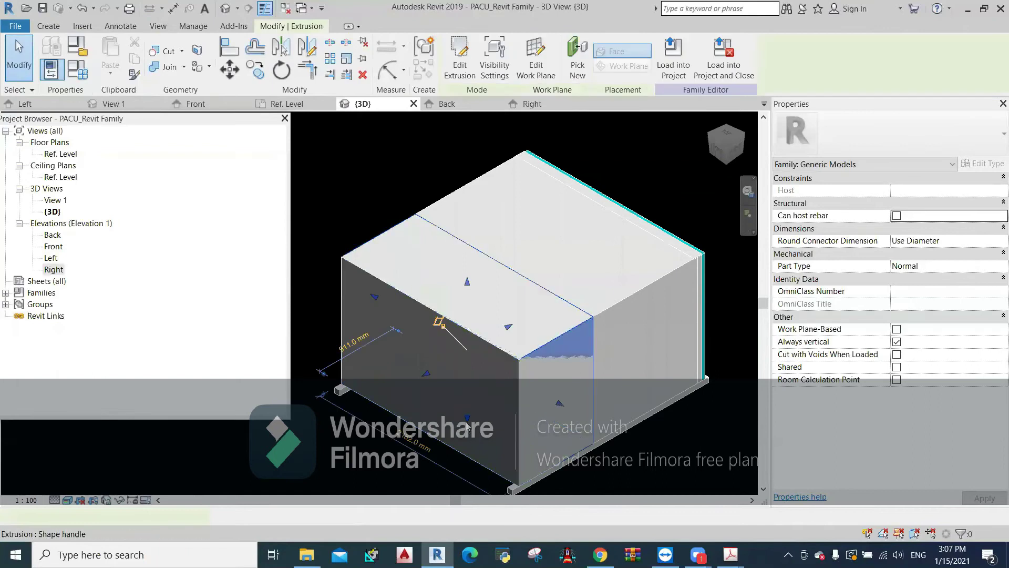
{"action": "left_click_drag", "start_coordinate": [469, 348], "coordinate": [471, 294]}
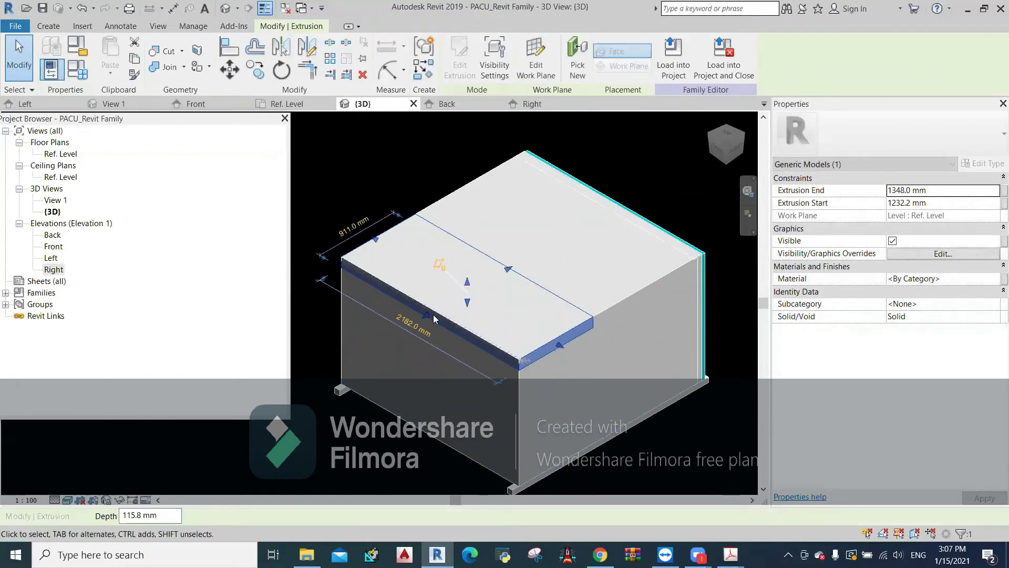
{"action": "left_click", "coordinate": [342, 182]}
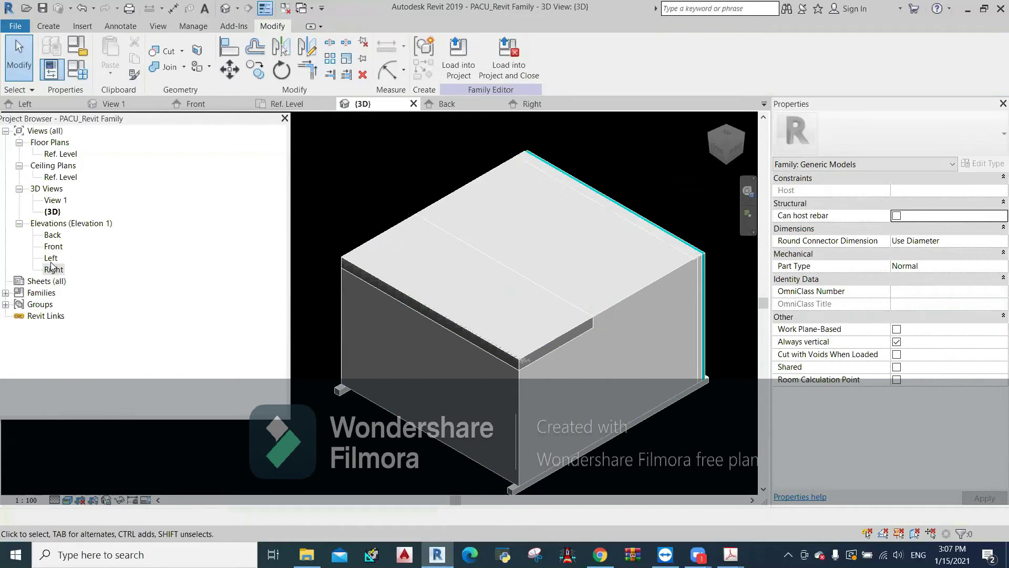
{"action": "double_click", "coordinate": [51, 258]}
{"action": "middle_click_drag", "start_coordinate": [501, 348], "coordinate": [618, 359]}
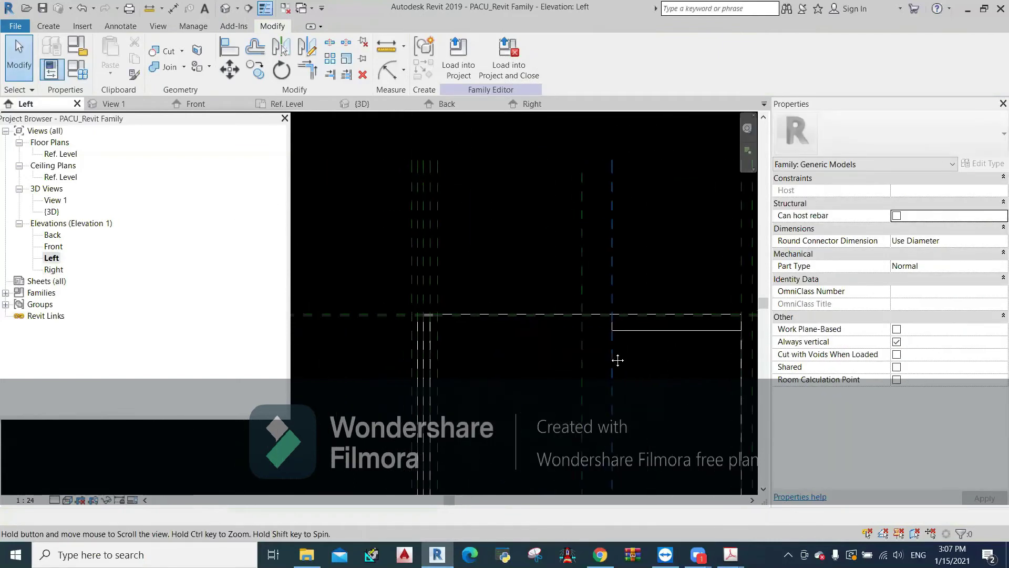
{"action": "scroll", "coordinate": [373, 320], "scroll_direction": "up", "scroll_amount": 2}
{"action": "scroll", "coordinate": [373, 319], "scroll_direction": "up", "scroll_amount": 2}
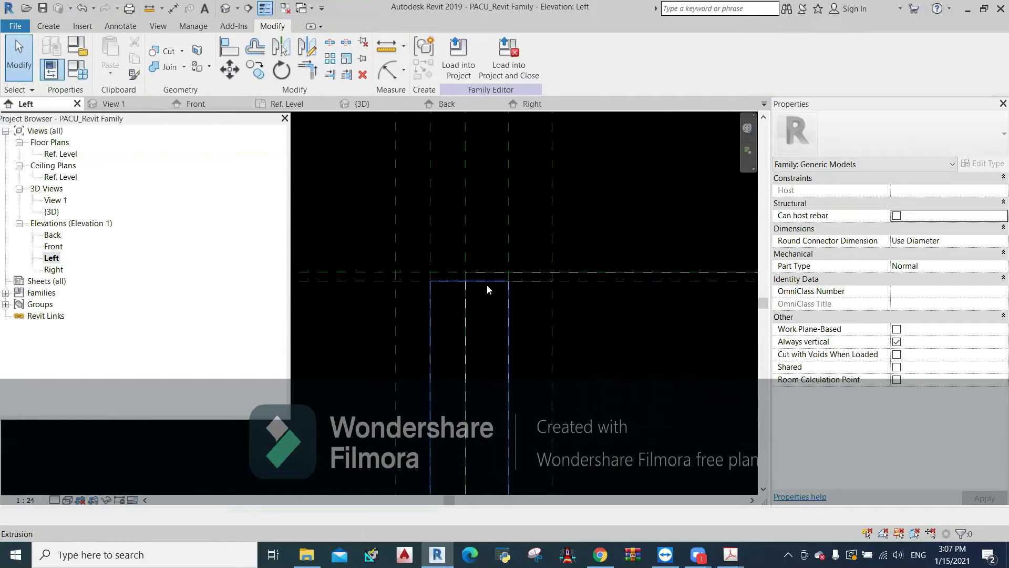
{"action": "middle_click_drag", "start_coordinate": [622, 285], "coordinate": [288, 342]}
{"action": "middle_click_drag", "start_coordinate": [616, 377], "coordinate": [616, 393]}
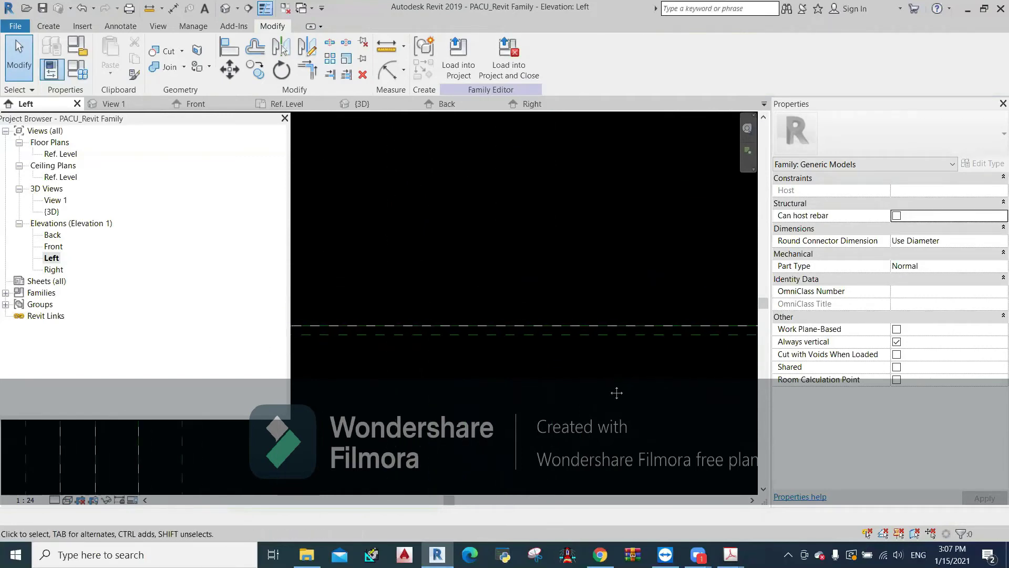
{"action": "scroll", "coordinate": [342, 376], "scroll_direction": "down", "scroll_amount": 2}
{"action": "scroll", "coordinate": [360, 372], "scroll_direction": "down", "scroll_amount": 2}
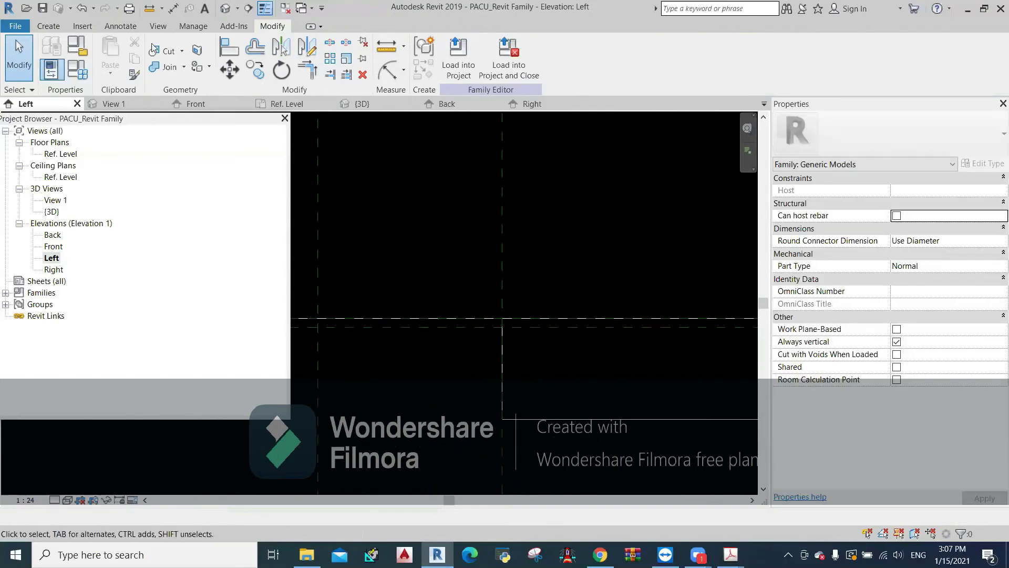
{"action": "left_click", "coordinate": [227, 50]}
{"action": "left_click", "coordinate": [474, 328]}
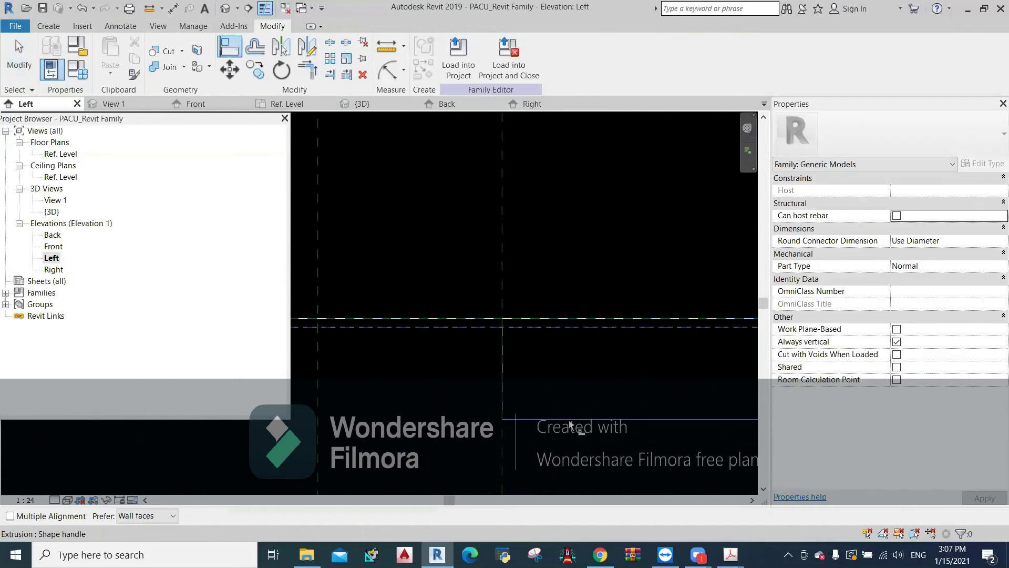
{"action": "scroll", "coordinate": [379, 337], "scroll_direction": "down", "scroll_amount": 2}
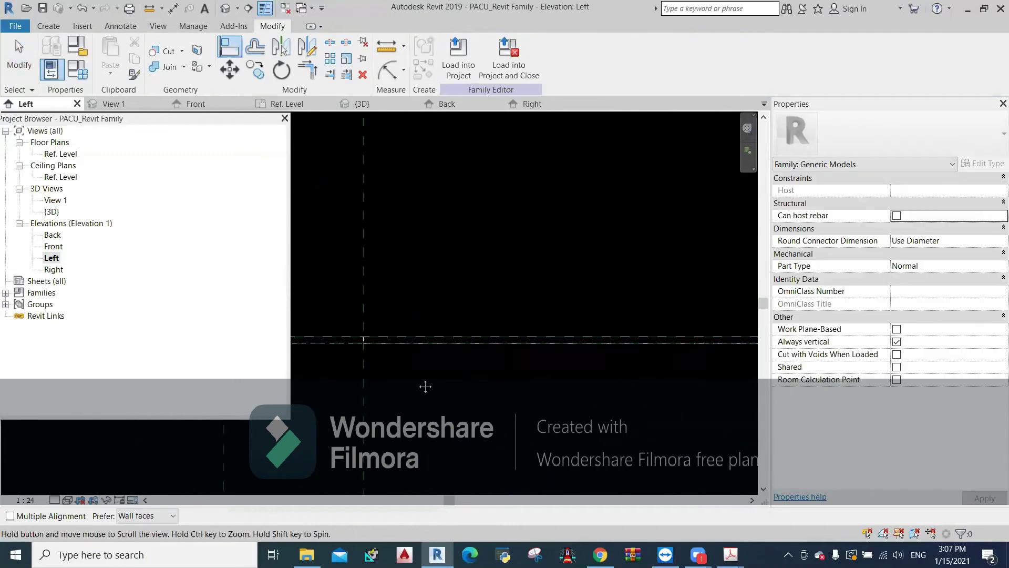
{"action": "key", "text": "Escape"}
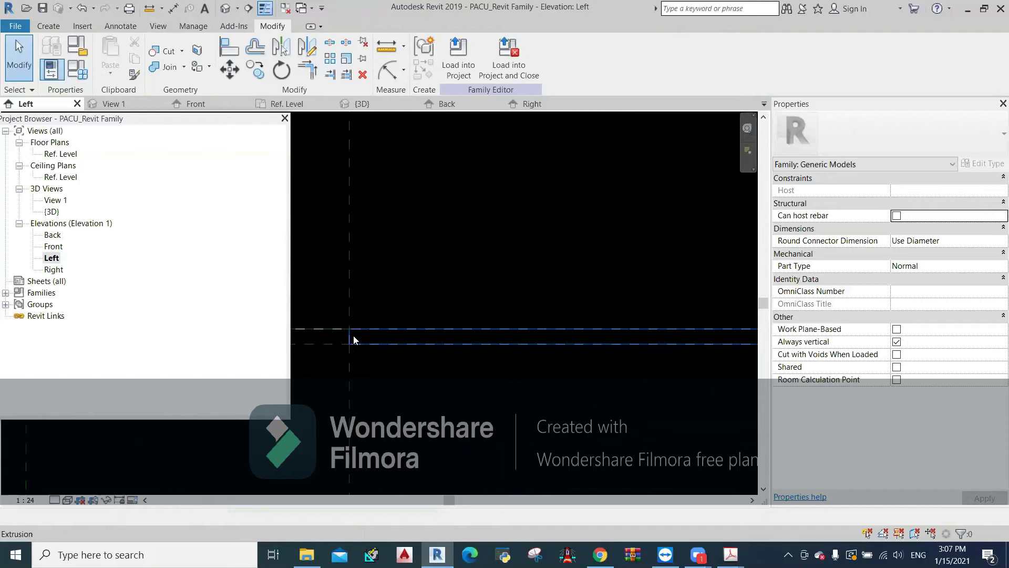
{"action": "left_click", "coordinate": [355, 344]}
{"action": "left_click", "coordinate": [396, 389]}
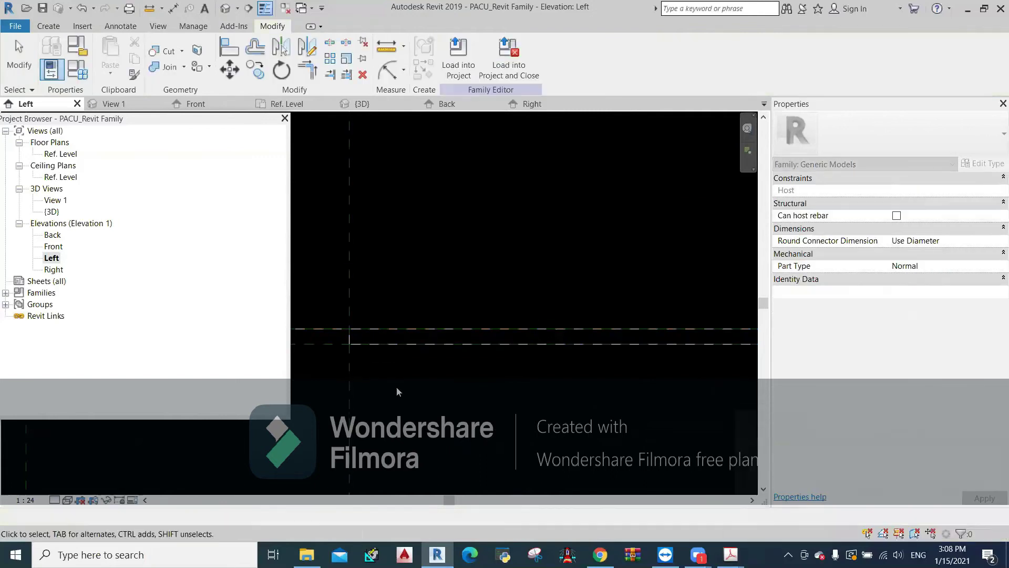
{"action": "left_click", "coordinate": [334, 352]}
{"action": "scroll", "coordinate": [459, 339], "scroll_direction": "down", "scroll_amount": 2}
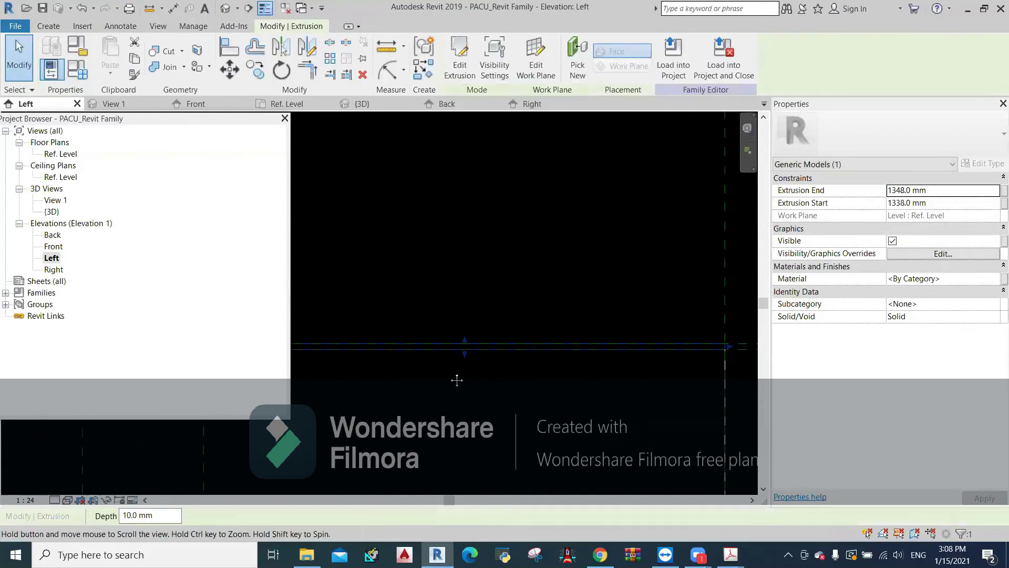
{"action": "left_click_drag", "start_coordinate": [459, 344], "coordinate": [460, 319]}
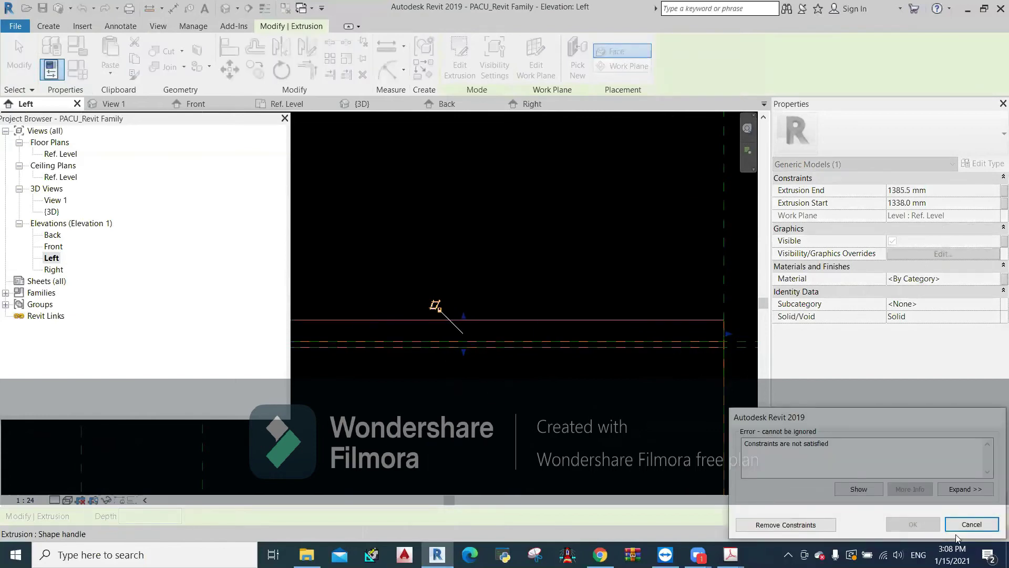
{"action": "left_click", "coordinate": [979, 525]}
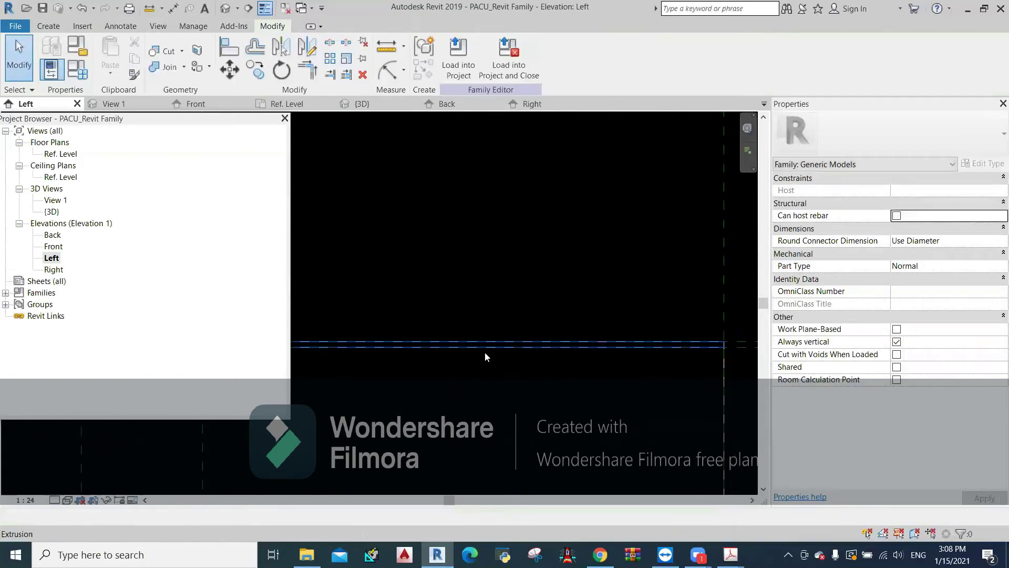
{"action": "left_click_drag", "start_coordinate": [464, 355], "coordinate": [464, 375]}
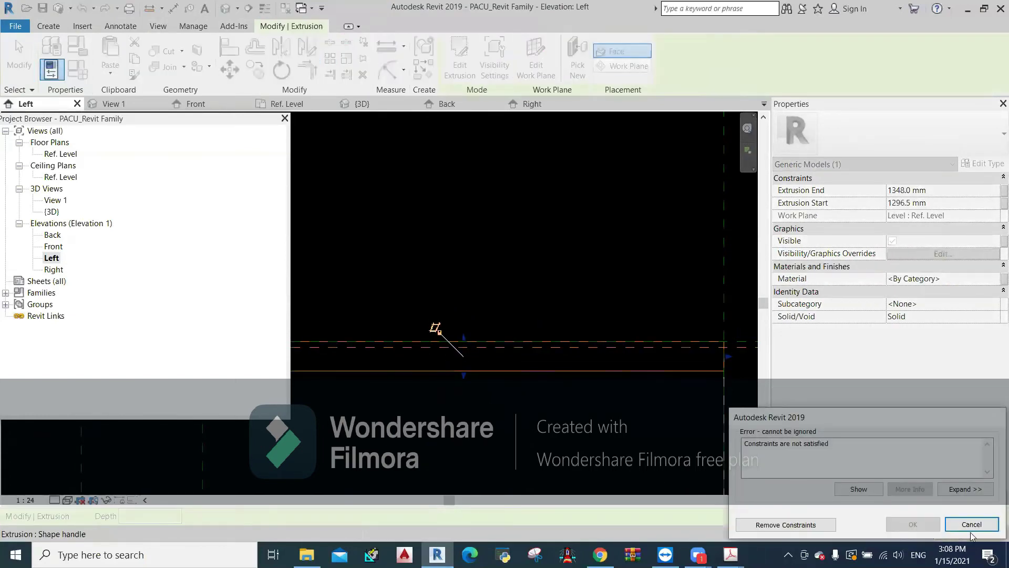
{"action": "left_click", "coordinate": [971, 525]}
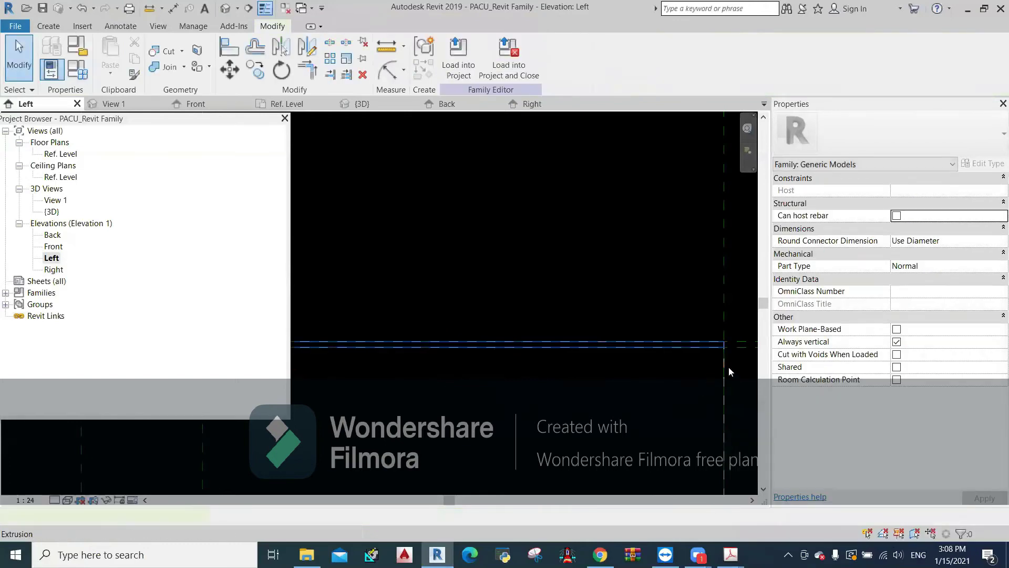
{"action": "left_click", "coordinate": [729, 367]}
{"action": "left_click_drag", "start_coordinate": [725, 344], "coordinate": [689, 399]}
{"action": "key", "text": "Escape"}
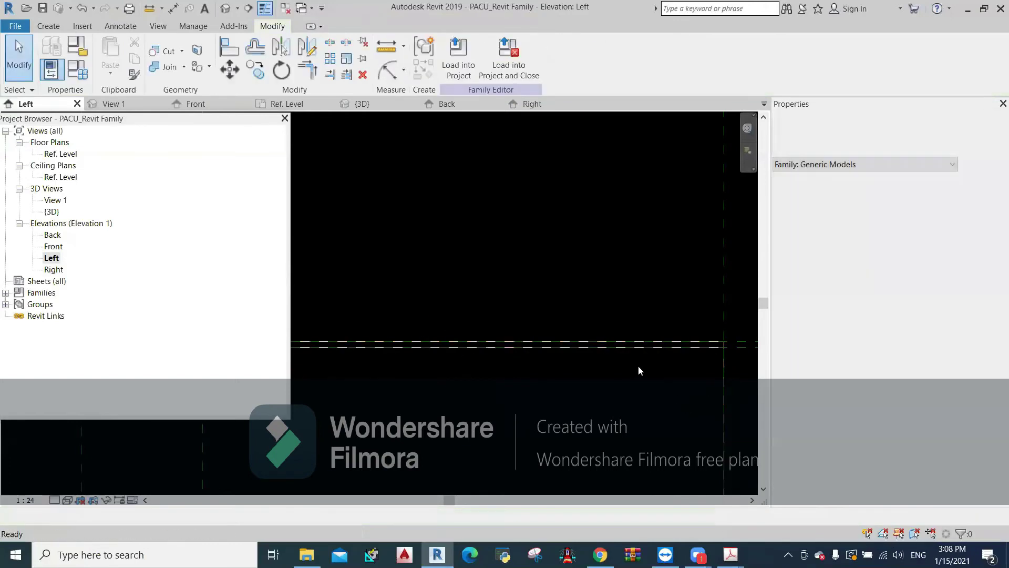
{"action": "left_click", "coordinate": [534, 365]}
{"action": "middle_click_drag", "start_coordinate": [412, 389], "coordinate": [538, 390]}
{"action": "left_click", "coordinate": [446, 225]}
- Select and inspect the box's top and front slab extrusions in the 3D view
{"action": "left_click", "coordinate": [378, 104]}
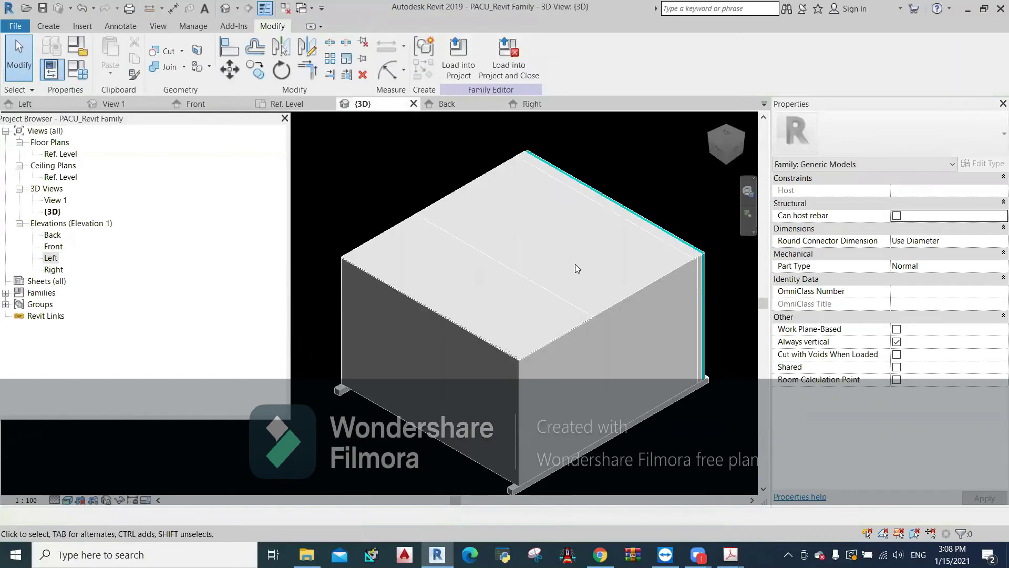
{"action": "middle_click_drag", "start_coordinate": [568, 304], "coordinate": [515, 379]}
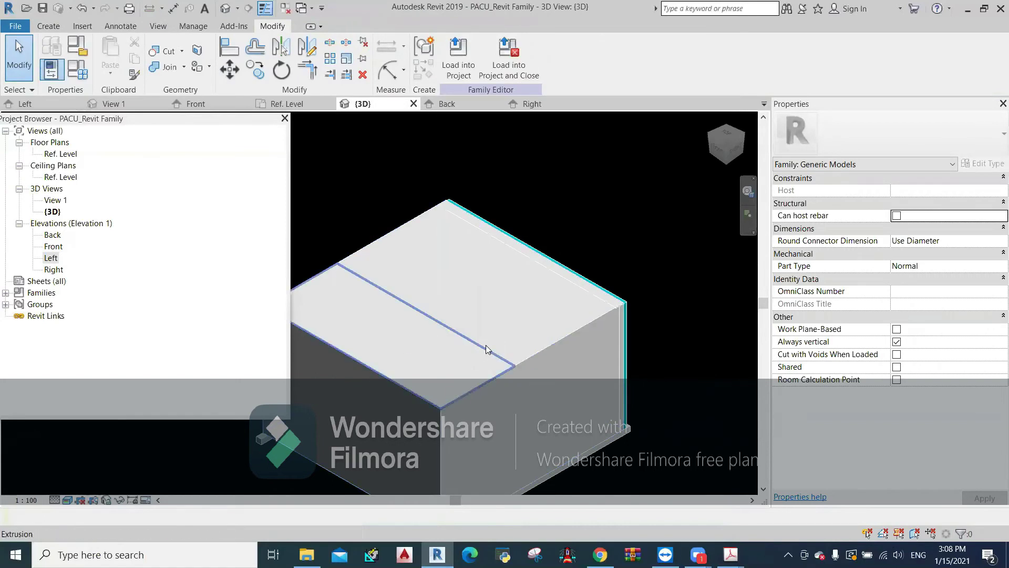
{"action": "left_click", "coordinate": [597, 300]}
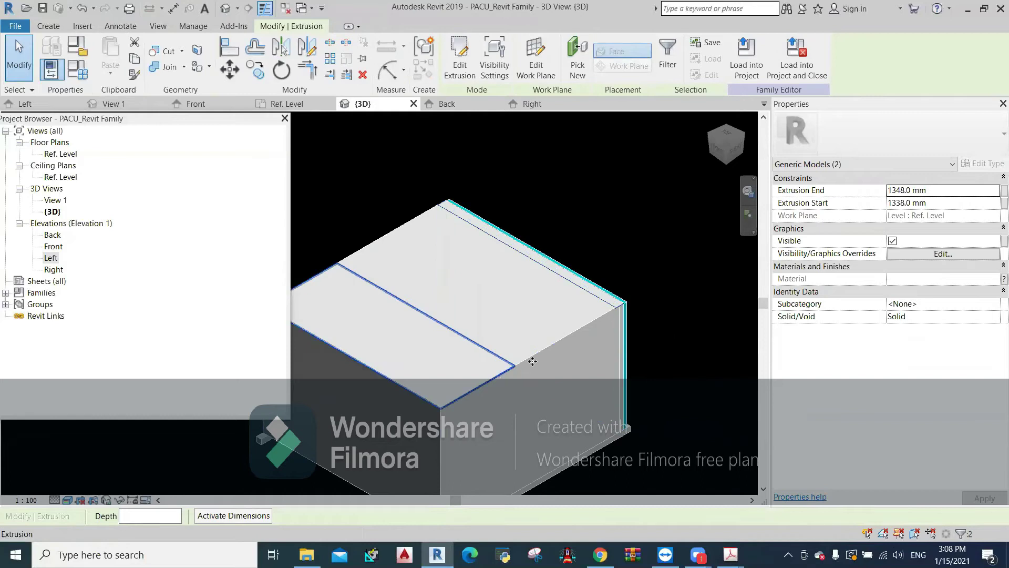
{"action": "left_click", "coordinate": [652, 256]}
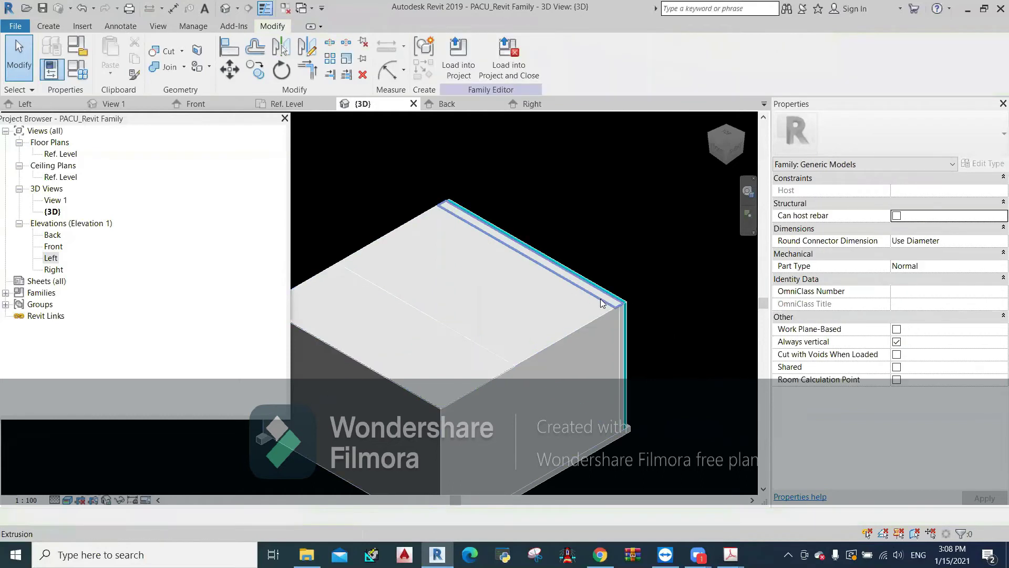
{"action": "left_click", "coordinate": [603, 304]}
{"action": "left_click", "coordinate": [505, 374], "text": "ctrl"}
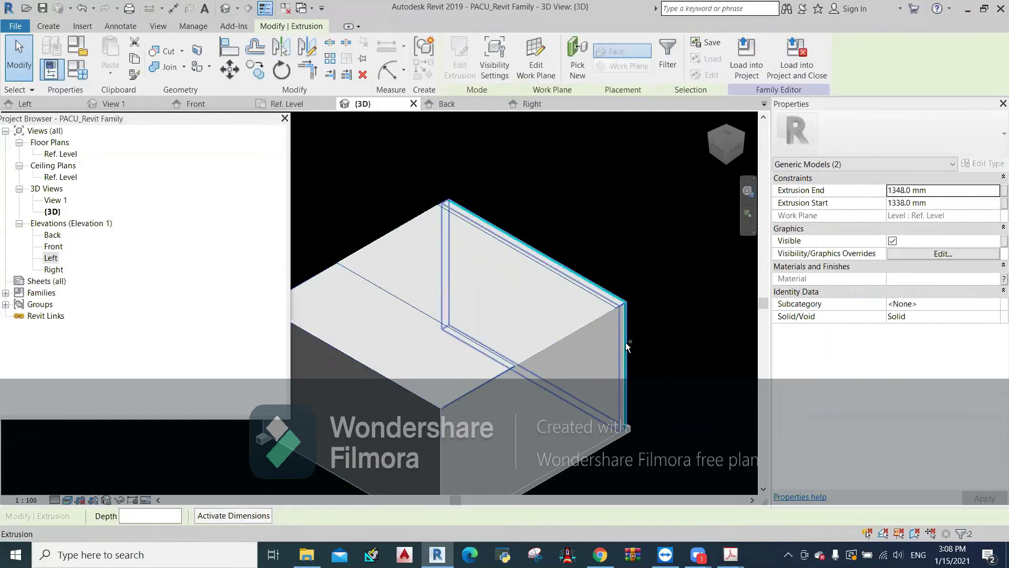
- Clear the selection and reopen the Ref. Level floor plan of the PACU family
{"action": "left_click", "coordinate": [638, 262]}
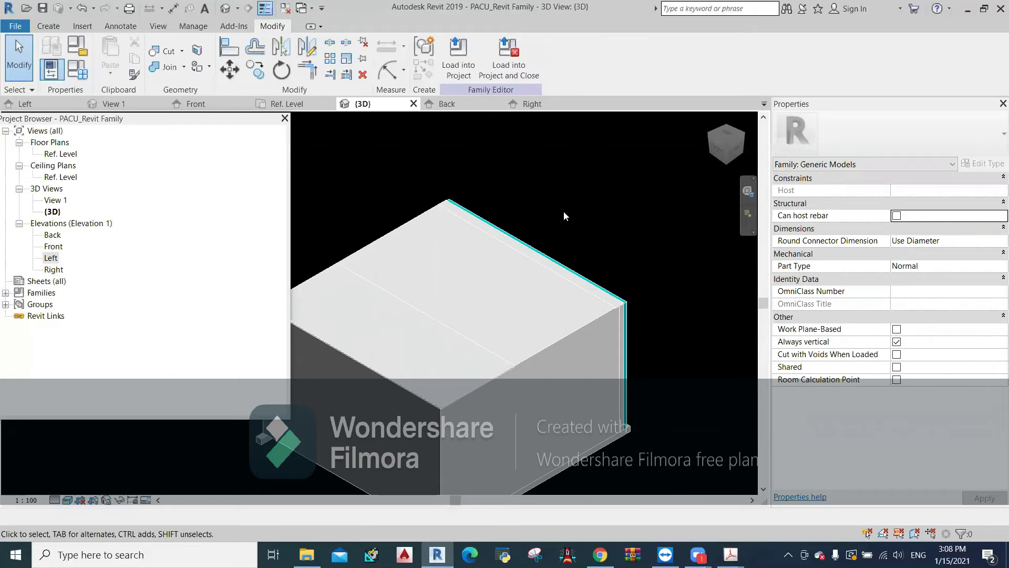
{"action": "double_click", "coordinate": [69, 155]}
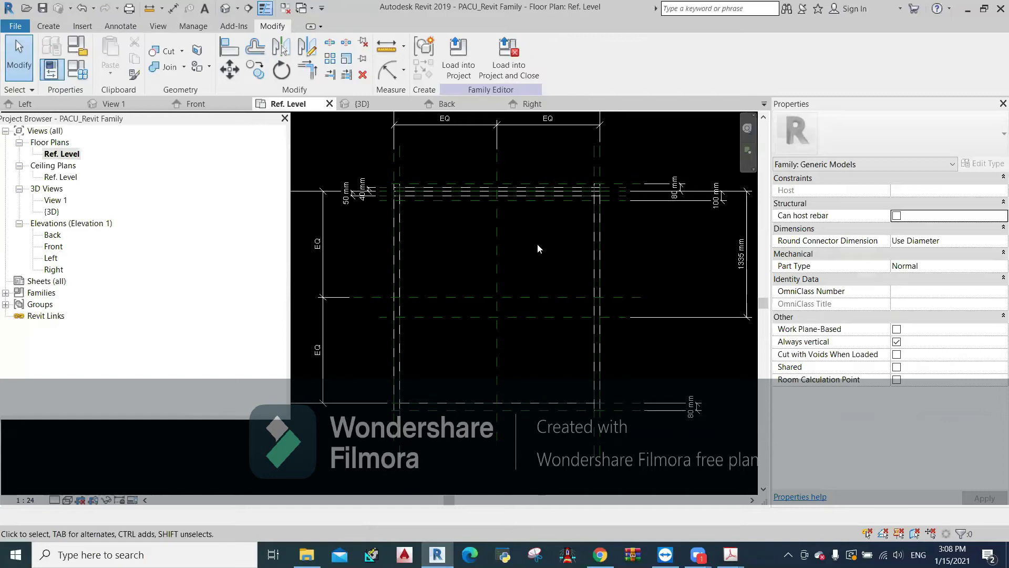
{"action": "middle_click_drag", "start_coordinate": [537, 244], "coordinate": [533, 256]}
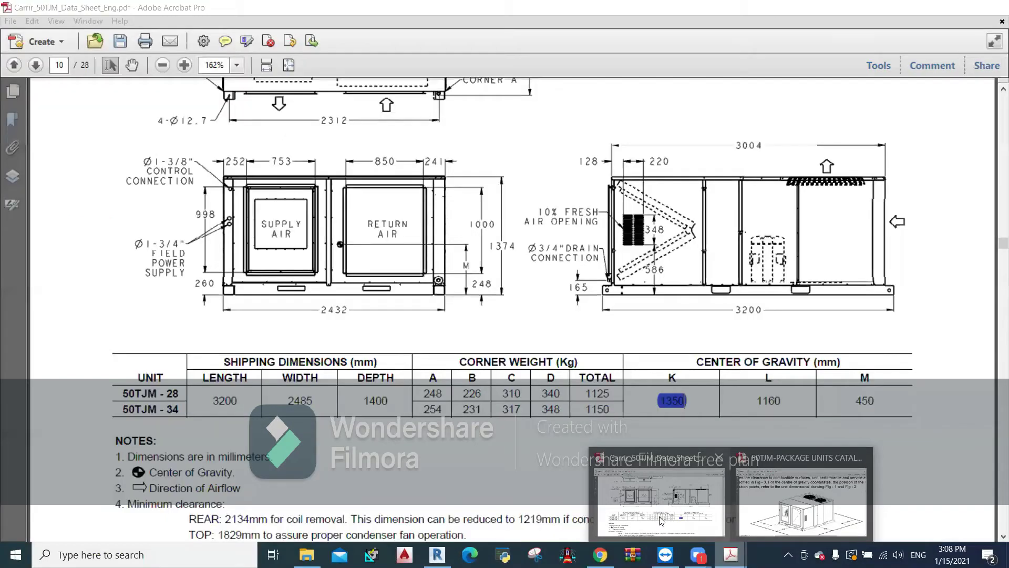
- Show page 10 of Carrir_50TJM_Data_Sheet_Eng.pdf and begin a Snipping Tool capture near CORNER C
{"action": "left_click", "coordinate": [787, 512]}
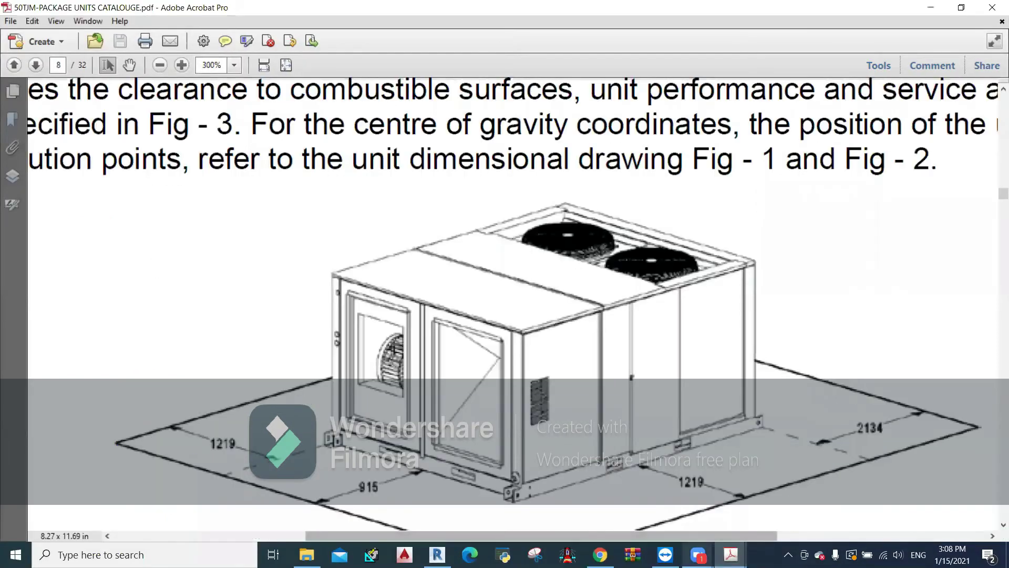
{"action": "left_click", "coordinate": [657, 494]}
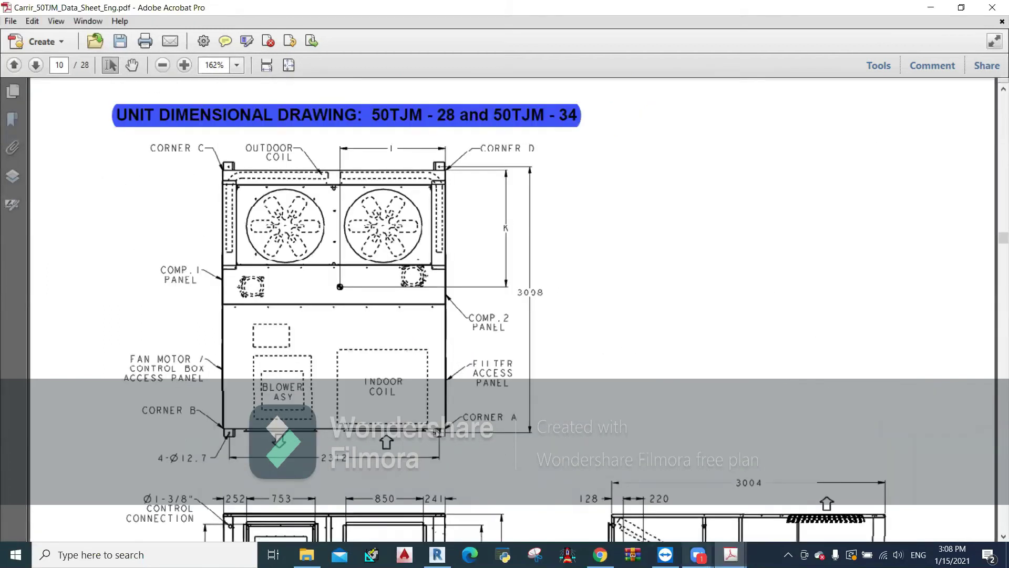
{"action": "left_click", "coordinate": [534, 555]}
{"action": "left_click", "coordinate": [320, 227]}
{"action": "mouse_move", "coordinate": [126, 131]}
{"action": "left_mouse_down"}
{"action": "mouse_move", "coordinate": [140, 160]}
{"action": "mouse_move", "coordinate": [275, 162]}
{"action": "left_mouse_up"}
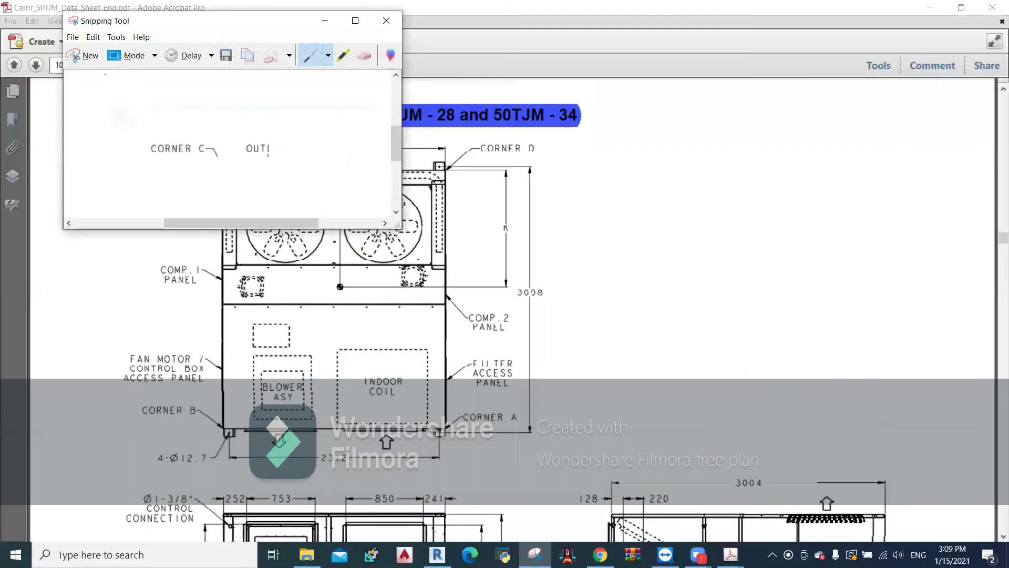
- Capture the 50TJM unit's two-fan drawing from CORNER C downward
{"action": "left_click", "coordinate": [87, 56]}
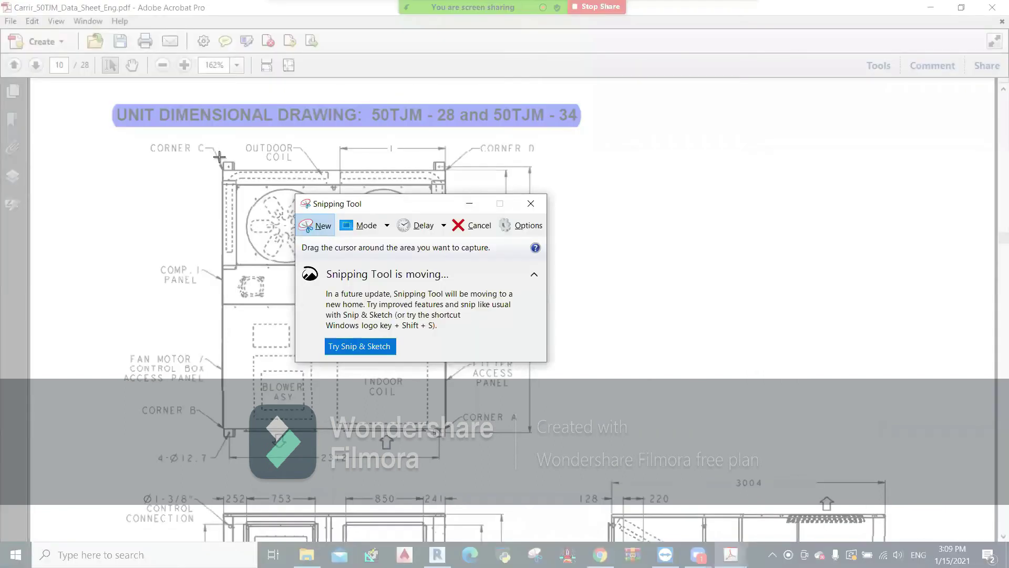
{"action": "left_click_drag", "start_coordinate": [218, 157], "coordinate": [449, 440]}
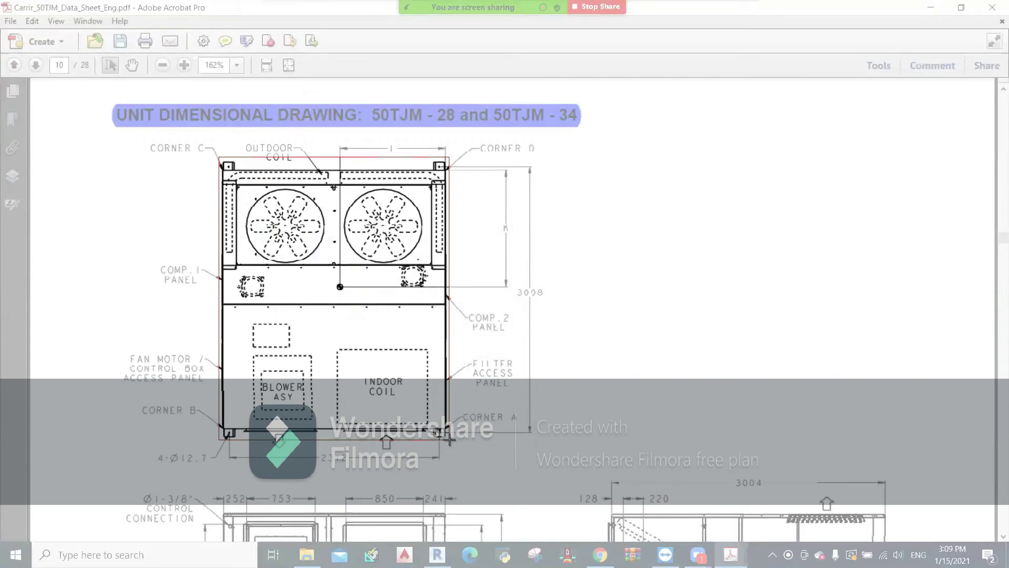
{"action": "left_click_drag", "start_coordinate": [449, 440], "coordinate": [449, 440]}
- Save the capture as a PNG on the Desktop and return to Revit
{"action": "right_click", "coordinate": [326, 221]}
{"action": "left_click", "coordinate": [338, 243]}
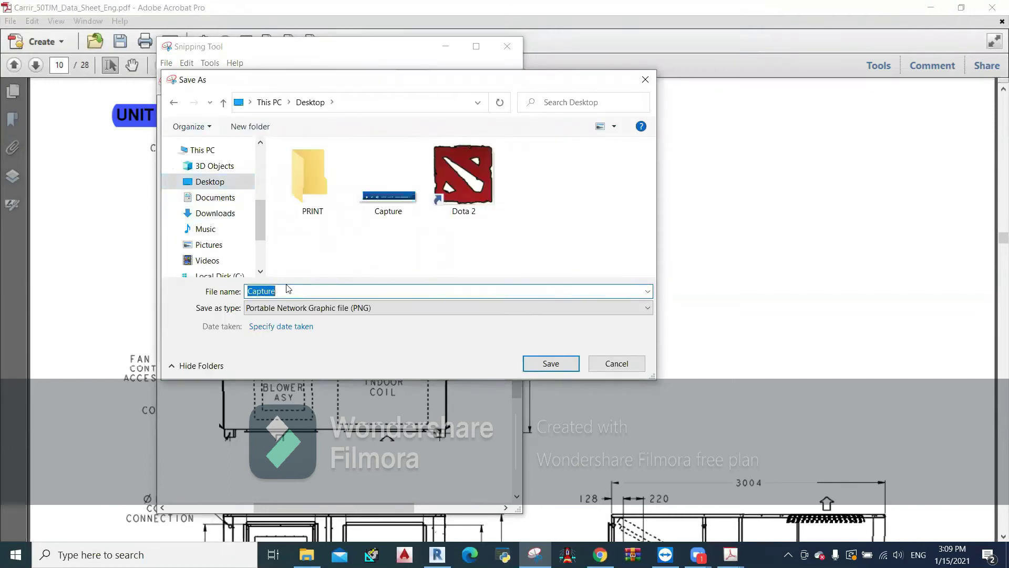
{"action": "left_click", "coordinate": [524, 365]}
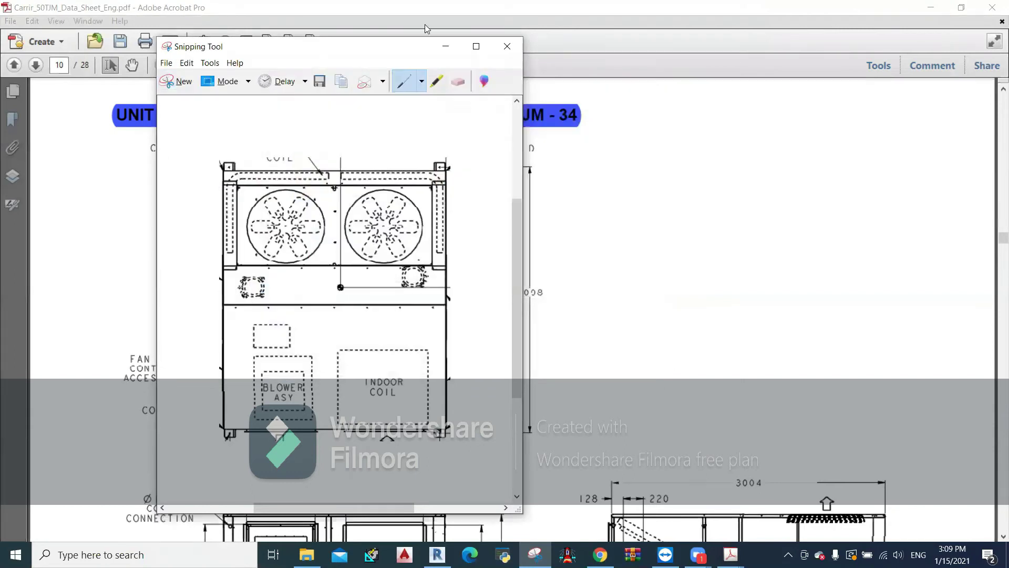
{"action": "left_click", "coordinate": [446, 47]}
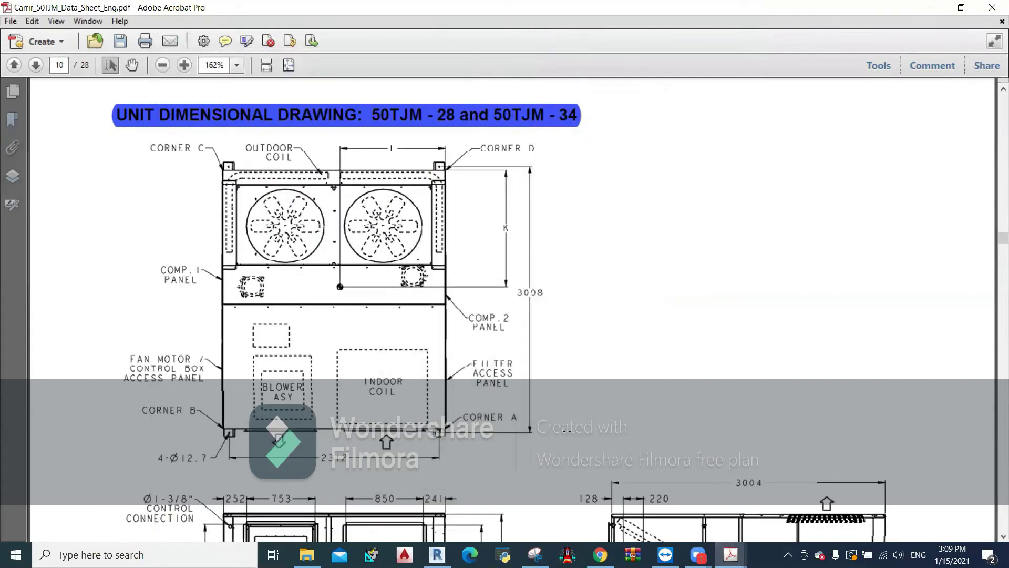
{"action": "left_click", "coordinate": [438, 555]}
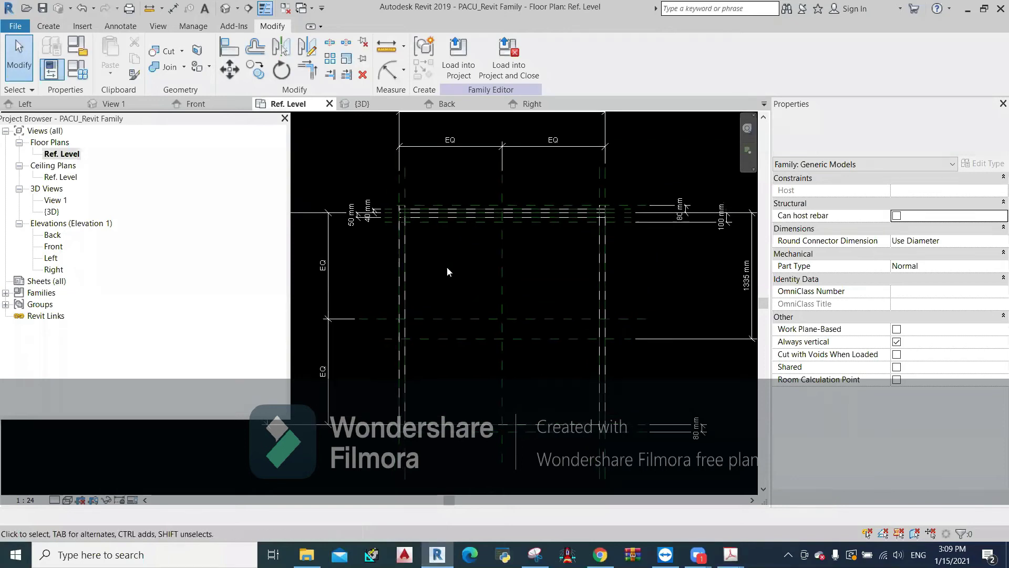
- Insert the Desktop image FANS.PNG into the plan, dismissing the visibility warning
{"action": "left_click", "coordinate": [83, 26]}
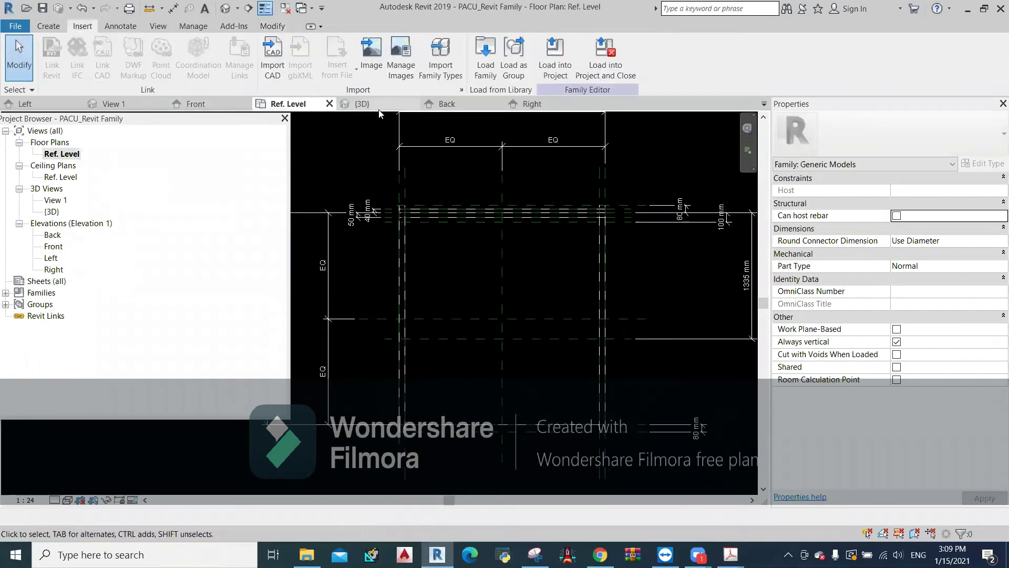
{"action": "left_click", "coordinate": [370, 79]}
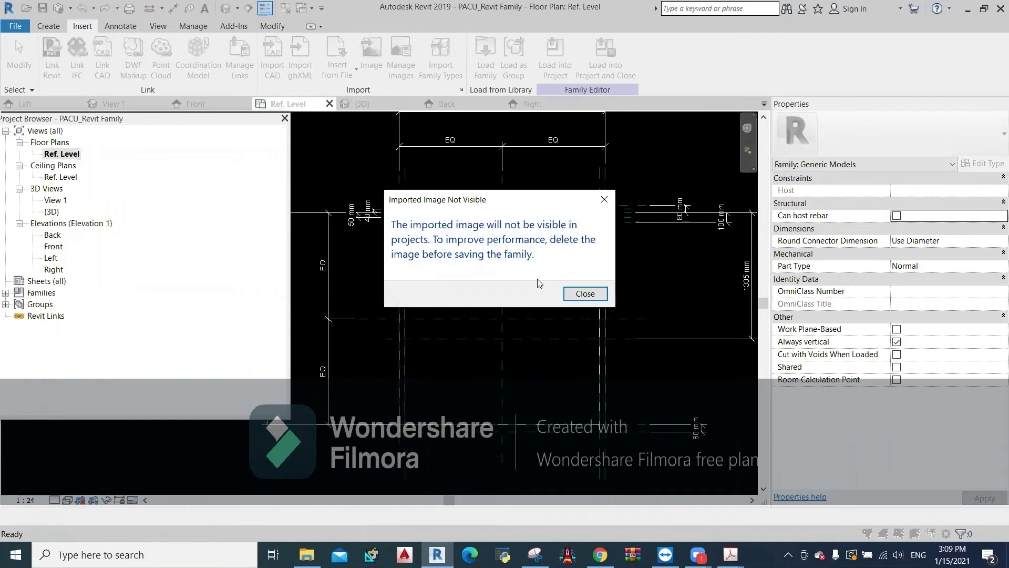
{"action": "left_click", "coordinate": [609, 208]}
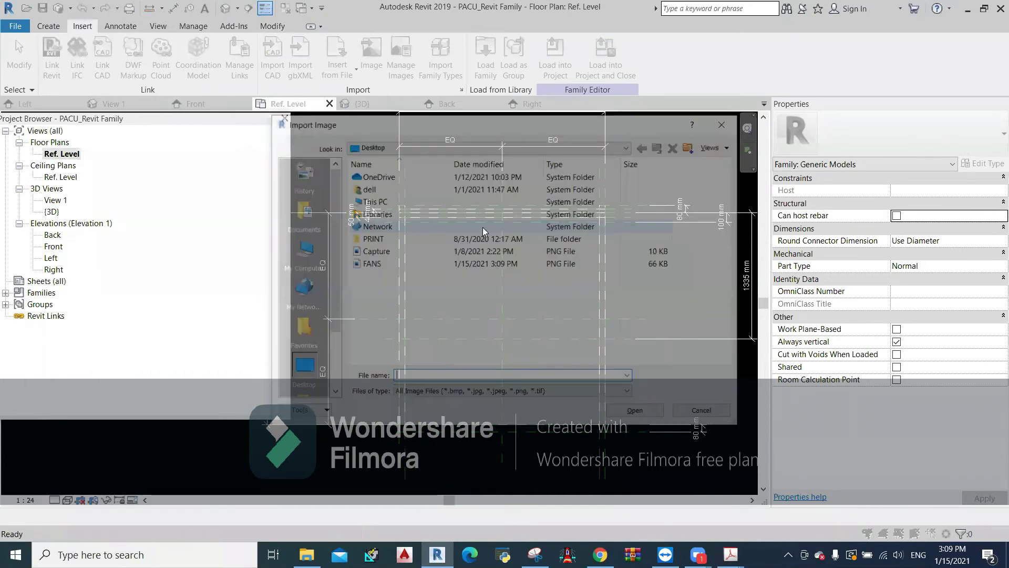
{"action": "left_click", "coordinate": [377, 267]}
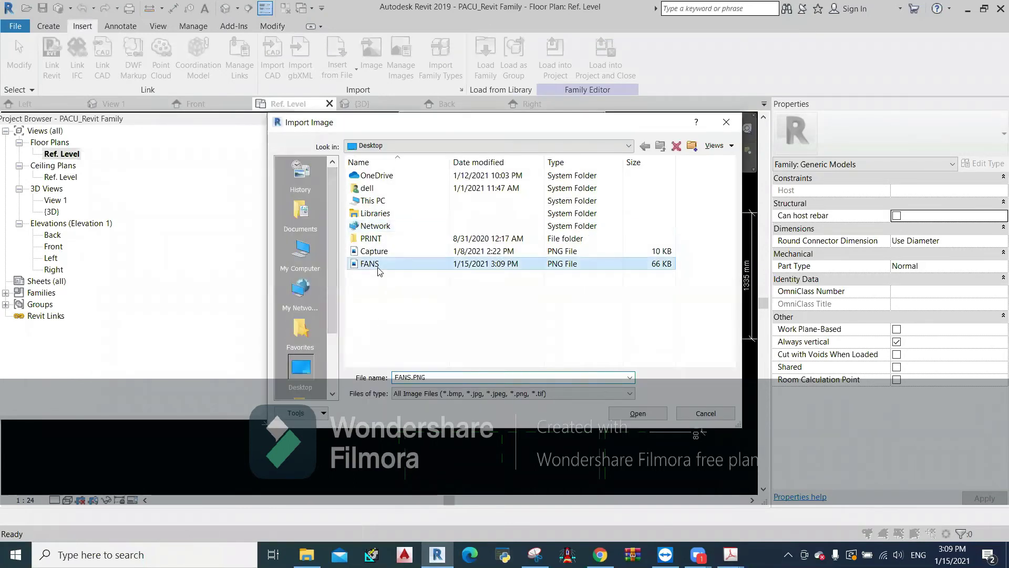
{"action": "left_click", "coordinate": [638, 413]}
- Place the FANS.PNG image beside the family in the Ref. Level plan
{"action": "scroll", "coordinate": [489, 286], "scroll_direction": "down", "scroll_amount": 5}
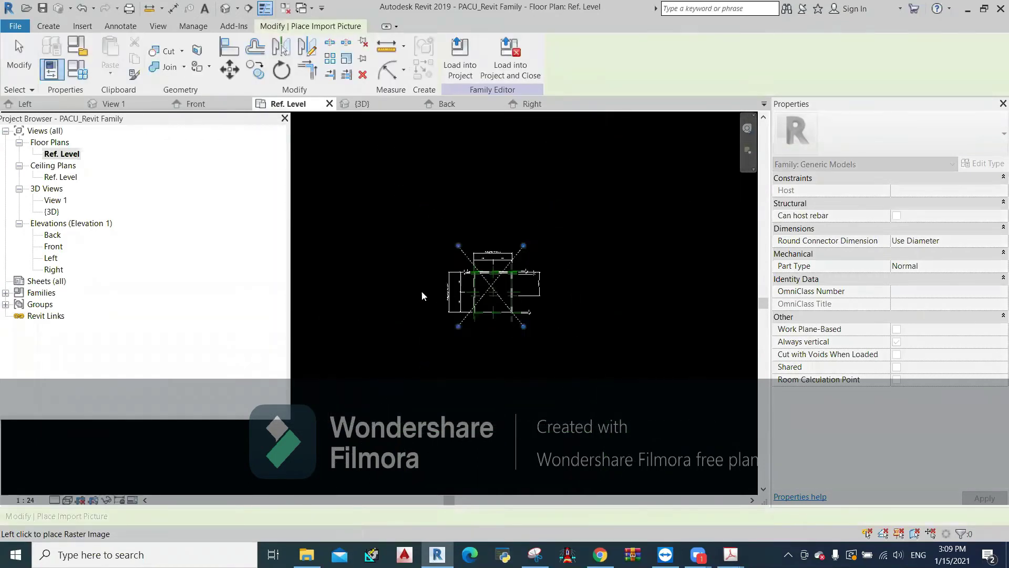
{"action": "left_click", "coordinate": [407, 291]}
{"action": "scroll", "coordinate": [414, 263], "scroll_direction": "up", "scroll_amount": 3}
{"action": "key", "text": "Escape"}
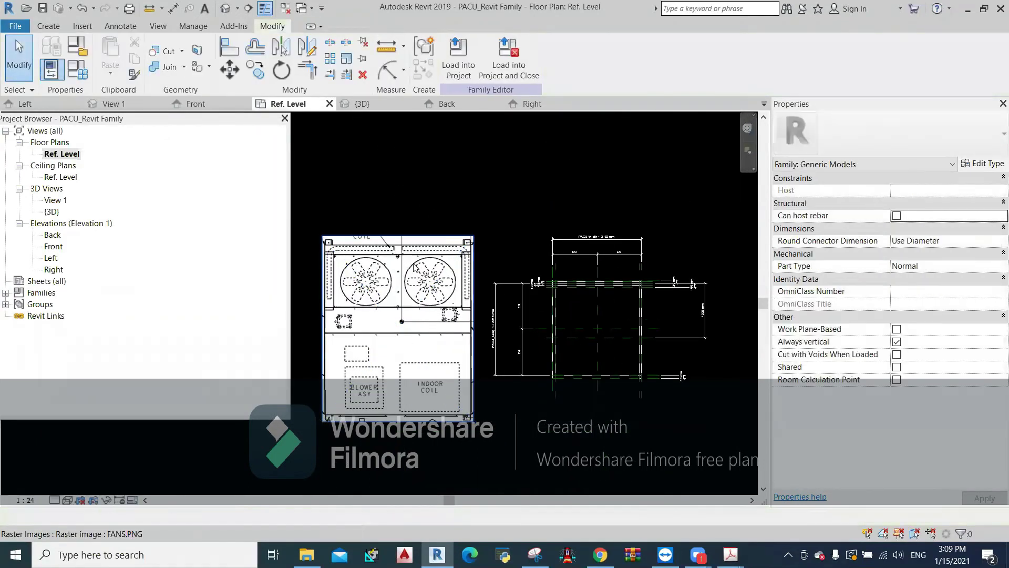
{"action": "left_click", "coordinate": [401, 308]}
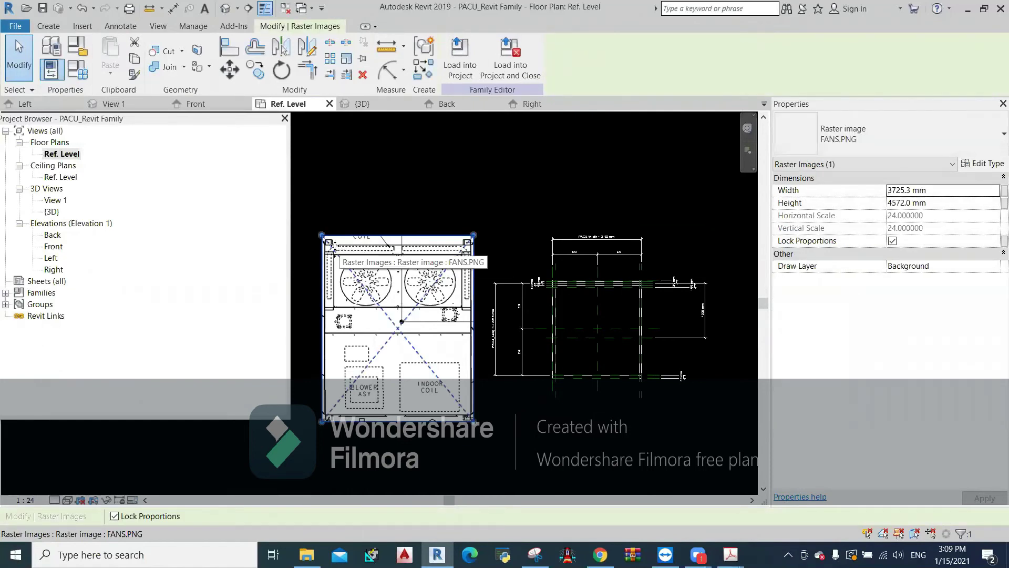
{"action": "left_click", "coordinate": [479, 316]}
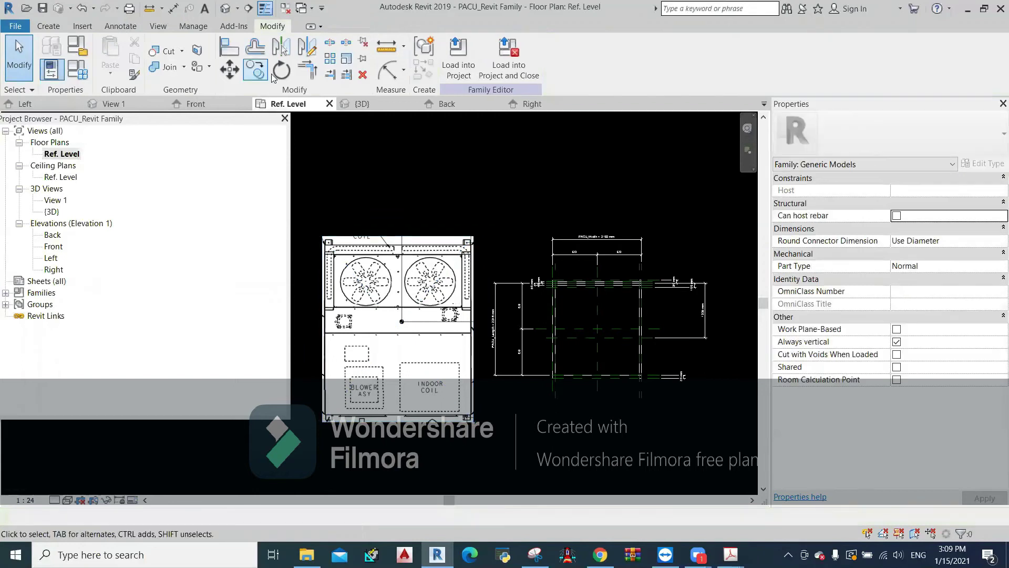
{"action": "scroll", "coordinate": [483, 333], "scroll_direction": "up", "scroll_amount": 4}
{"action": "scroll", "coordinate": [495, 311], "scroll_direction": "down", "scroll_amount": 1}
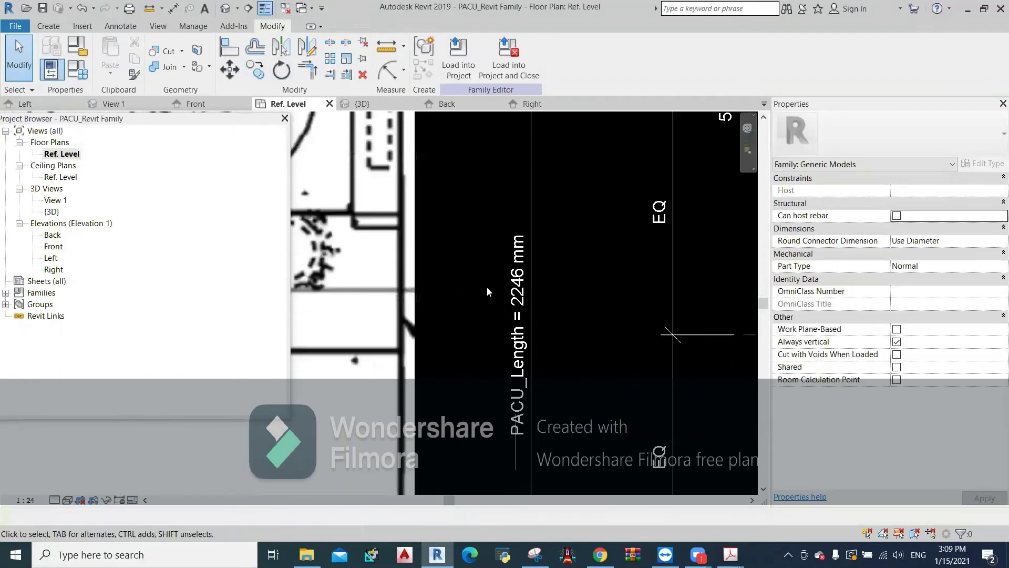
{"action": "scroll", "coordinate": [486, 286], "scroll_direction": "down", "scroll_amount": 3}
- Measure the fan image's height starting from its lower corner
{"action": "left_click", "coordinate": [150, 8]}
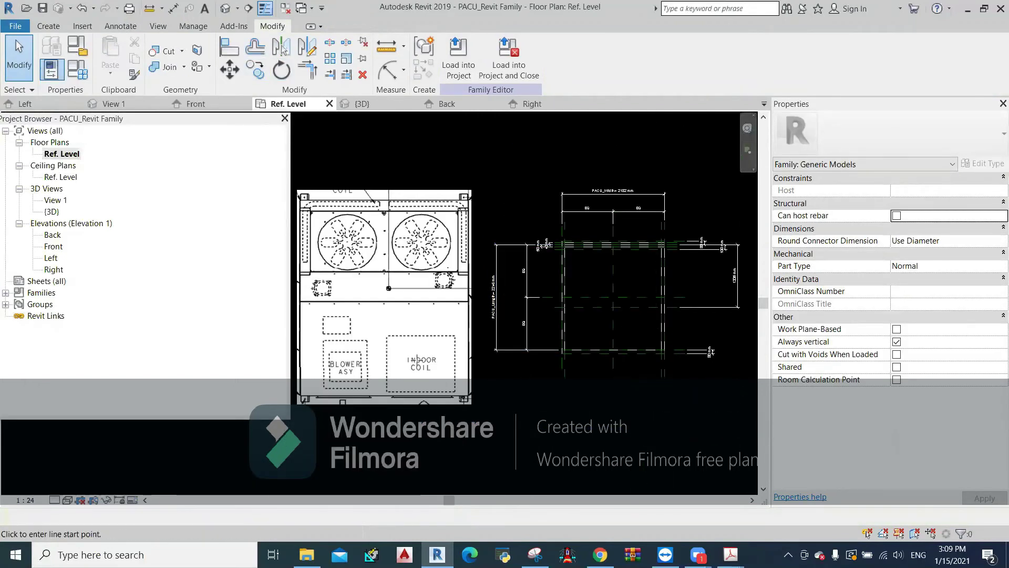
{"action": "scroll", "coordinate": [475, 411], "scroll_direction": "up", "scroll_amount": 2}
{"action": "left_click", "coordinate": [431, 393]}
{"action": "middle_click_drag", "start_coordinate": [484, 210], "coordinate": [514, 355]}
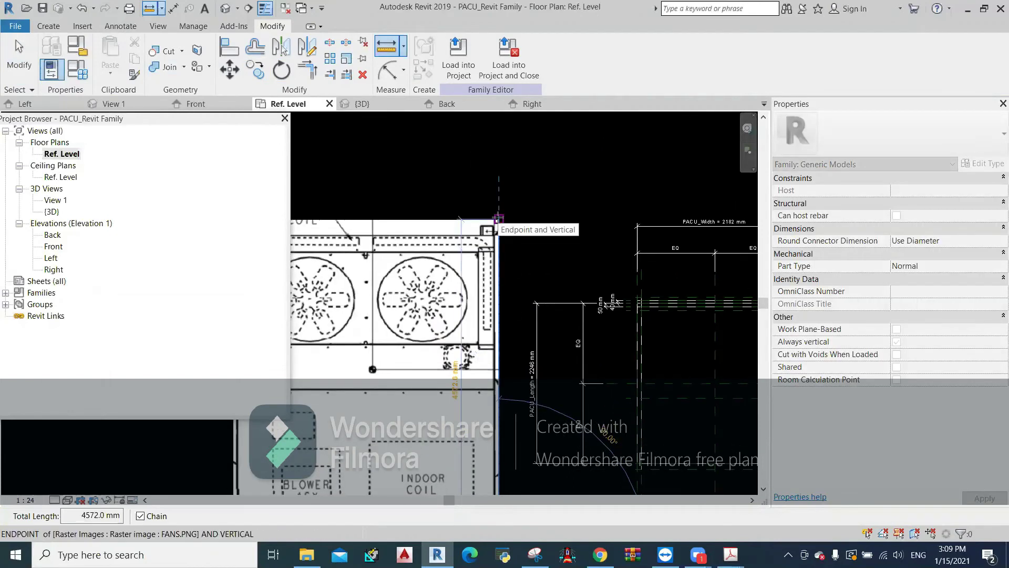
{"action": "scroll", "coordinate": [498, 217], "scroll_direction": "down", "scroll_amount": 3}
{"action": "key", "text": "Escape"}
- Unlock the image's proportions and drag its top edge down to shorten it
{"action": "left_click", "coordinate": [497, 218]}
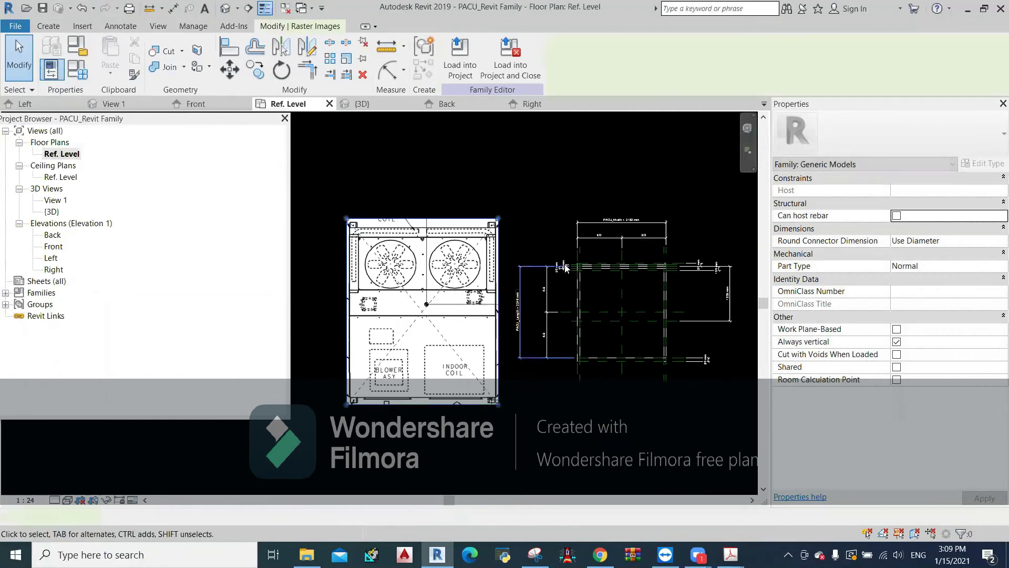
{"action": "left_click", "coordinate": [892, 241]}
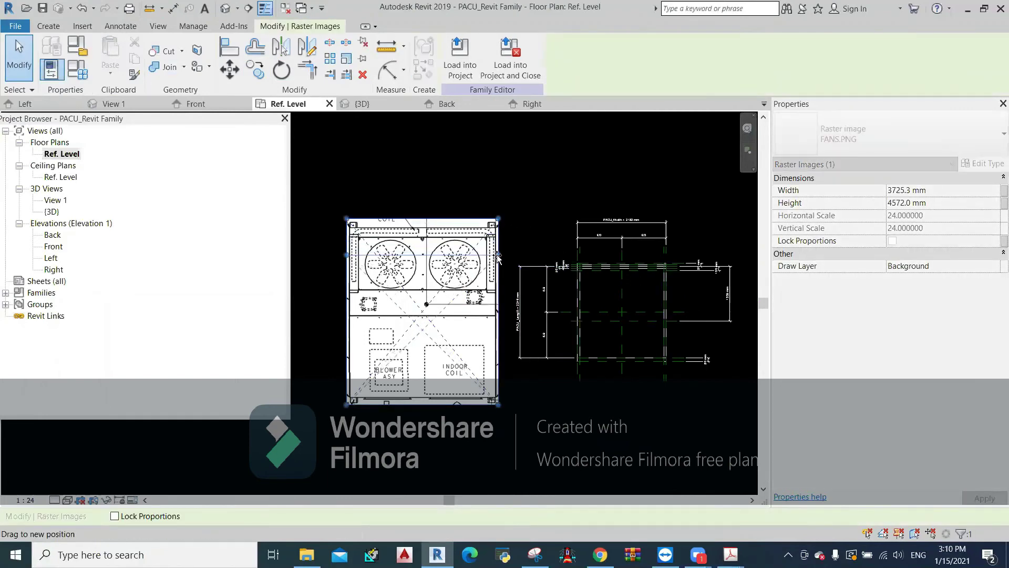
{"action": "left_click_drag", "start_coordinate": [498, 257], "coordinate": [498, 256]}
{"action": "scroll", "coordinate": [494, 290], "scroll_direction": "up", "scroll_amount": 2}
{"action": "scroll", "coordinate": [493, 290], "scroll_direction": "up", "scroll_amount": 1}
{"action": "left_click", "coordinate": [297, 135]}
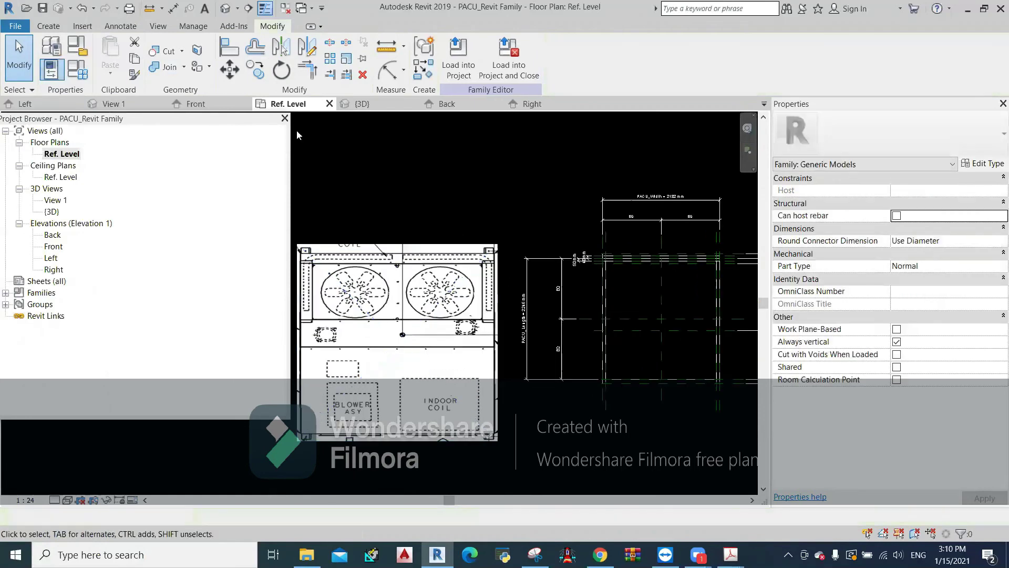
{"action": "left_click", "coordinate": [149, 8]}
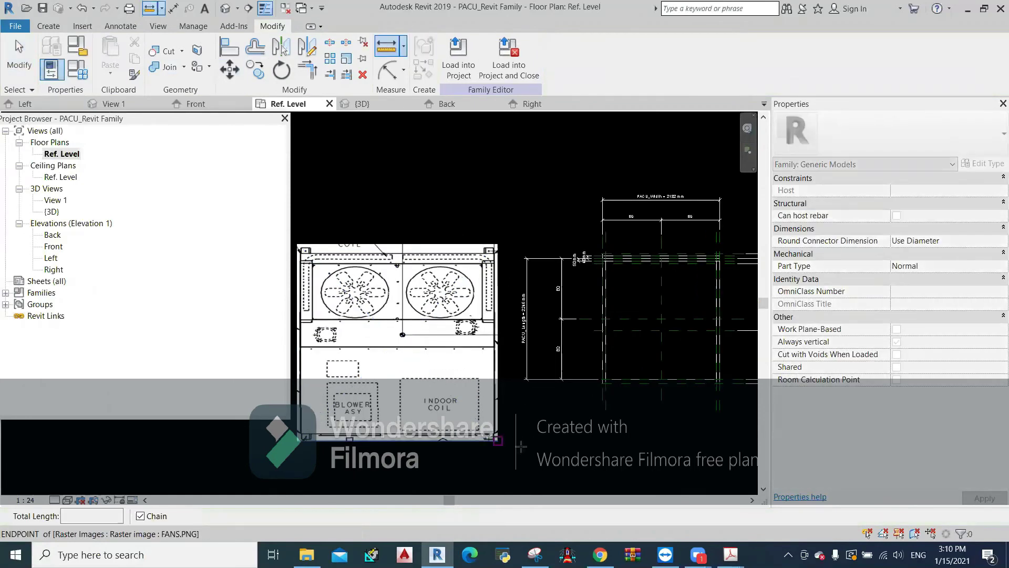
{"action": "key", "text": "Escape"}
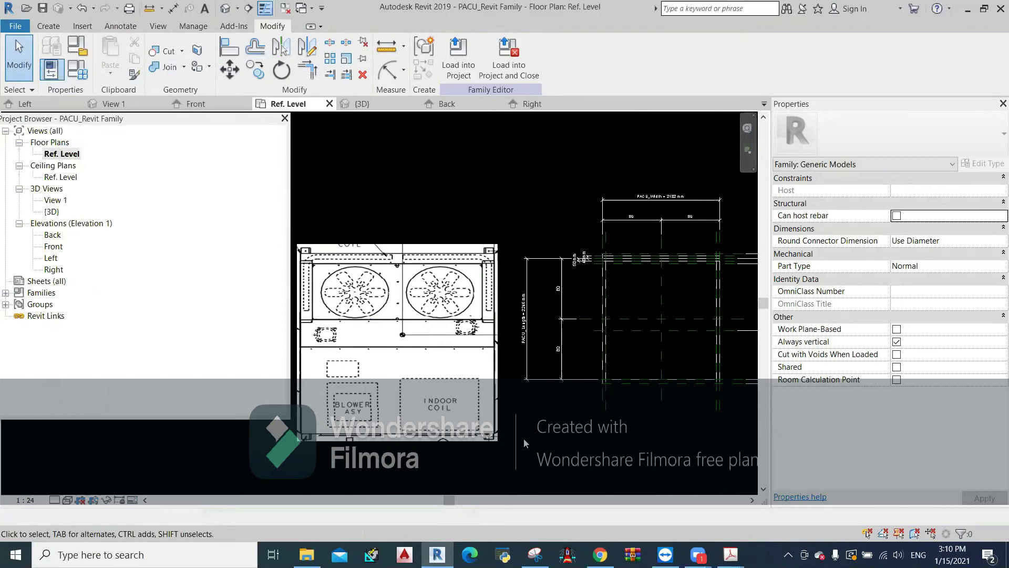
{"action": "left_click", "coordinate": [48, 26]}
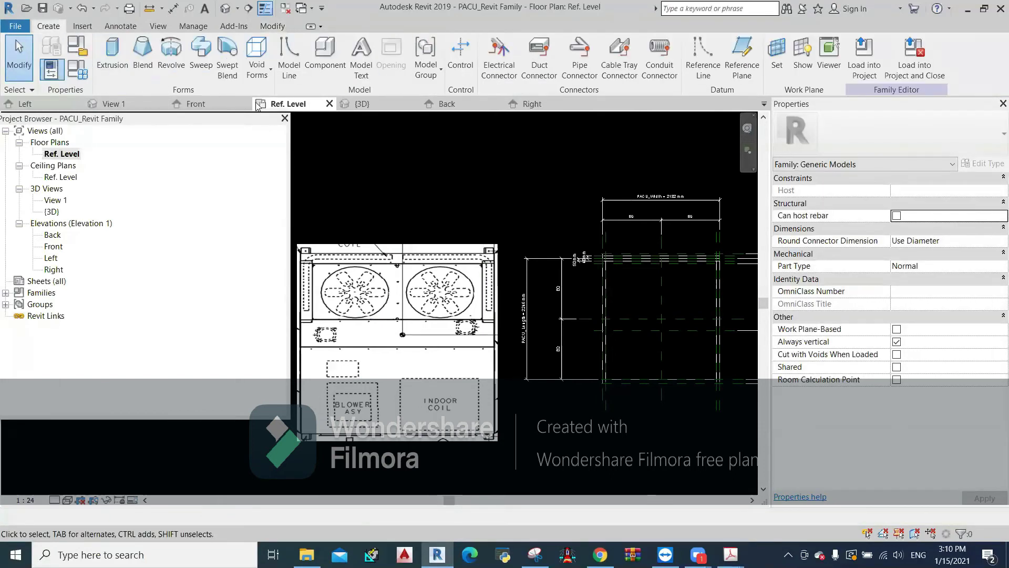
- Draw a 2246 mm vertical model line up from the image's lower-right corner
{"action": "left_click", "coordinate": [289, 58]}
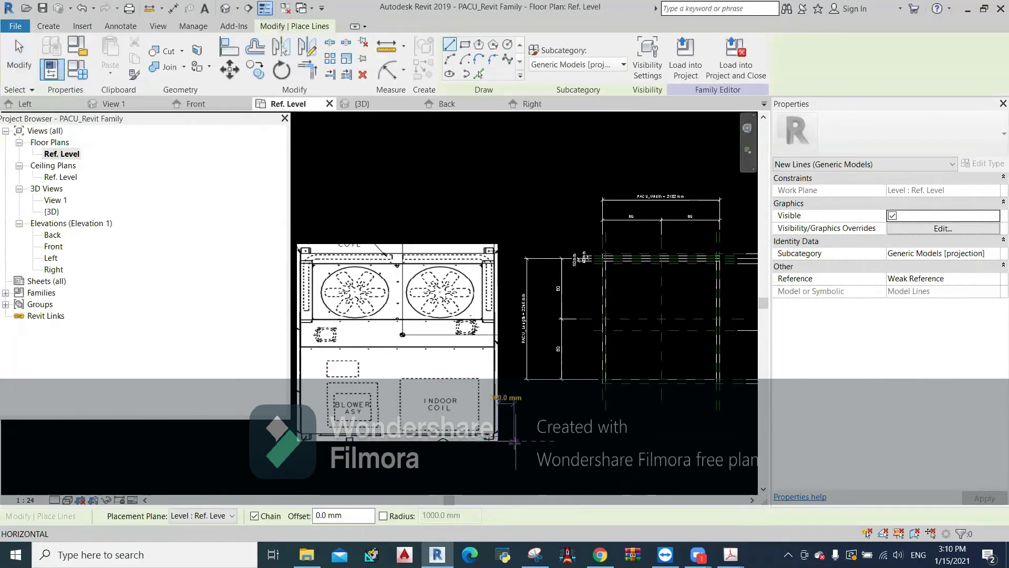
{"action": "left_click", "coordinate": [519, 441]}
{"action": "scroll", "coordinate": [518, 413], "scroll_direction": "up", "scroll_amount": 3}
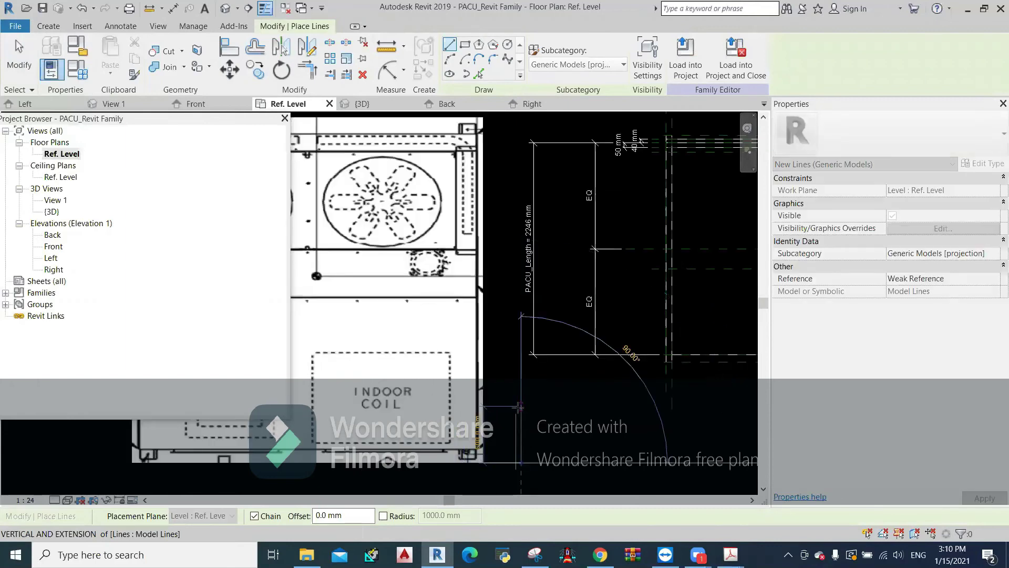
{"action": "type", "text": "22"}
{"action": "key", "text": "Return"}
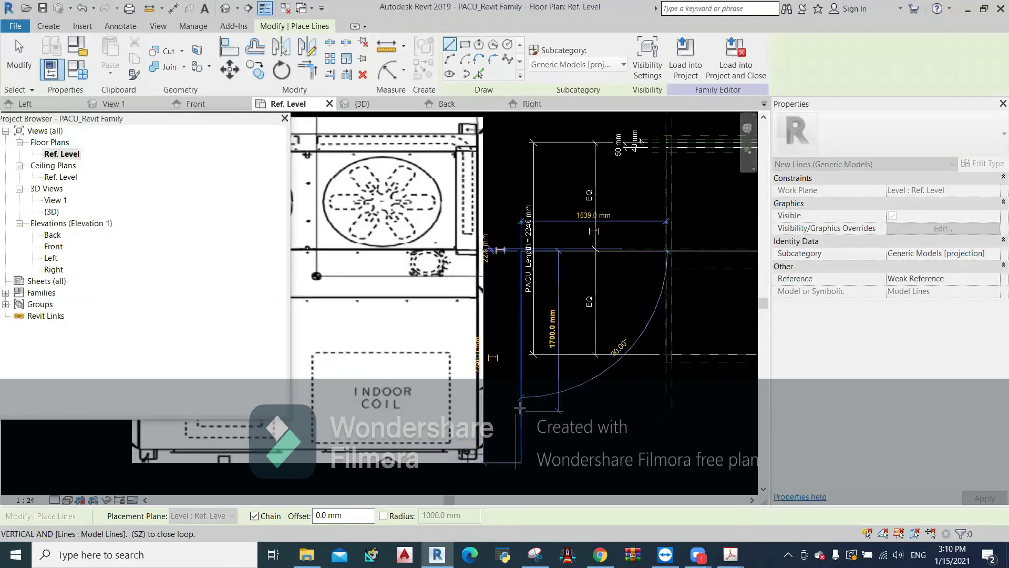
{"action": "scroll", "coordinate": [520, 406], "scroll_direction": "down", "scroll_amount": 2}
{"action": "middle_click_drag", "start_coordinate": [282, 259], "coordinate": [440, 369]}
{"action": "scroll", "coordinate": [440, 369], "scroll_direction": "down", "scroll_amount": 2}
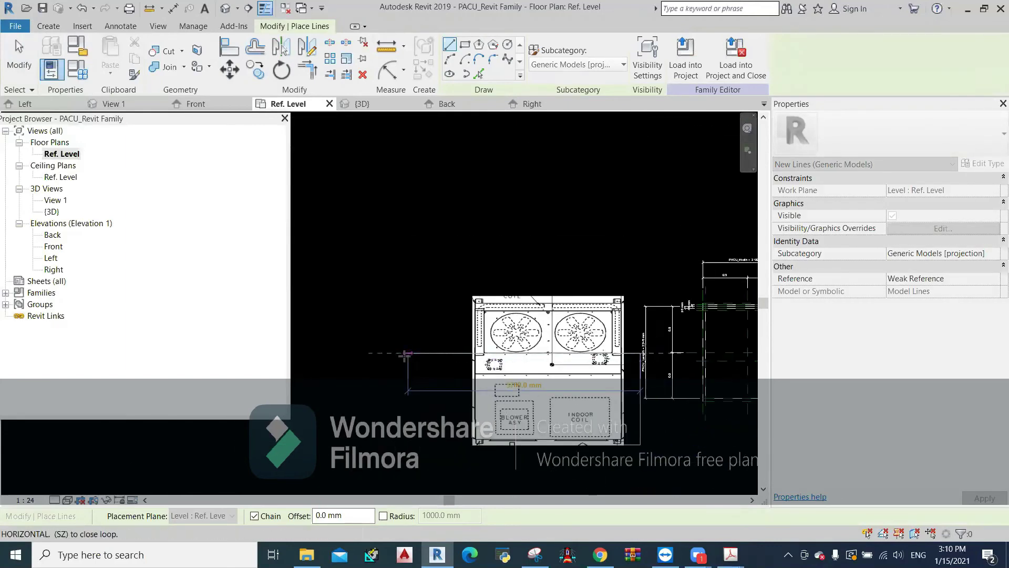
{"action": "scroll", "coordinate": [473, 378], "scroll_direction": "down", "scroll_amount": 1}
{"action": "key", "text": "Escape"}
{"action": "key", "text": "Escape"}
- Drag the fan image's corner grip to shorten it against the guide line
{"action": "scroll", "coordinate": [562, 381], "scroll_direction": "up", "scroll_amount": 2}
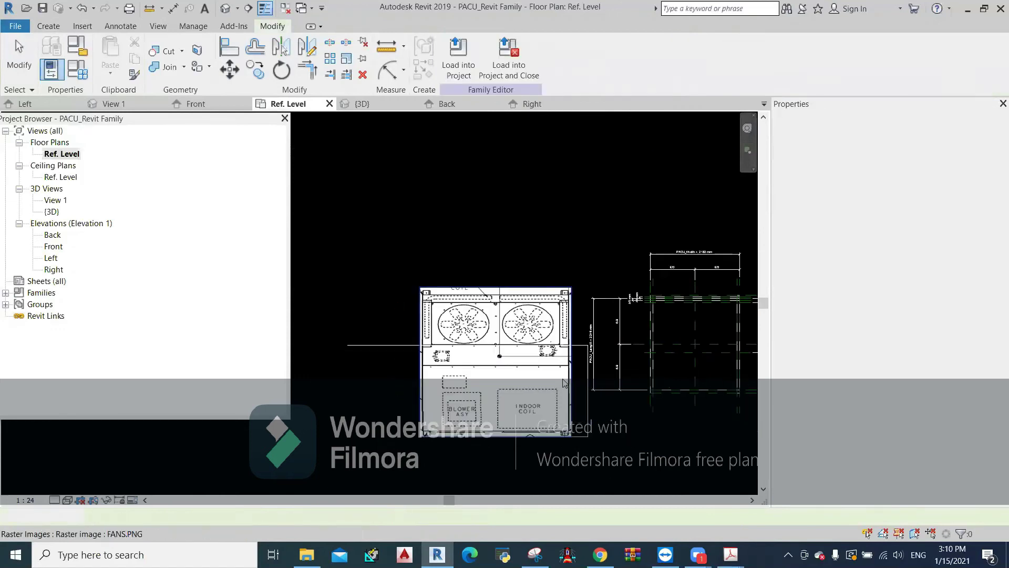
{"action": "left_click", "coordinate": [577, 355]}
{"action": "left_click_drag", "start_coordinate": [576, 240], "coordinate": [576, 327]}
{"action": "left_click", "coordinate": [487, 263]}
{"action": "mouse_move", "coordinate": [486, 263]}
{"action": "middle_mouse_down"}
{"action": "mouse_move", "coordinate": [467, 276]}
{"action": "mouse_move", "coordinate": [410, 273]}
{"action": "middle_mouse_up"}
{"action": "scroll", "coordinate": [606, 175], "scroll_direction": "up", "scroll_amount": 1}
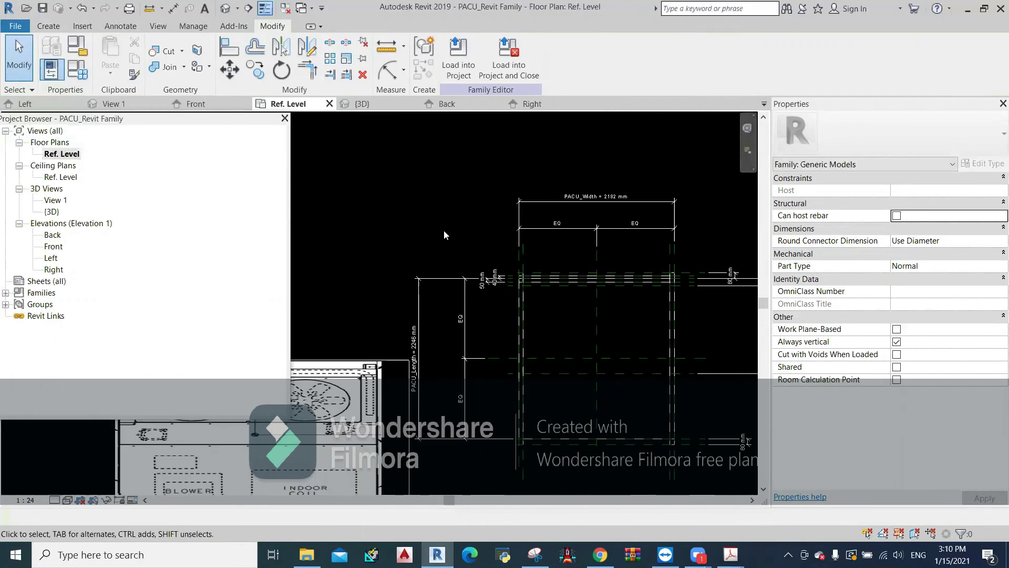
{"action": "middle_click_drag", "start_coordinate": [391, 251], "coordinate": [586, 292]}
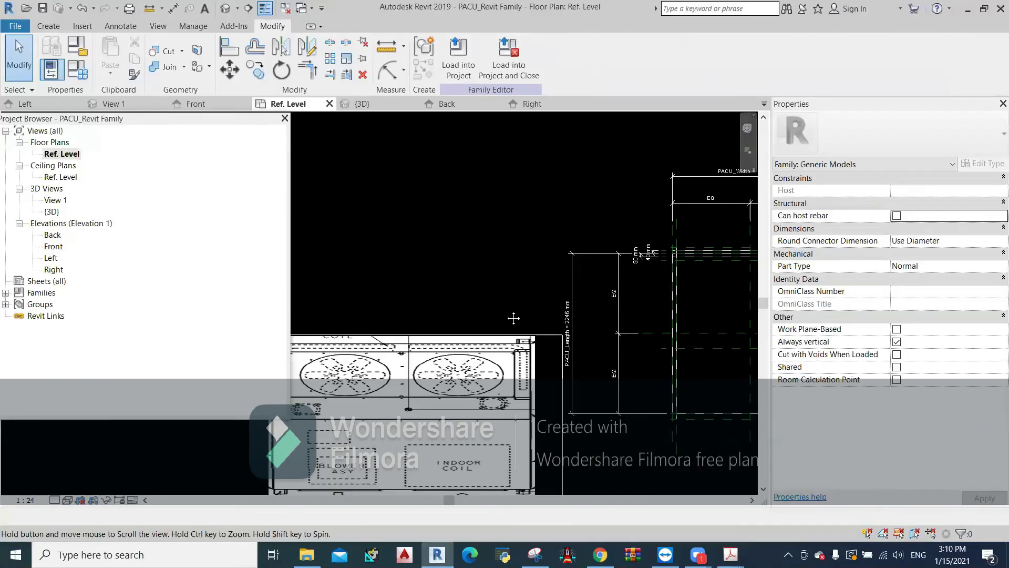
{"action": "middle_click_drag", "start_coordinate": [513, 318], "coordinate": [578, 253]}
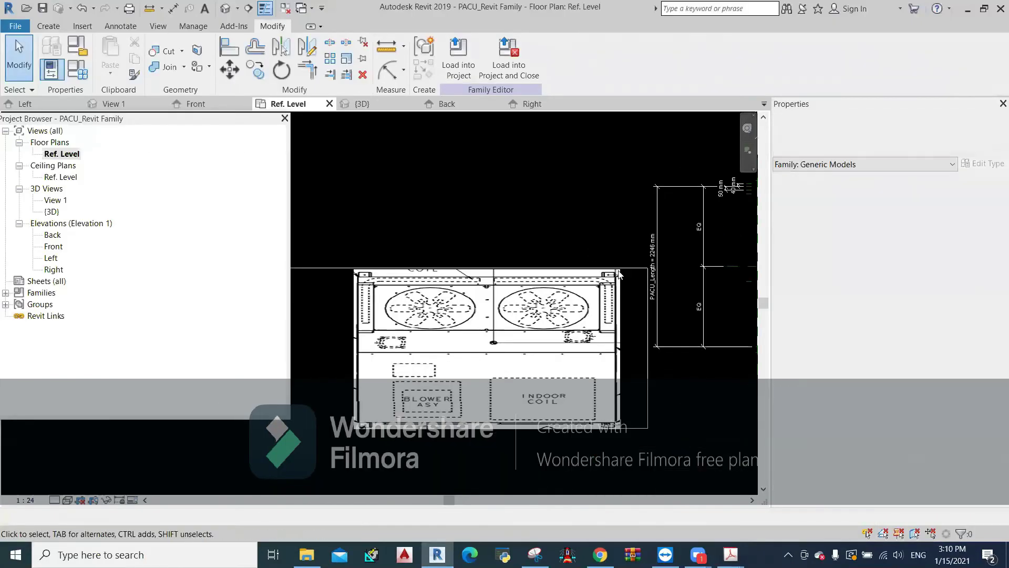
{"action": "left_click", "coordinate": [629, 270]}
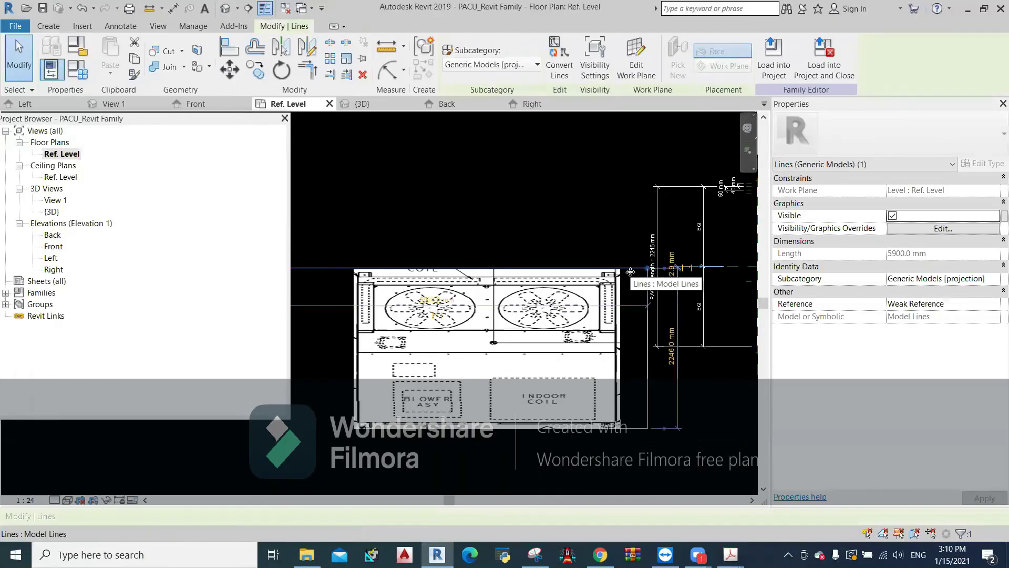
- Try shifting the 2246 mm guide line, cancelling the rejected edit
{"action": "key", "text": "Escape"}
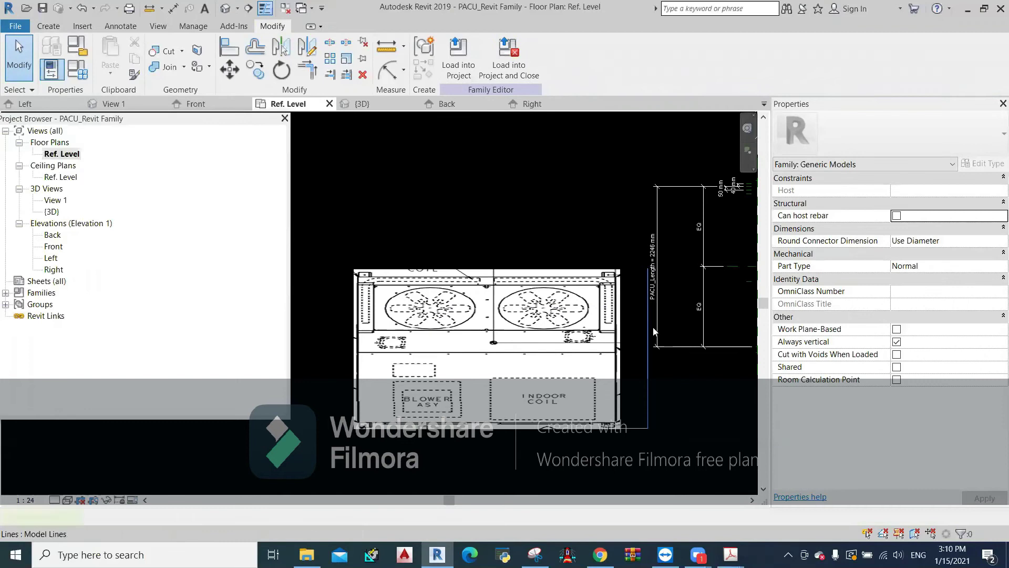
{"action": "left_click", "coordinate": [649, 330]}
{"action": "left_click_drag", "start_coordinate": [653, 327], "coordinate": [652, 327]}
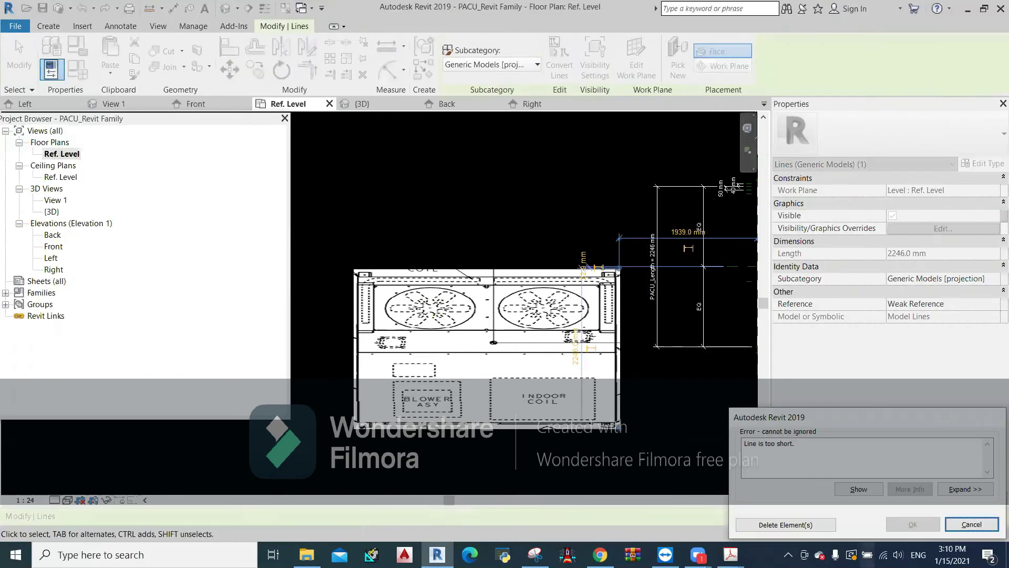
{"action": "left_click", "coordinate": [970, 525]}
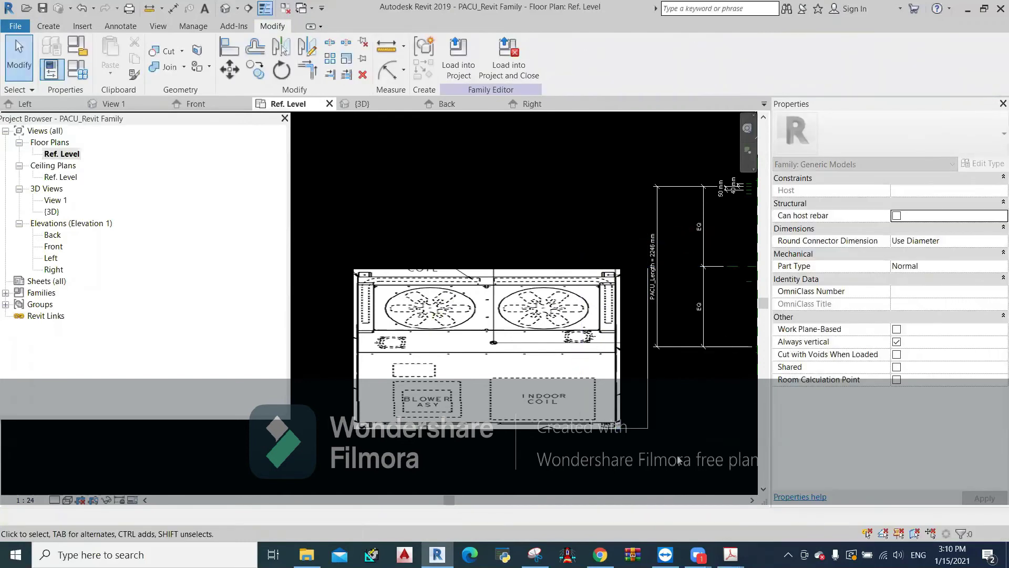
- Measure the guide line's length from its lower end to its top
{"action": "left_click", "coordinate": [148, 8]}
{"action": "left_click", "coordinate": [652, 428]}
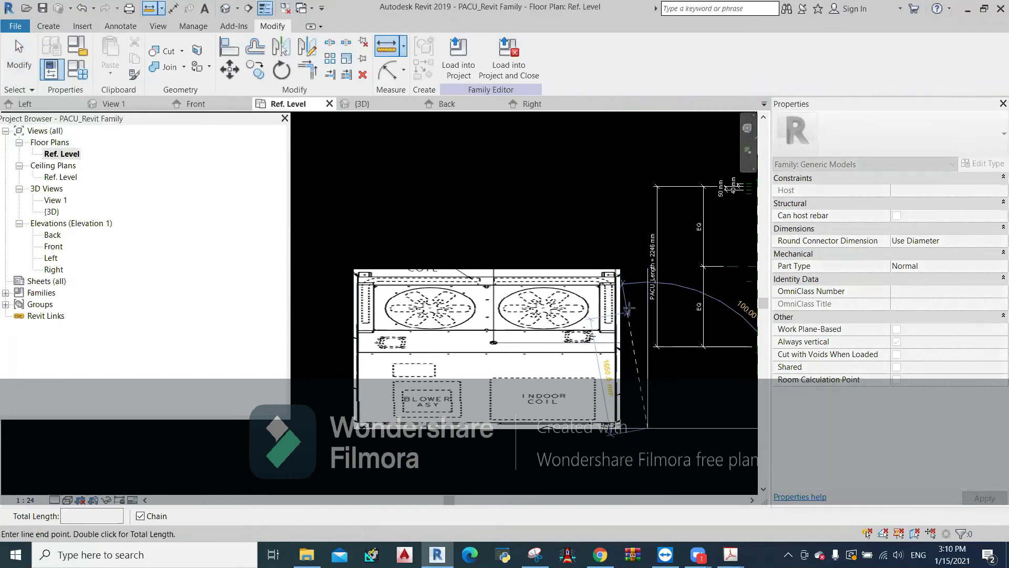
{"action": "left_click", "coordinate": [646, 268]}
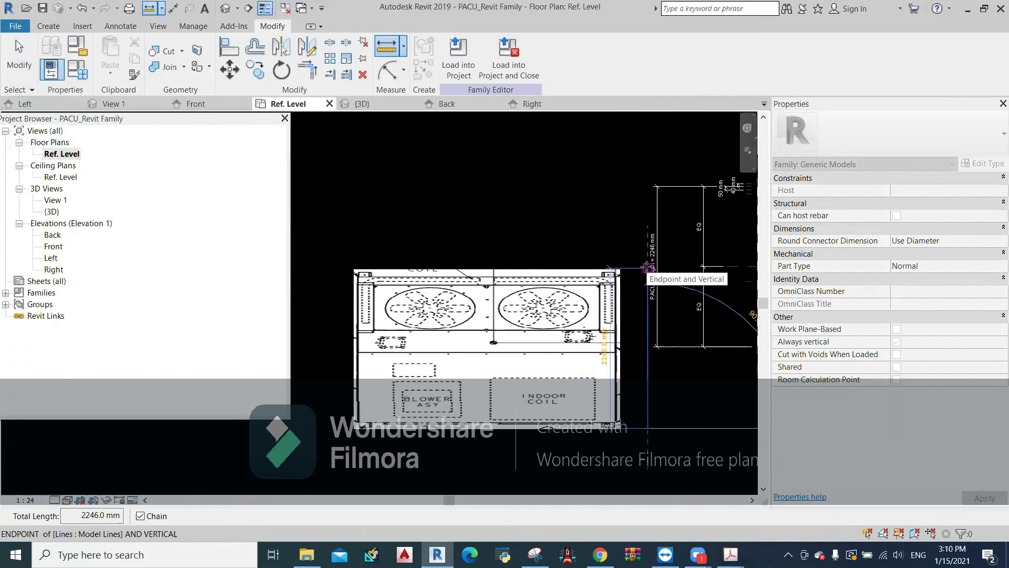
{"action": "key", "text": "Escape"}
{"action": "key", "text": "Escape"}
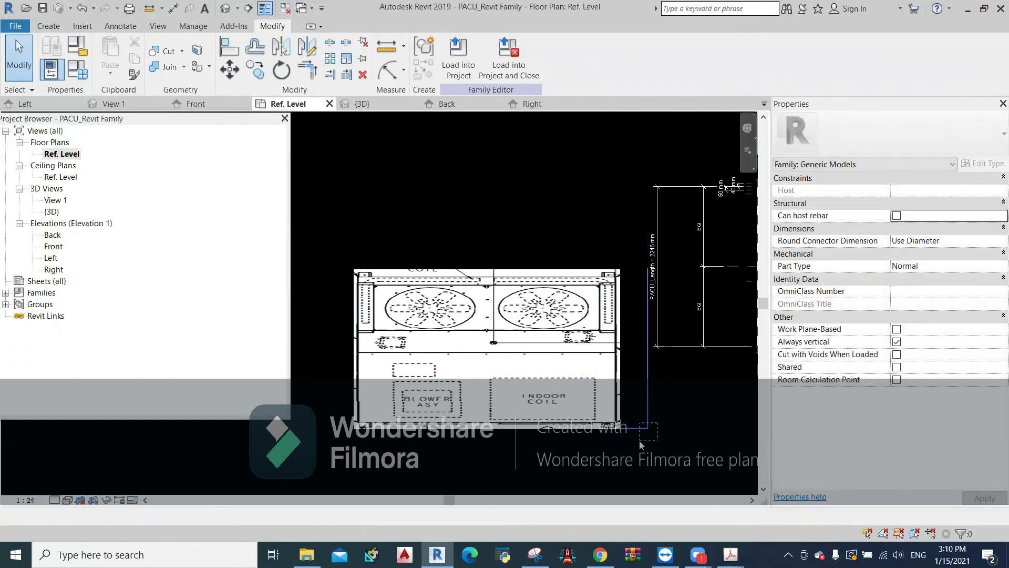
{"action": "left_click", "coordinate": [647, 428]}
{"action": "left_click", "coordinate": [640, 445]}
{"action": "middle_click_drag", "start_coordinate": [478, 277], "coordinate": [484, 287]}
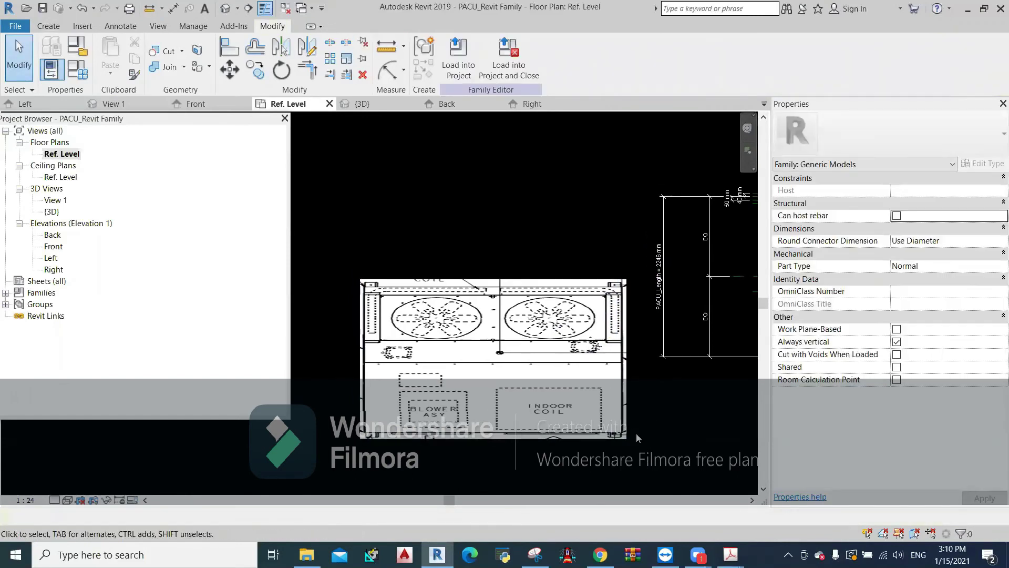
- Draw a short vertical and a 2312 mm horizontal model line from the image's top-right corner
{"action": "left_click", "coordinate": [52, 27]}
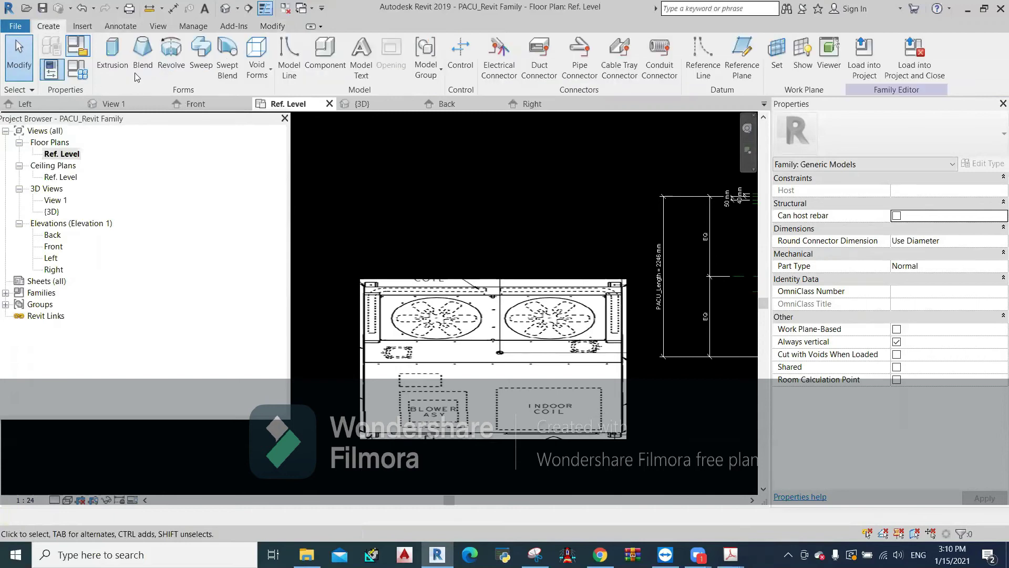
{"action": "key", "text": "l"}
{"action": "key", "text": "i"}
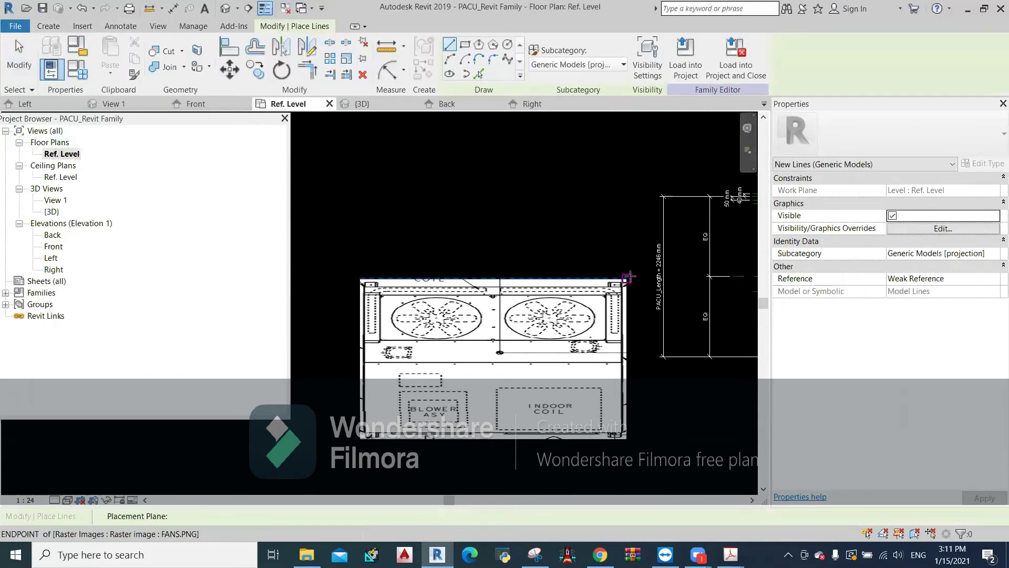
{"action": "left_click", "coordinate": [623, 282]}
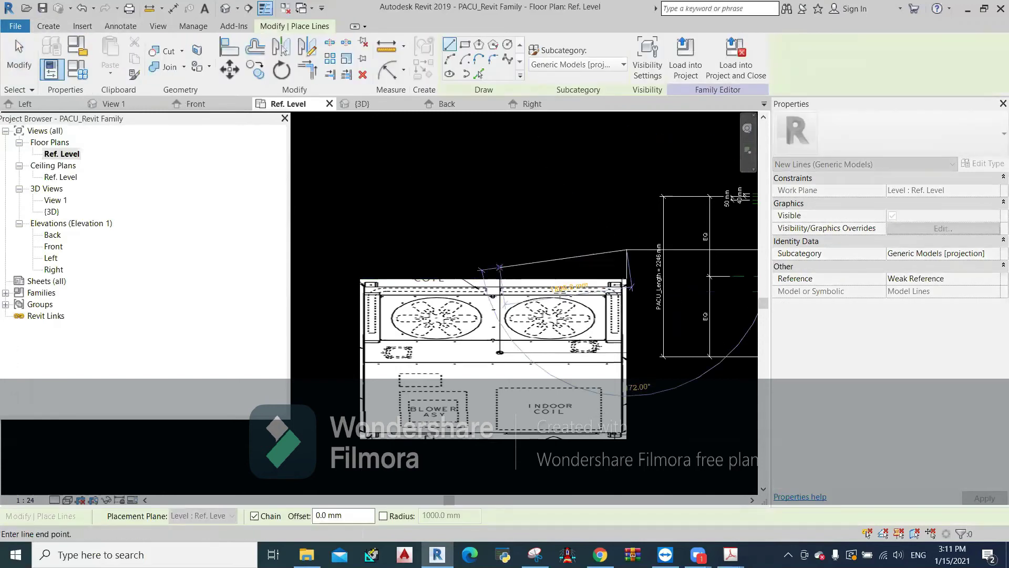
{"action": "mouse_move", "coordinate": [730, 554]}
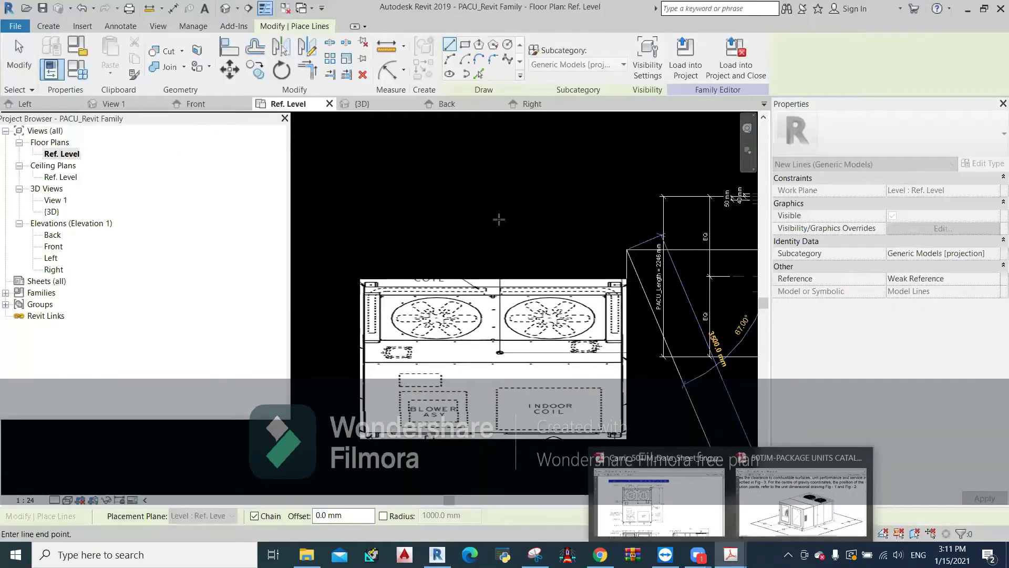
{"action": "left_click", "coordinate": [627, 249]}
{"action": "type", "text": "2312"}
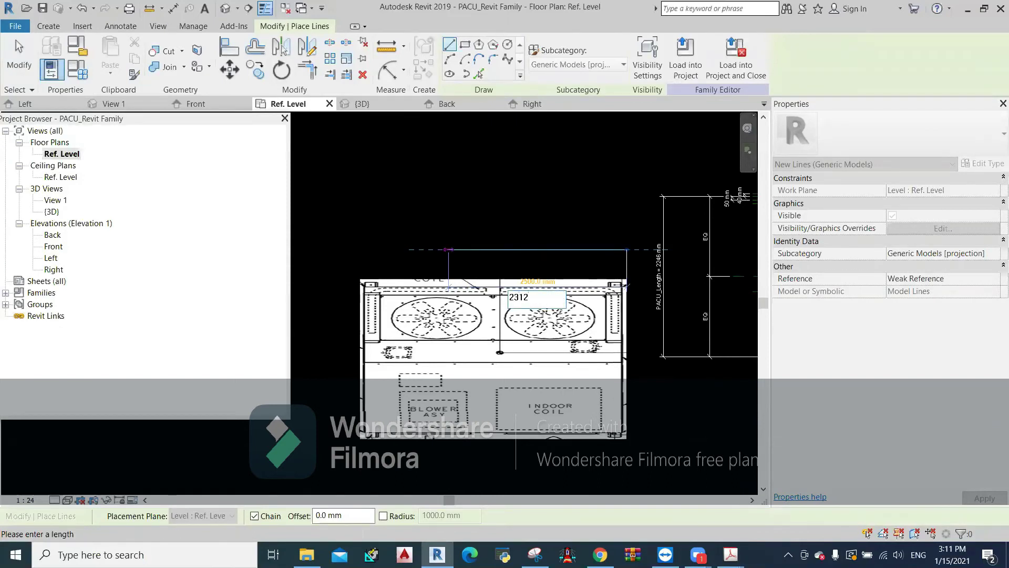
{"action": "key", "text": "Return"}
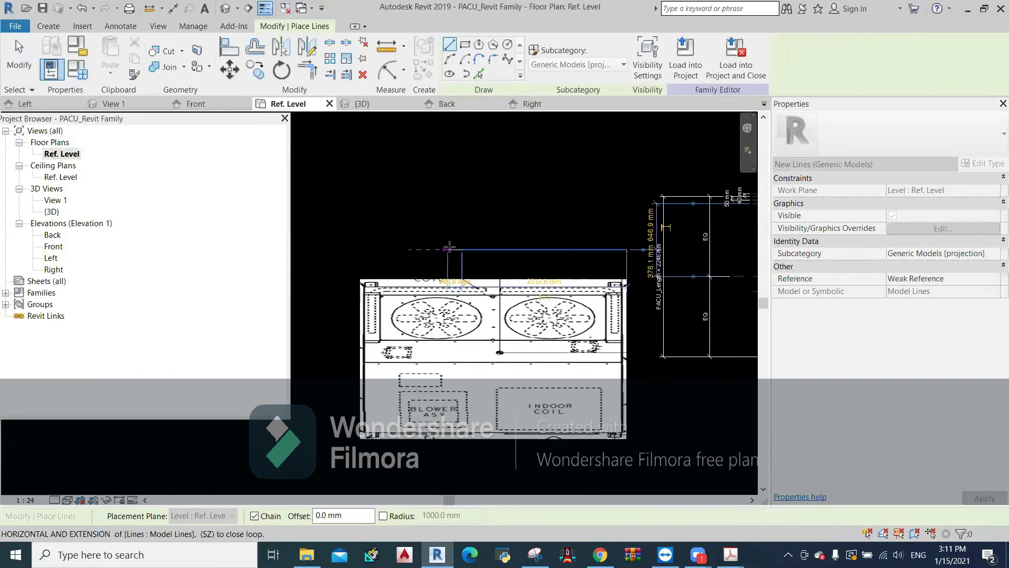
{"action": "key", "text": "Escape"}
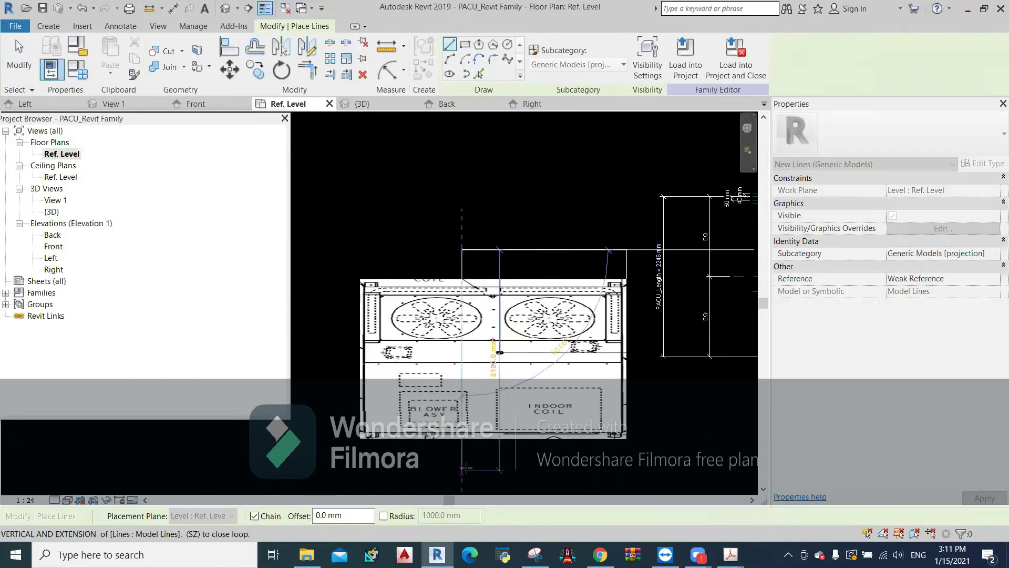
{"action": "key", "text": "Escape"}
- Move the fan image into the new model-line outline
{"action": "left_click", "coordinate": [424, 440]}
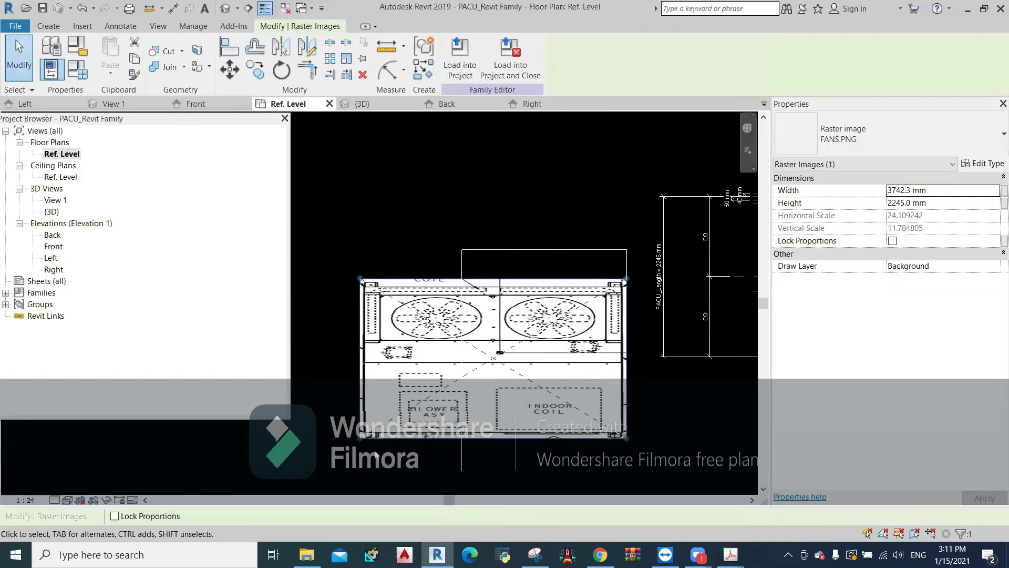
{"action": "mouse_move", "coordinate": [438, 445]}
{"action": "left_mouse_down"}
{"action": "mouse_move", "coordinate": [465, 445]}
{"action": "mouse_move", "coordinate": [415, 389]}
{"action": "left_mouse_up"}
{"action": "key", "text": "Escape"}
{"action": "scroll", "coordinate": [415, 390], "scroll_direction": "down", "scroll_amount": 2}
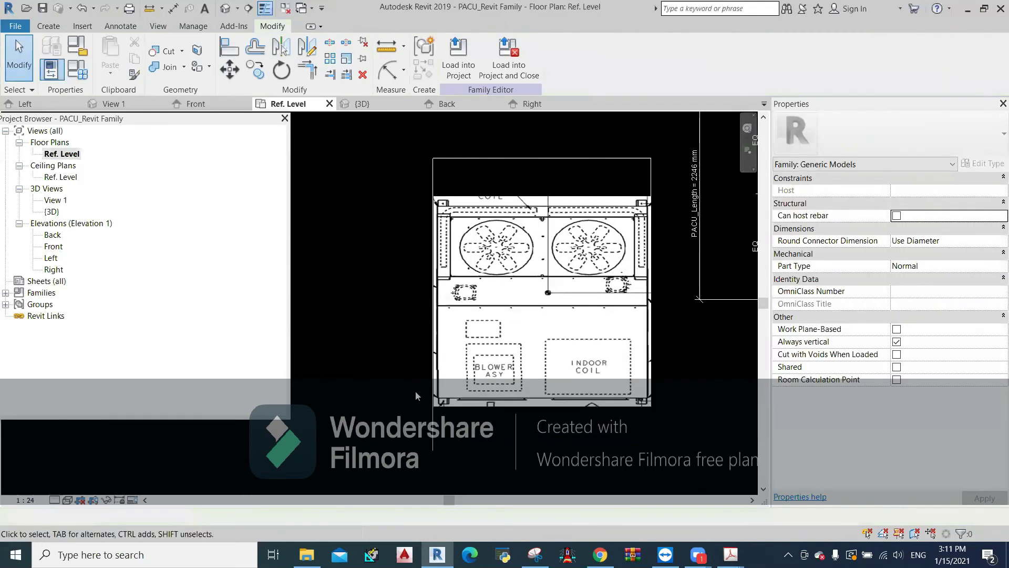
{"action": "scroll", "coordinate": [415, 390], "scroll_direction": "down", "scroll_amount": 2}
{"action": "scroll", "coordinate": [423, 427], "scroll_direction": "down", "scroll_amount": 2}
{"action": "scroll", "coordinate": [423, 427], "scroll_direction": "up", "scroll_amount": 2}
- Test-fit the fan image inside the reference-plane box, then clear the selection
{"action": "left_click", "coordinate": [412, 368]}
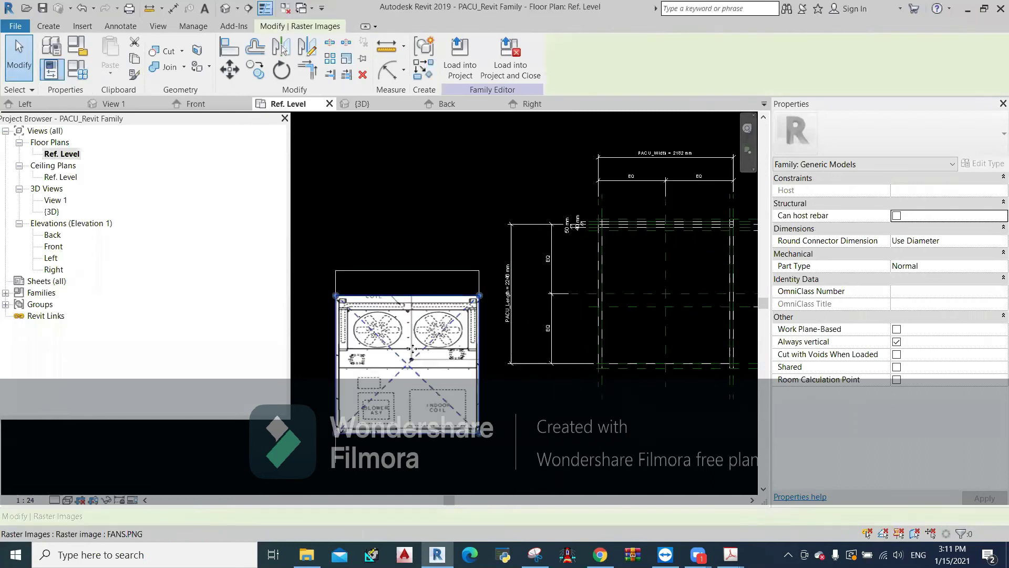
{"action": "mouse_move", "coordinate": [412, 347]}
{"action": "left_mouse_down"}
{"action": "mouse_move", "coordinate": [555, 339]}
{"action": "mouse_move", "coordinate": [559, 311]}
{"action": "left_mouse_up"}
{"action": "scroll", "coordinate": [559, 324], "scroll_direction": "up", "scroll_amount": 2}
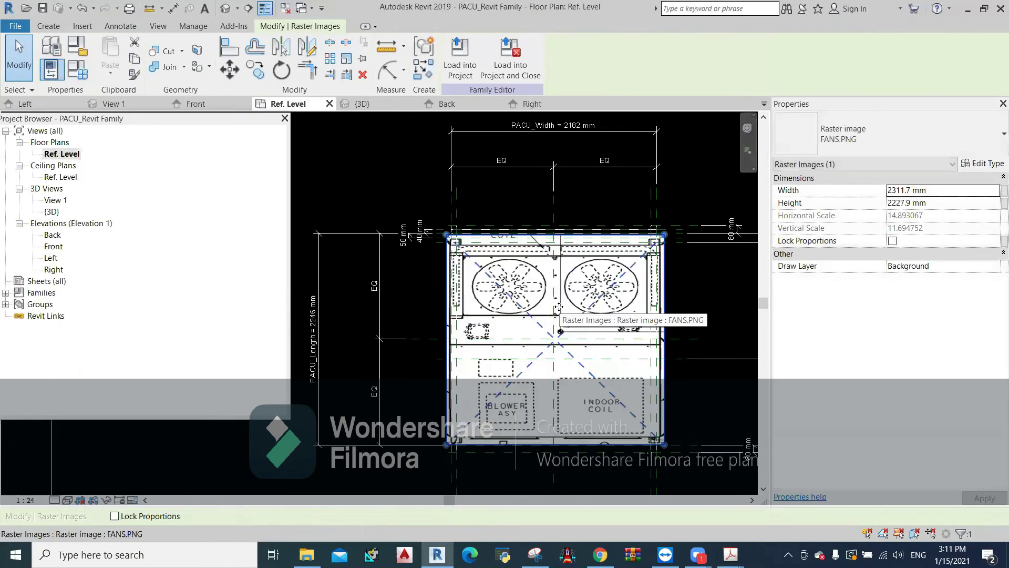
{"action": "scroll", "coordinate": [516, 334], "scroll_direction": "down", "scroll_amount": 3}
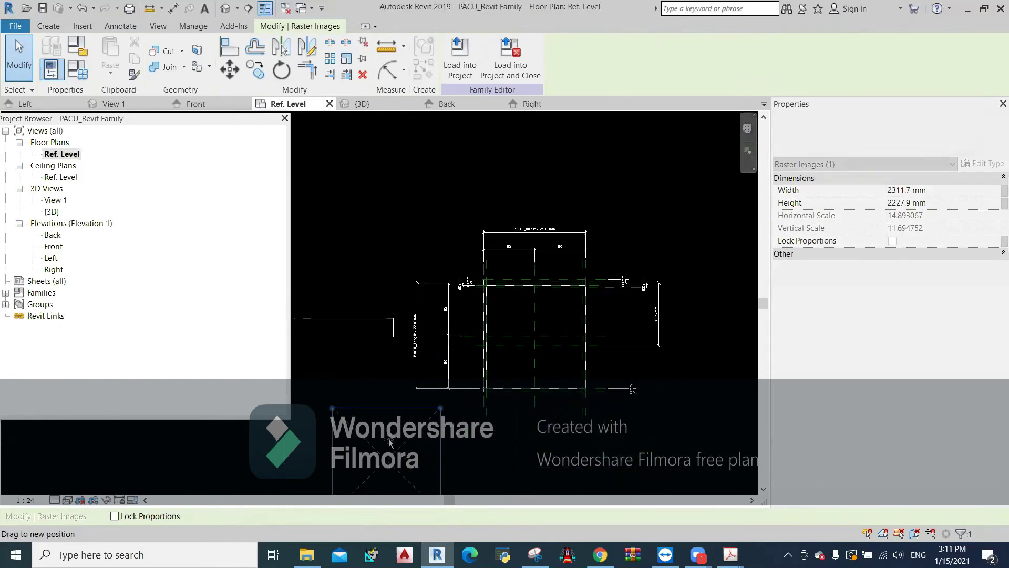
{"action": "scroll", "coordinate": [563, 317], "scroll_direction": "up", "scroll_amount": 3}
{"action": "left_click", "coordinate": [674, 303]}
{"action": "middle_click_drag", "start_coordinate": [675, 302], "coordinate": [642, 351]}
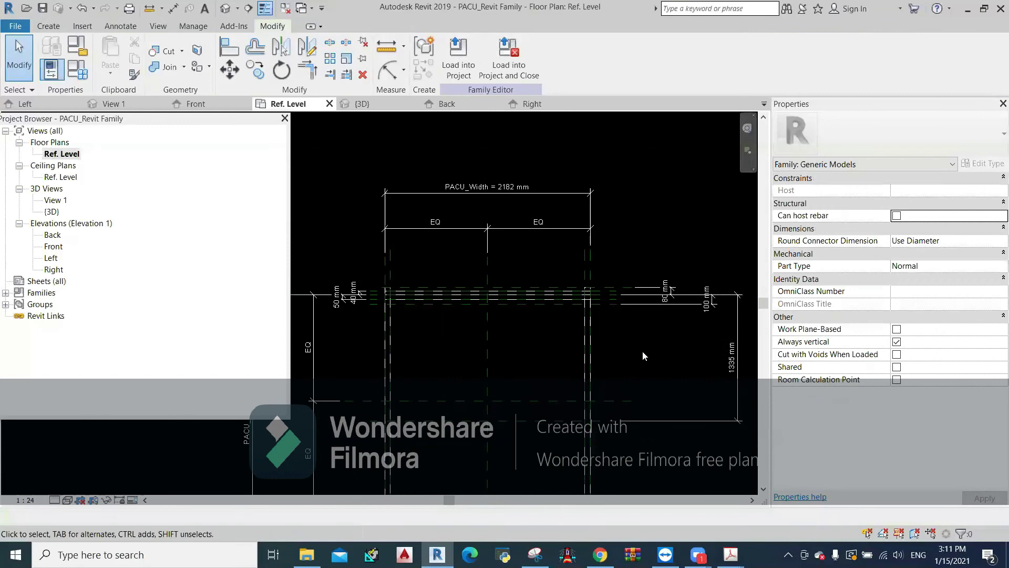
{"action": "left_click", "coordinate": [52, 27]}
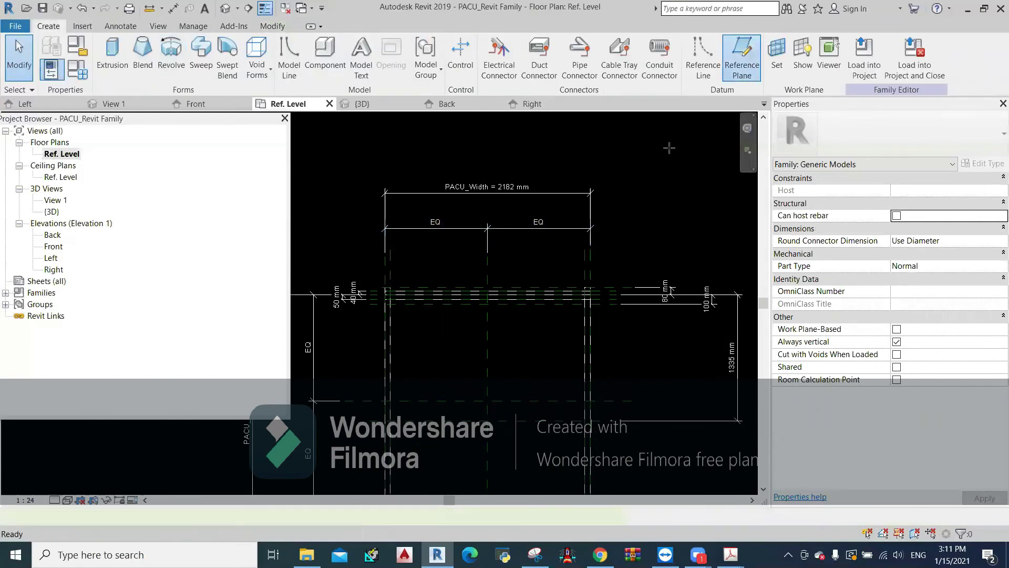
- Draw vertical and horizontal reference planes through the right fan's centre
{"action": "left_click", "coordinate": [742, 58]}
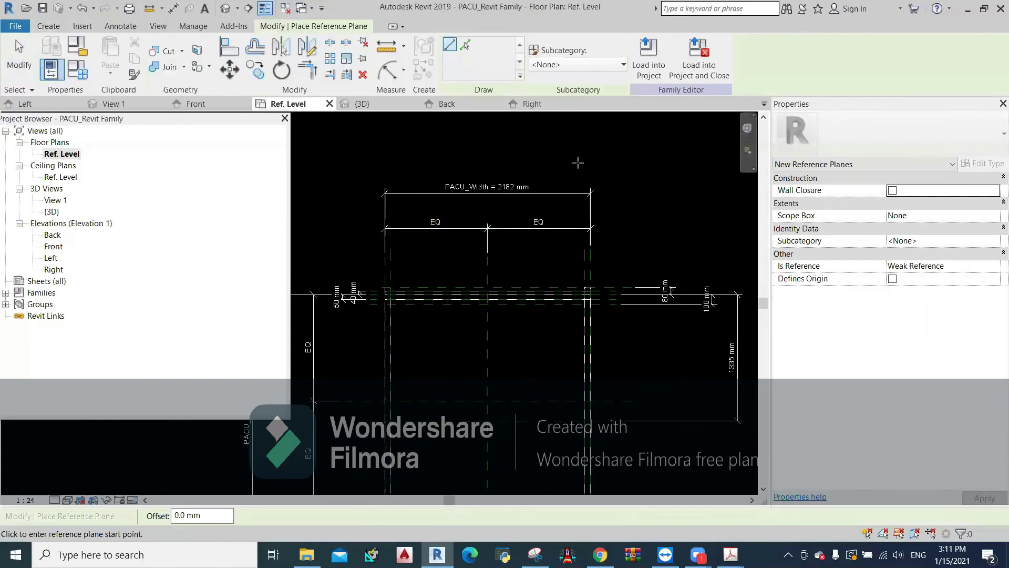
{"action": "left_click", "coordinate": [533, 256]}
{"action": "left_click", "coordinate": [533, 453]}
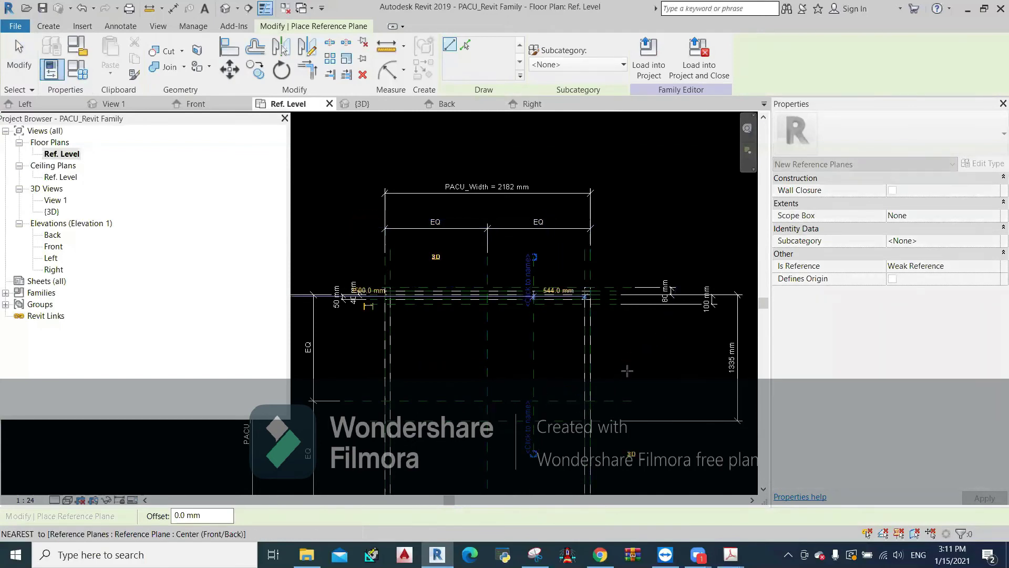
{"action": "left_click", "coordinate": [682, 345]}
{"action": "left_click", "coordinate": [469, 346]}
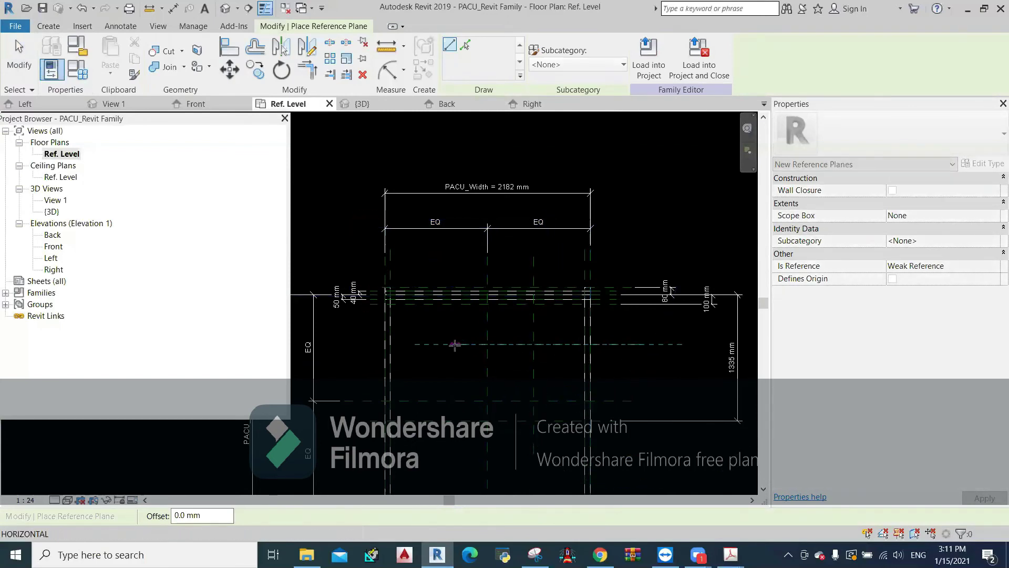
{"action": "scroll", "coordinate": [493, 372], "scroll_direction": "up", "scroll_amount": 3}
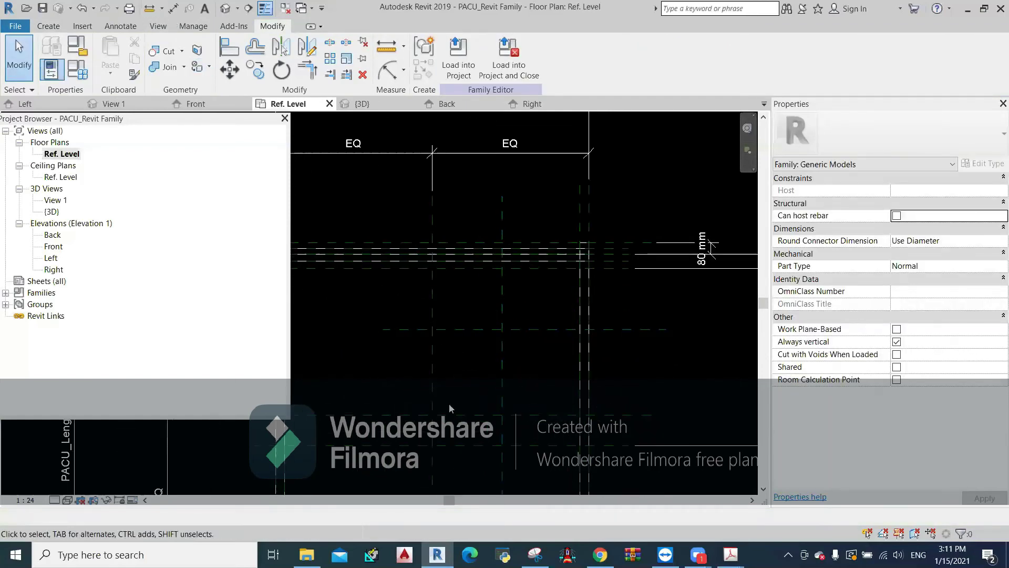
- Measure the distances between the new planes and check the lower reference plane
{"action": "left_click", "coordinate": [151, 7]}
{"action": "left_click", "coordinate": [432, 363]}
{"action": "left_click", "coordinate": [577, 362]}
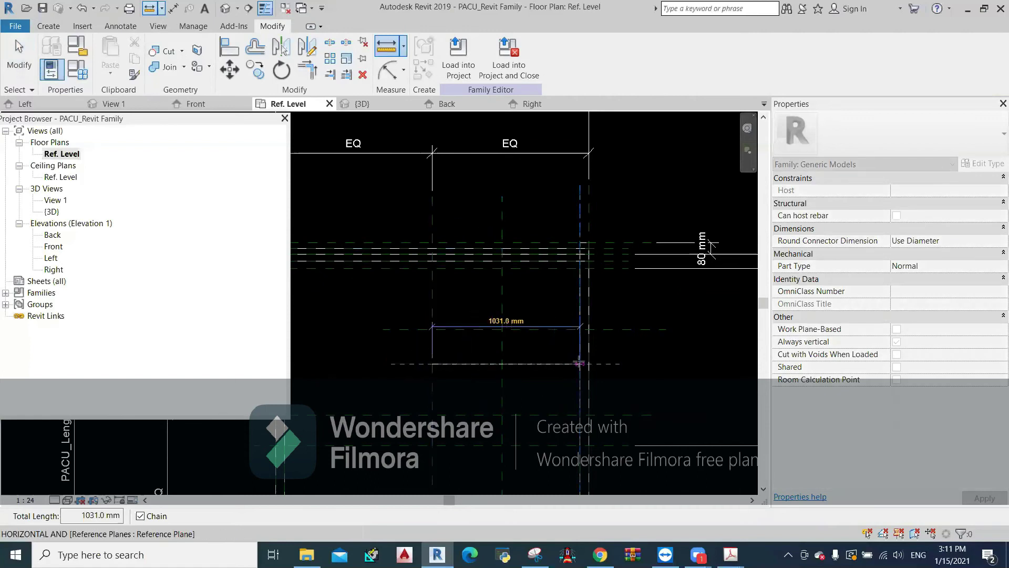
{"action": "left_click", "coordinate": [151, 12]}
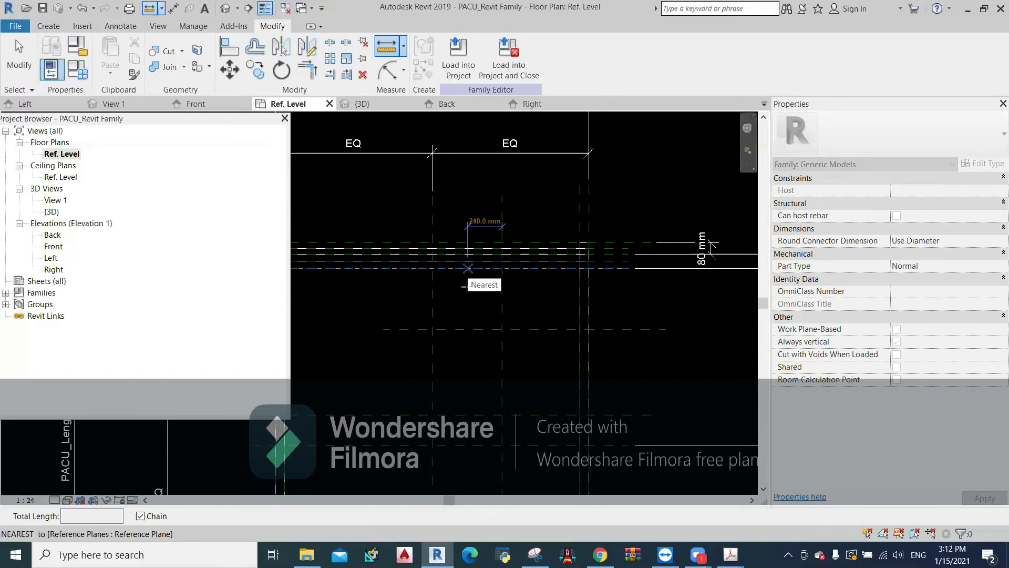
{"action": "left_click", "coordinate": [476, 416]}
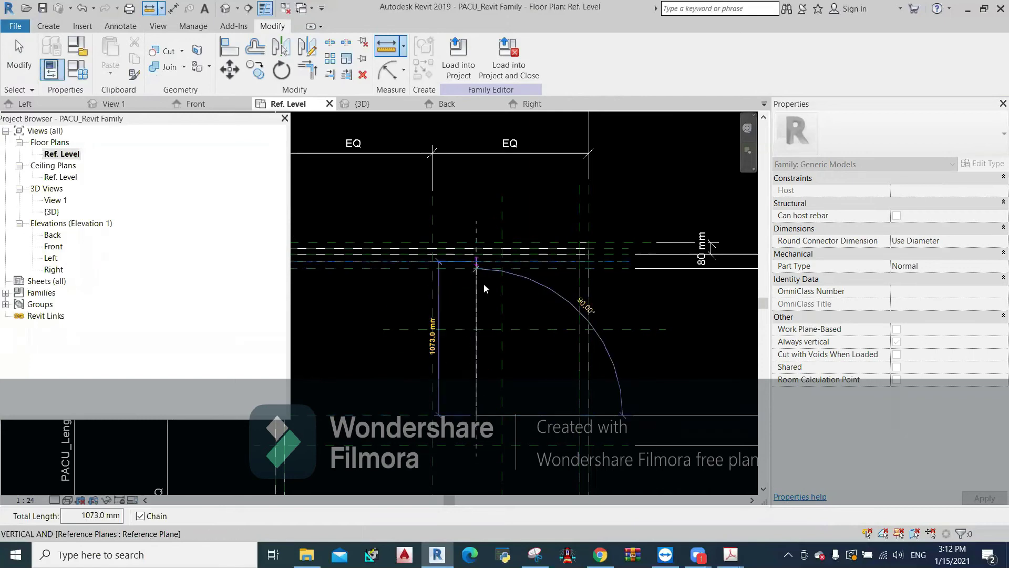
{"action": "key", "text": "Escape"}
{"action": "key", "text": "Escape"}
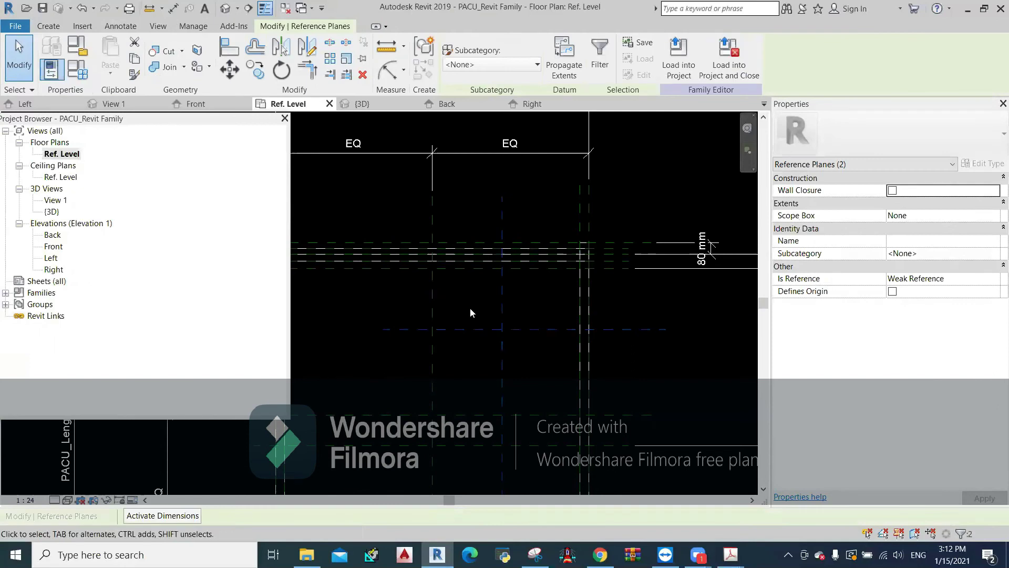
{"action": "left_click", "coordinate": [471, 312]}
{"action": "middle_click_drag", "start_coordinate": [476, 309], "coordinate": [646, 330]}
{"action": "left_click", "coordinate": [568, 339]}
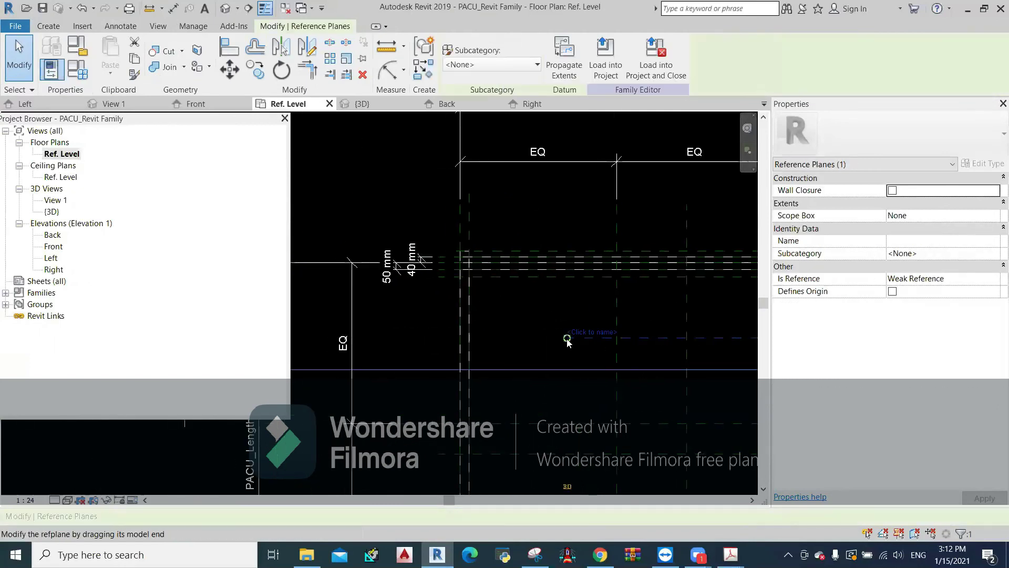
{"action": "left_click", "coordinate": [542, 310]}
{"action": "mouse_move", "coordinate": [542, 311]}
{"action": "middle_mouse_down"}
{"action": "mouse_move", "coordinate": [418, 323]}
{"action": "mouse_move", "coordinate": [426, 330]}
{"action": "middle_mouse_up"}
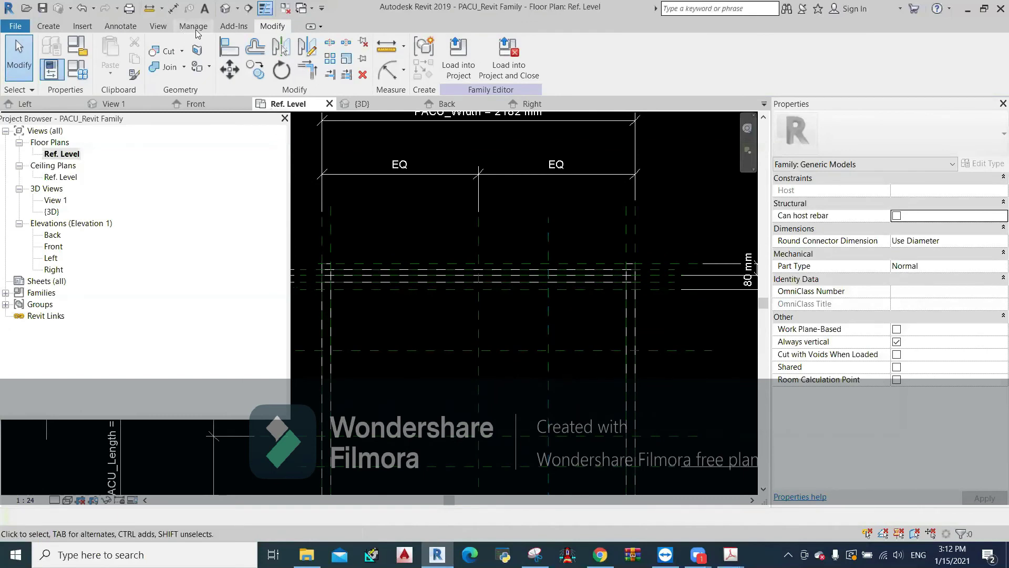
- Dimension the box centre, right fan-centre and right edge reference planes
{"action": "left_click", "coordinate": [121, 26]}
{"action": "left_click", "coordinate": [54, 55]}
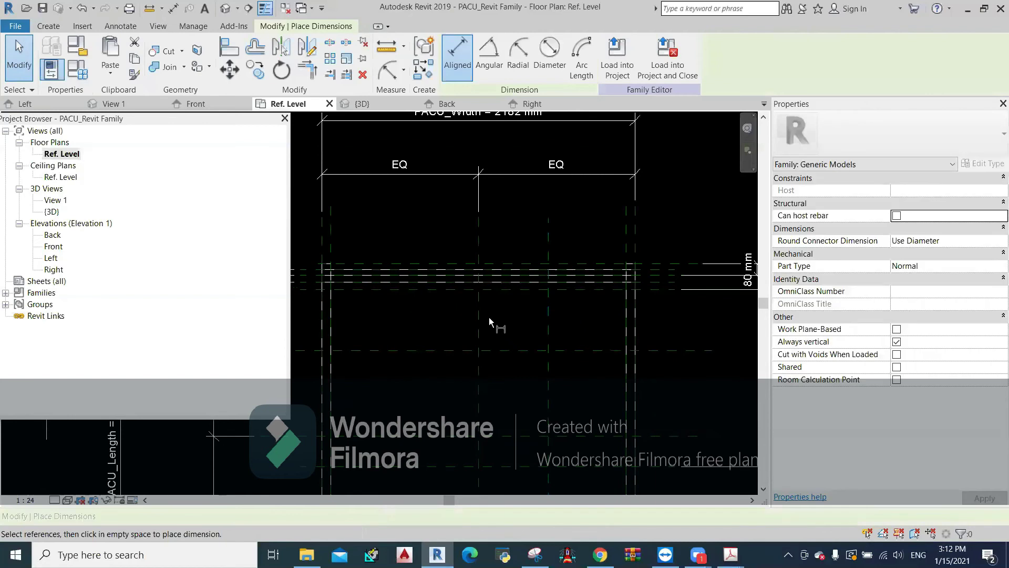
{"action": "left_click", "coordinate": [549, 326]}
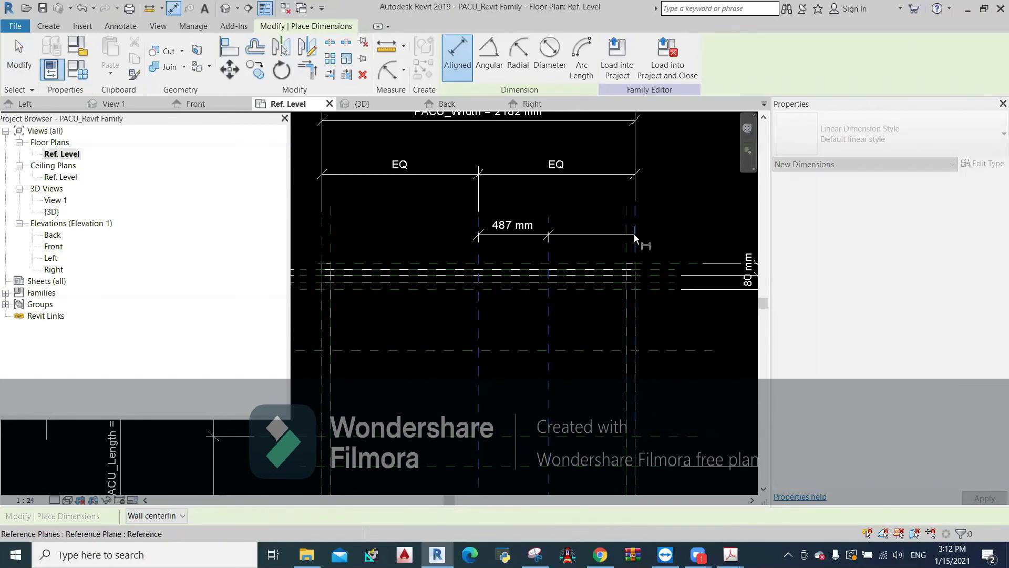
{"action": "left_click", "coordinate": [634, 233]}
{"action": "left_click", "coordinate": [662, 210]}
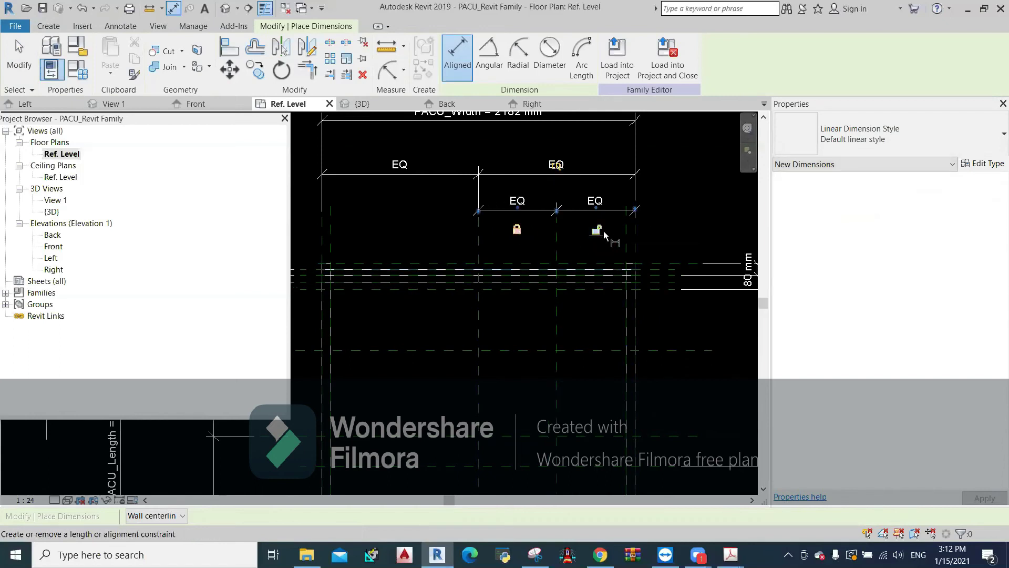
{"action": "key", "text": "Escape"}
{"action": "key", "text": "Escape"}
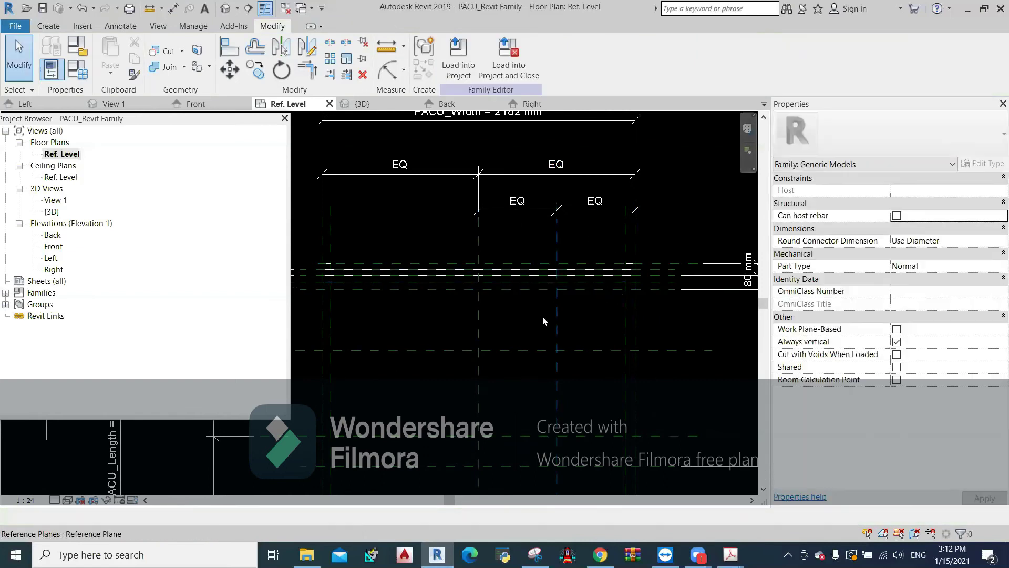
- Mirror-copy the right fan-centre plane into the left half about the box centre
{"action": "left_click", "coordinate": [556, 316]}
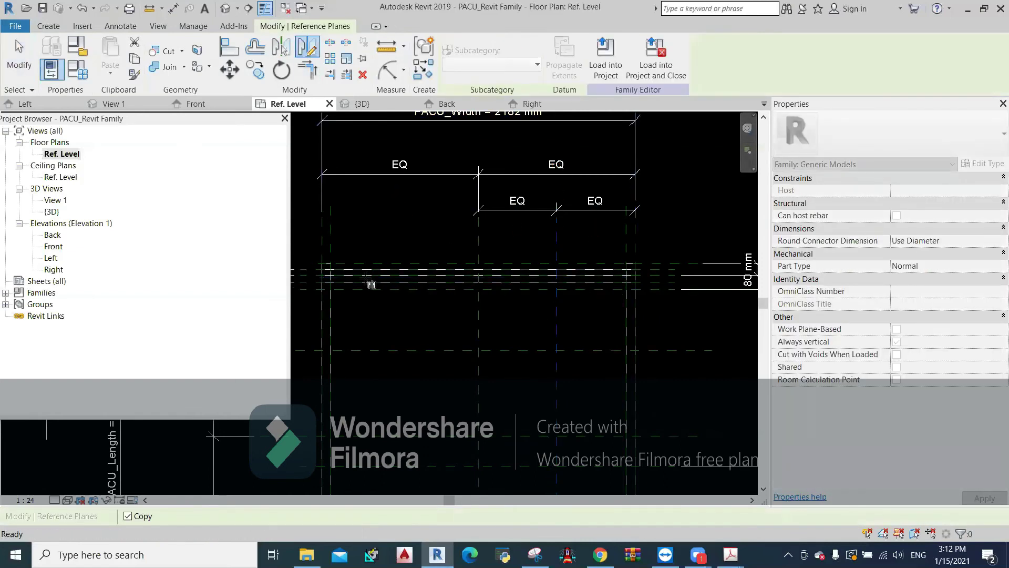
{"action": "left_click", "coordinate": [479, 363]}
{"action": "left_click", "coordinate": [476, 323]}
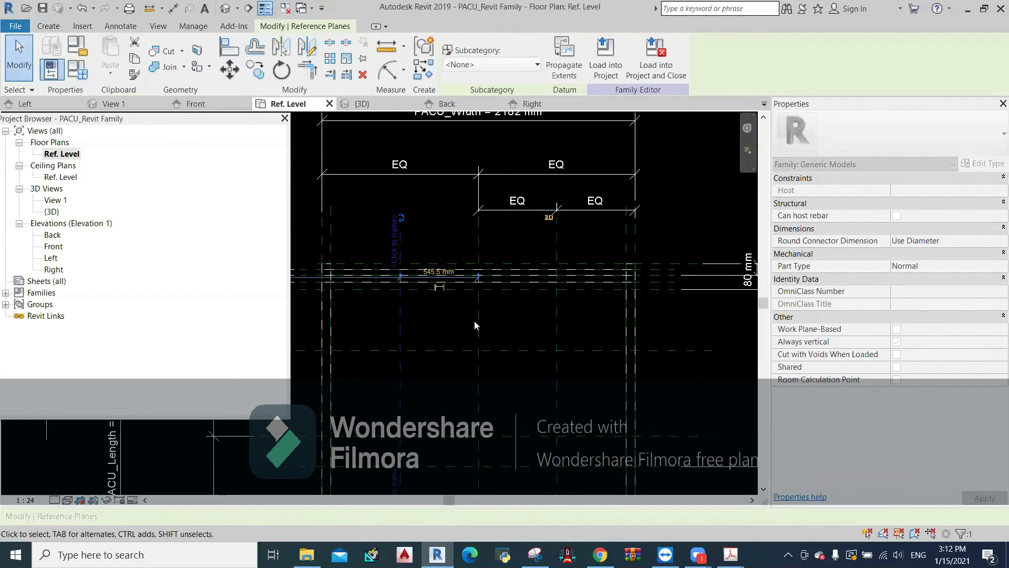
{"action": "middle_click_drag", "start_coordinate": [460, 326], "coordinate": [524, 331]}
- Add a locked EQ dimension across the left half's centre, fan-centre and edge planes
{"action": "left_click", "coordinate": [120, 26]}
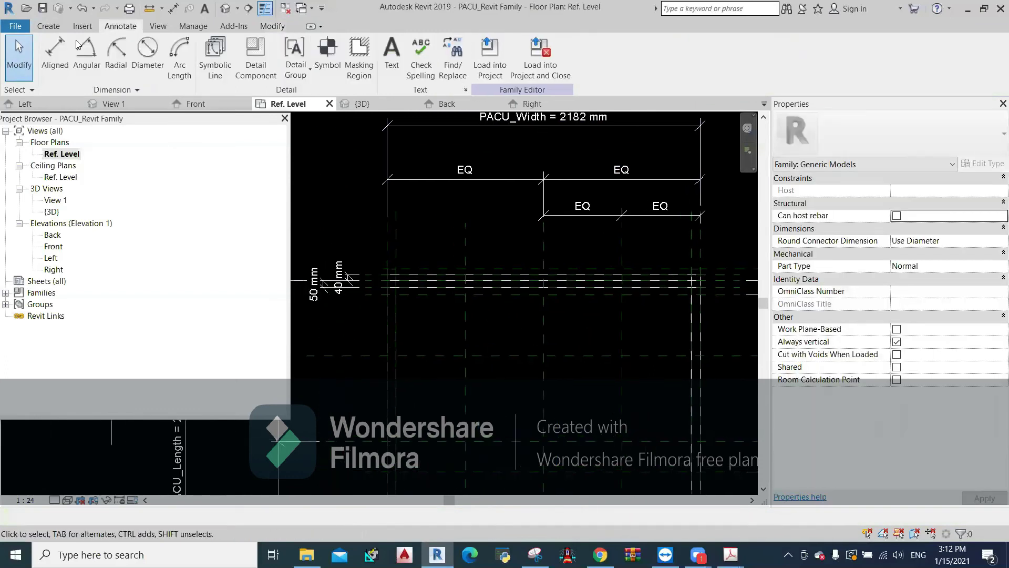
{"action": "left_click", "coordinate": [56, 52]}
{"action": "left_click", "coordinate": [543, 330]}
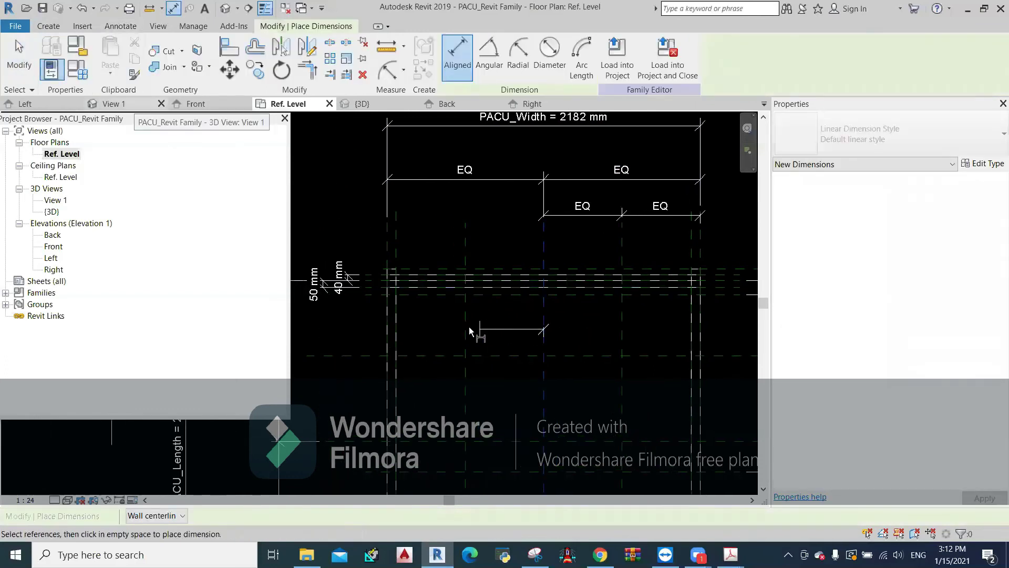
{"action": "left_click", "coordinate": [465, 326]}
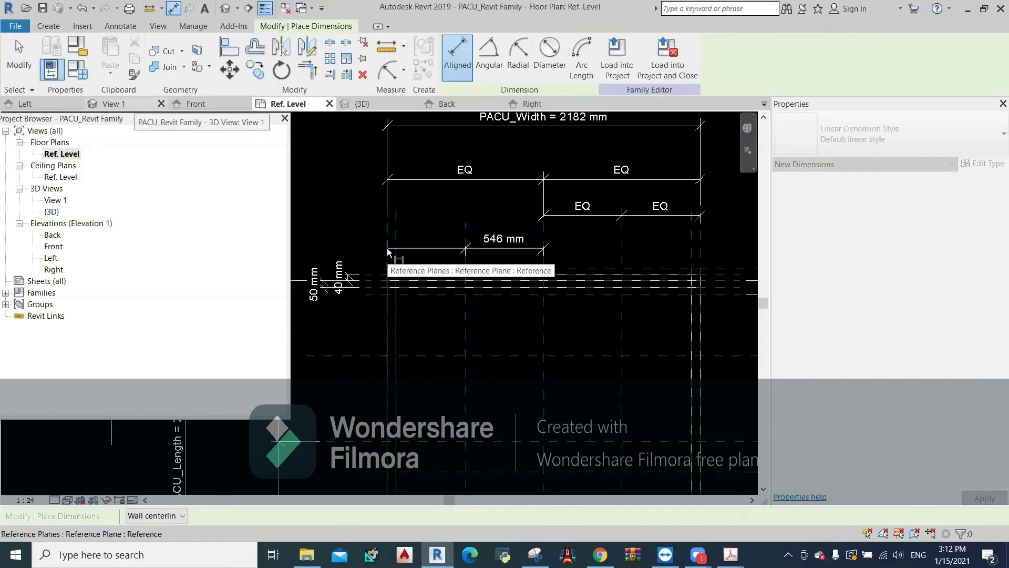
{"action": "left_click", "coordinate": [387, 251]}
{"action": "left_click", "coordinate": [436, 211]}
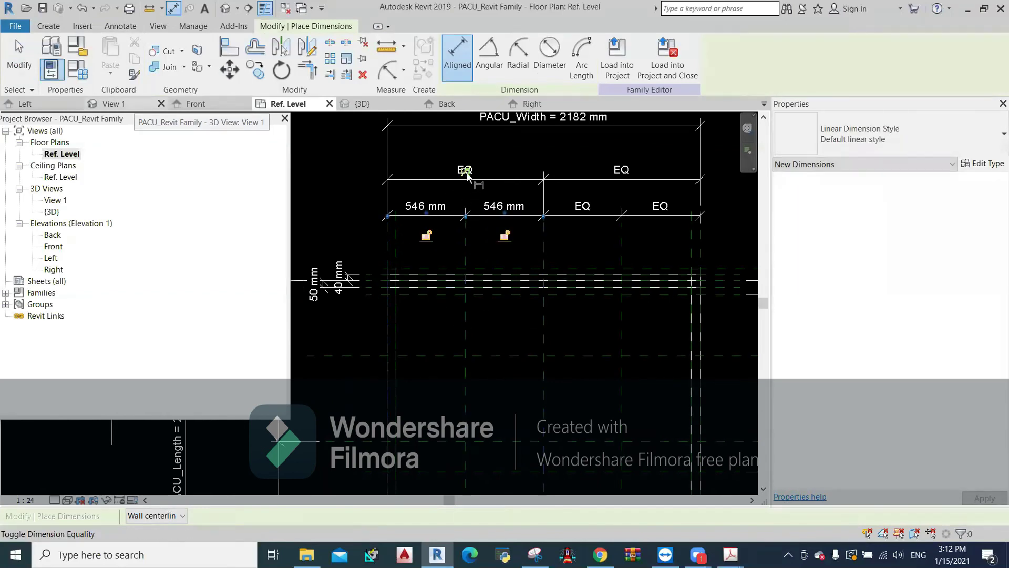
{"action": "left_click", "coordinate": [466, 171]}
{"action": "left_click", "coordinate": [505, 235]}
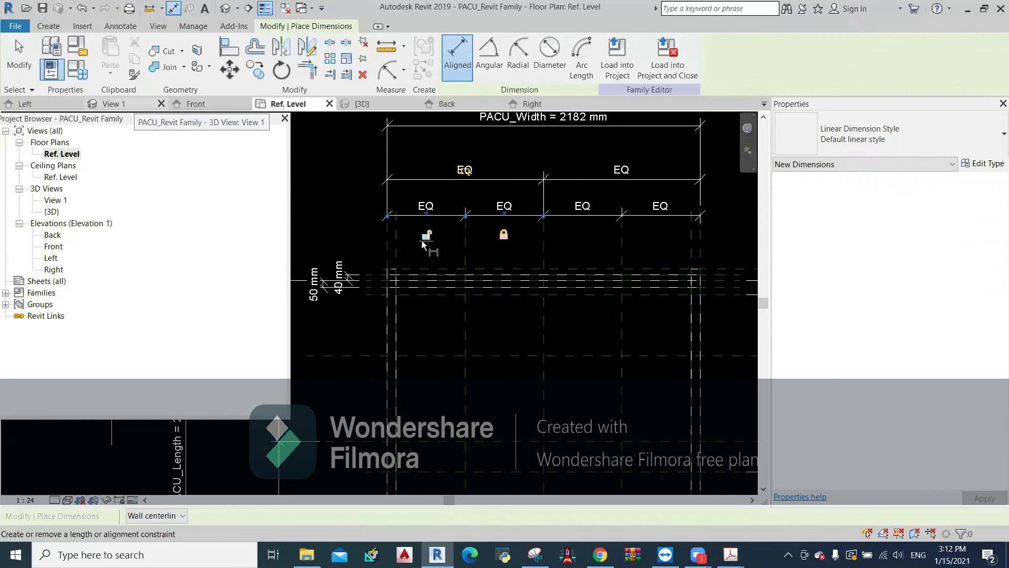
{"action": "scroll", "coordinate": [433, 282], "scroll_direction": "down", "scroll_amount": 1}
- Finish dimensioning, then begin moving FANS.PNG from its top-left corner using MV
{"action": "scroll", "coordinate": [423, 279], "scroll_direction": "down", "scroll_amount": 1}
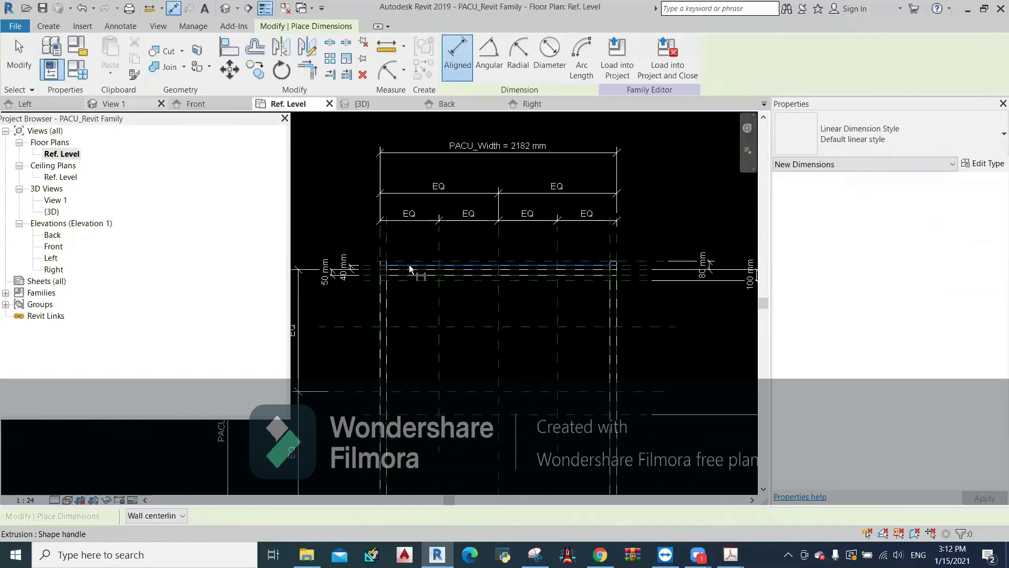
{"action": "scroll", "coordinate": [415, 273], "scroll_direction": "down", "scroll_amount": 2}
{"action": "scroll", "coordinate": [412, 271], "scroll_direction": "down", "scroll_amount": 1}
{"action": "scroll", "coordinate": [404, 391], "scroll_direction": "up", "scroll_amount": 3}
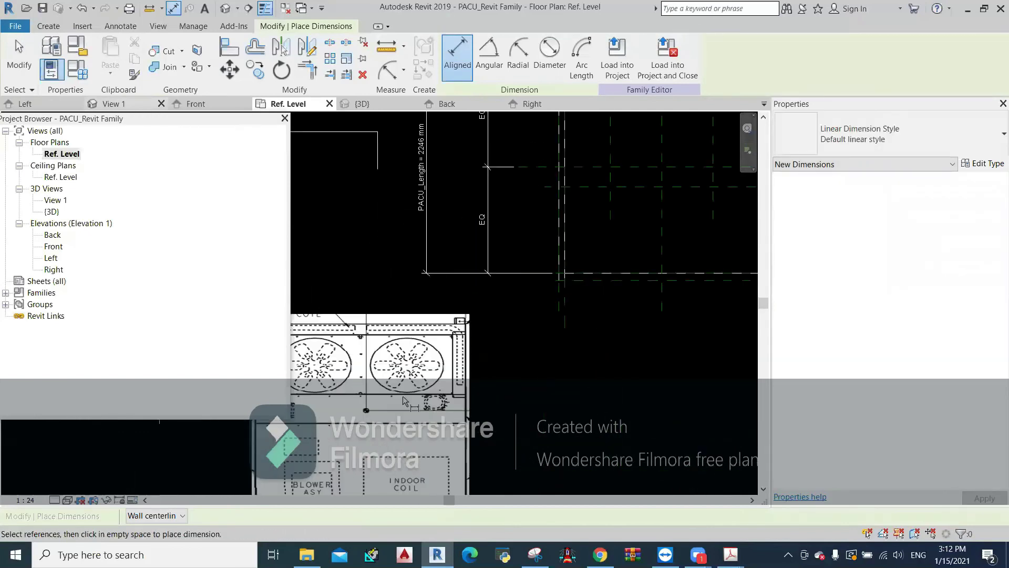
{"action": "key", "text": "Escape"}
{"action": "left_click", "coordinate": [403, 391]}
{"action": "key", "text": "m"}
{"action": "key", "text": "v"}
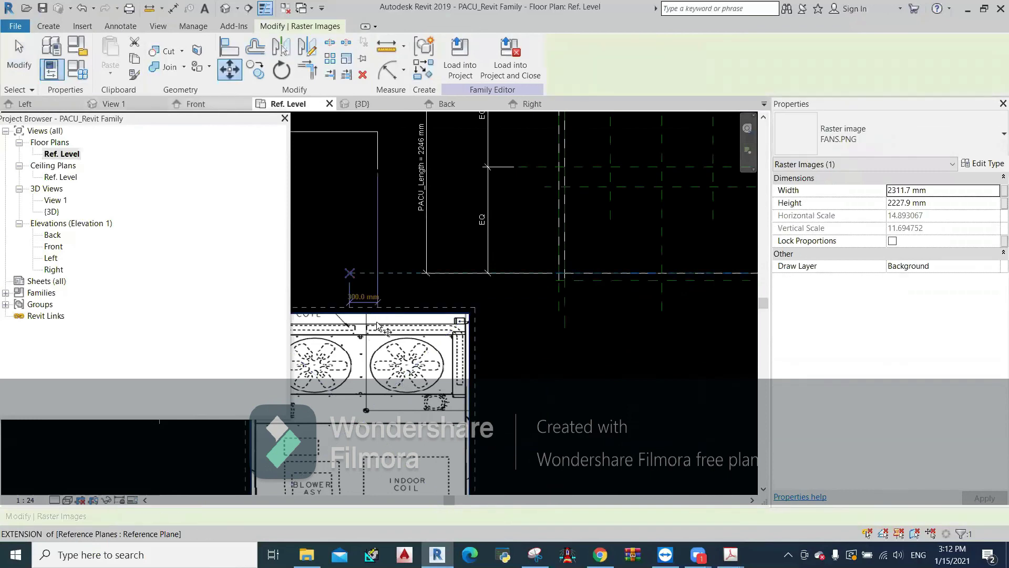
{"action": "scroll", "coordinate": [440, 404], "scroll_direction": "up", "scroll_amount": 2}
{"action": "left_click", "coordinate": [440, 405]}
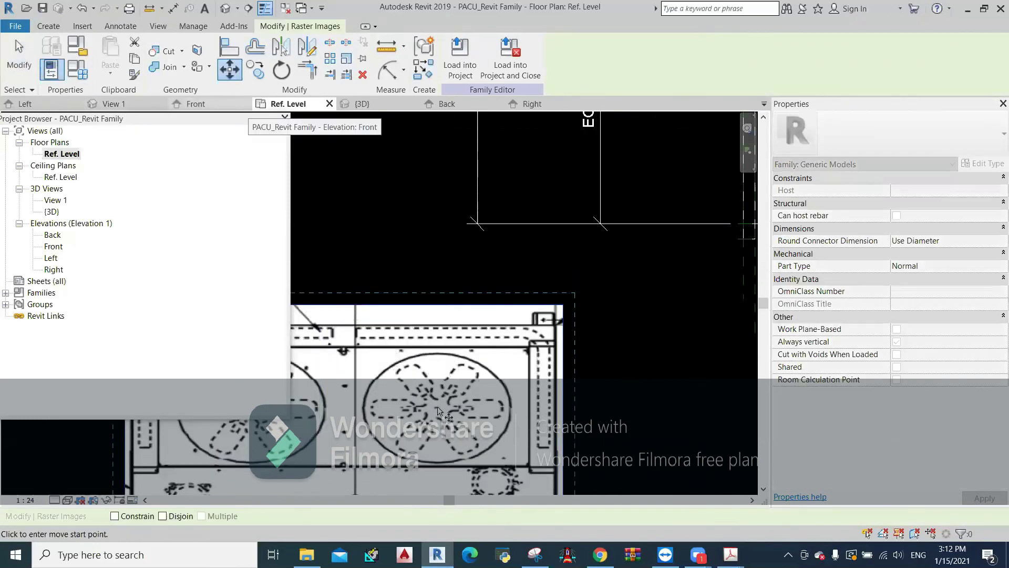
- Drop the fan image at the box's reference-plane corner so its fans sit under the EQ halves
{"action": "scroll", "coordinate": [411, 402], "scroll_direction": "down", "scroll_amount": 2}
{"action": "scroll", "coordinate": [473, 315], "scroll_direction": "down", "scroll_amount": 2}
{"action": "scroll", "coordinate": [592, 252], "scroll_direction": "up", "scroll_amount": 3}
{"action": "scroll", "coordinate": [577, 282], "scroll_direction": "up", "scroll_amount": 2}
{"action": "left_click", "coordinate": [577, 283]}
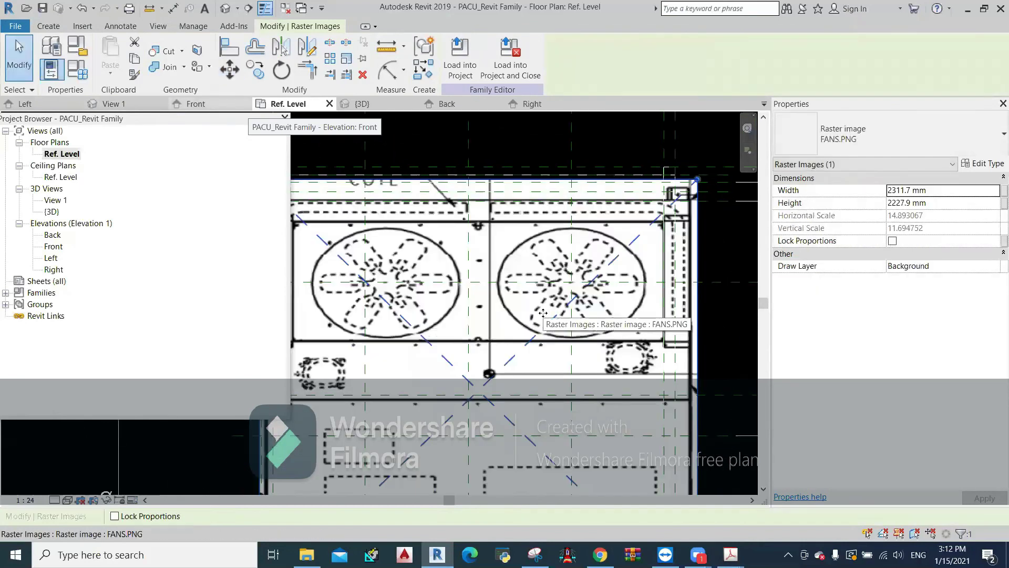
{"action": "key", "text": "Escape"}
{"action": "middle_click_drag", "start_coordinate": [523, 314], "coordinate": [520, 350]}
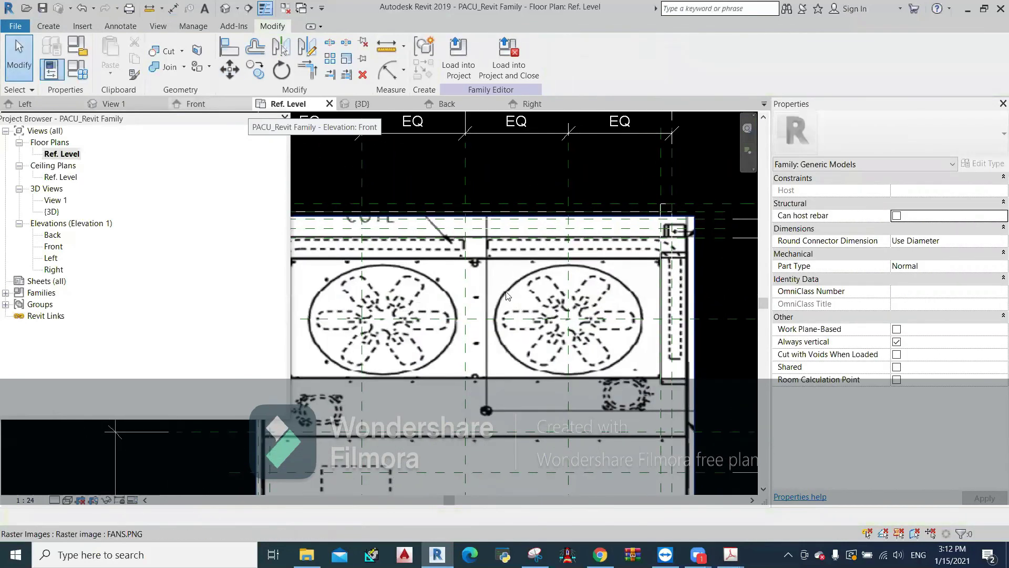
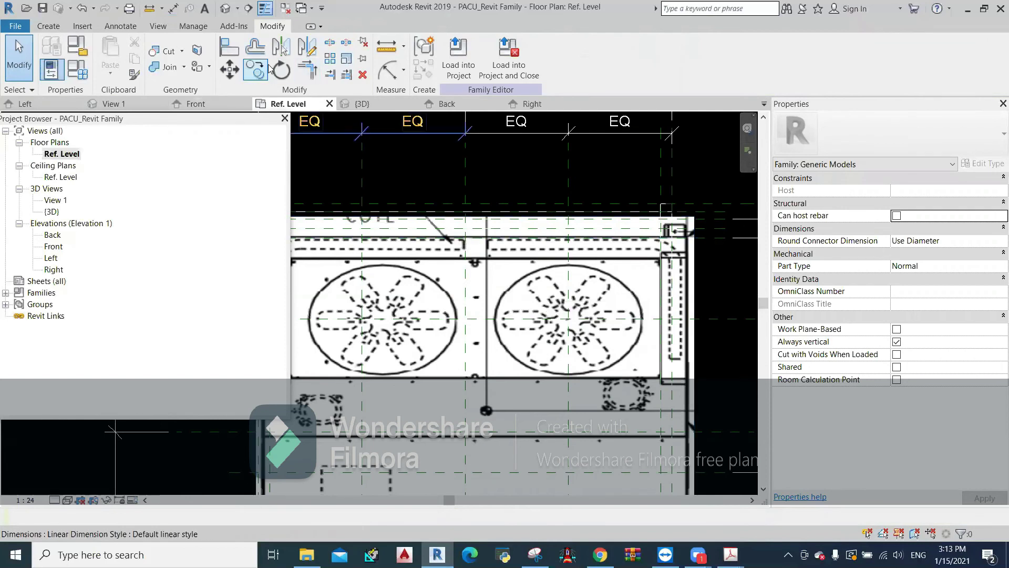
- From the 3D view, start a void extrusion using the Rectangle sketch tool
{"action": "left_click", "coordinate": [368, 105]}
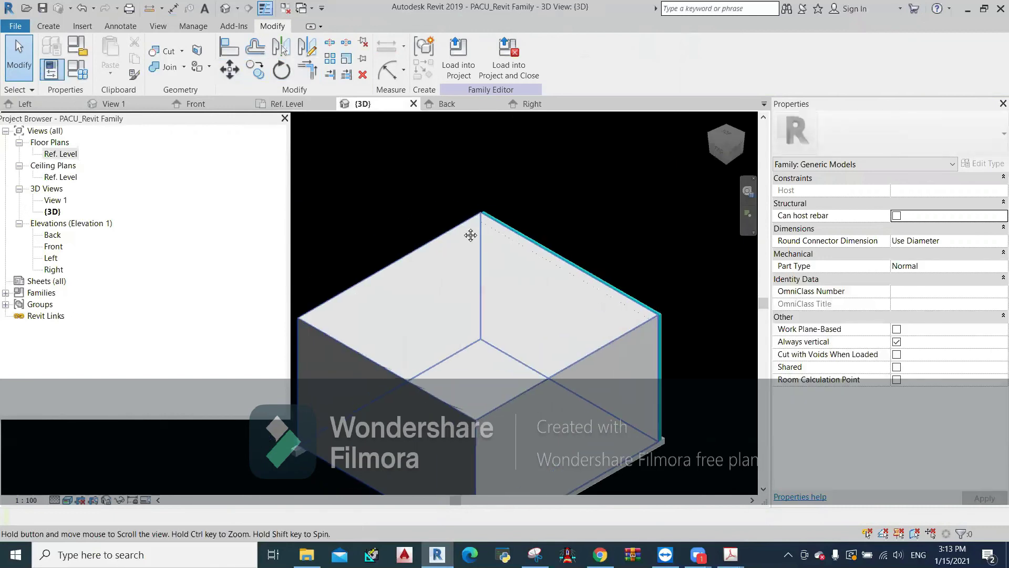
{"action": "scroll", "coordinate": [471, 231], "scroll_direction": "up", "scroll_amount": 5}
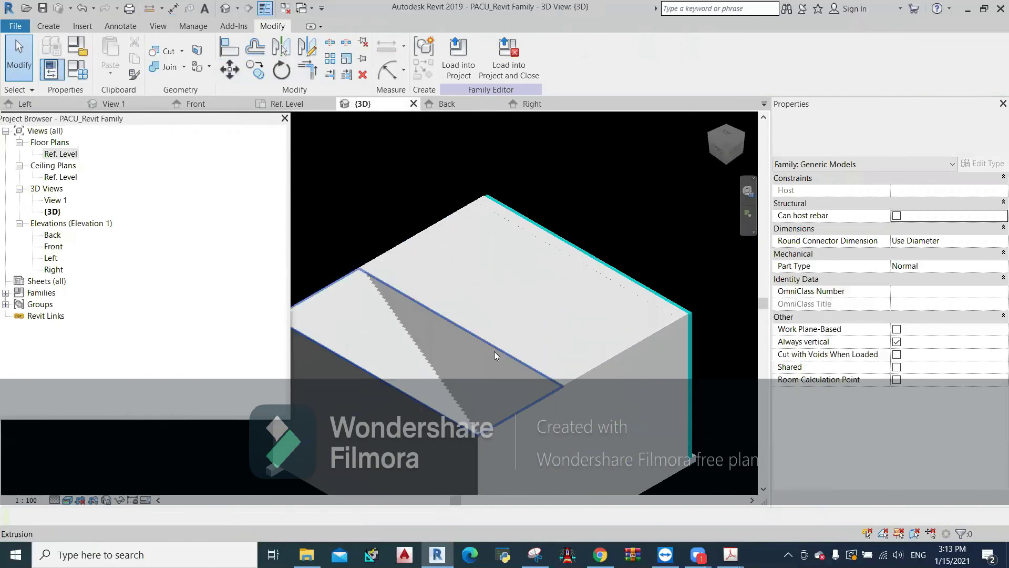
{"action": "left_click", "coordinate": [44, 28]}
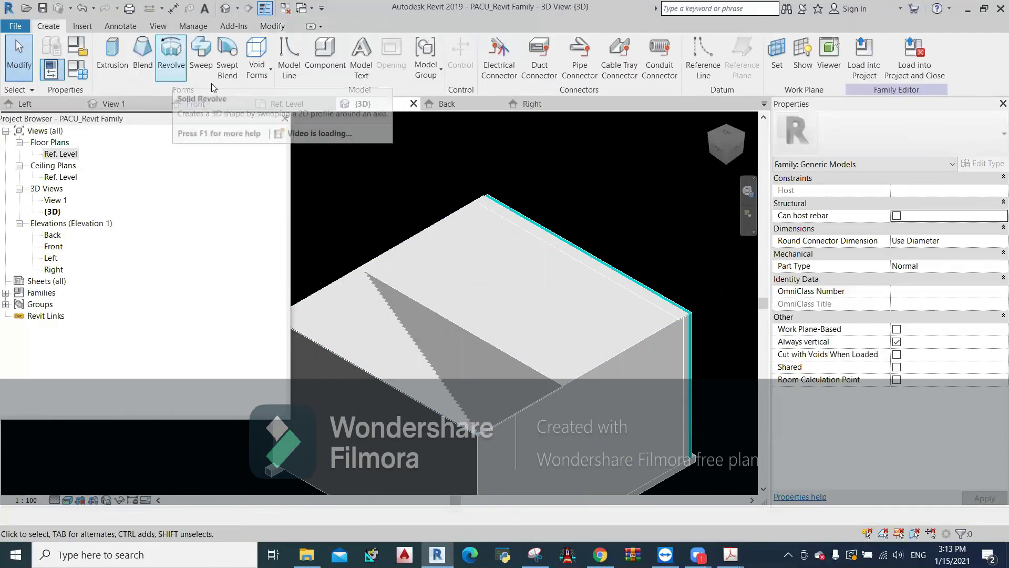
{"action": "left_click", "coordinate": [256, 60]}
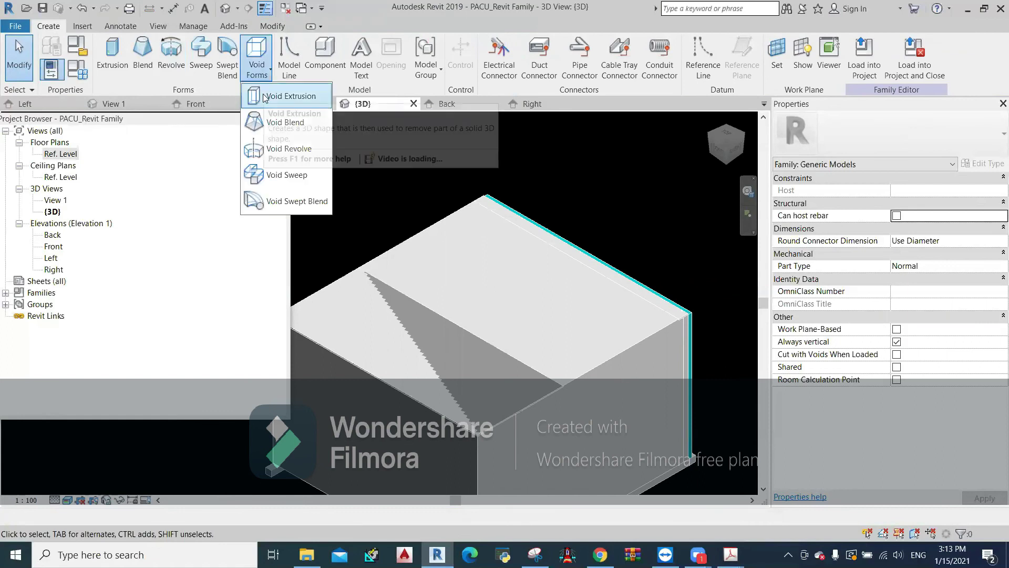
{"action": "left_click", "coordinate": [262, 96]}
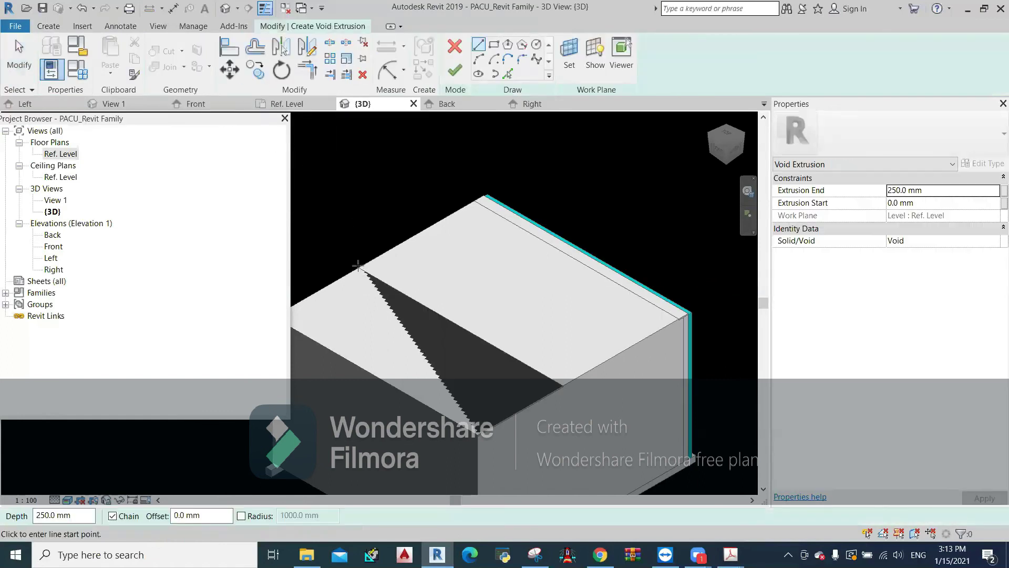
{"action": "left_click", "coordinate": [494, 45]}
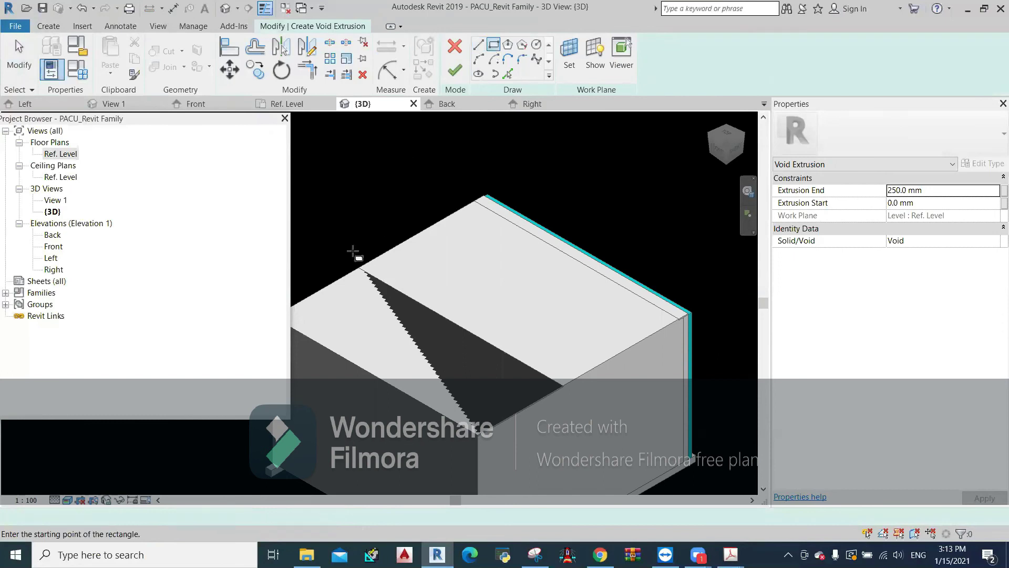
- Open the Ref. Level floor plan and zoom out to show the whole unit
{"action": "double_click", "coordinate": [67, 155]}
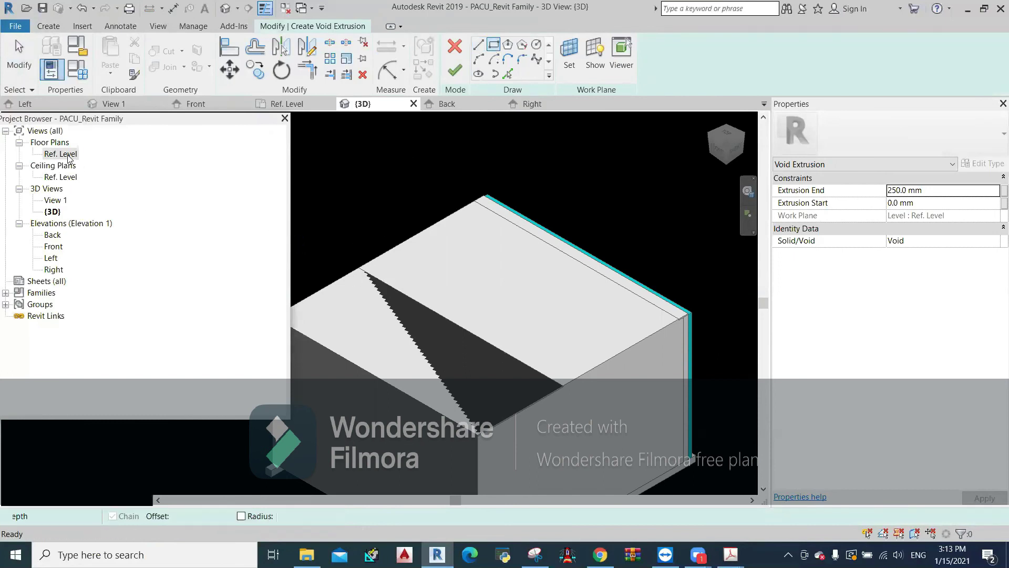
{"action": "middle_click_drag", "start_coordinate": [399, 193], "coordinate": [492, 187]}
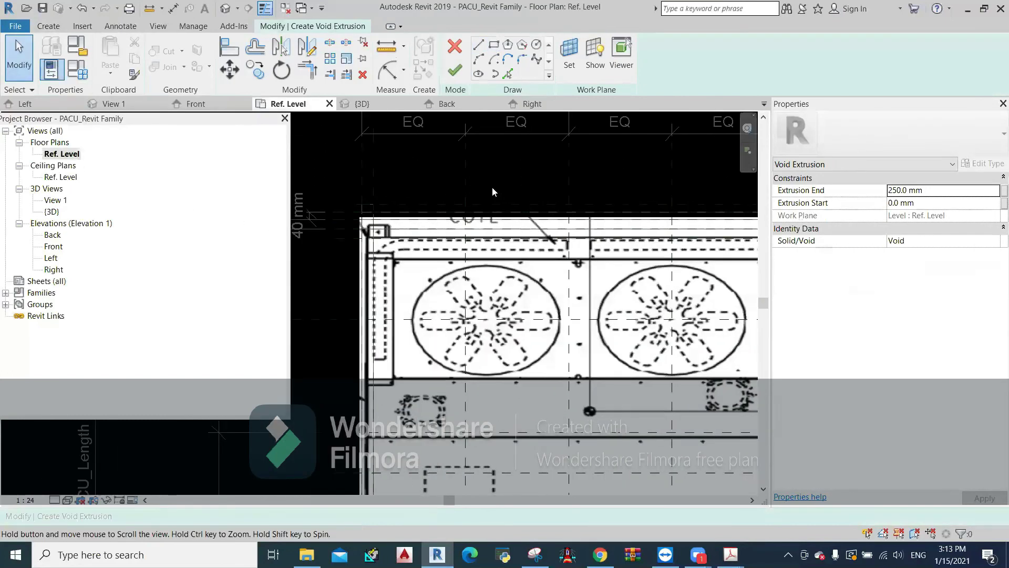
{"action": "scroll", "coordinate": [492, 187], "scroll_direction": "down", "scroll_amount": 1}
{"action": "scroll", "coordinate": [492, 187], "scroll_direction": "down", "scroll_amount": 2}
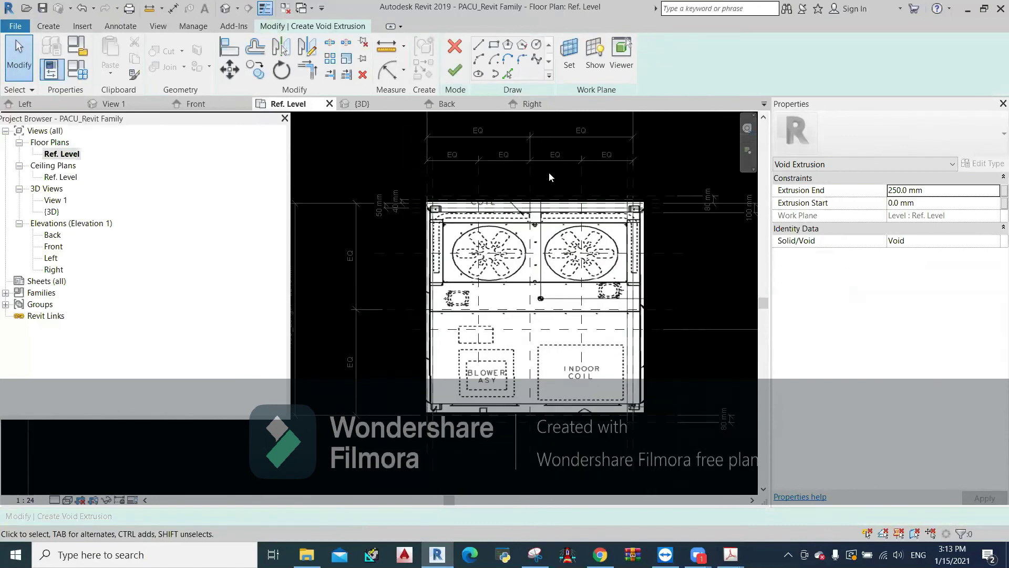
- Cancel the void sketch and move the FANS.PNG raster image 5000 mm to the right
{"action": "left_click", "coordinate": [450, 50]}
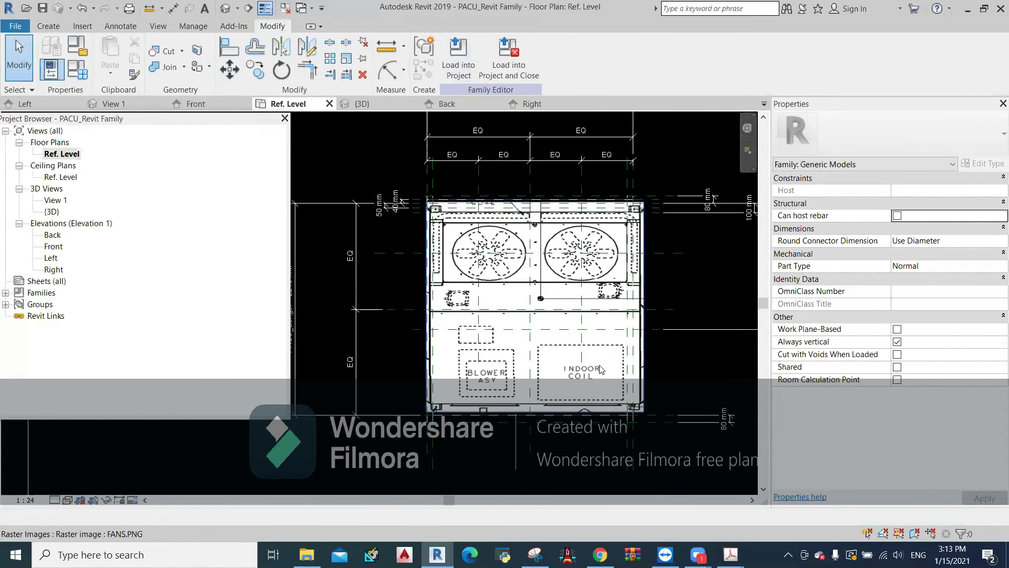
{"action": "left_click", "coordinate": [603, 369]}
{"action": "key", "text": "m"}
{"action": "key", "text": "v"}
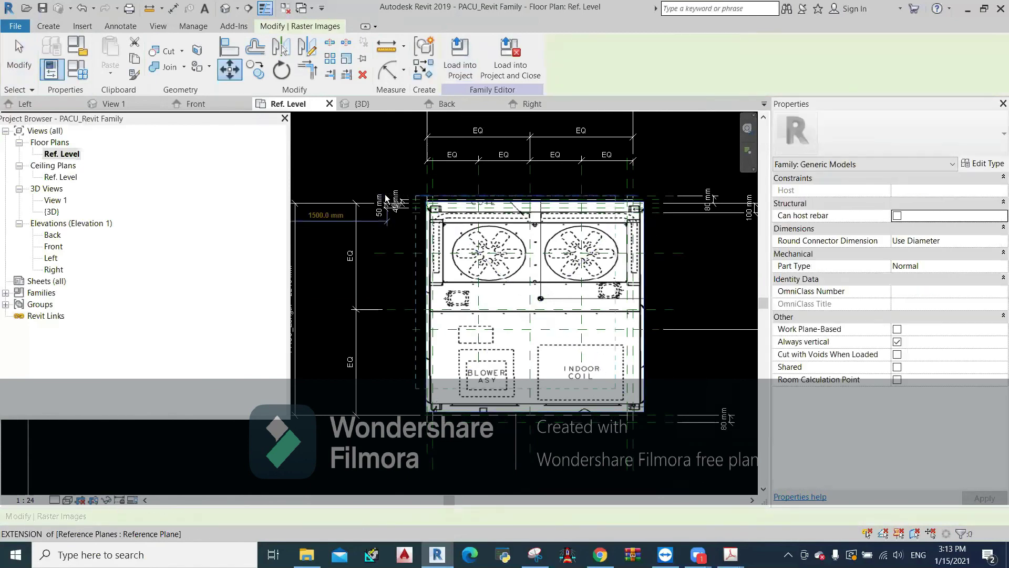
{"action": "scroll", "coordinate": [383, 359], "scroll_direction": "down", "scroll_amount": 3}
{"action": "left_click", "coordinate": [375, 354]}
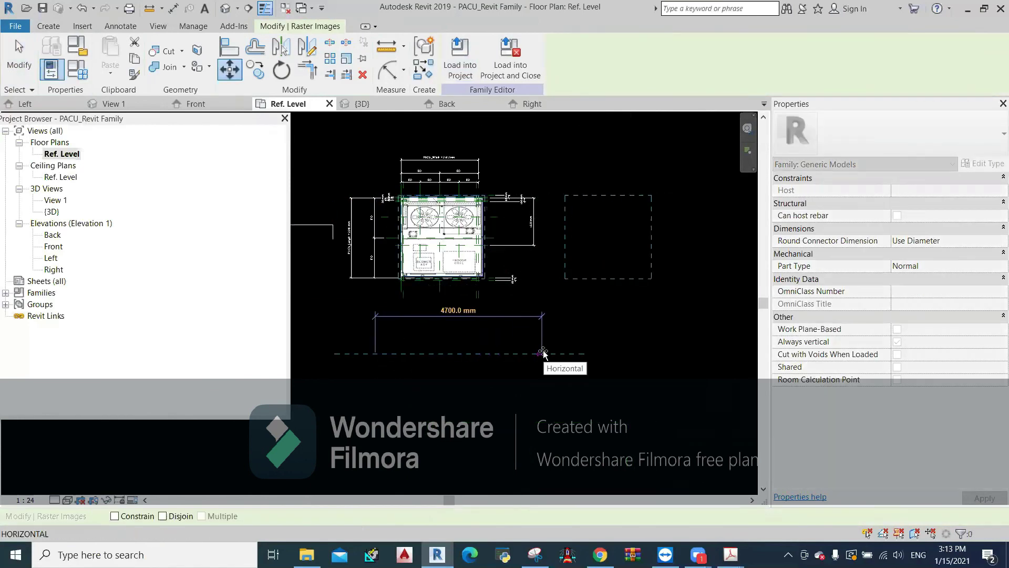
{"action": "type", "text": "5000"}
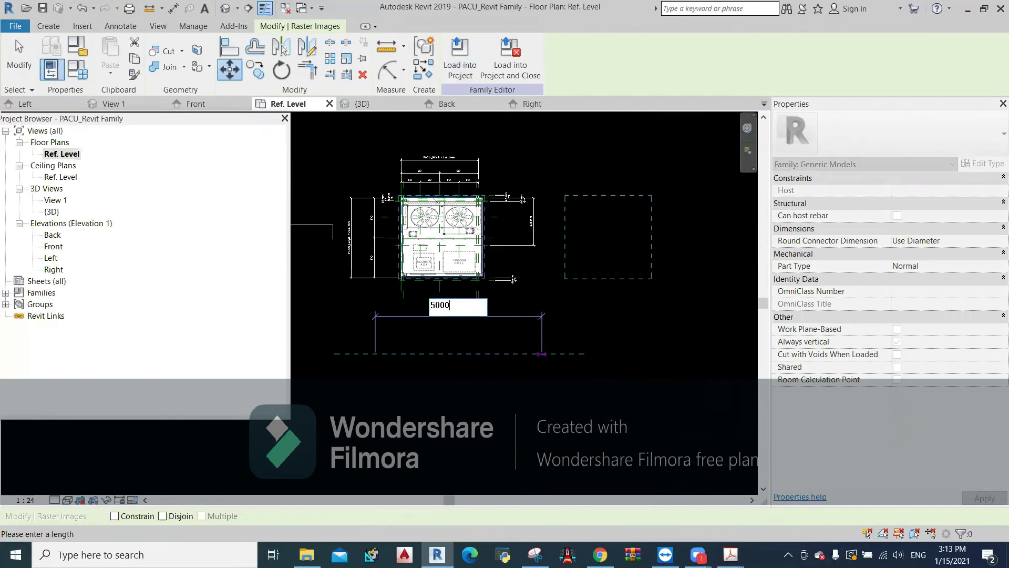
{"action": "key", "text": "Return"}
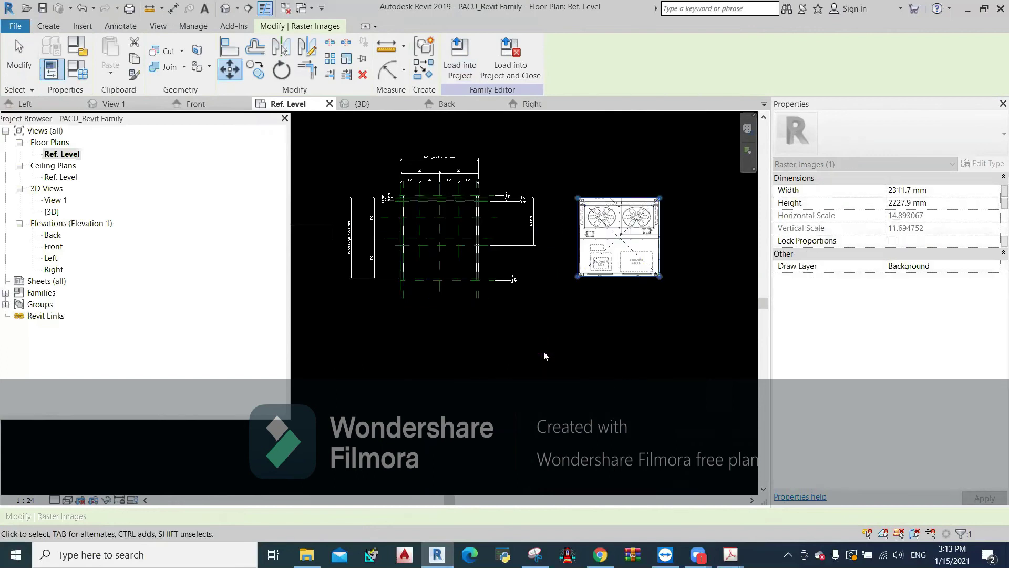
- Pan back to bring the unit's reference planes and 1335 mm dimension into view
{"action": "scroll", "coordinate": [430, 231], "scroll_direction": "up", "scroll_amount": 4}
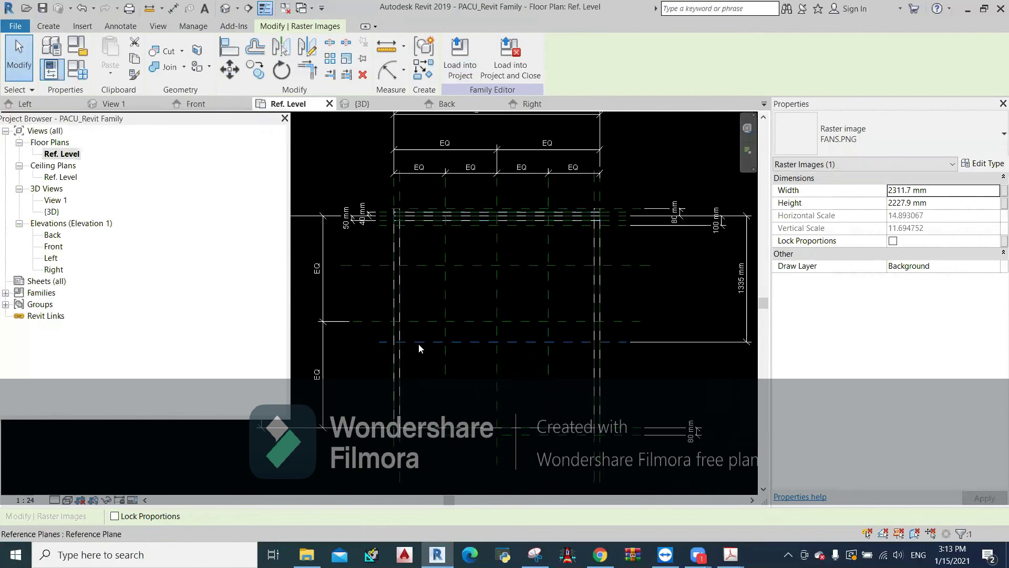
{"action": "middle_click_drag", "start_coordinate": [419, 323], "coordinate": [411, 310]}
{"action": "left_click", "coordinate": [685, 354]}
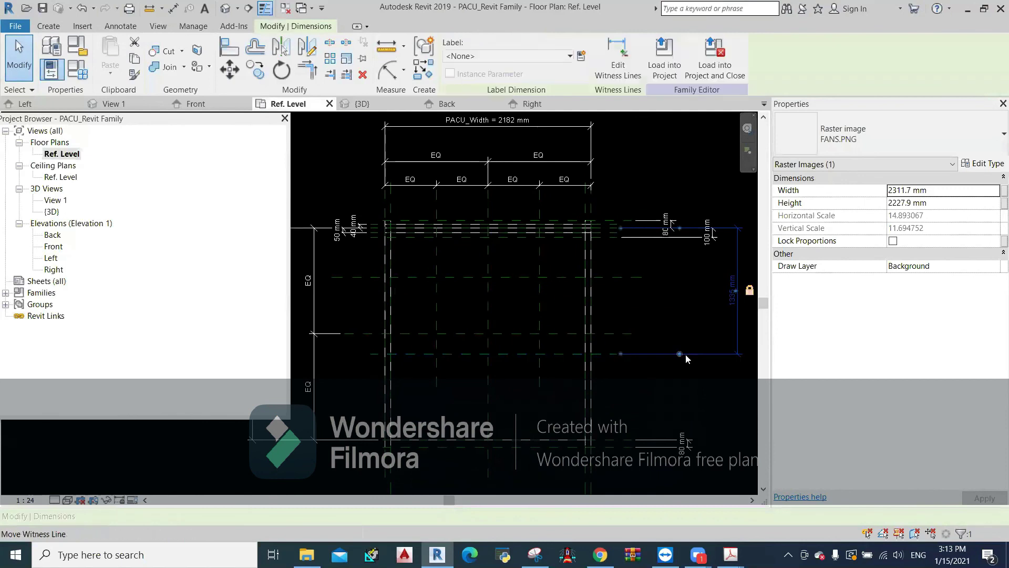
{"action": "left_click", "coordinate": [479, 338]}
{"action": "middle_click_drag", "start_coordinate": [480, 337], "coordinate": [494, 354]}
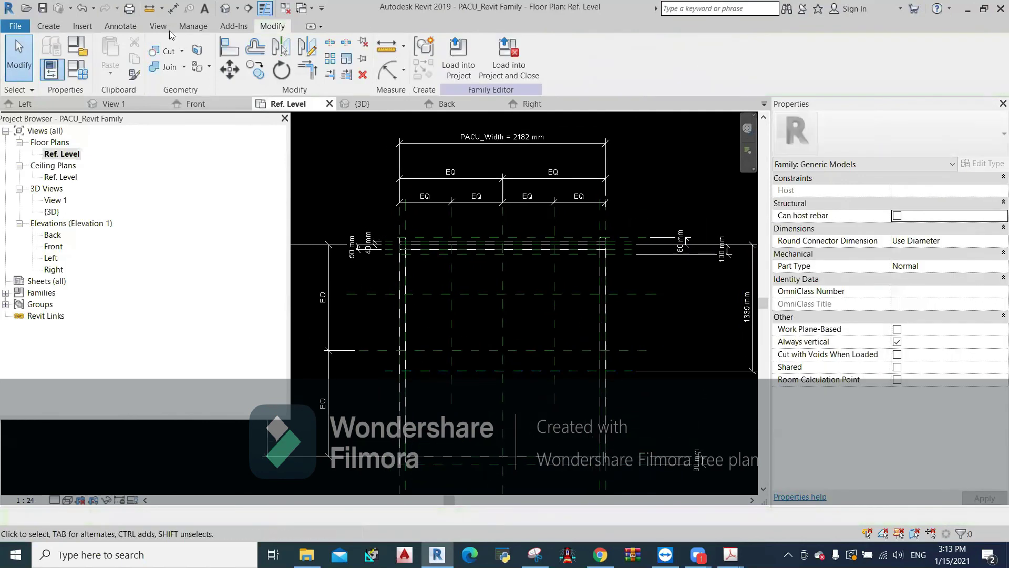
- Restart the void extrusion and switch its sketch to the Rectangle tool
{"action": "left_click", "coordinate": [58, 27]}
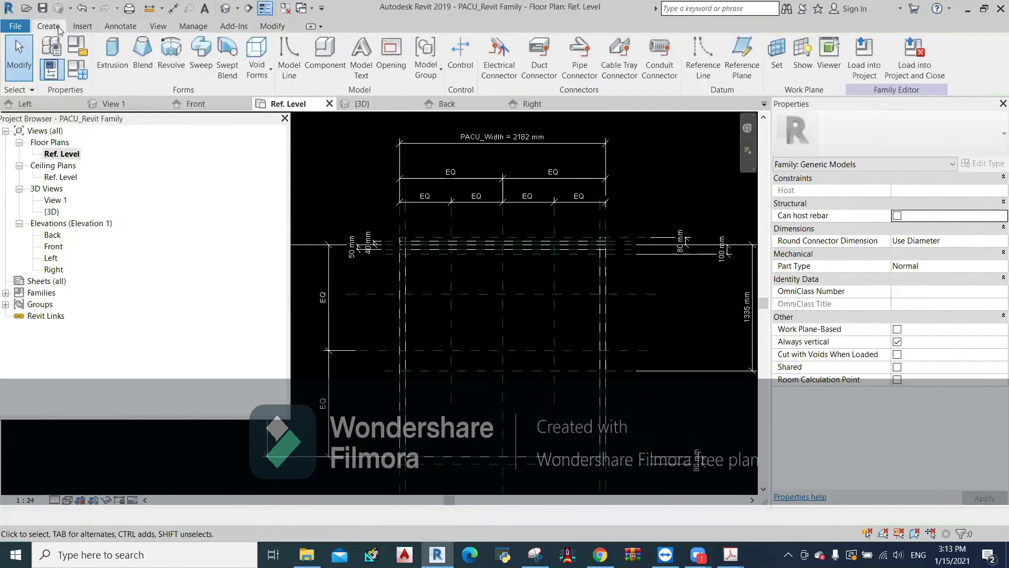
{"action": "left_click", "coordinate": [257, 66]}
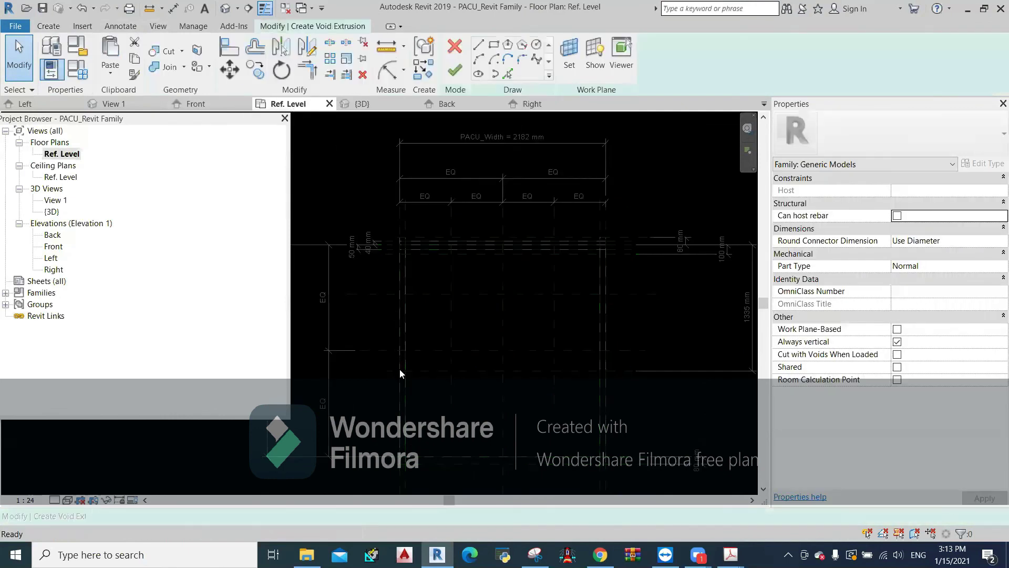
{"action": "scroll", "coordinate": [402, 370], "scroll_direction": "up", "scroll_amount": 4}
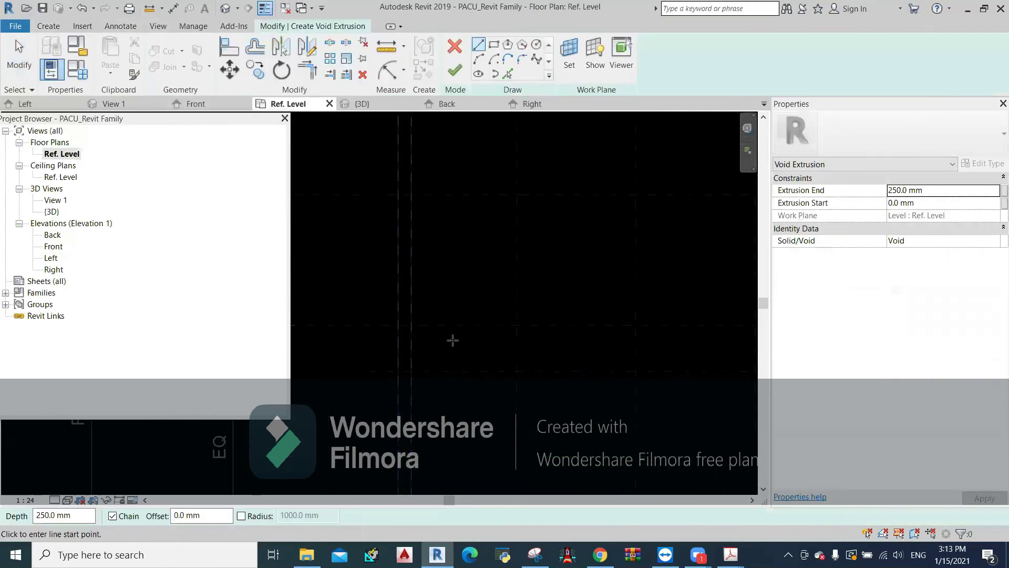
{"action": "scroll", "coordinate": [402, 368], "scroll_direction": "down", "scroll_amount": 1}
{"action": "left_click", "coordinate": [404, 360]}
{"action": "left_click", "coordinate": [493, 44]}
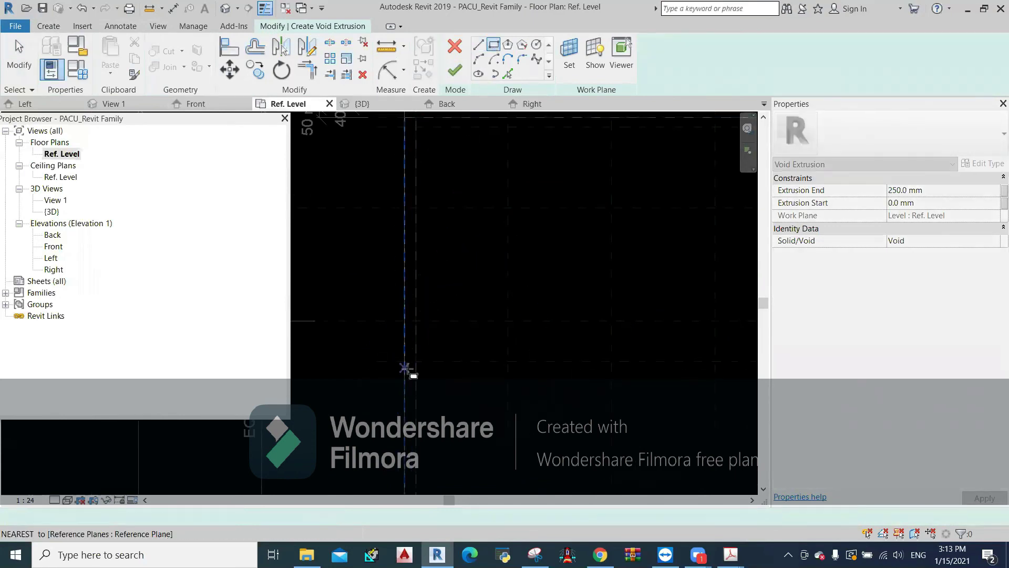
- Sketch the 2182 × 1335 mm rectangle between reference-plane intersections and finish the void extrusion
{"action": "left_click", "coordinate": [409, 353]}
{"action": "scroll", "coordinate": [525, 281], "scroll_direction": "down", "scroll_amount": 1}
{"action": "scroll", "coordinate": [495, 319], "scroll_direction": "up", "scroll_amount": 1}
{"action": "scroll", "coordinate": [596, 265], "scroll_direction": "up", "scroll_amount": 2}
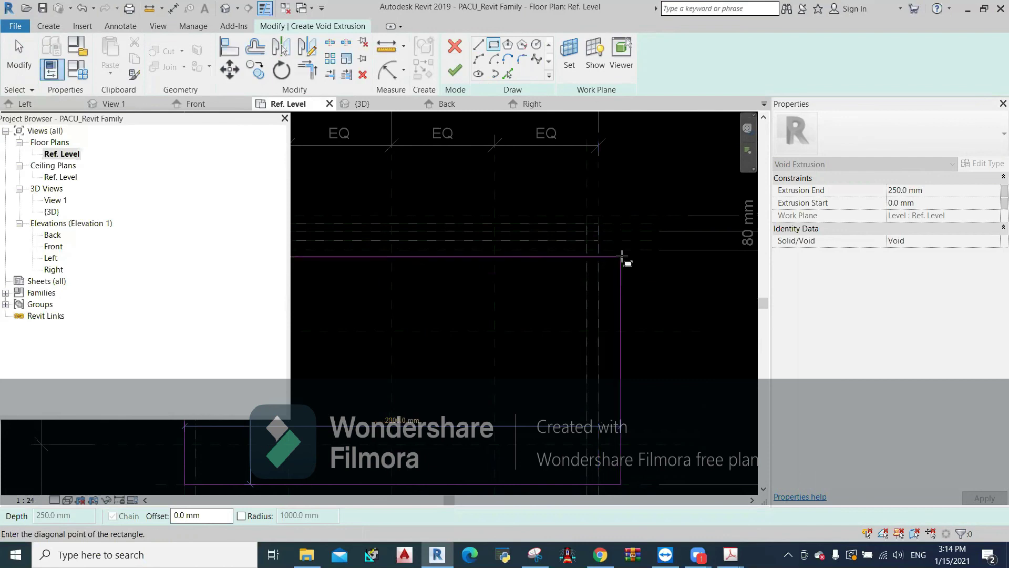
{"action": "scroll", "coordinate": [597, 235], "scroll_direction": "down", "scroll_amount": 1}
{"action": "scroll", "coordinate": [596, 232], "scroll_direction": "down", "scroll_amount": 1}
{"action": "scroll", "coordinate": [598, 232], "scroll_direction": "up", "scroll_amount": 1}
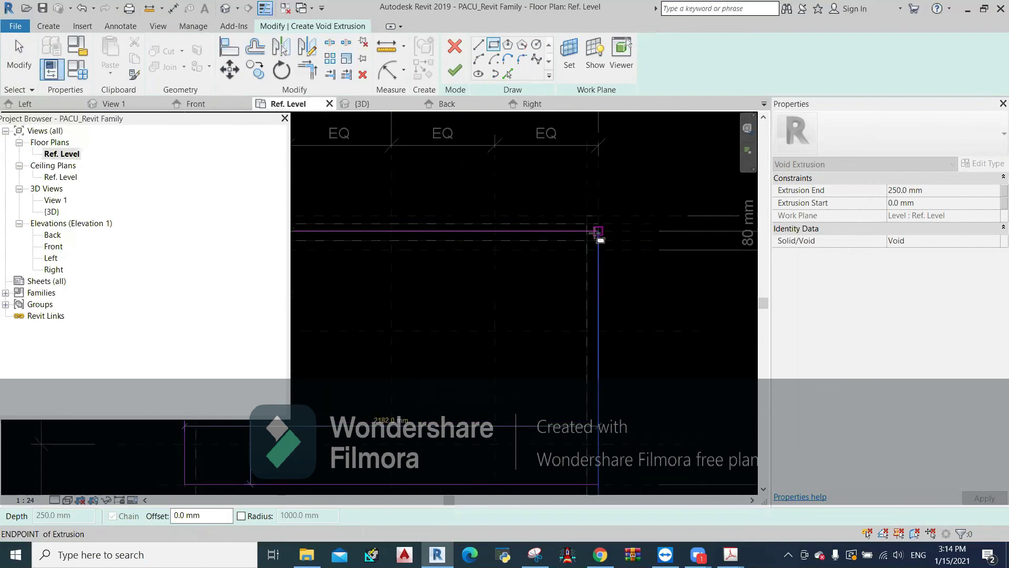
{"action": "left_click", "coordinate": [597, 231]}
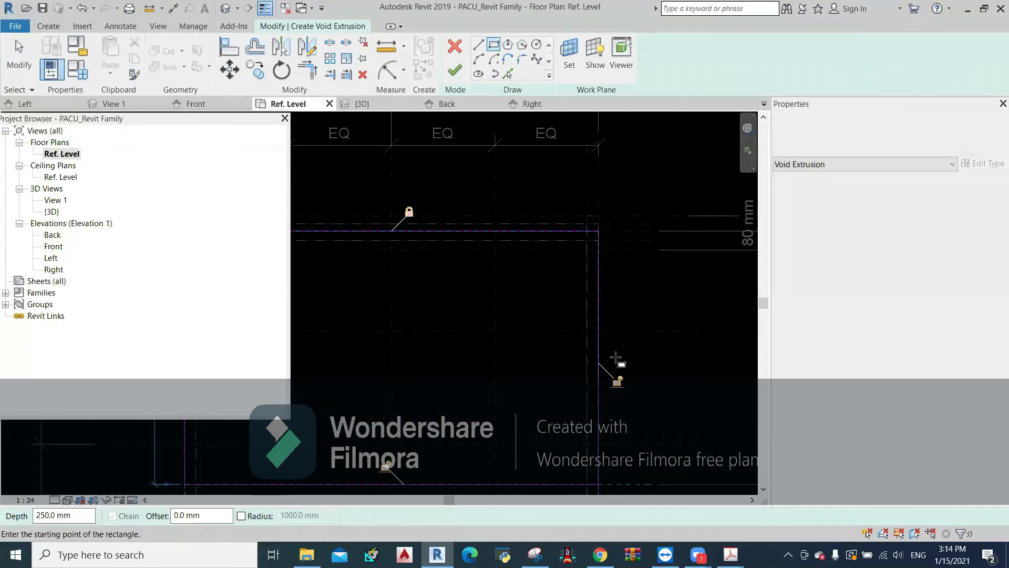
{"action": "scroll", "coordinate": [615, 376], "scroll_direction": "up", "scroll_amount": 1}
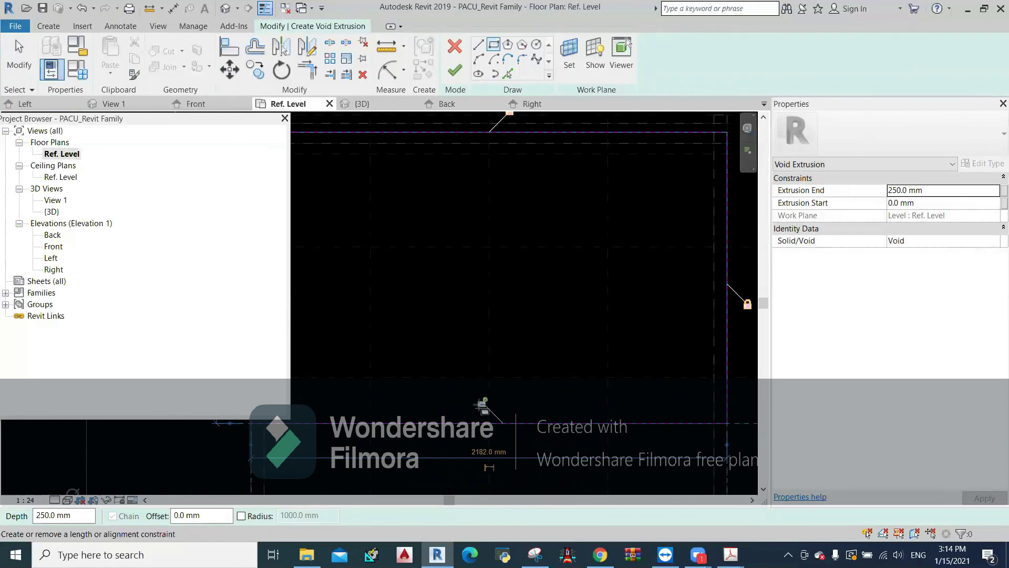
{"action": "middle_click_drag", "start_coordinate": [370, 332], "coordinate": [491, 289]}
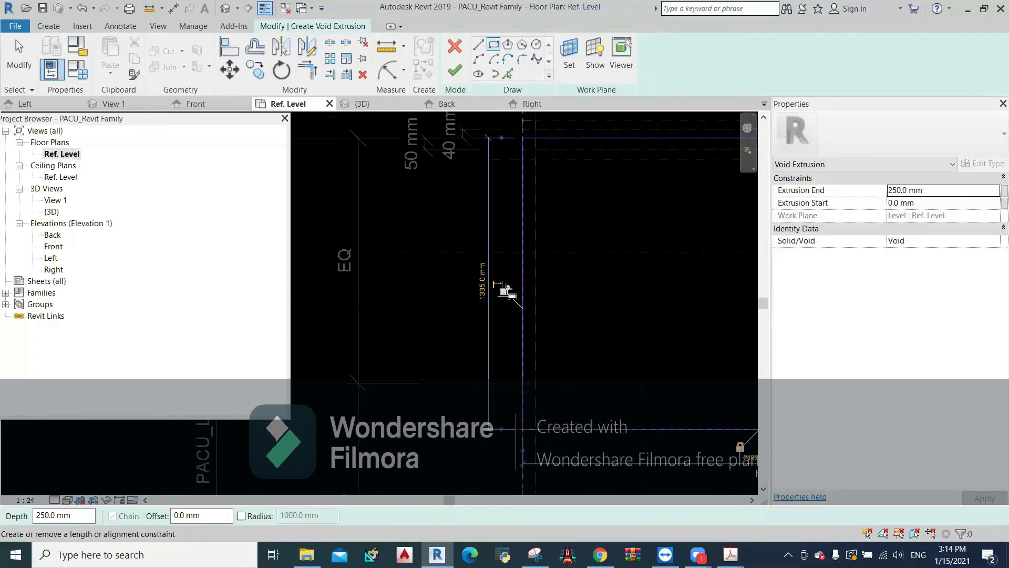
{"action": "scroll", "coordinate": [429, 290], "scroll_direction": "down", "scroll_amount": 2}
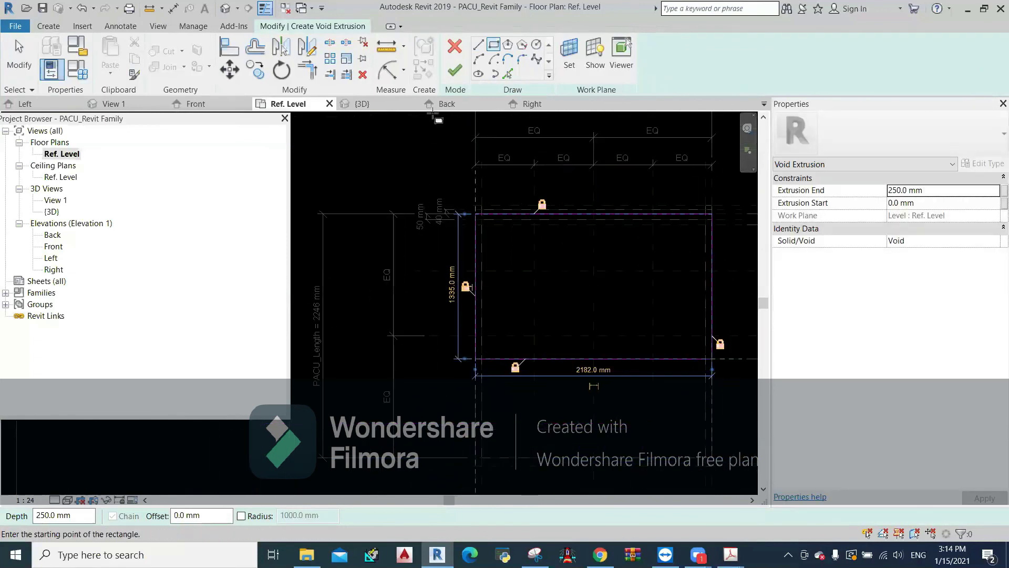
{"action": "left_click", "coordinate": [455, 71]}
- In the 3D view, select the void extrusion and drag its top handle upward
{"action": "left_click", "coordinate": [368, 104]}
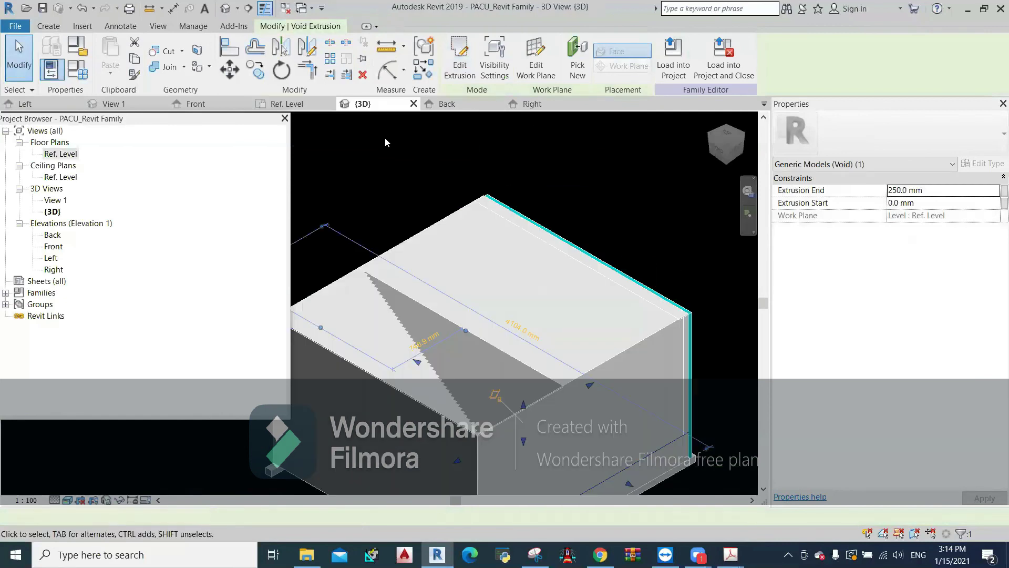
{"action": "left_click", "coordinate": [391, 159]}
{"action": "scroll", "coordinate": [486, 225], "scroll_direction": "up", "scroll_amount": 3}
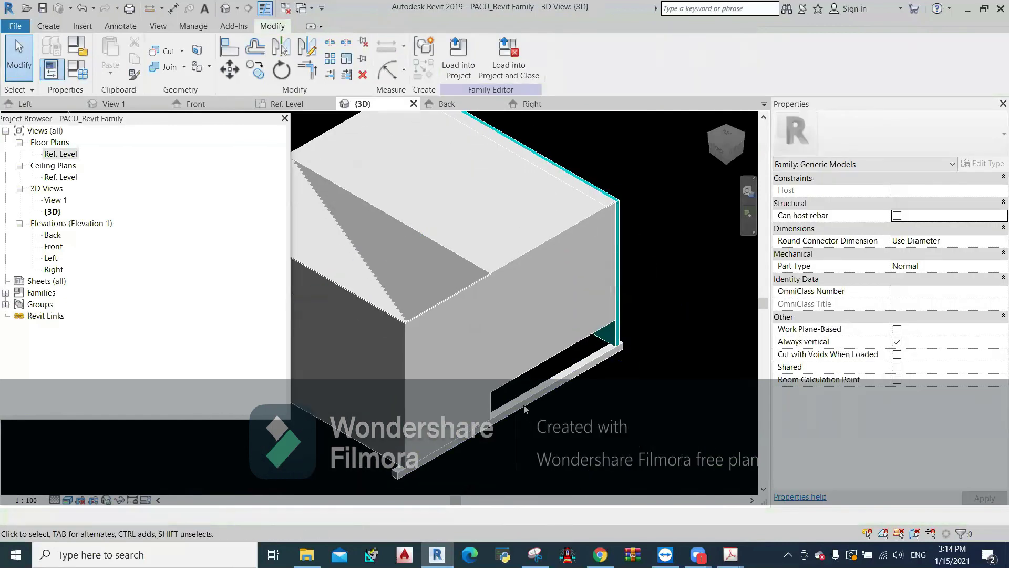
{"action": "left_click", "coordinate": [508, 379]}
{"action": "scroll", "coordinate": [509, 379], "scroll_direction": "down", "scroll_amount": 2}
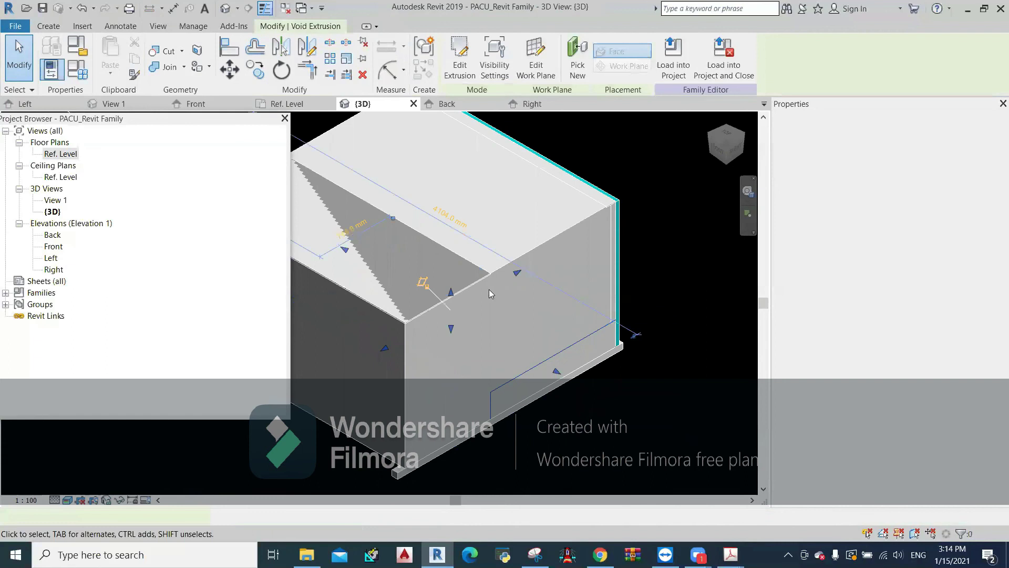
{"action": "left_click", "coordinate": [504, 351]}
{"action": "mouse_move", "coordinate": [504, 351]}
{"action": "middle_mouse_down", "text": "shift"}
{"action": "mouse_move", "coordinate": [523, 396]}
{"action": "mouse_move", "coordinate": [490, 450]}
{"action": "mouse_move", "coordinate": [309, 342]}
{"action": "mouse_move", "coordinate": [513, 387]}
{"action": "mouse_move", "coordinate": [522, 401]}
{"action": "mouse_move", "coordinate": [436, 298]}
{"action": "middle_mouse_up", "text": "shift"}
{"action": "scroll", "coordinate": [436, 299], "scroll_direction": "up", "scroll_amount": 5}
{"action": "mouse_move", "coordinate": [436, 298]}
{"action": "left_mouse_down"}
{"action": "mouse_move", "coordinate": [436, 195]}
{"action": "mouse_move", "coordinate": [444, 212]}
{"action": "left_mouse_up"}
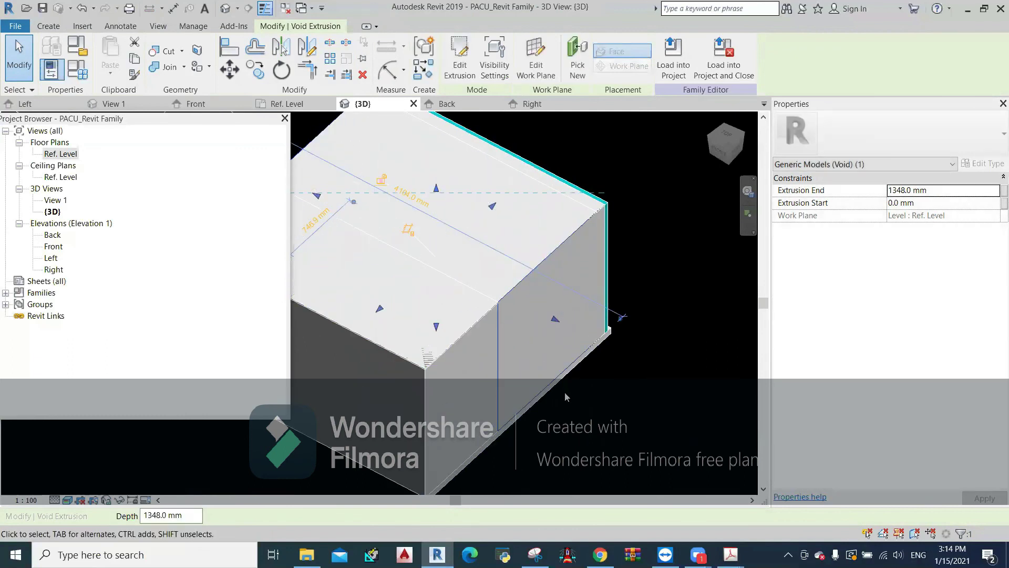
- Orbit around the box, reselect the void, fine-tune its top face and deselect to apply the cut
{"action": "middle_click_drag", "start_coordinate": [556, 401], "coordinate": [438, 349], "text": "shift"}
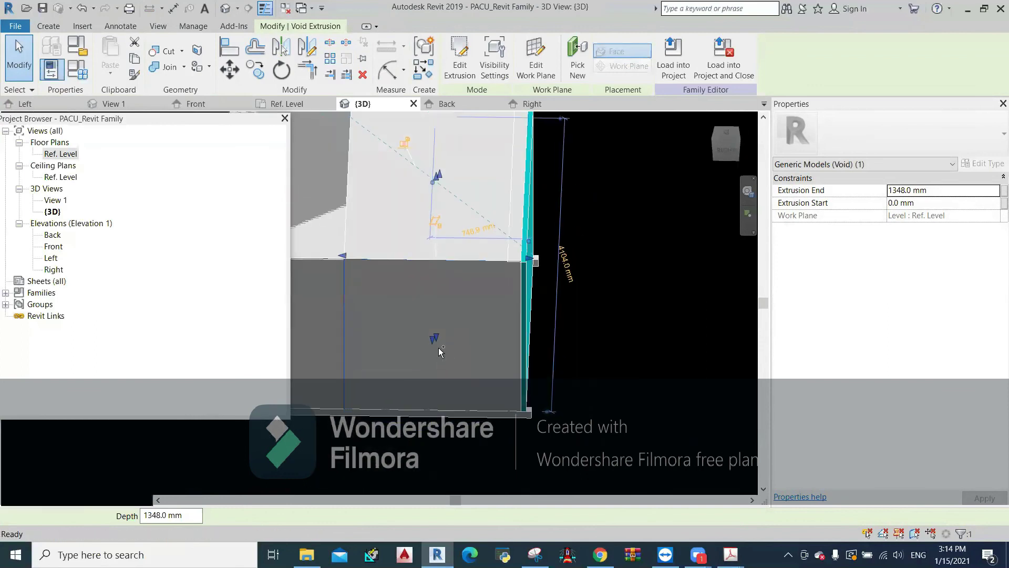
{"action": "key", "text": "Escape"}
{"action": "mouse_move", "coordinate": [416, 419]}
{"action": "middle_mouse_down", "text": "shift"}
{"action": "mouse_move", "coordinate": [446, 261]}
{"action": "mouse_move", "coordinate": [419, 192]}
{"action": "middle_mouse_up", "text": "shift"}
{"action": "middle_click_drag", "start_coordinate": [398, 240], "coordinate": [390, 337], "text": "shift"}
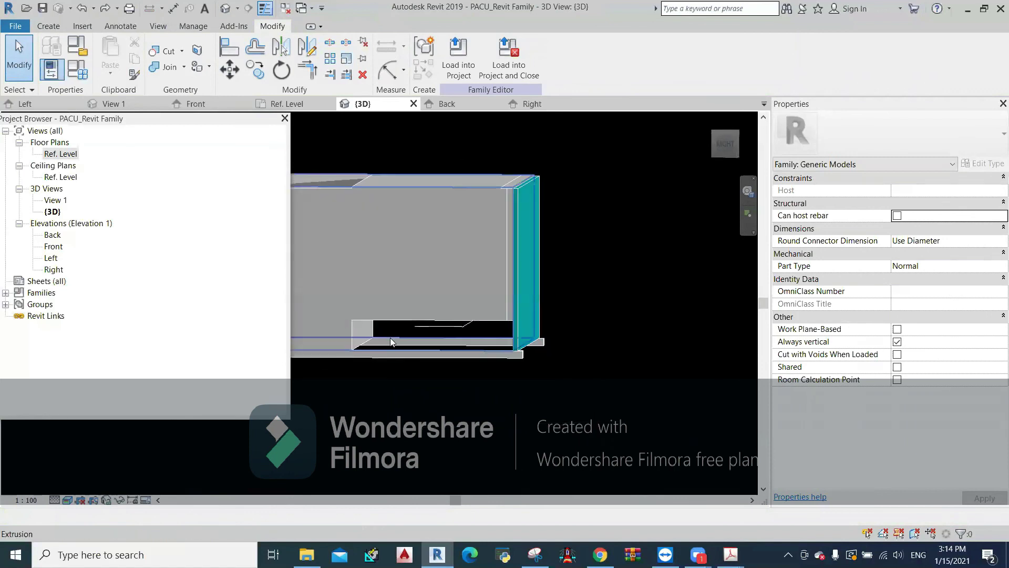
{"action": "left_click", "coordinate": [354, 336]}
{"action": "left_click_drag", "start_coordinate": [442, 310], "coordinate": [436, 185]}
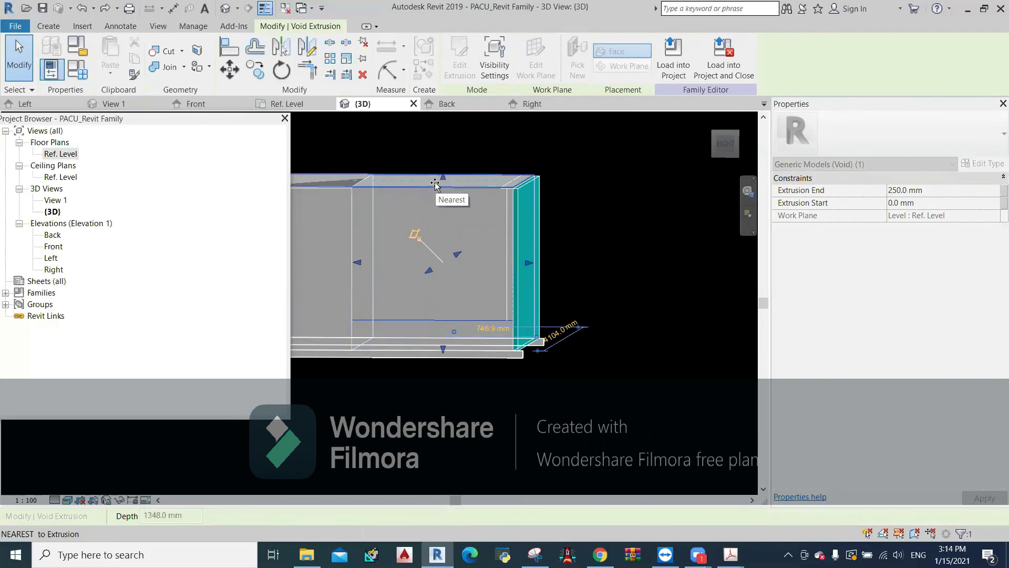
{"action": "left_click_drag", "start_coordinate": [435, 183], "coordinate": [435, 186]}
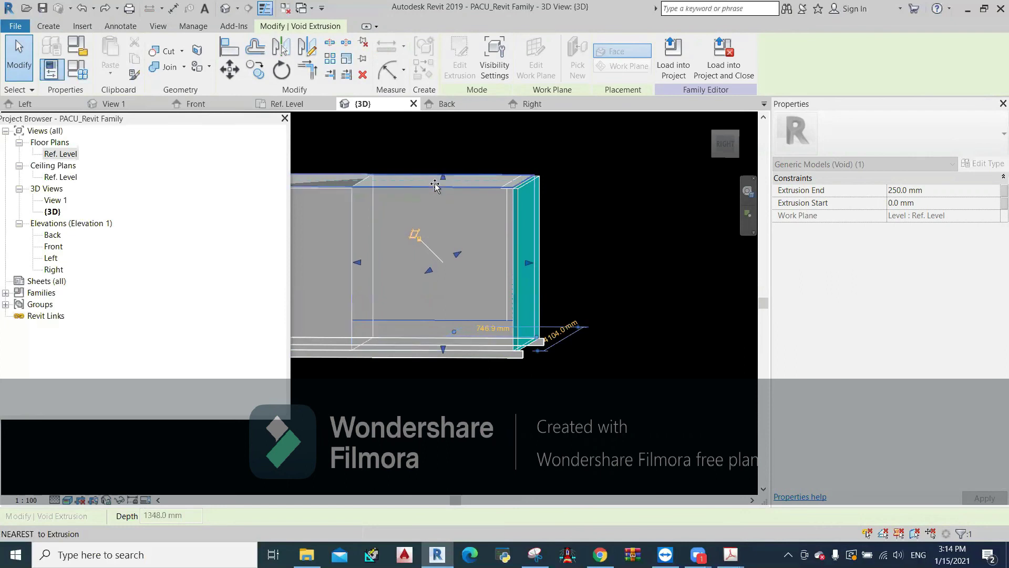
{"action": "left_click", "coordinate": [555, 408]}
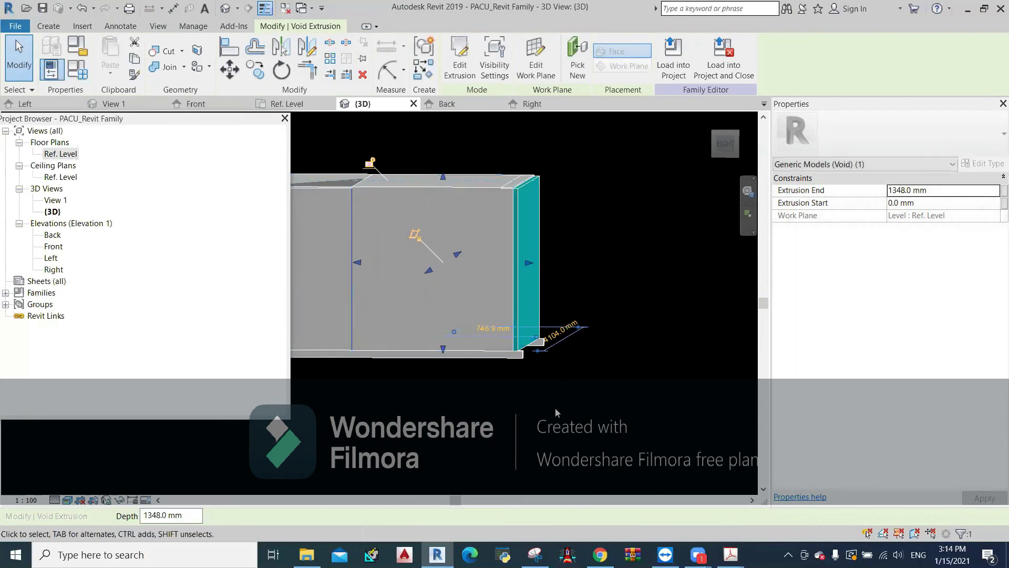
- Raise the void's bottom so it cuts a stepped notch only from the box top
{"action": "middle_click_drag", "start_coordinate": [419, 398], "coordinate": [454, 368], "text": "shift"}
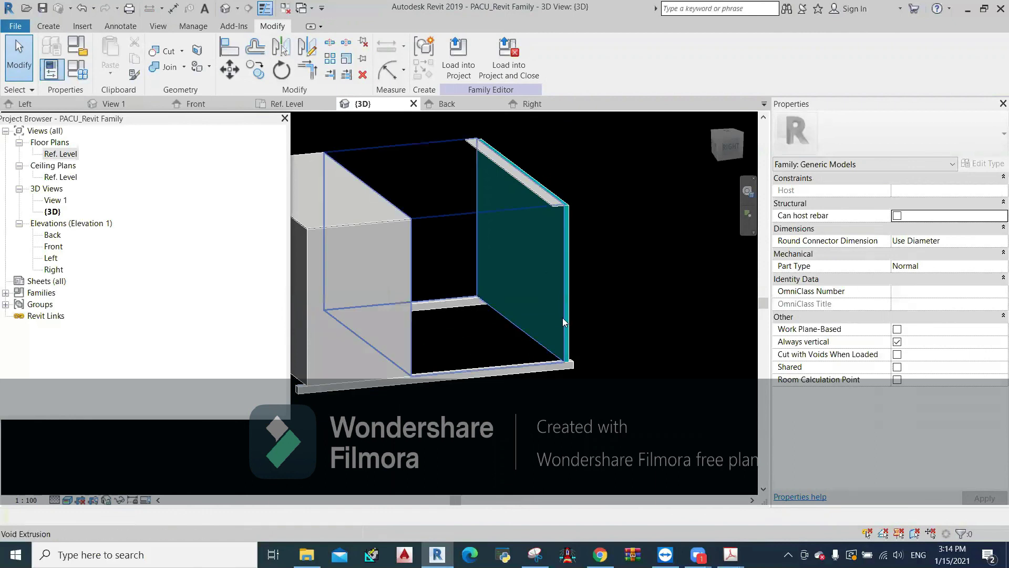
{"action": "left_click", "coordinate": [562, 318]}
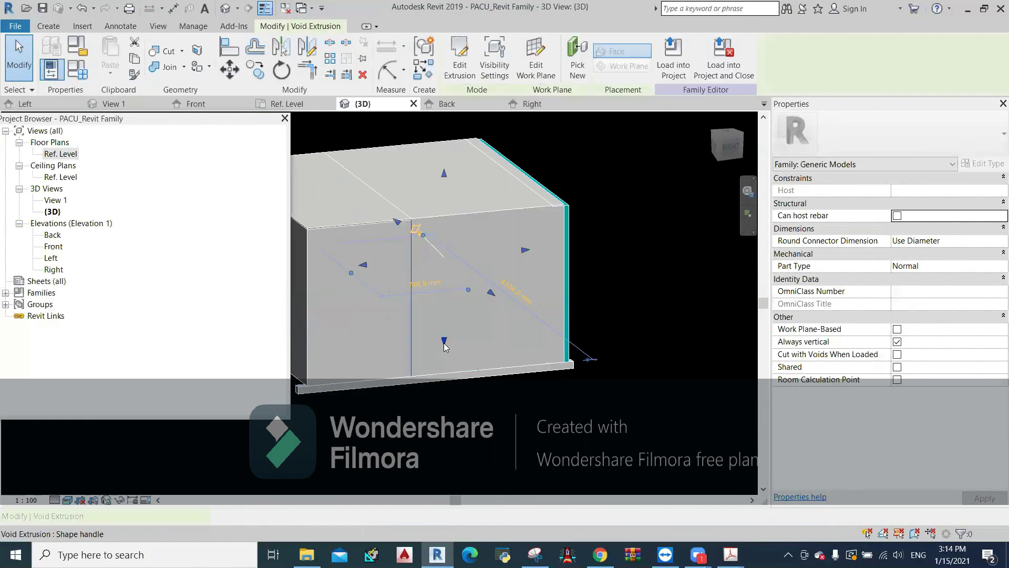
{"action": "left_click_drag", "start_coordinate": [444, 342], "coordinate": [444, 254]}
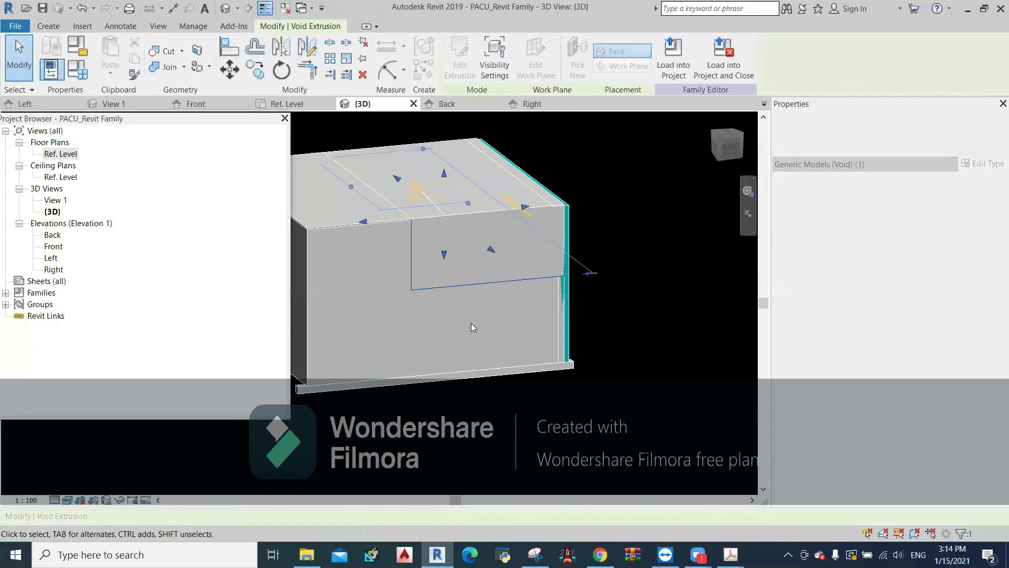
{"action": "key", "text": "Escape"}
{"action": "middle_click_drag", "start_coordinate": [473, 327], "coordinate": [508, 351], "text": "shift"}
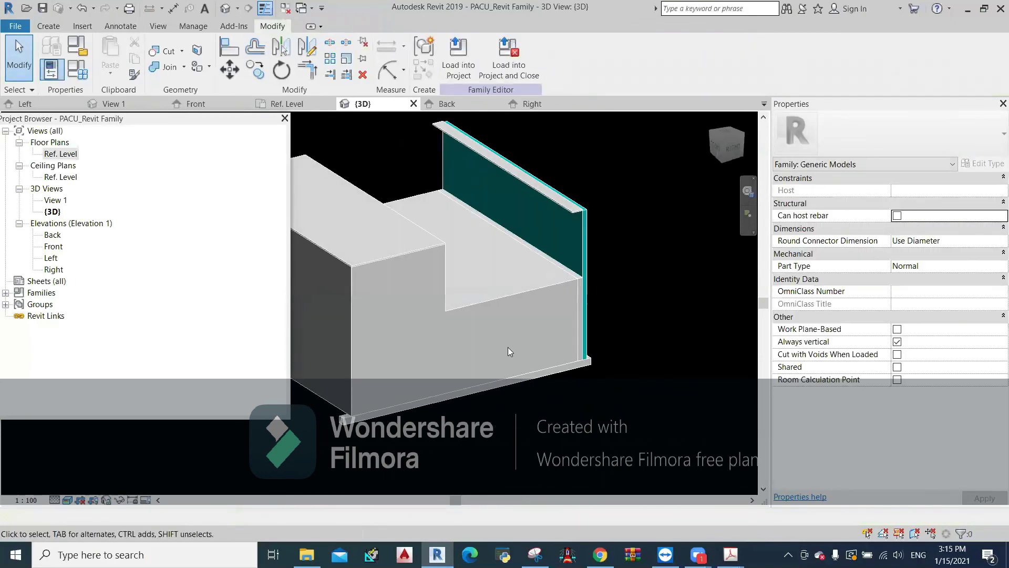